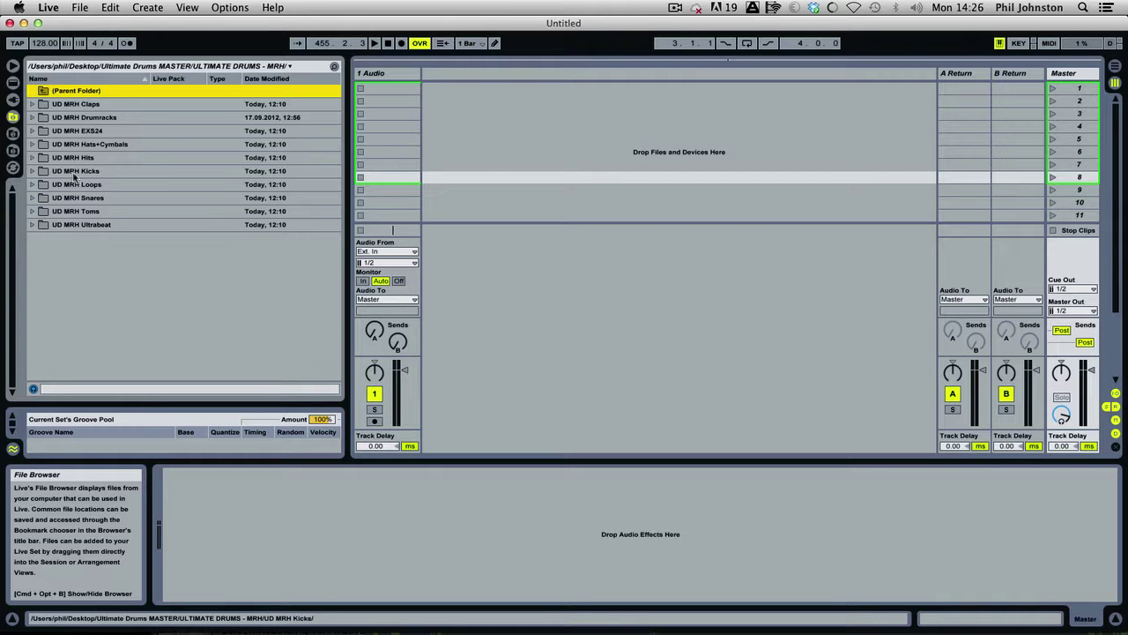
Expand the UD MRH Kicks folder and audition the samples from UD MRH Kick-01.aif through UD MRH Kick-05.aif
click(32, 171)
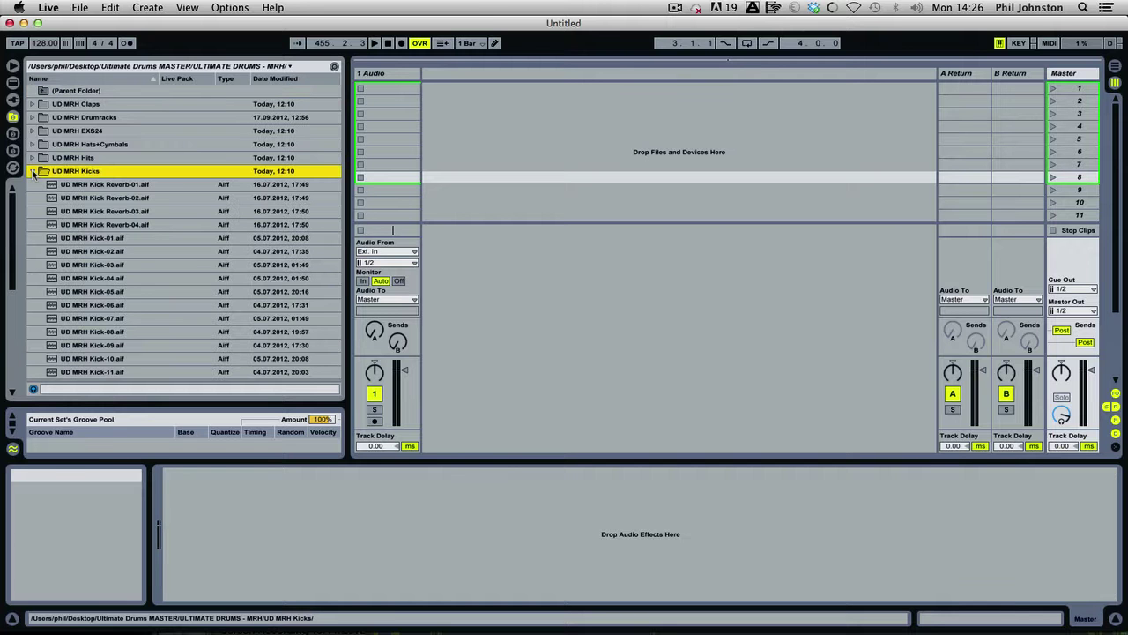
click(111, 238)
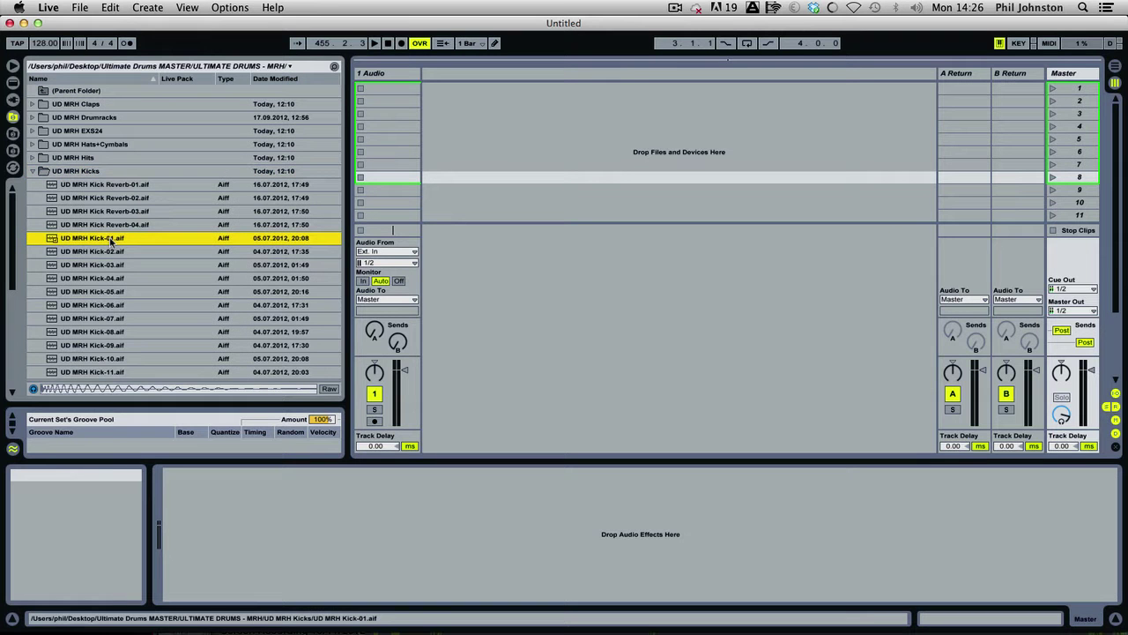
key(Down)
key(Down)
key(Down)
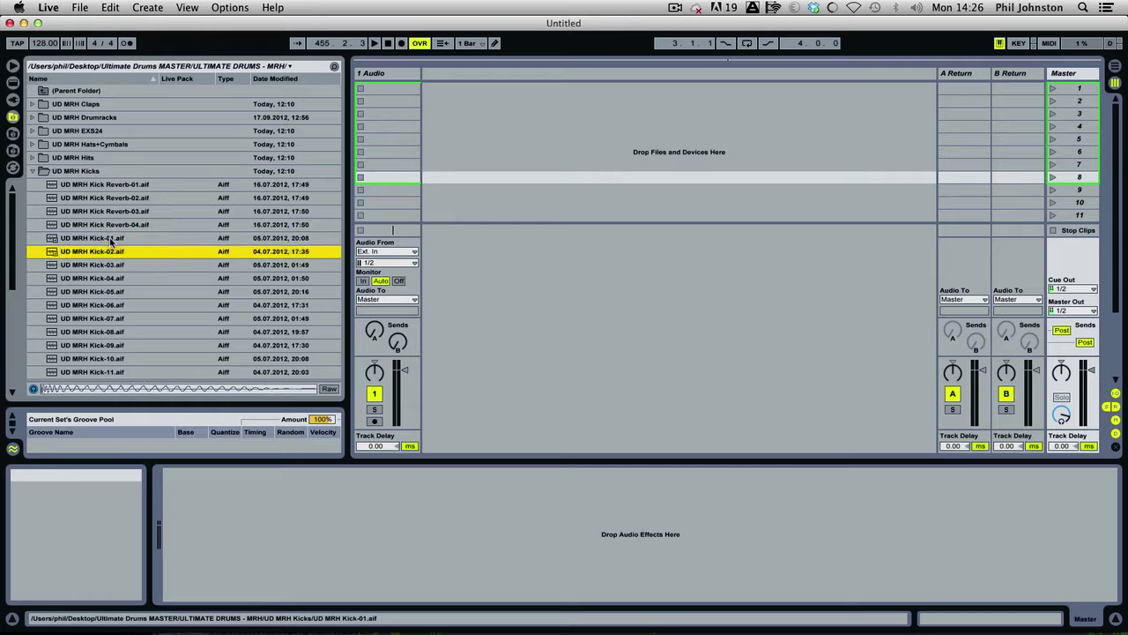
key(Down)
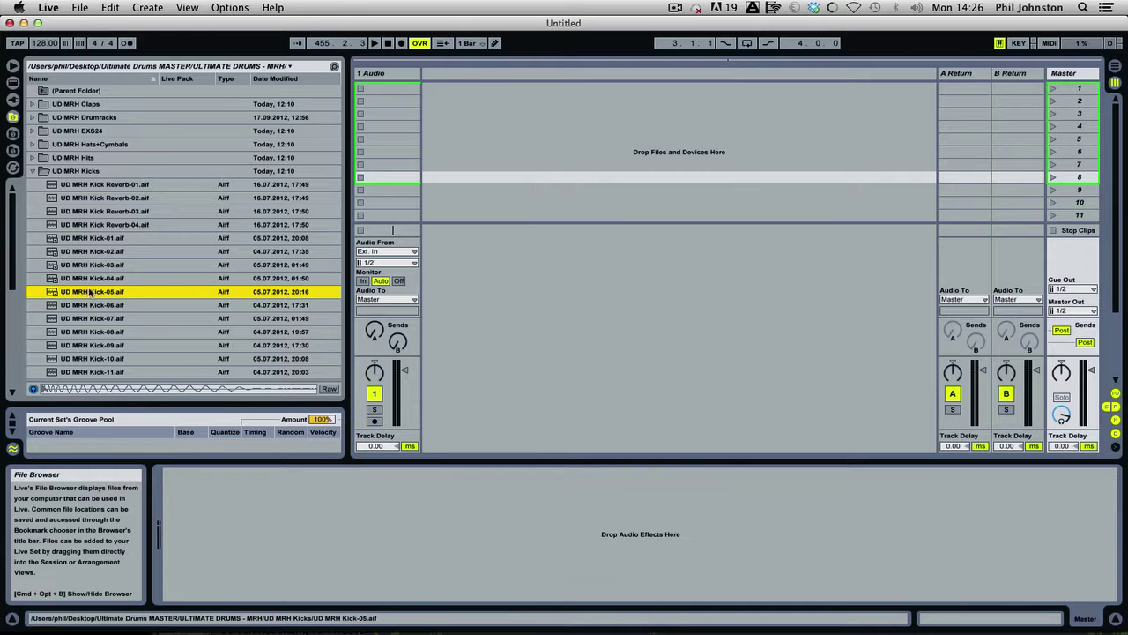
Place UD MRH Kick-05.aif as a clip on a new audio track and examine the start of its waveform up close
drag(88, 292, 470, 98)
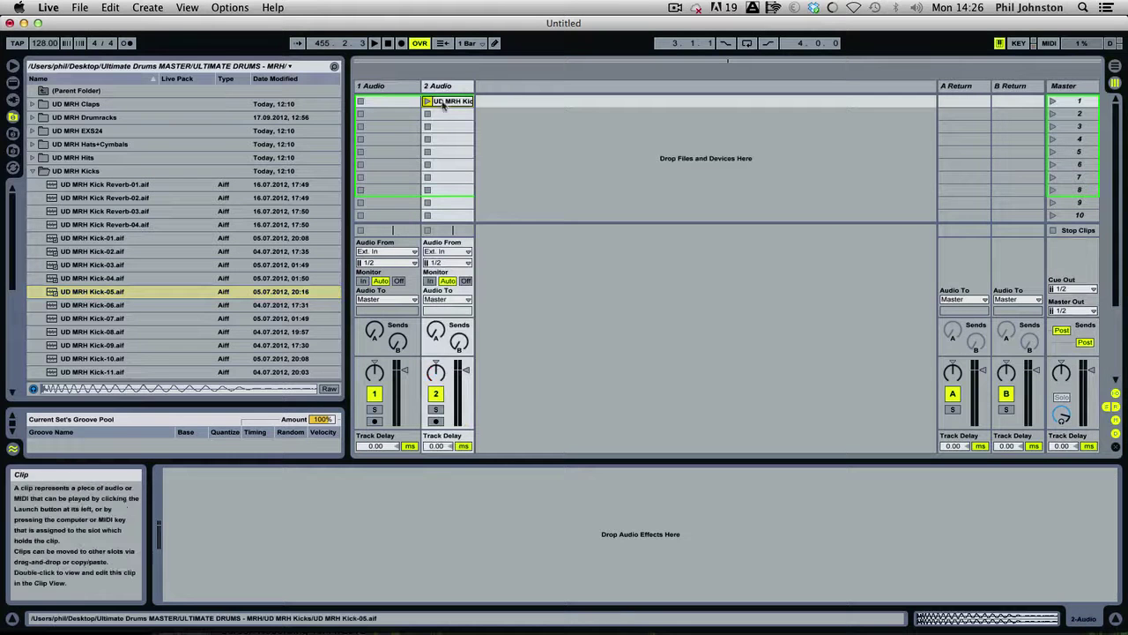
click(451, 102)
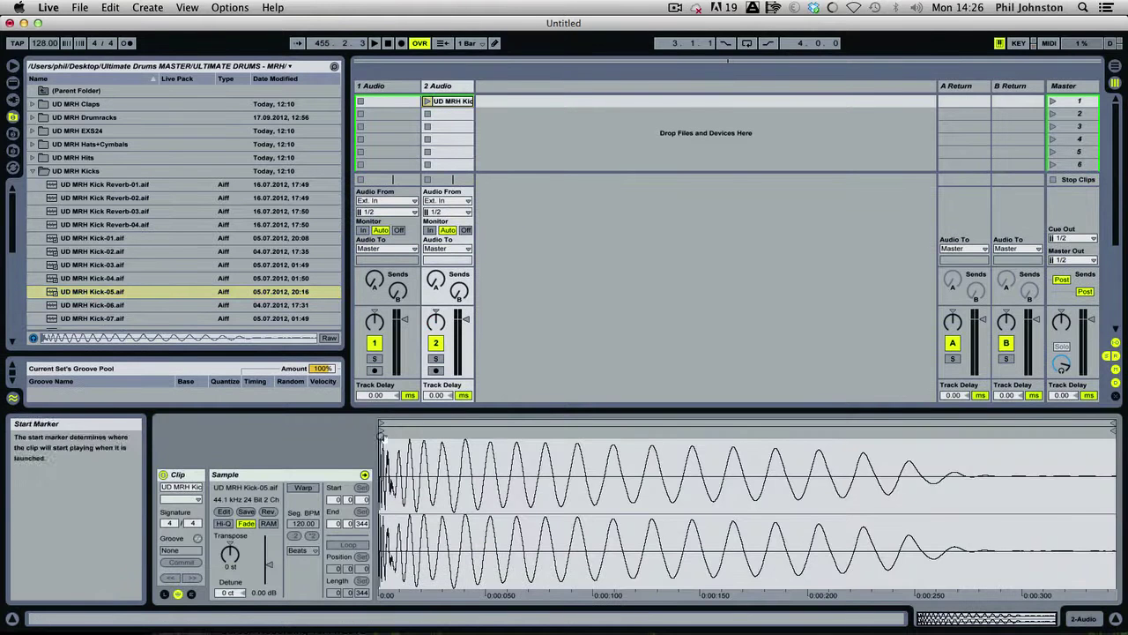
drag(381, 440, 381, 530)
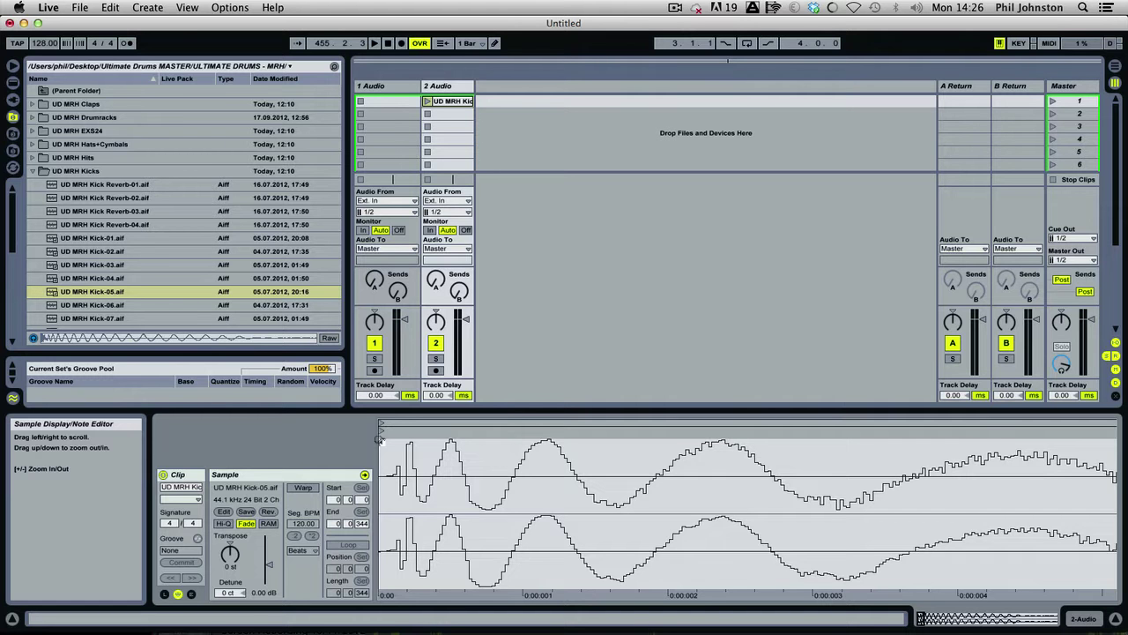
Audition the kick samples one after another from UD MRH Kick-05.aif through UD MRH Kick-28.aif
click(119, 297)
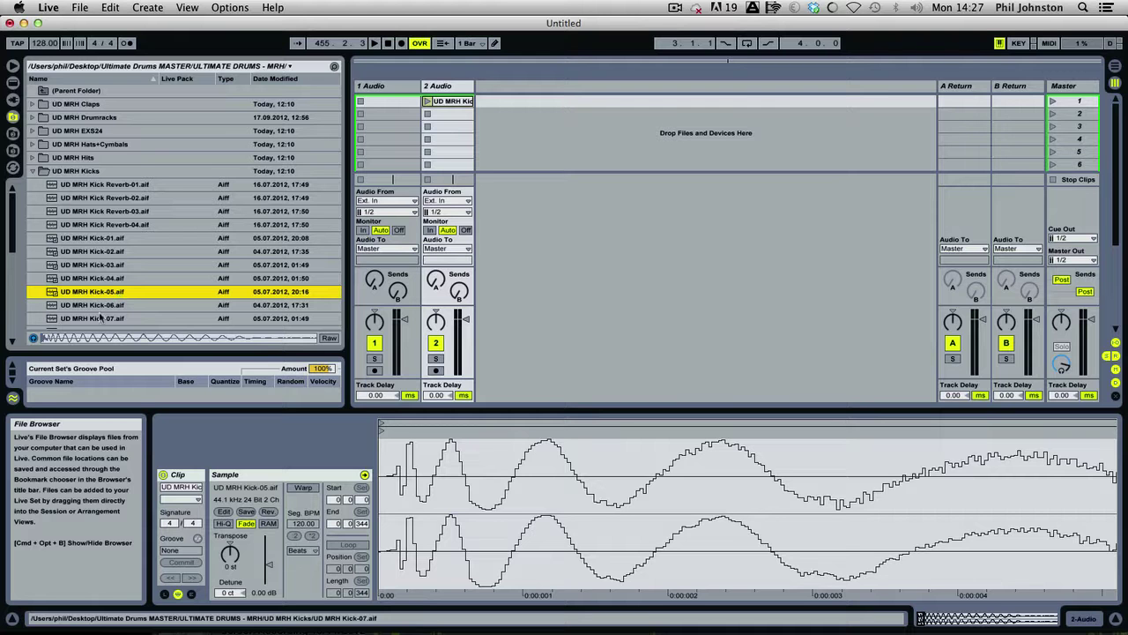
click(100, 308)
scroll(100, 308, down, 3)
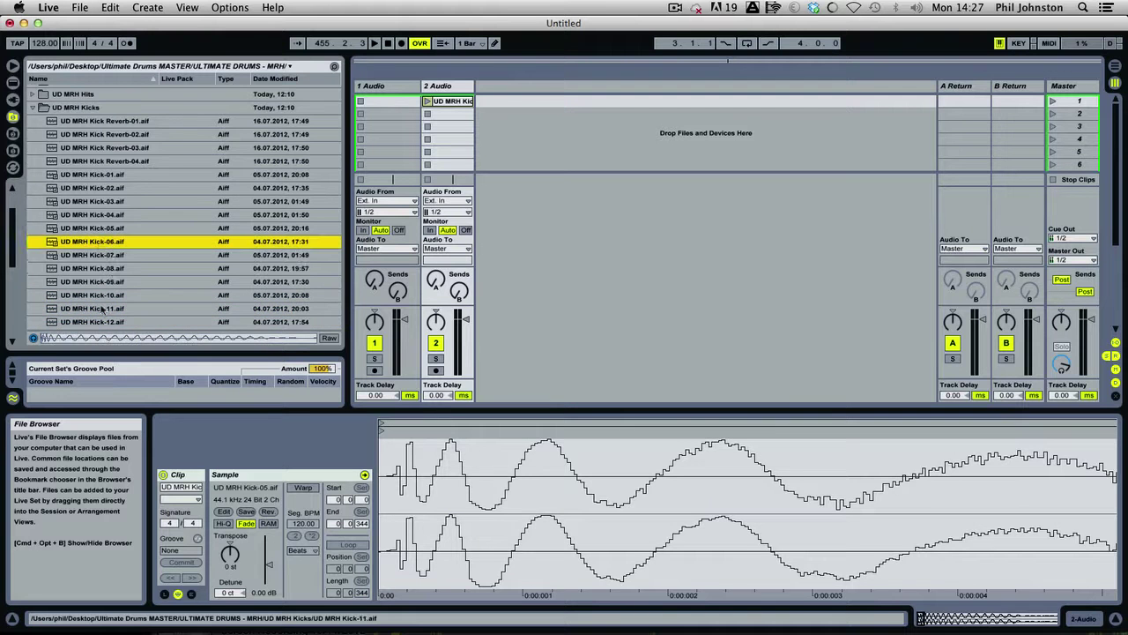
click(110, 269)
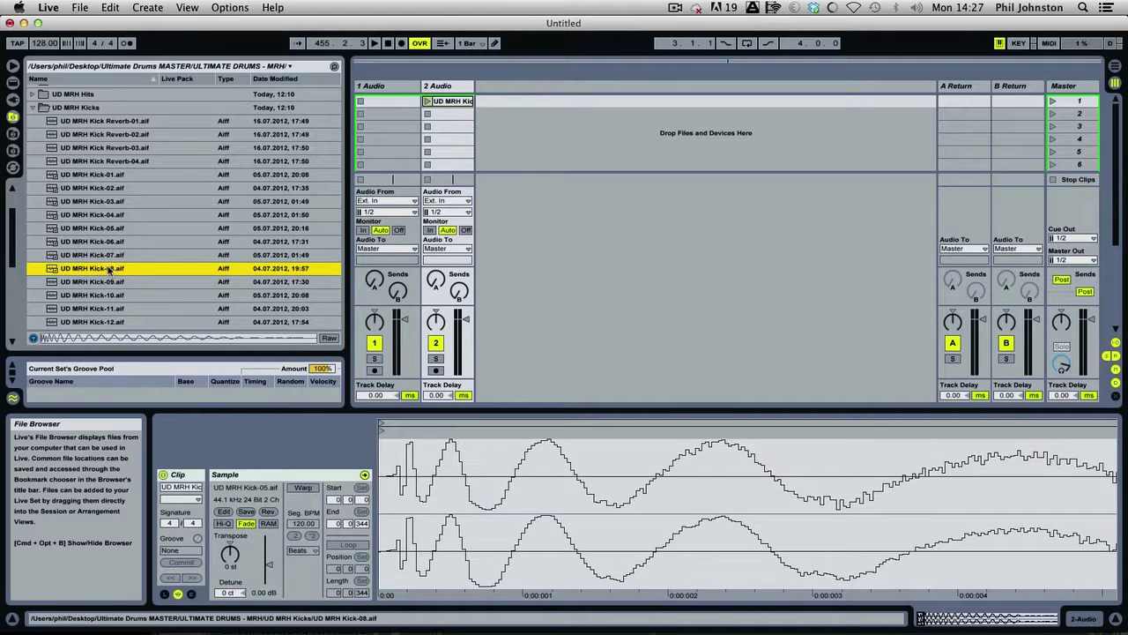
key(Down)
key(Down)
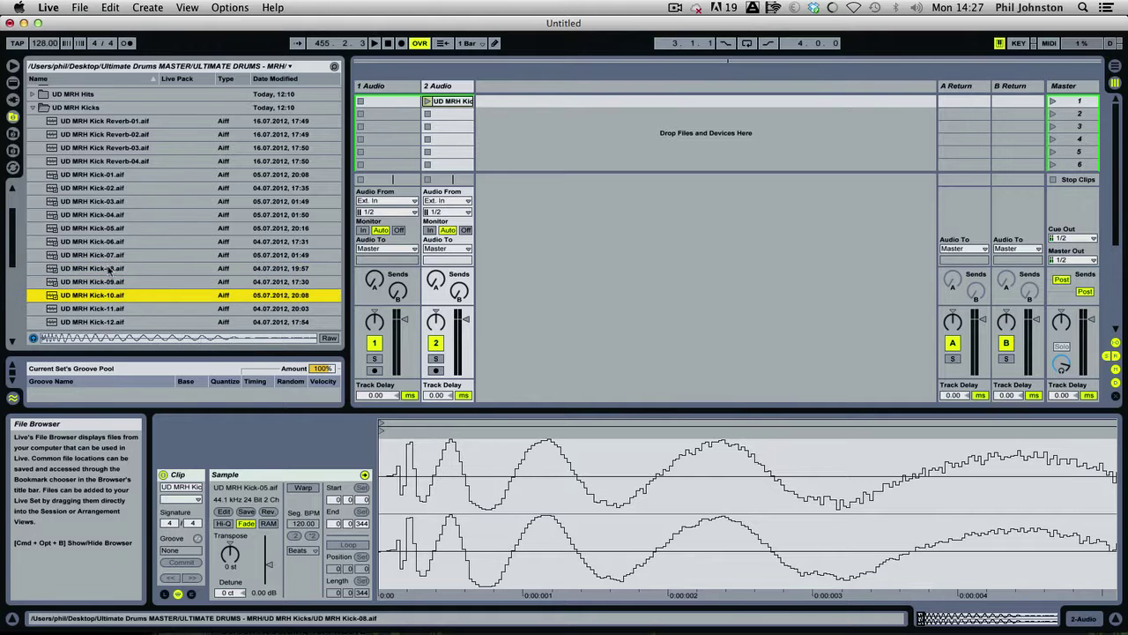
scroll(110, 269, down, 5)
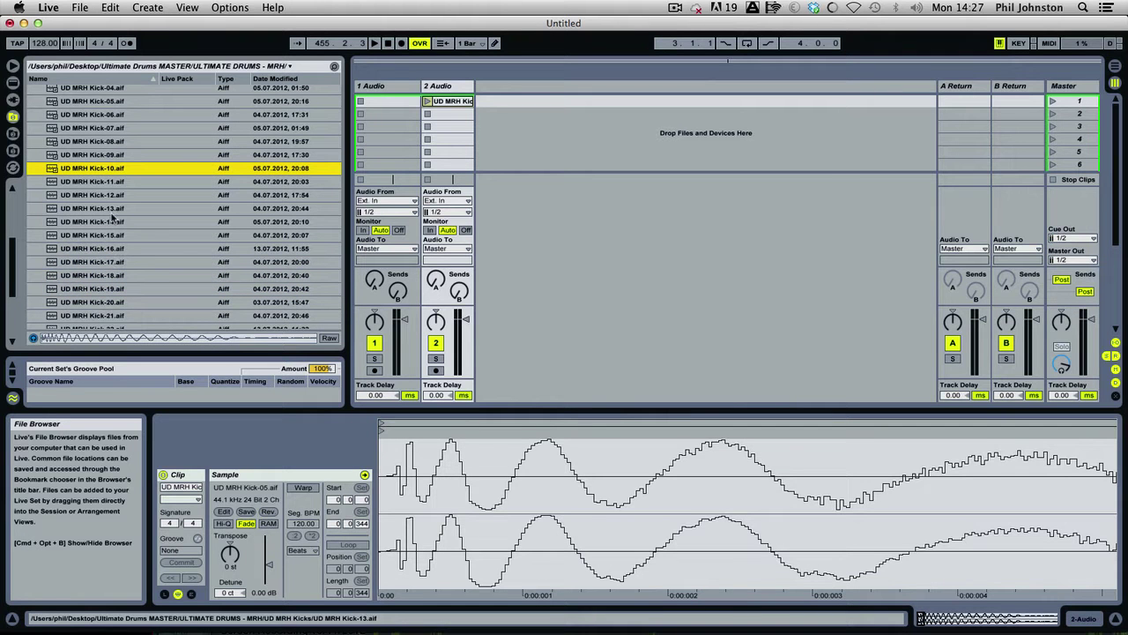
key(Down)
key(Down)
key(Down)
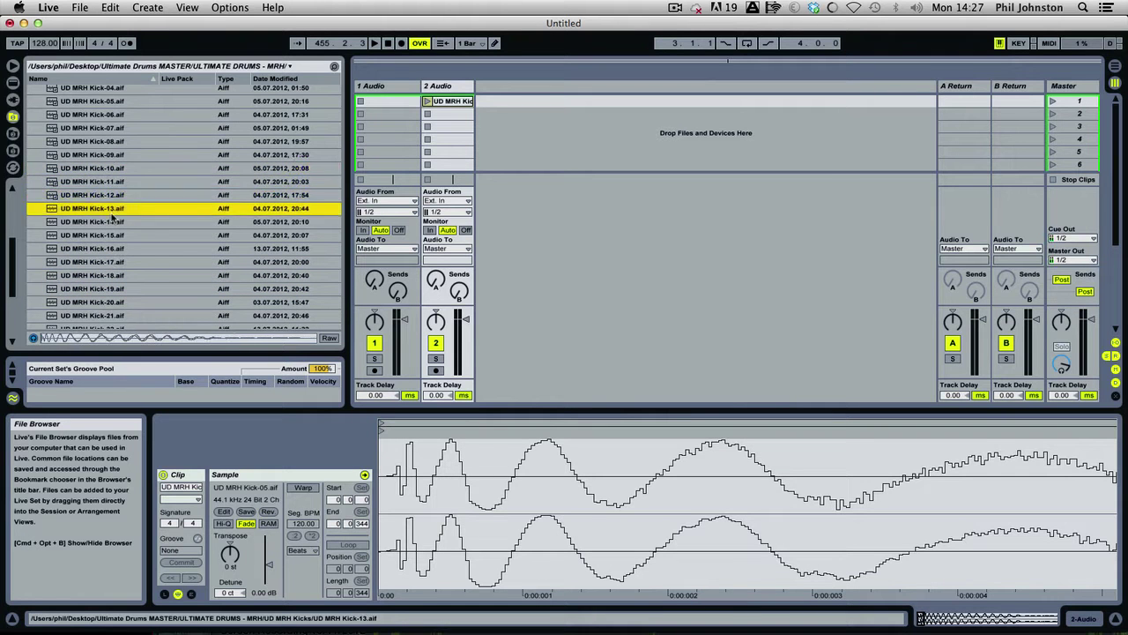
key(Down)
key(Down)
key(Down)
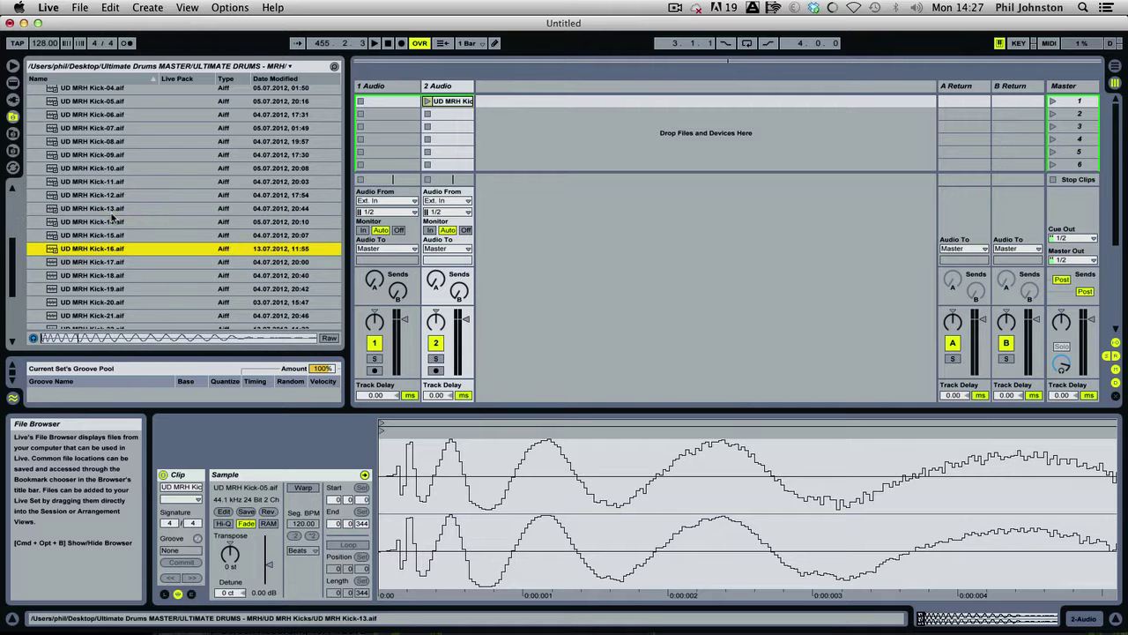
key(Down)
key(Down)
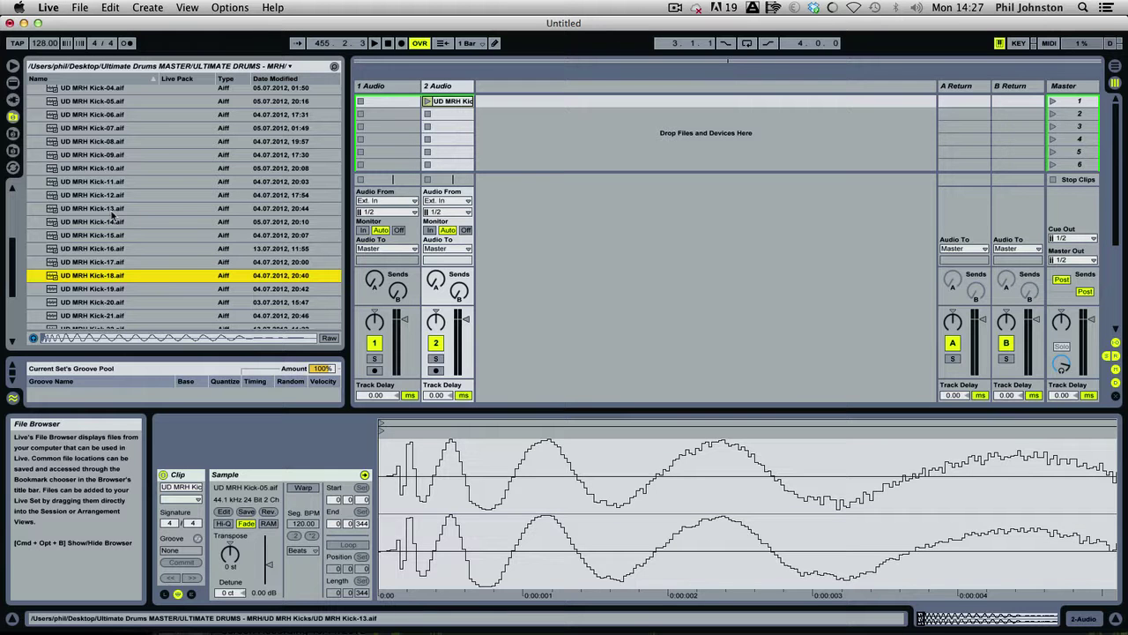
key(Down)
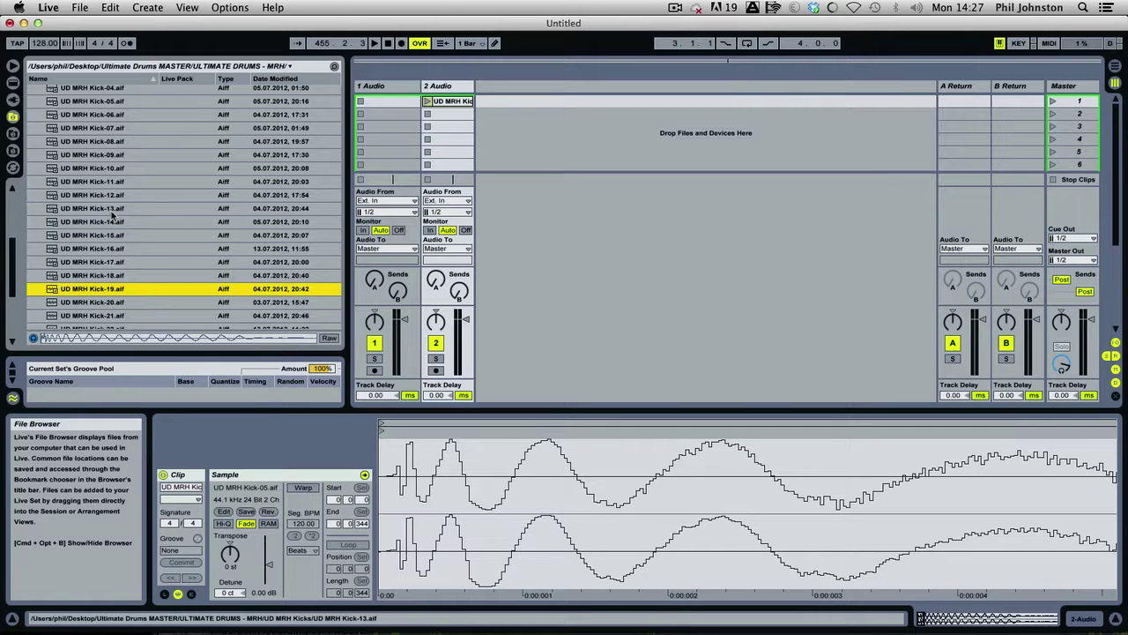
key(Down)
key(Down)
key(Down)
key(Down)
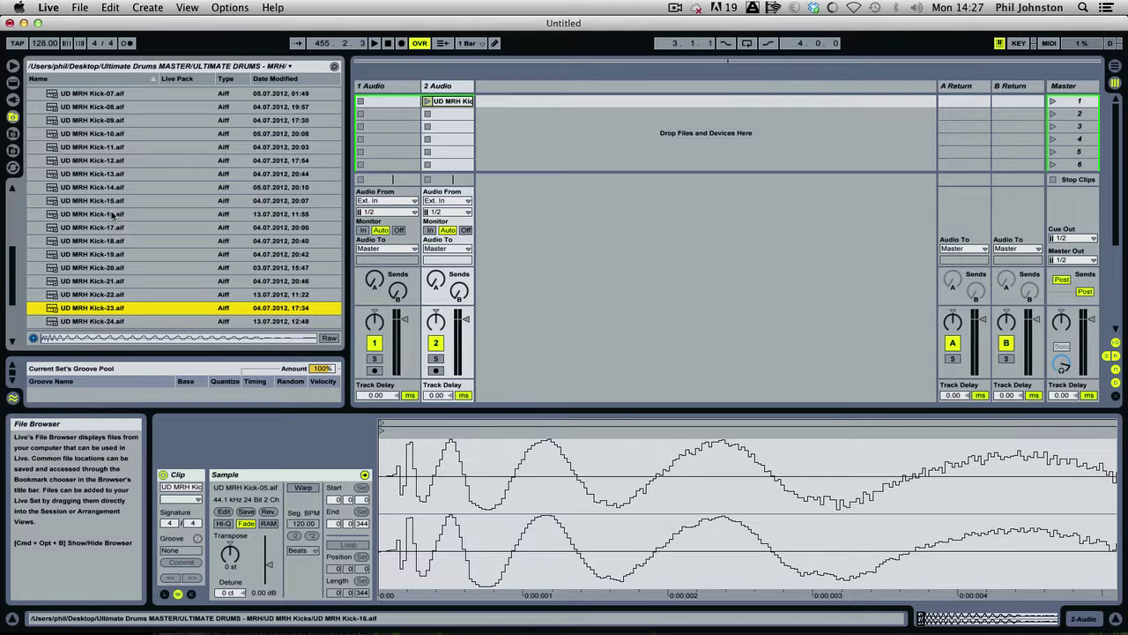
key(Down)
key(Down)
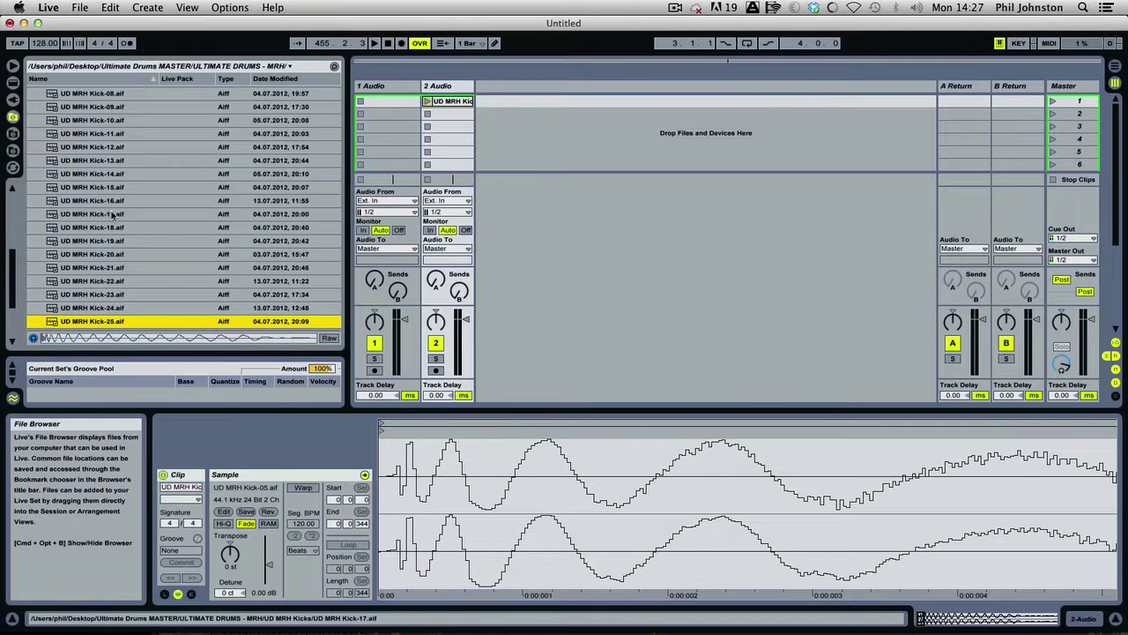
key(Down)
key(Down)
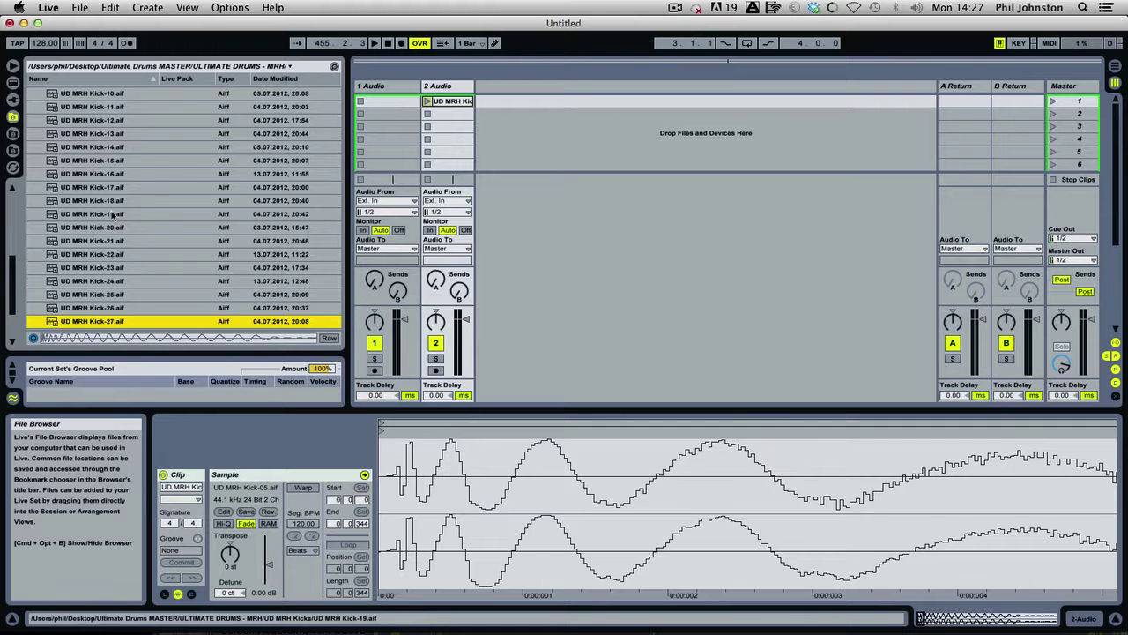
key(Down)
Compare the last kick samples, UD MRH Kick-27.aif through UD MRH Kick-30.aif, by previewing them back and forth
key(Up)
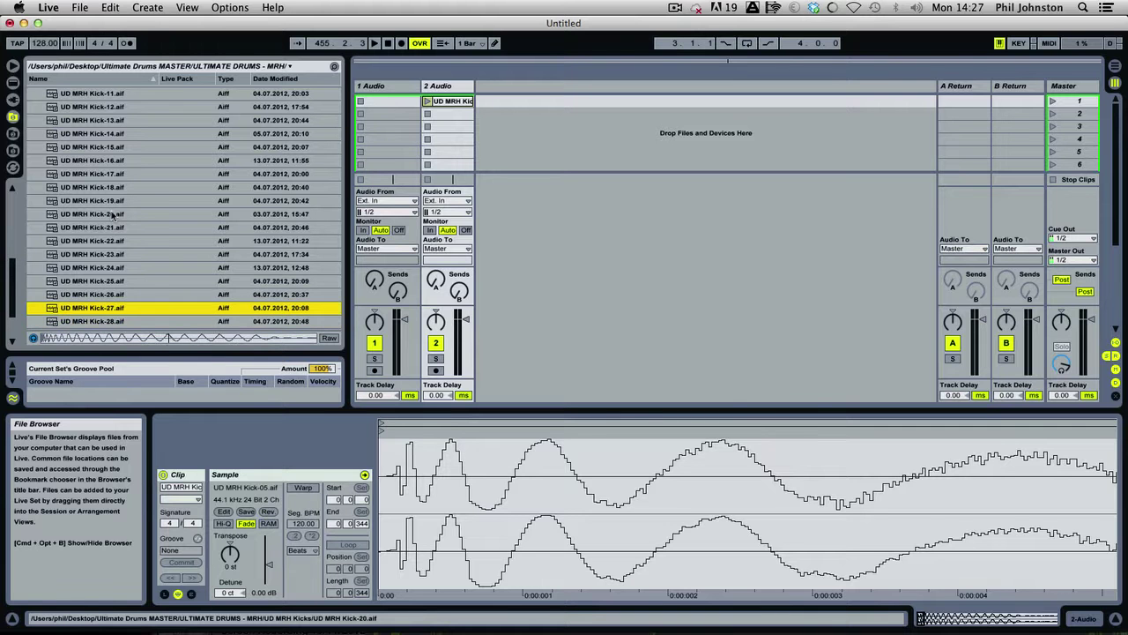
key(Down)
key(Down)
key(Down)
key(Down)
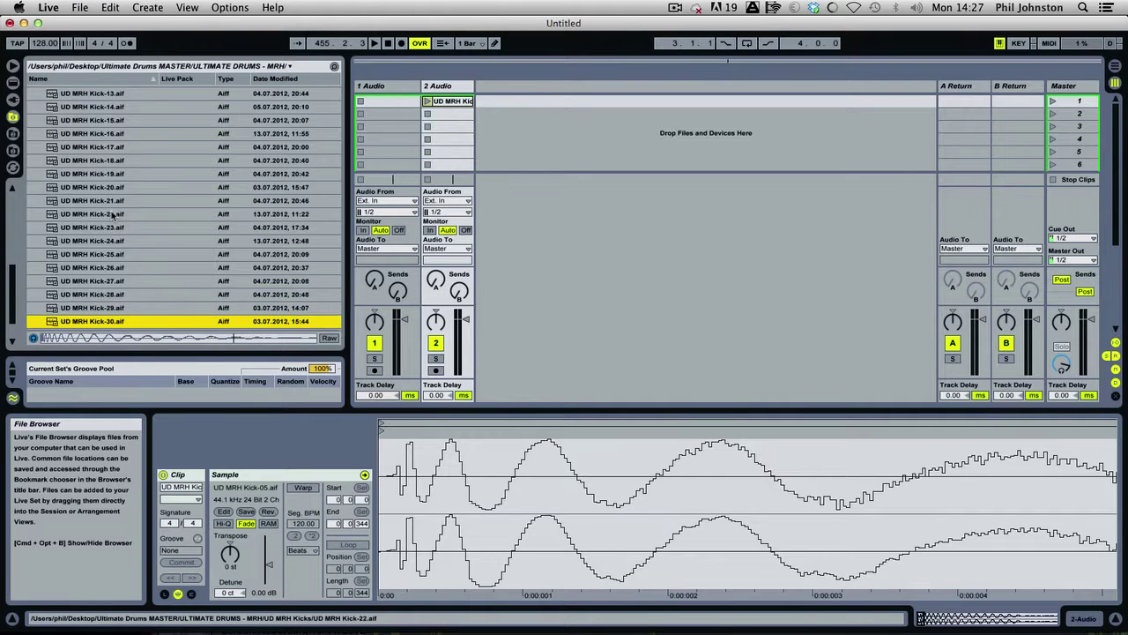
key(Up)
key(Up)
key(Down)
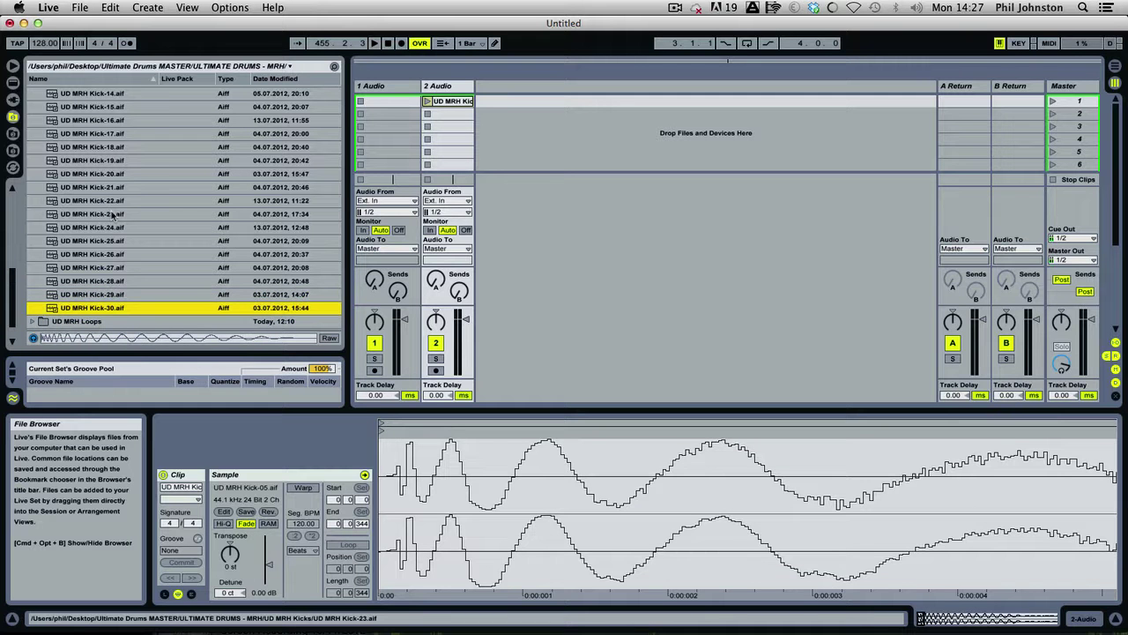
key(Up)
key(Up)
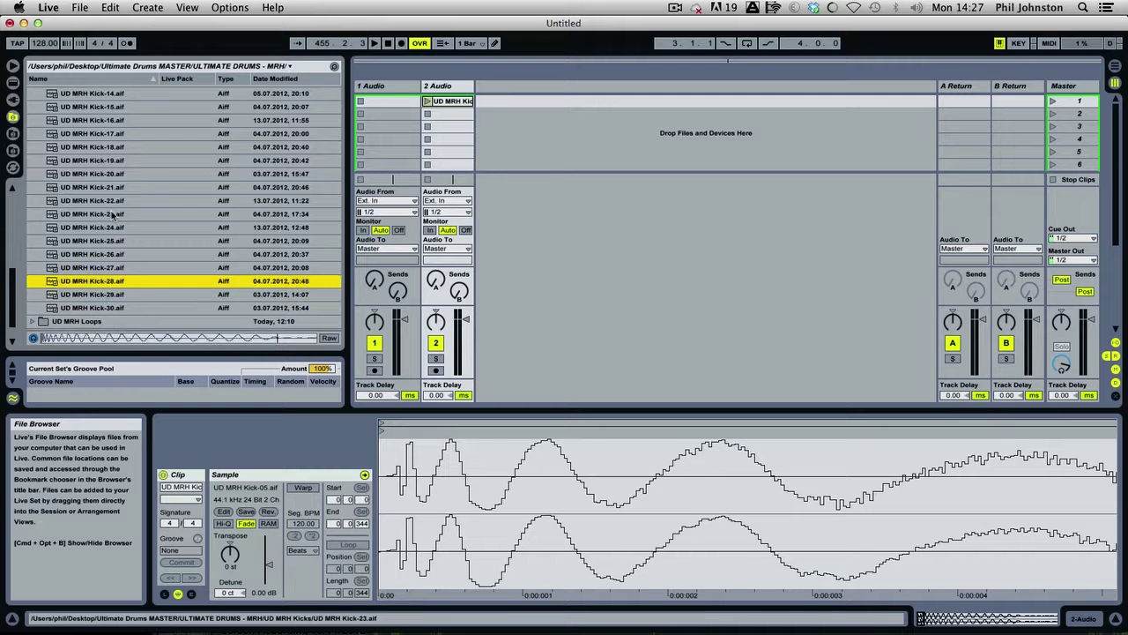
key(Up)
key(Down)
Collapse the UD MRH Kicks folder, then expand UD MRH Snares and preview UD MRH Snare-01.aif
scroll(42, 230, up, 10)
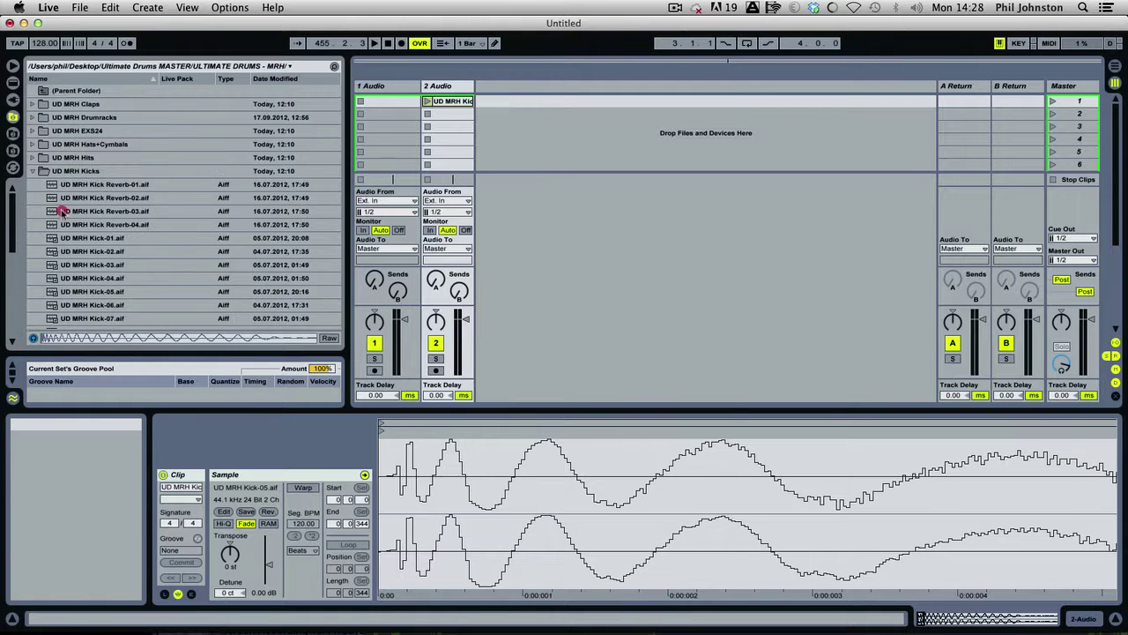
click(36, 171)
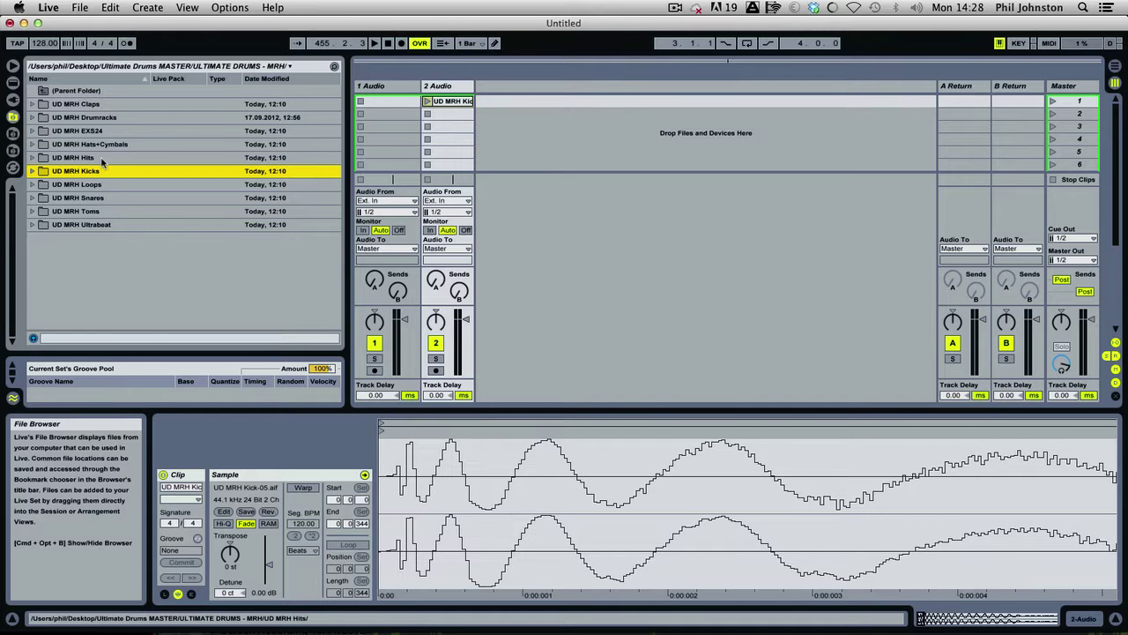
click(39, 197)
click(99, 212)
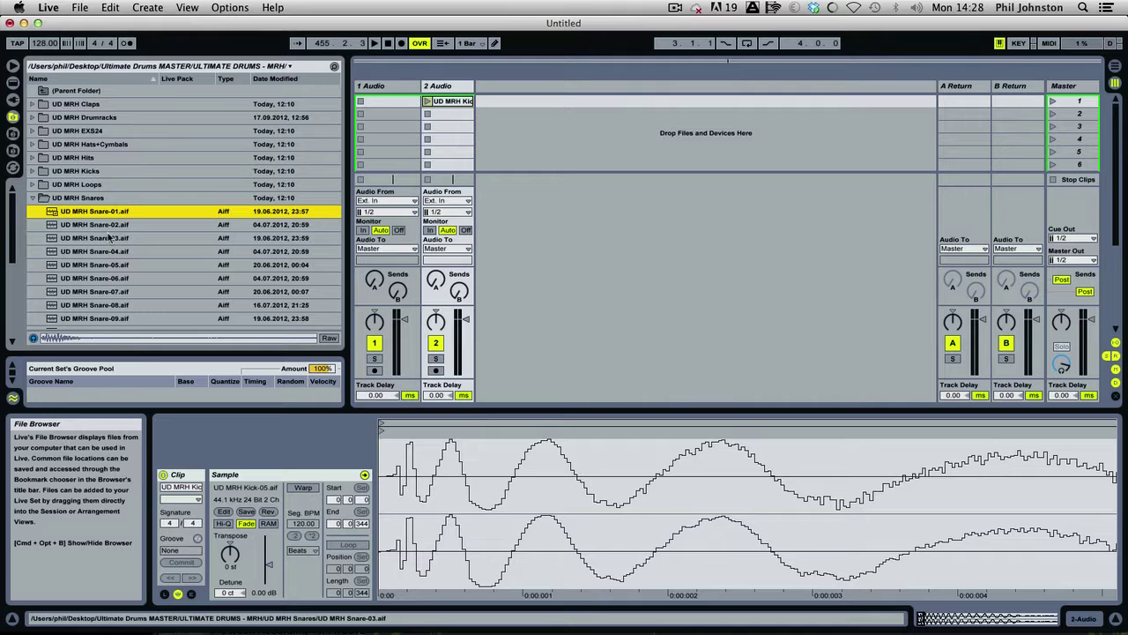
Audition the remaining snare samples in order from UD MRH Snare-02.aif through UD MRH Snare-27.aif
key(Down)
key(Down)
key(Down)
key(Down)
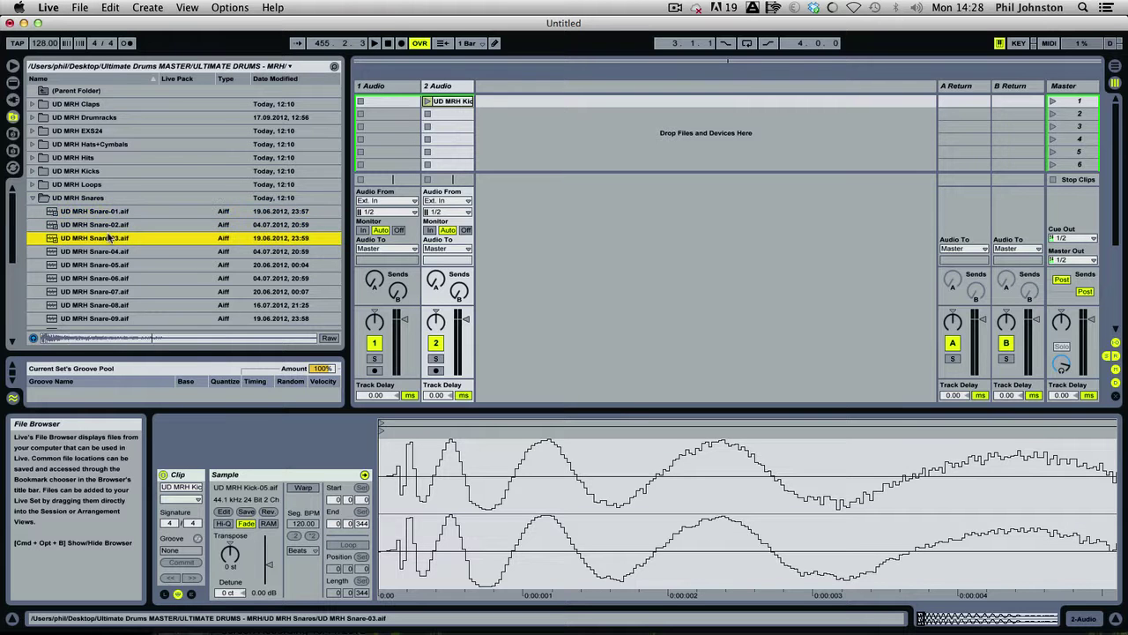
key(Down)
key(Down)
key(Down)
key(Down)
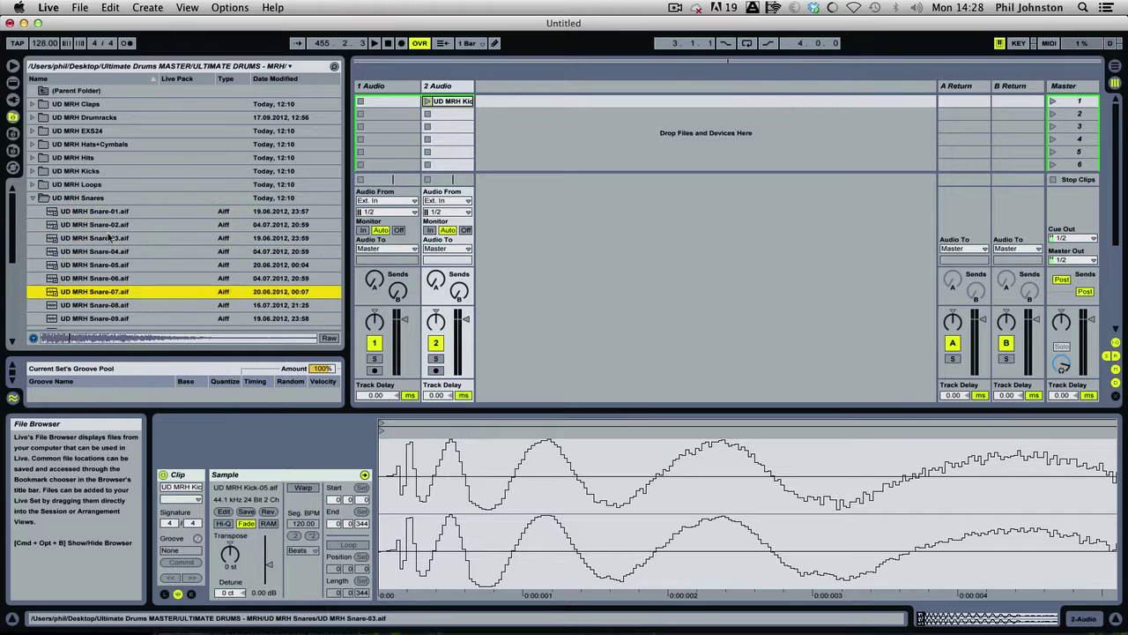
key(Down)
key(Down)
key(Down)
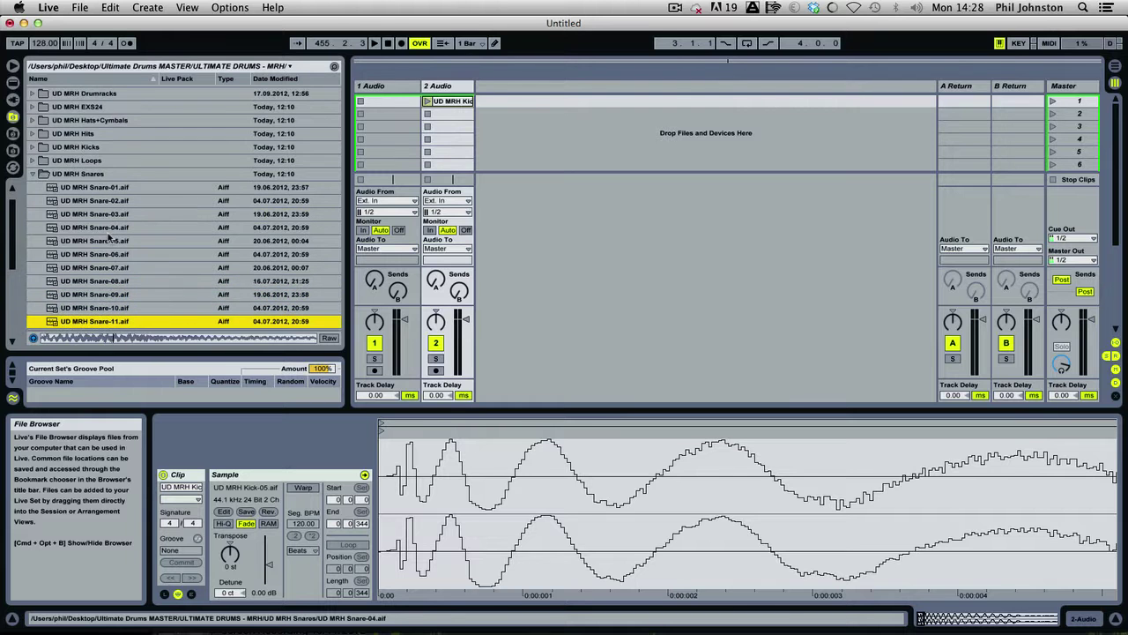
key(Down)
key(Down)
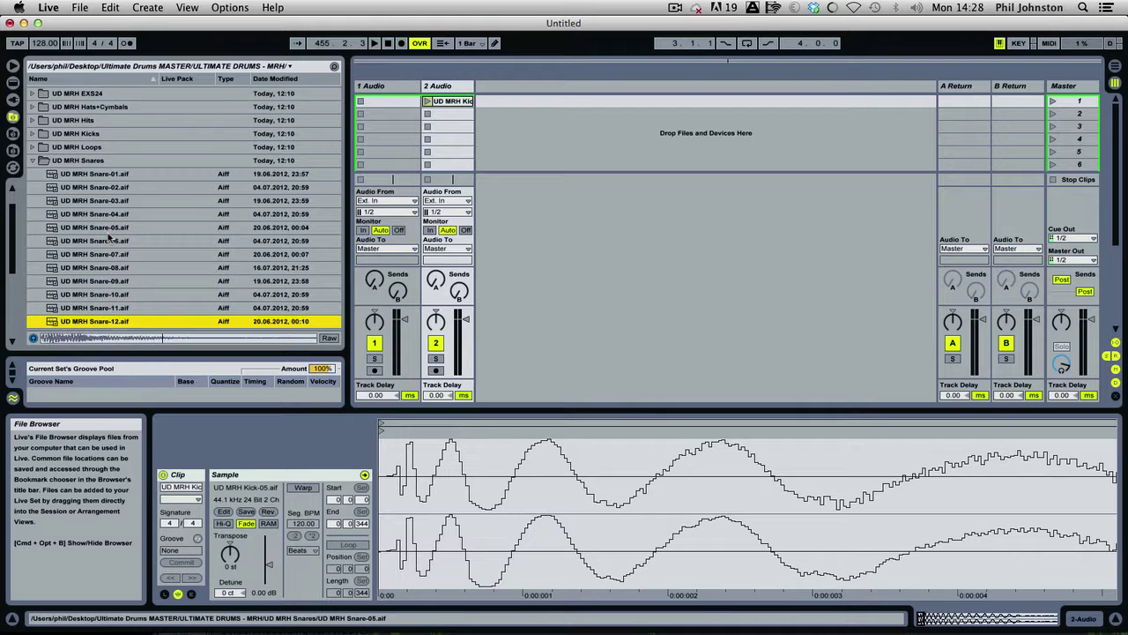
key(Down)
key(Down)
key(Down)
key(Down)
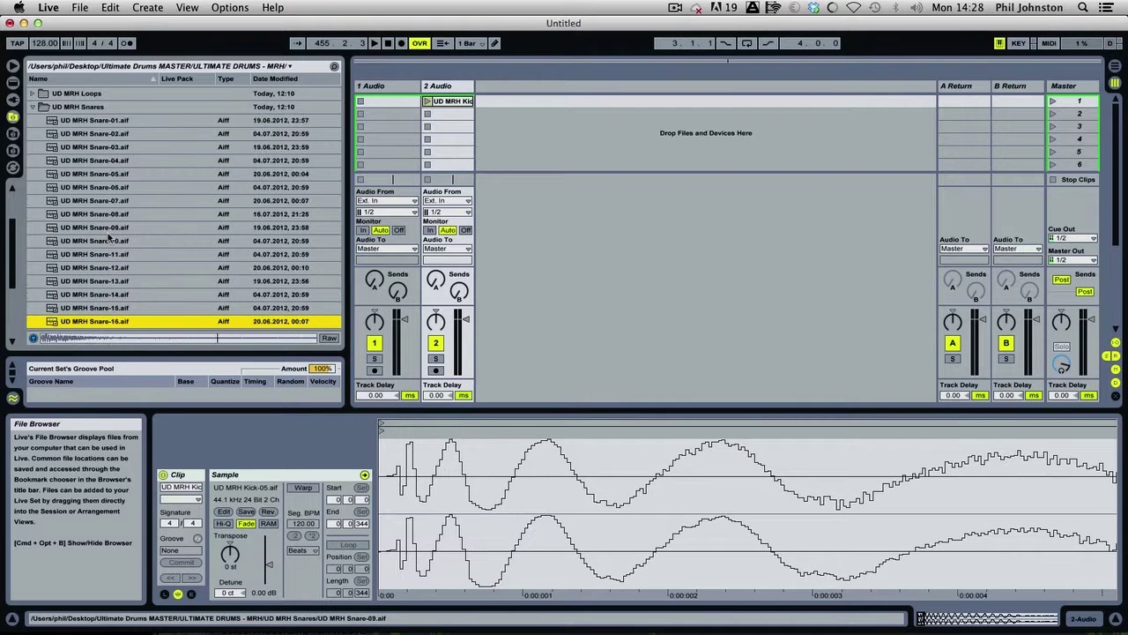
key(Down)
key(Down)
key(Down)
key(Down)
key(Down)
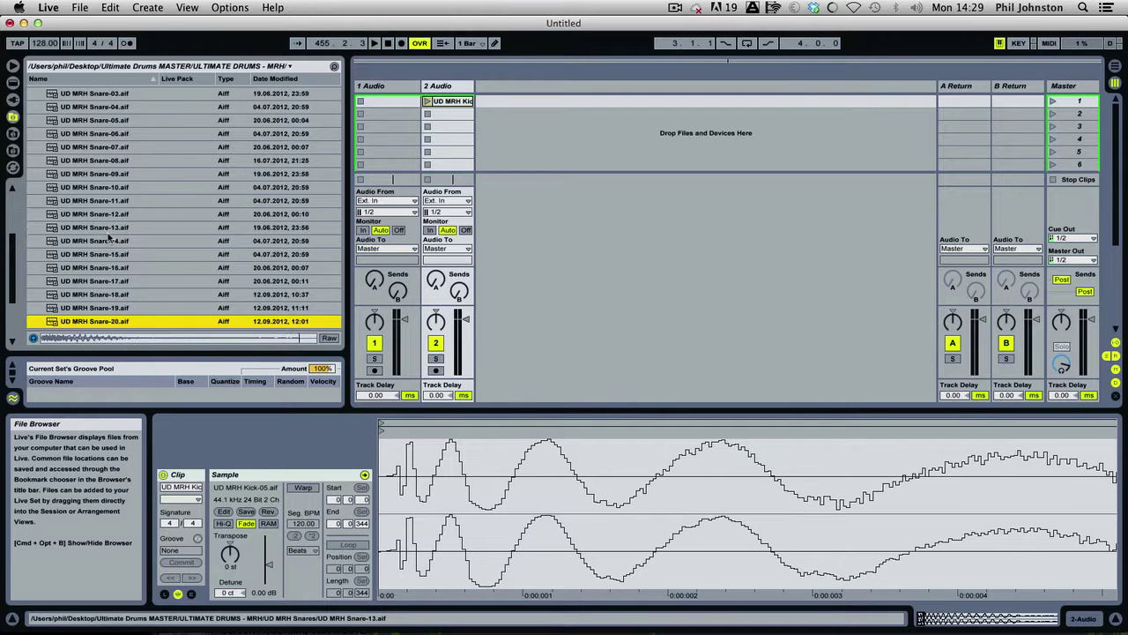
key(Down)
key(Down)
key(Down)
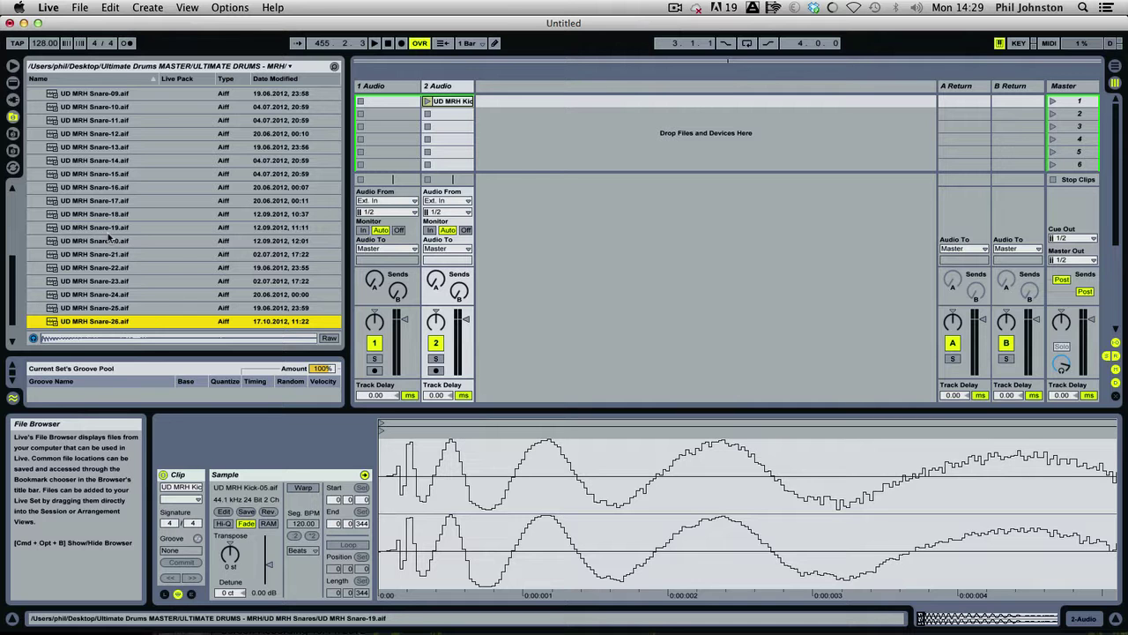
key(Down)
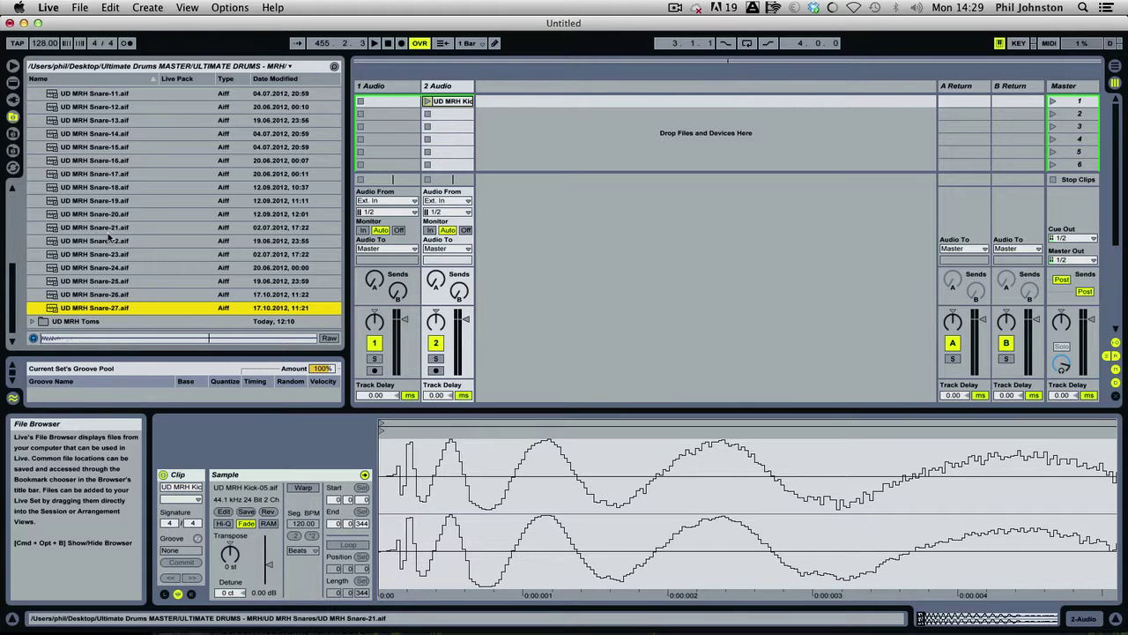
scroll(125, 185, up, 6)
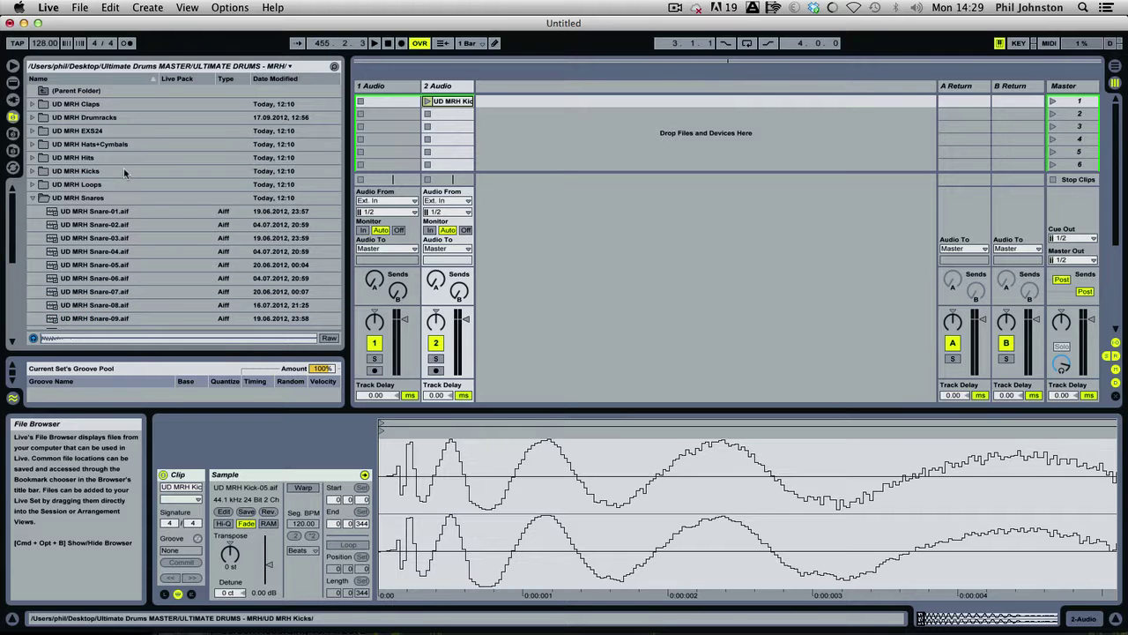
Collapse the UD MRH Snares folder, then expand UD MRH Toms and preview UD MRH Tom-01.aif through UD MRH Tom-07.aif
click(34, 198)
click(33, 211)
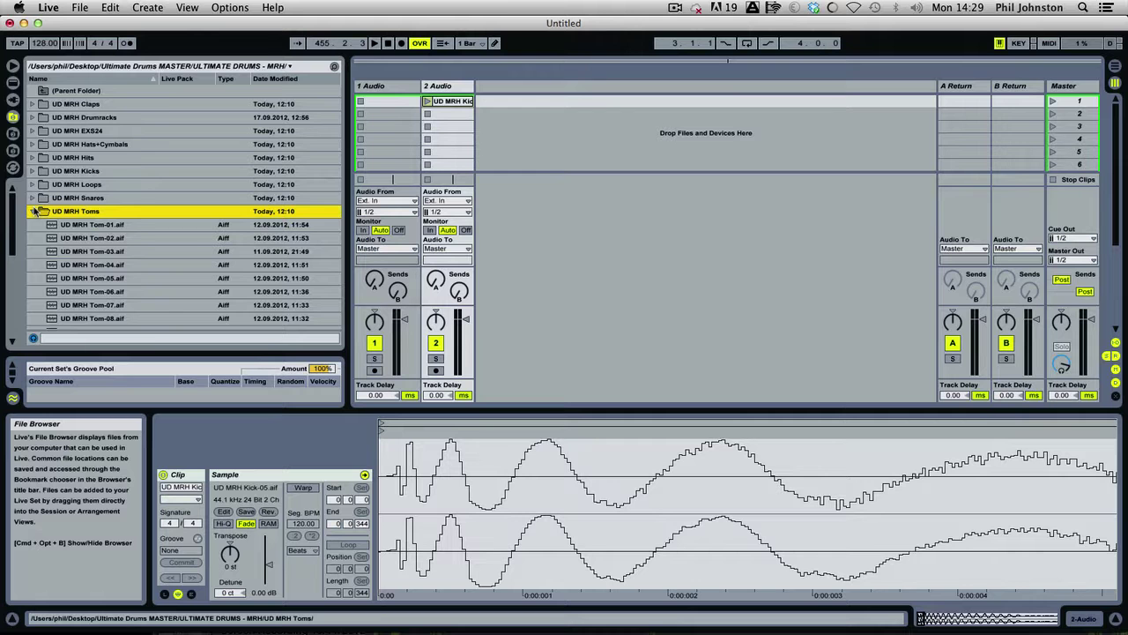
key(Down)
key(Down)
key(Down)
key(Down)
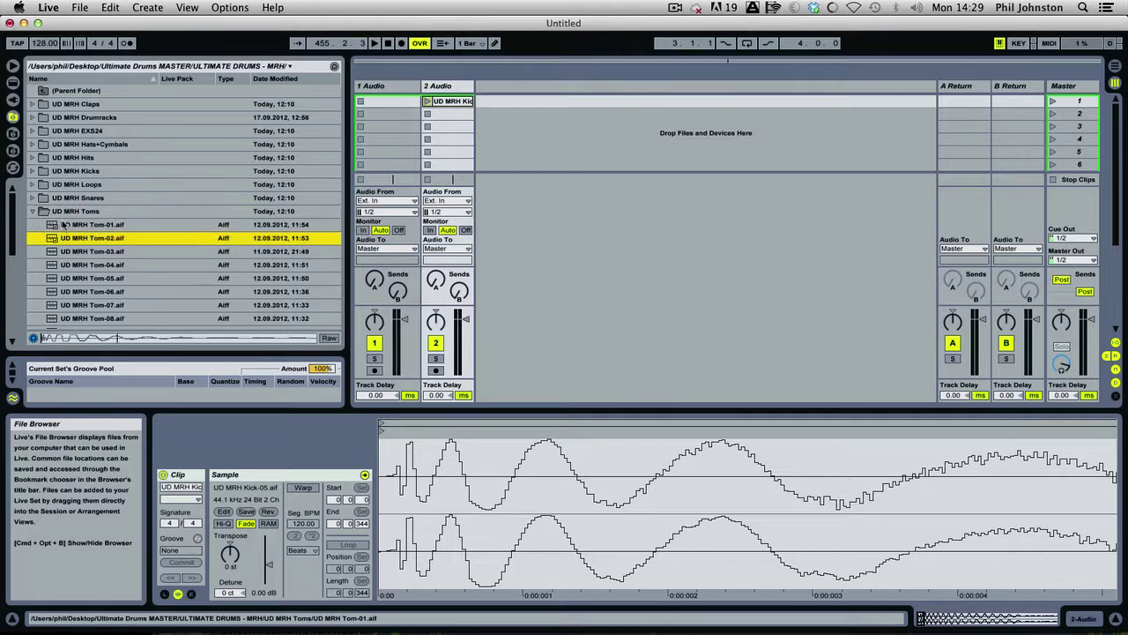
key(Down)
key(Down)
key(Down)
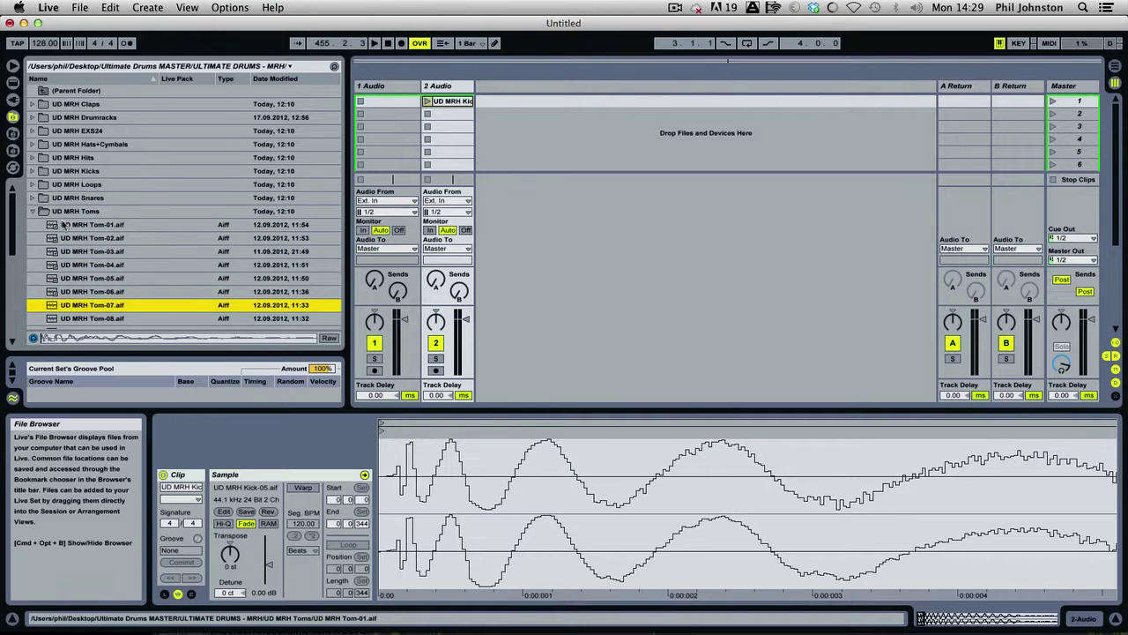
Expand the UD MRH Hits folder, audition its samples in order starting with UD MRH Hits-01.aif, and collapse it again
click(31, 157)
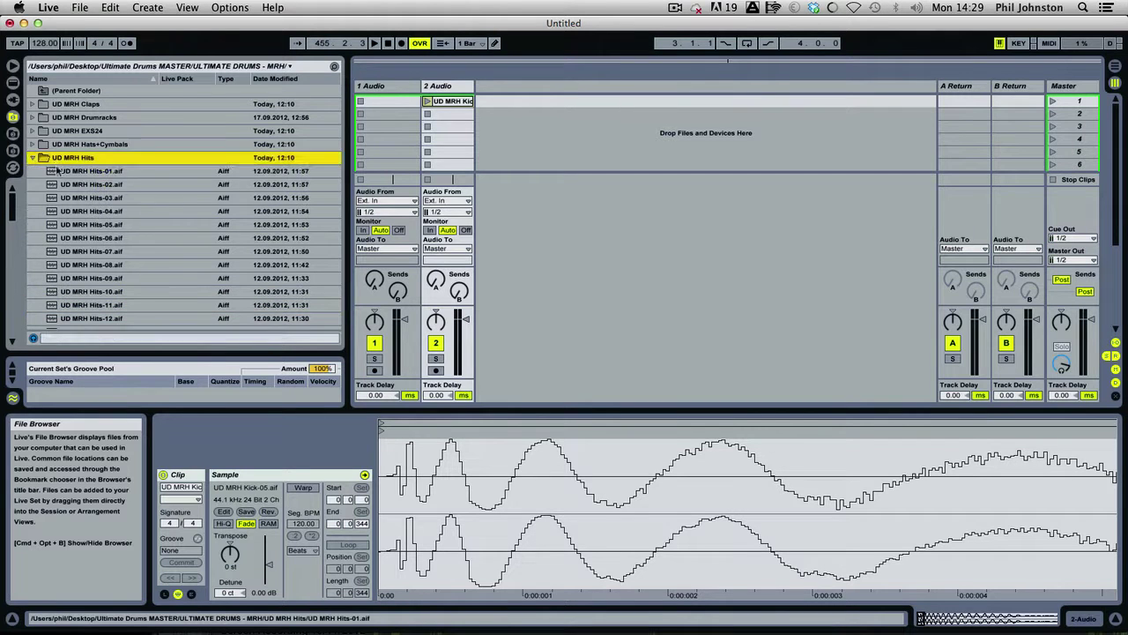
key(Down)
key(Down)
key(Down)
key(Down)
key(Down)
key(Down)
key(Down)
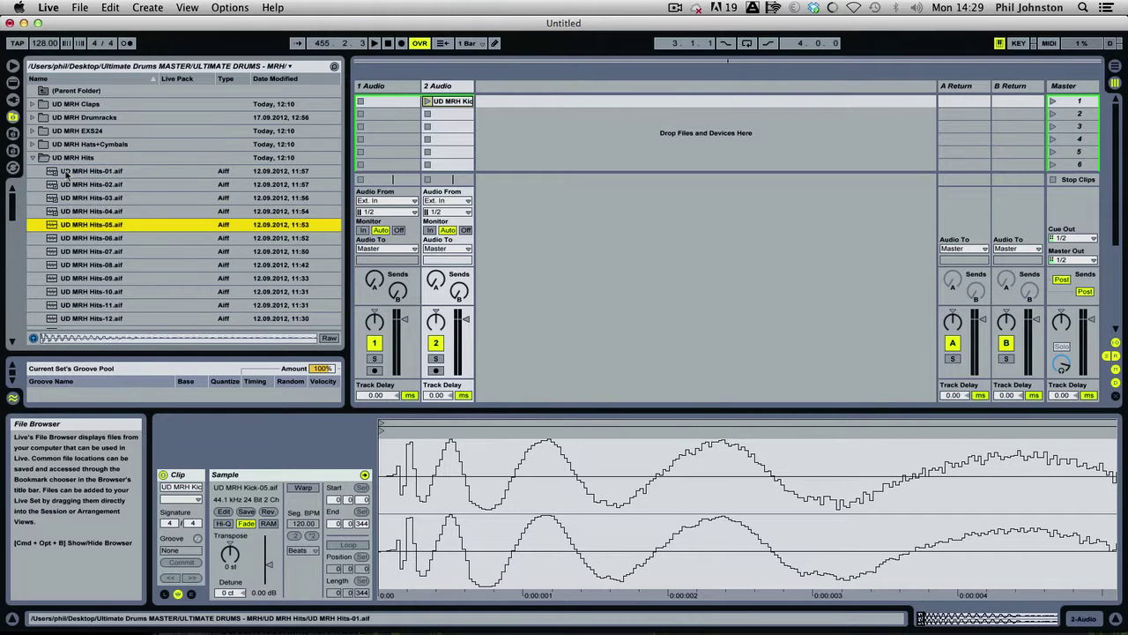
click(37, 158)
Audition all the tom samples in order from UD MRH Tom-01.aif through UD MRH Tom-32.aif, and collapse the UD MRH Toms folder
click(93, 225)
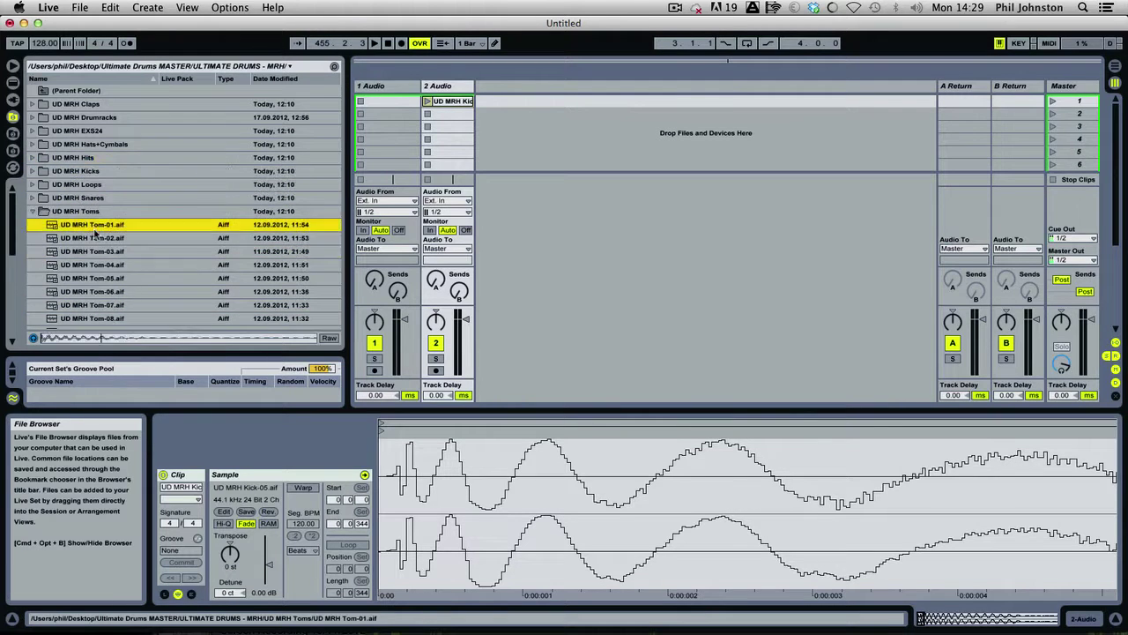
key(Down)
key(Down)
key(Down)
key(Down)
key(Down)
key(Down)
key(Down)
key(Down)
key(Down)
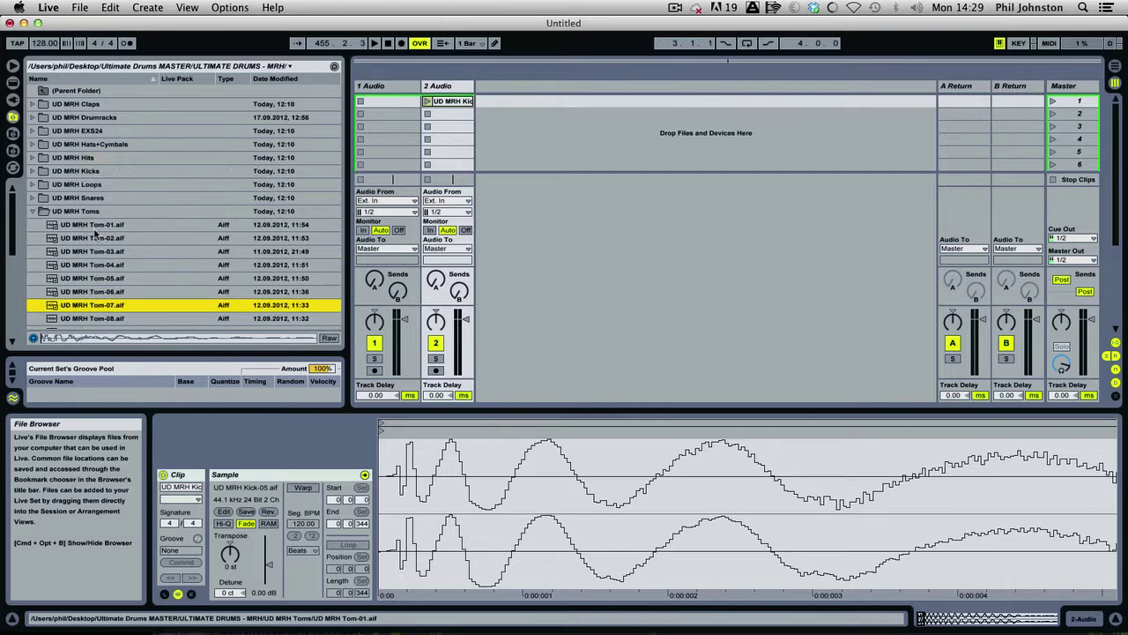
key(Down)
key(Down)
key(Down)
key(Down)
key(Down)
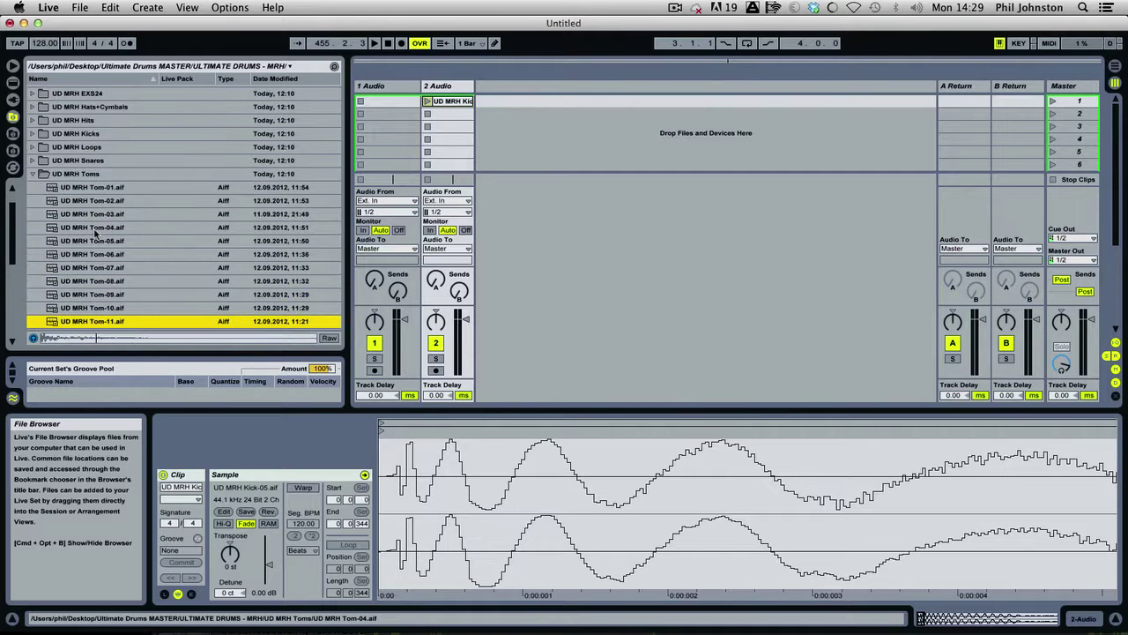
key(Down)
key(Down)
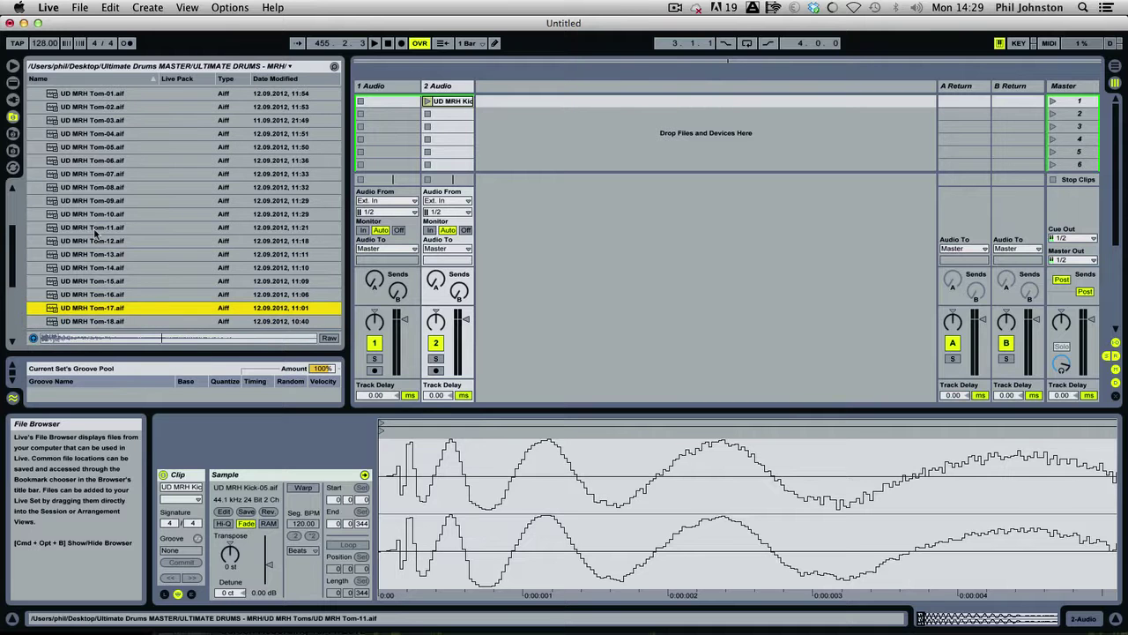
key(Down)
key(Down)
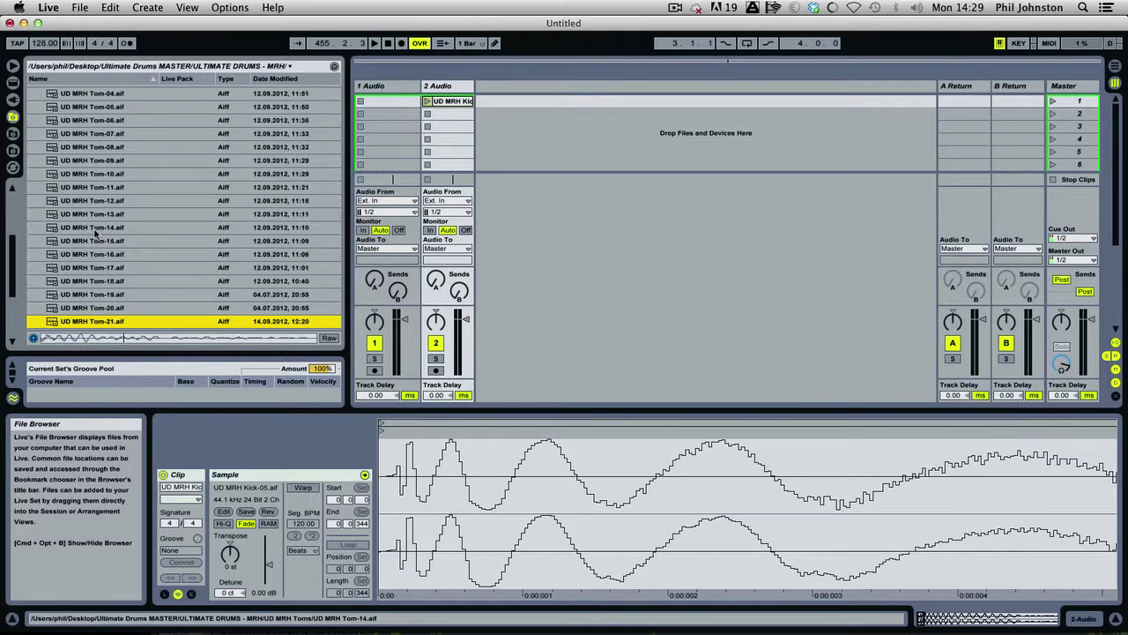
key(Down)
key(Down)
key(Down)
key(Down)
key(Down)
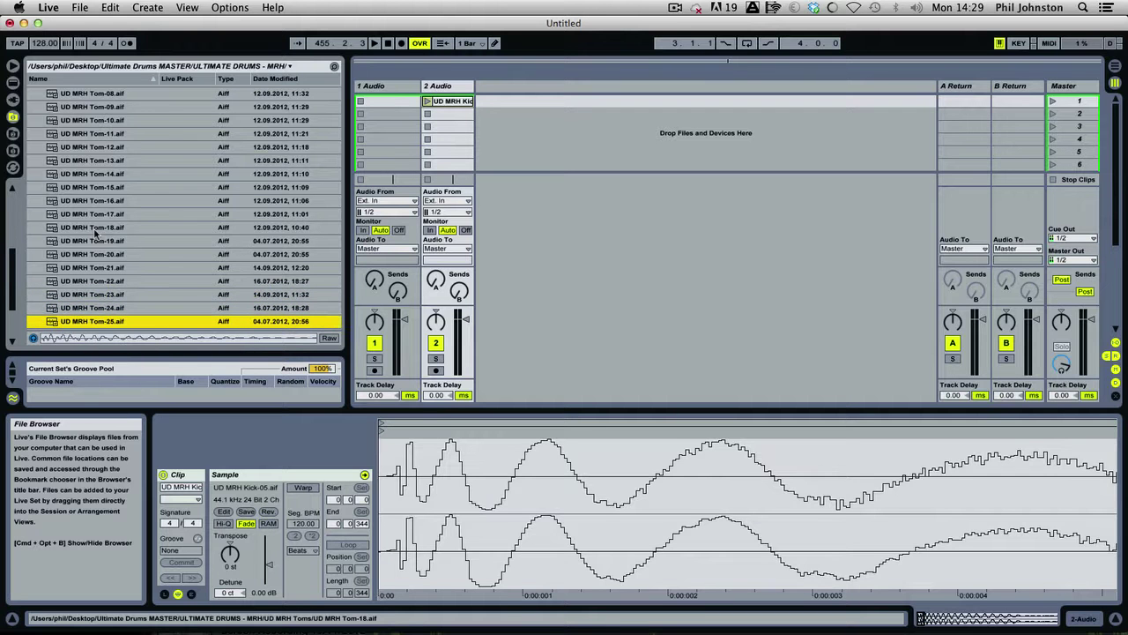
key(Down)
key(Down)
key(Down)
key(Down)
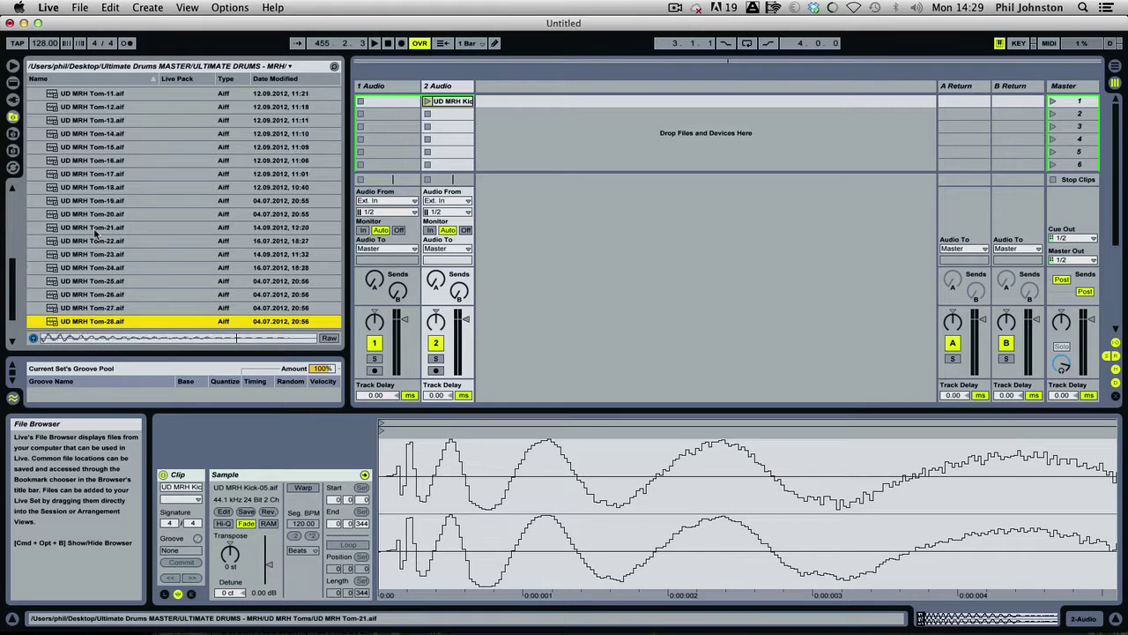
key(Down)
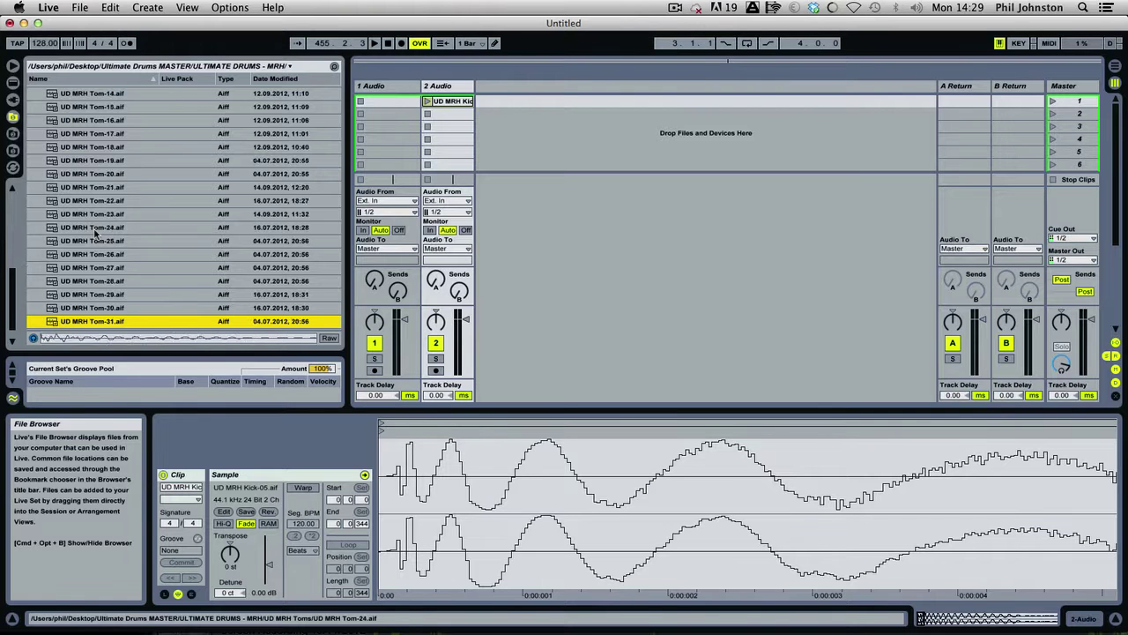
key(Down)
key(Down)
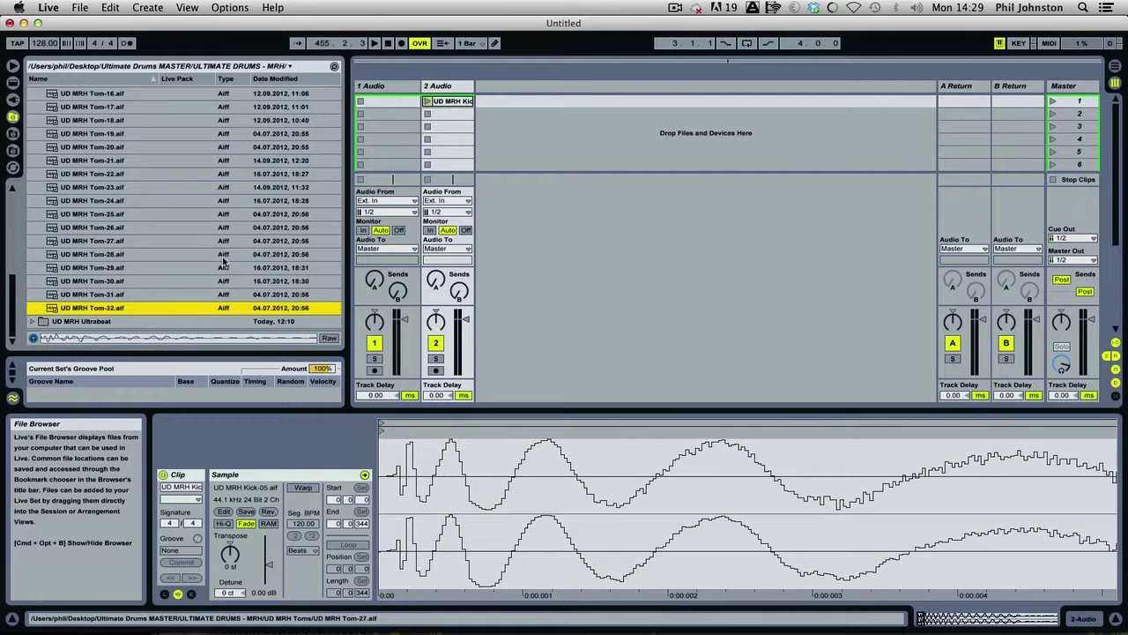
scroll(142, 186, up, 10)
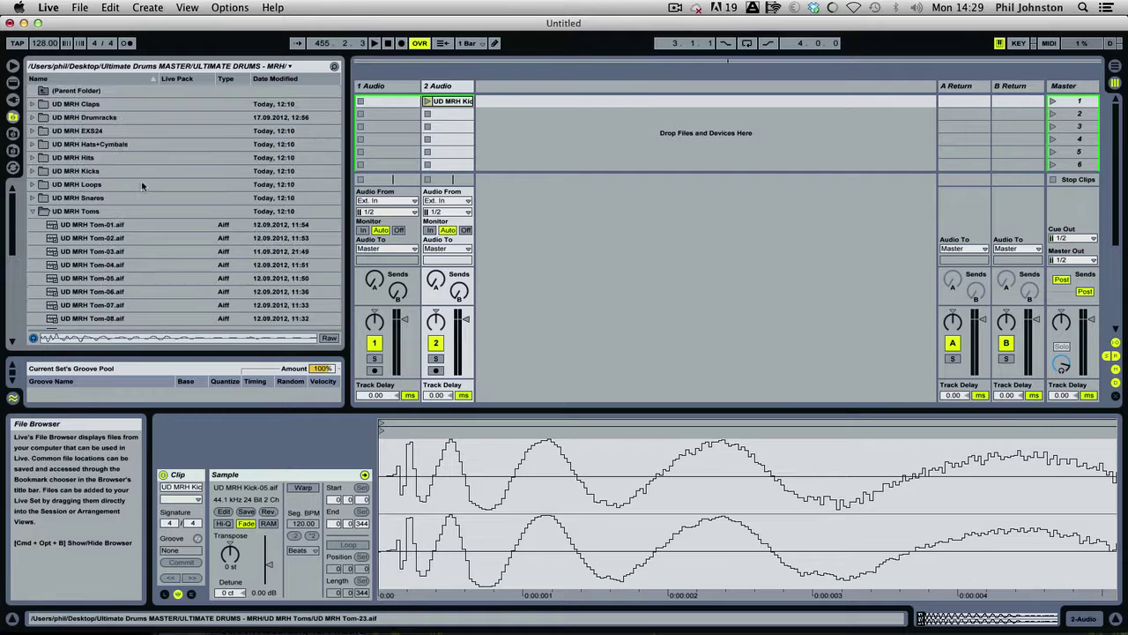
click(41, 211)
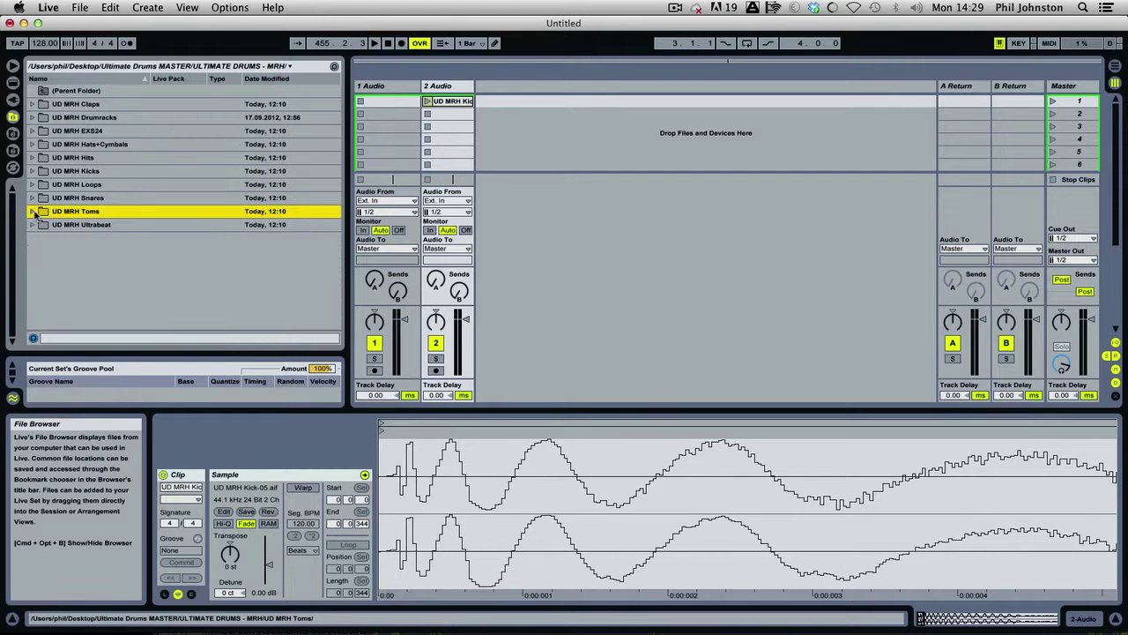
Look inside the UD MRH Drumracks folder and its UD MRH DrumRacks Project, and collapse both again
click(42, 117)
click(42, 130)
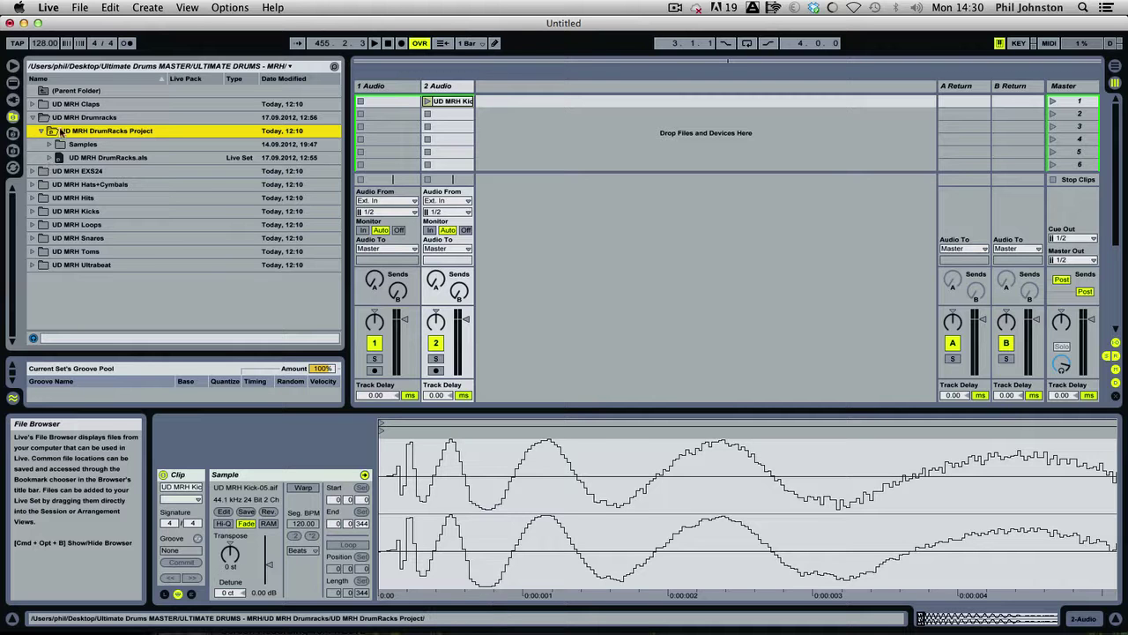
click(39, 131)
click(32, 117)
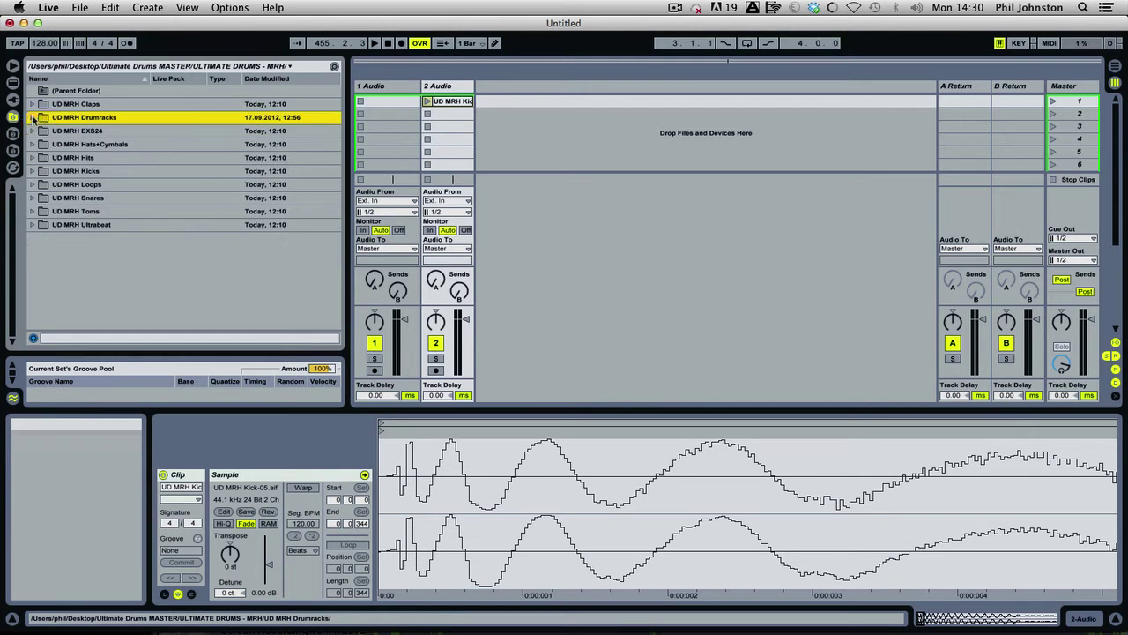
Look inside the UD MRH Ultrabeat folder and its Ultrabeat Samples subfolder, and collapse the Ultrabeat folder again
click(33, 225)
key(Down)
key(Right)
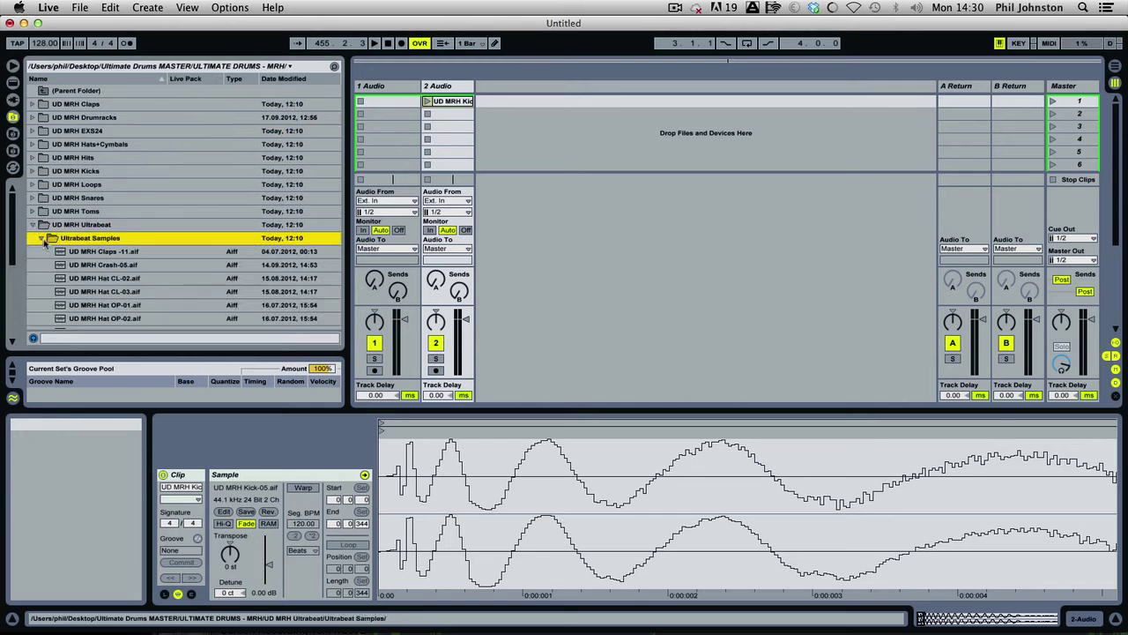
click(35, 226)
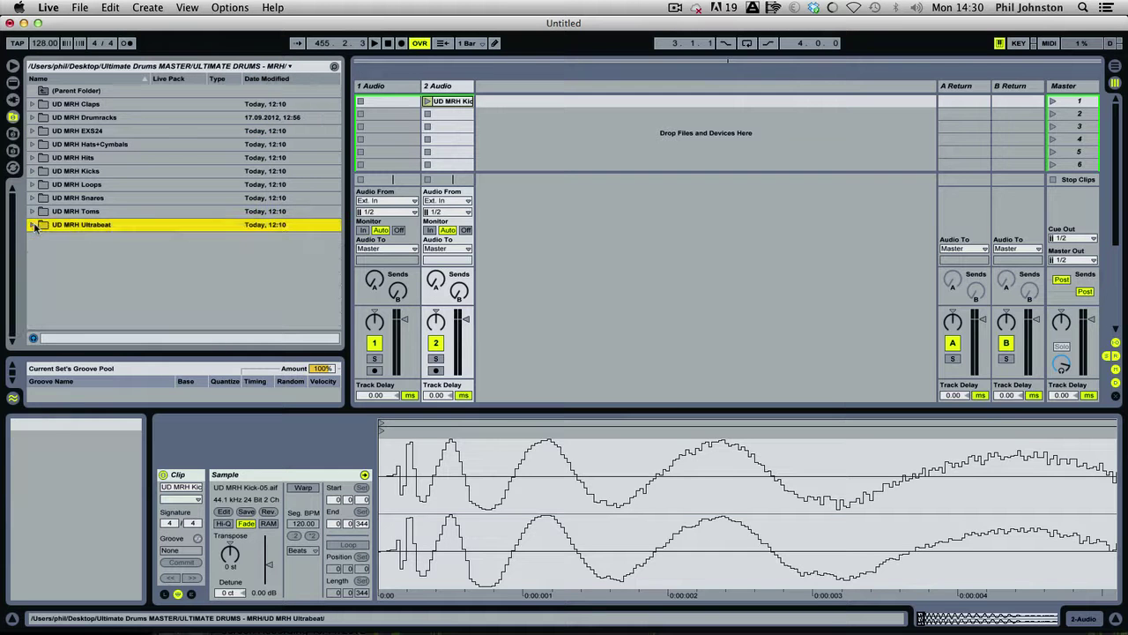
Look at the subfolders of UD MRH EXS24 and UD MRH Loops, collapsing each folder again
click(29, 131)
click(32, 130)
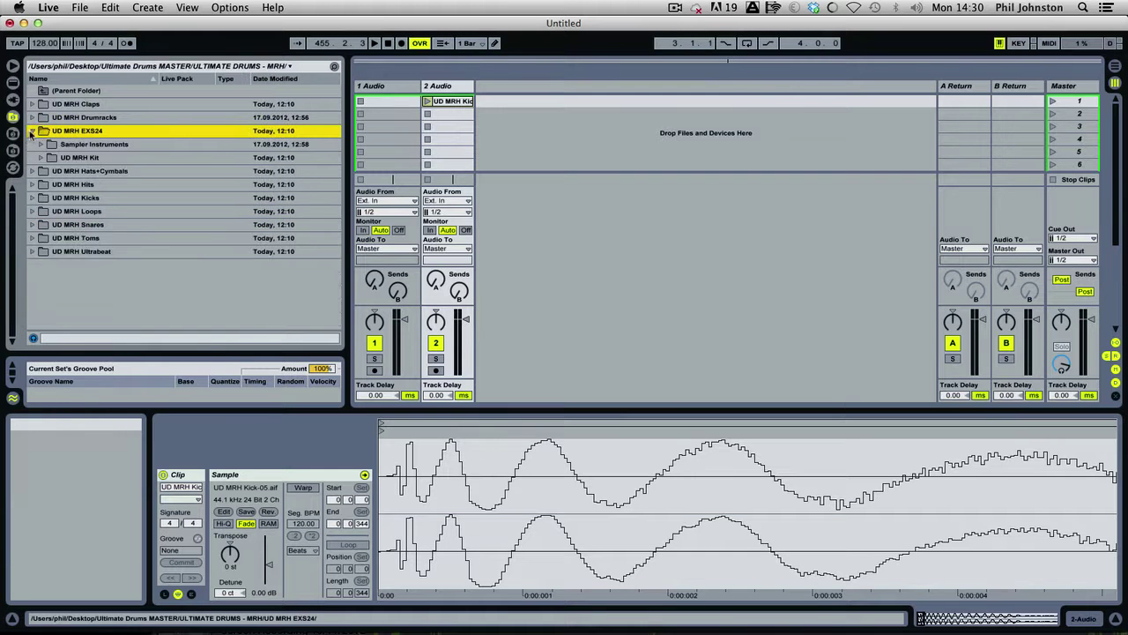
click(34, 131)
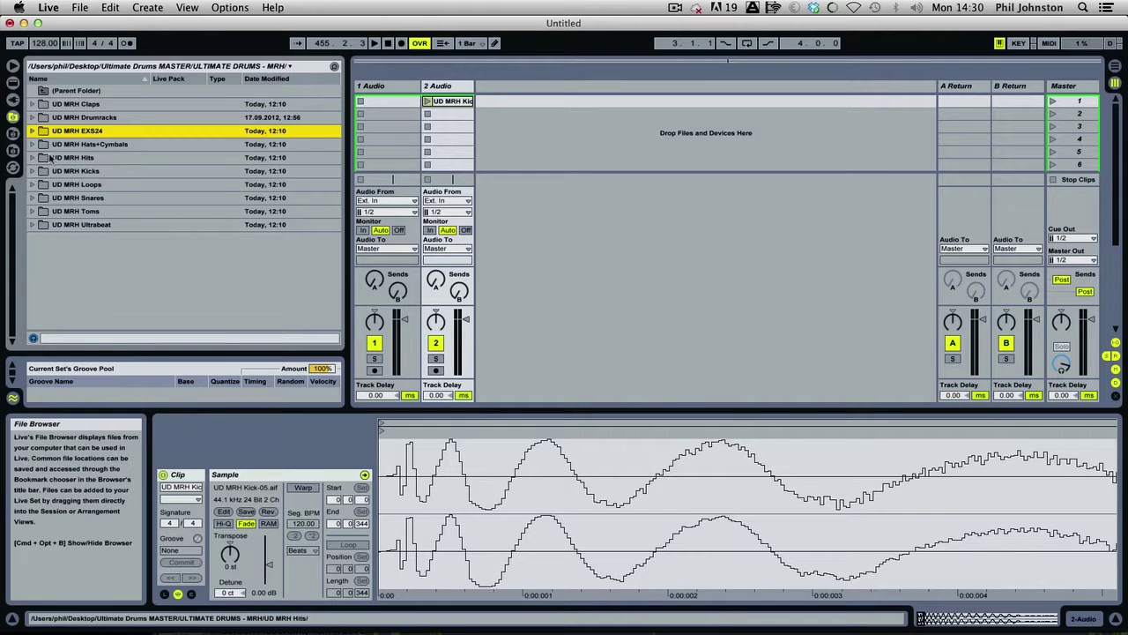
click(32, 184)
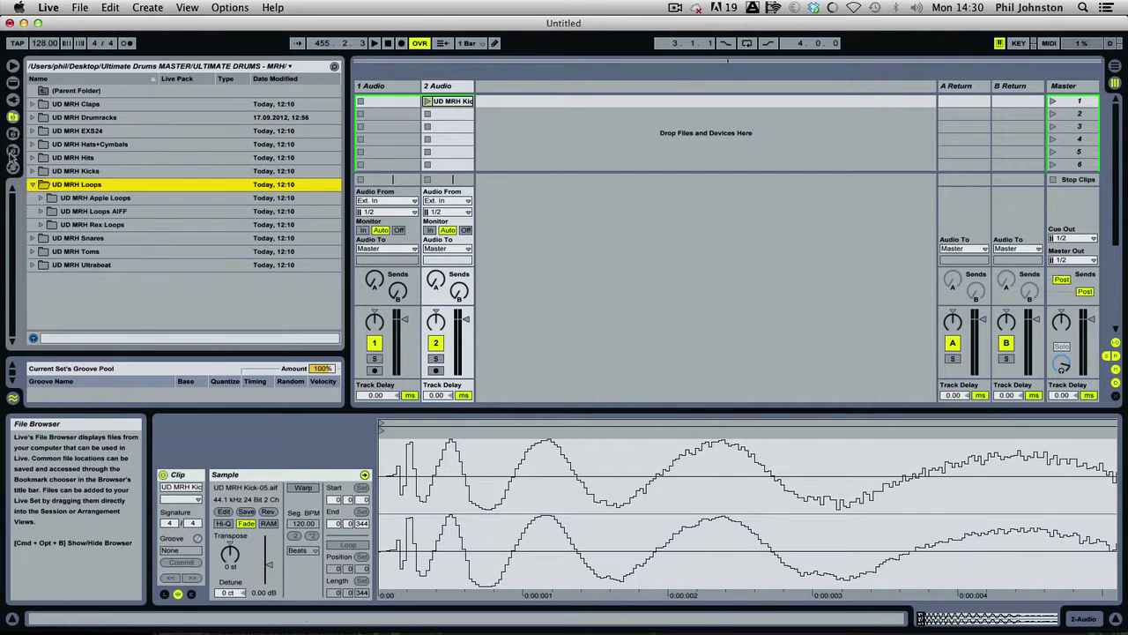
click(30, 184)
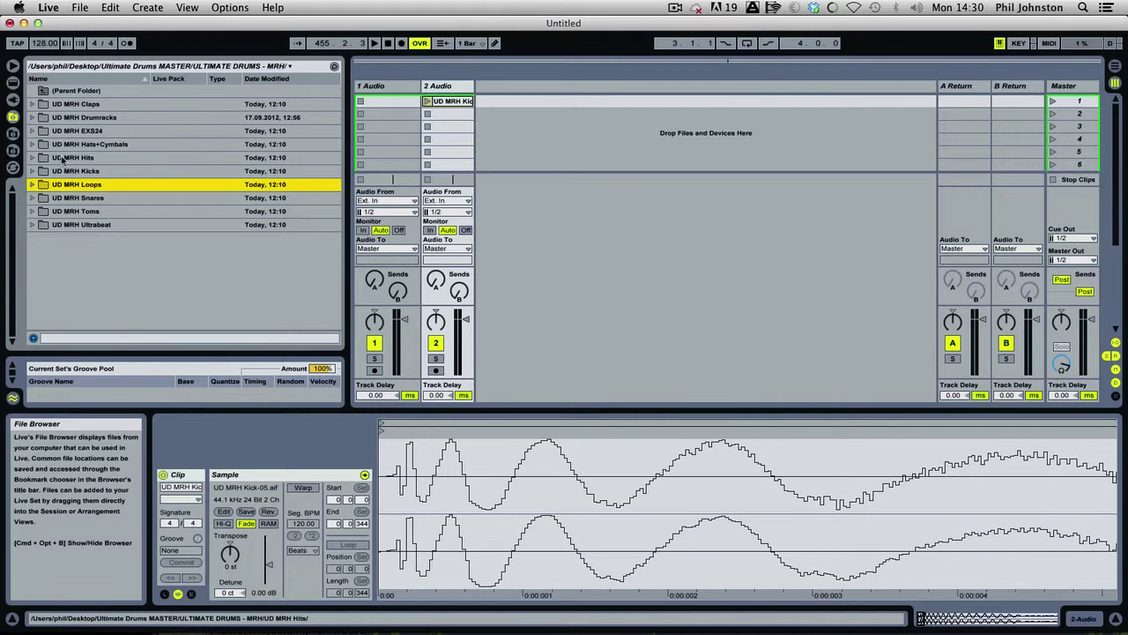
Expand the UD MRH Kicks folder, preview UD MRH Kick-01.aif, and collapse the folder
click(32, 171)
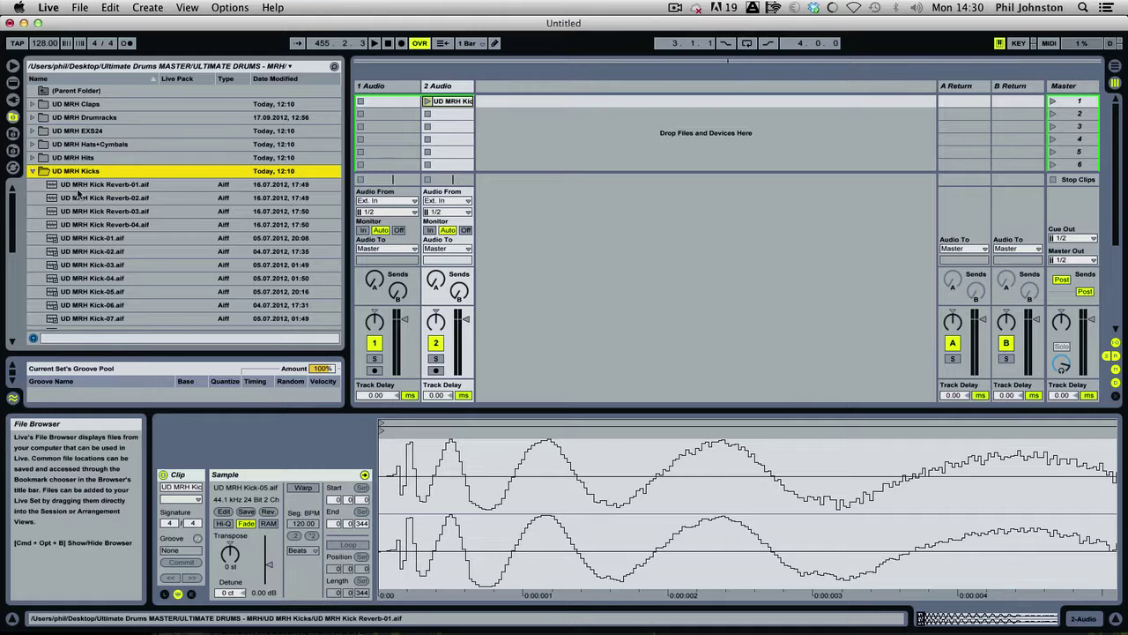
click(100, 240)
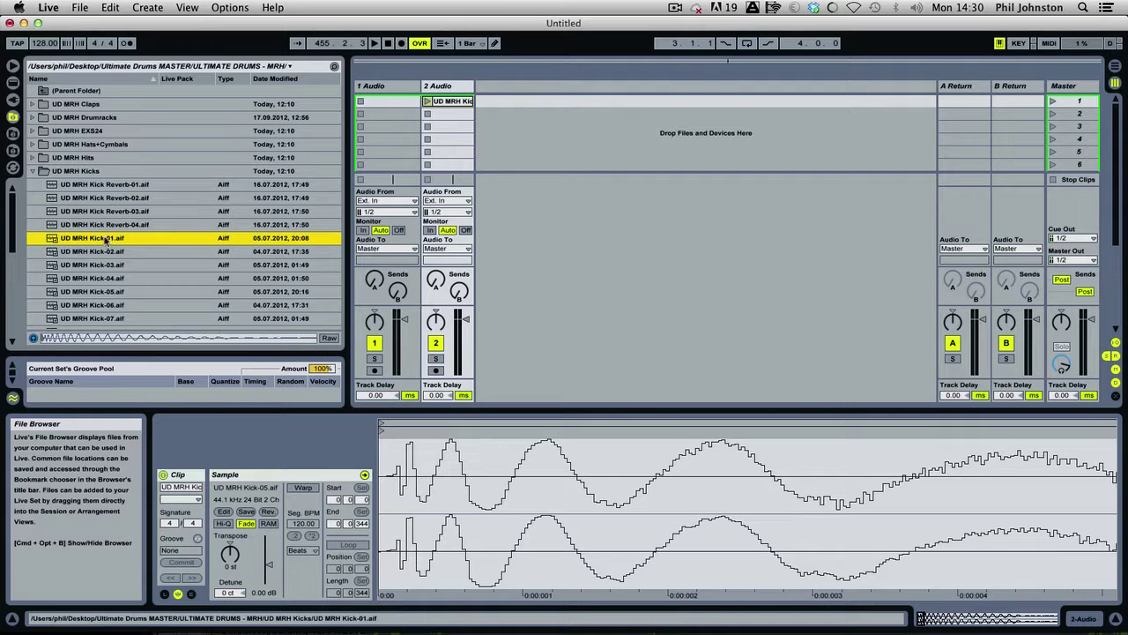
click(32, 171)
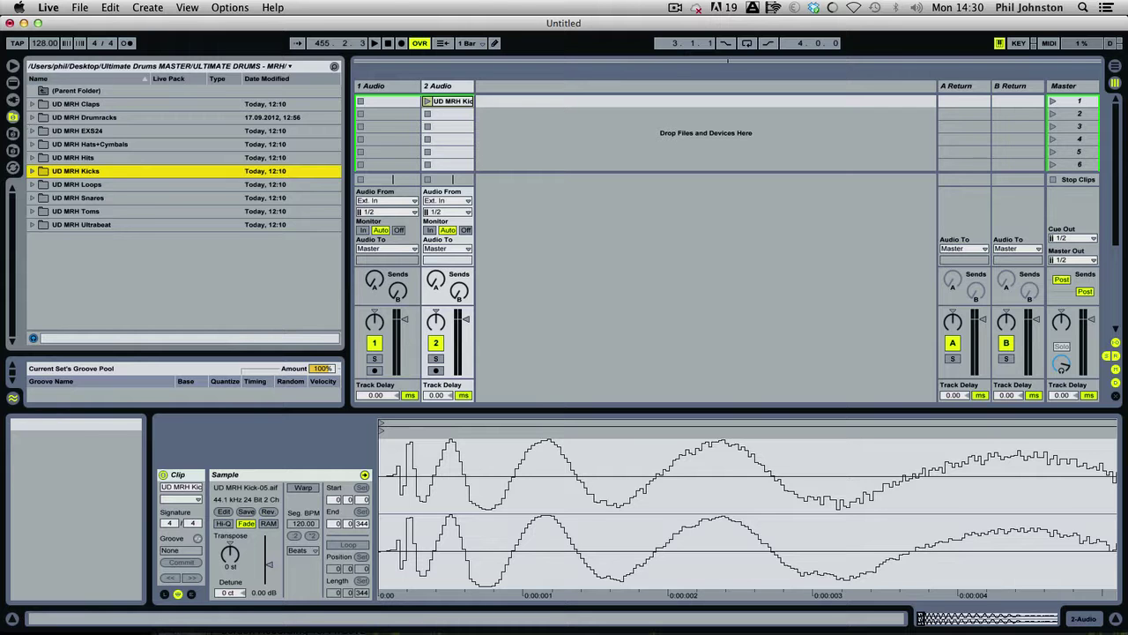
Add an empty Drum Rack from the Live instruments as a new MIDI track beside the two audio tracks
click(12, 82)
scroll(66, 124, up, 6)
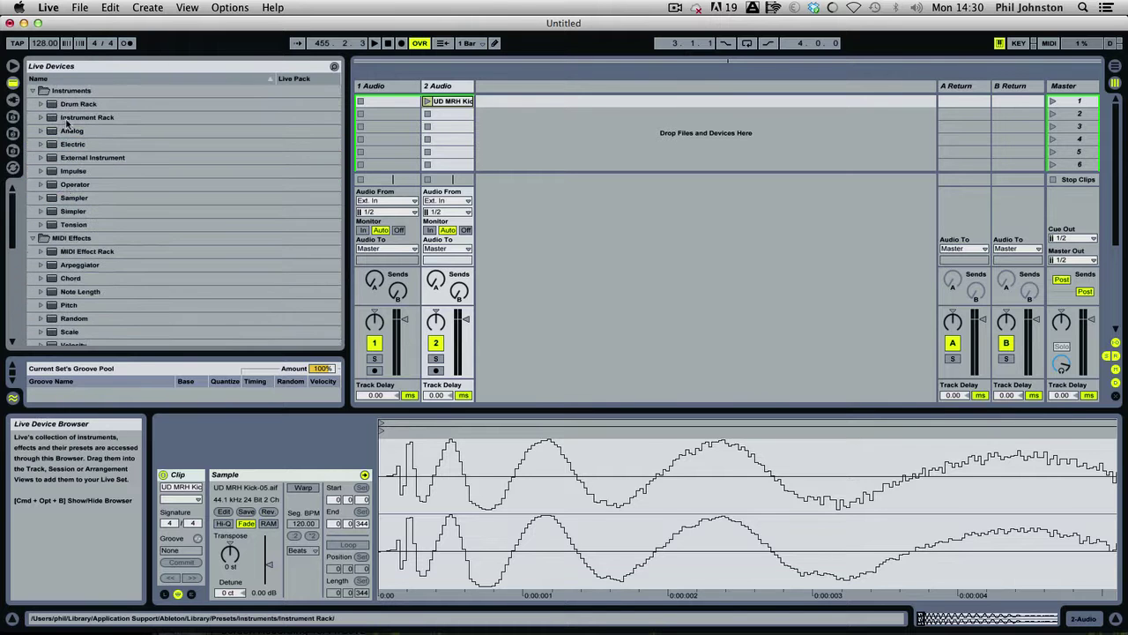
drag(56, 107, 551, 123)
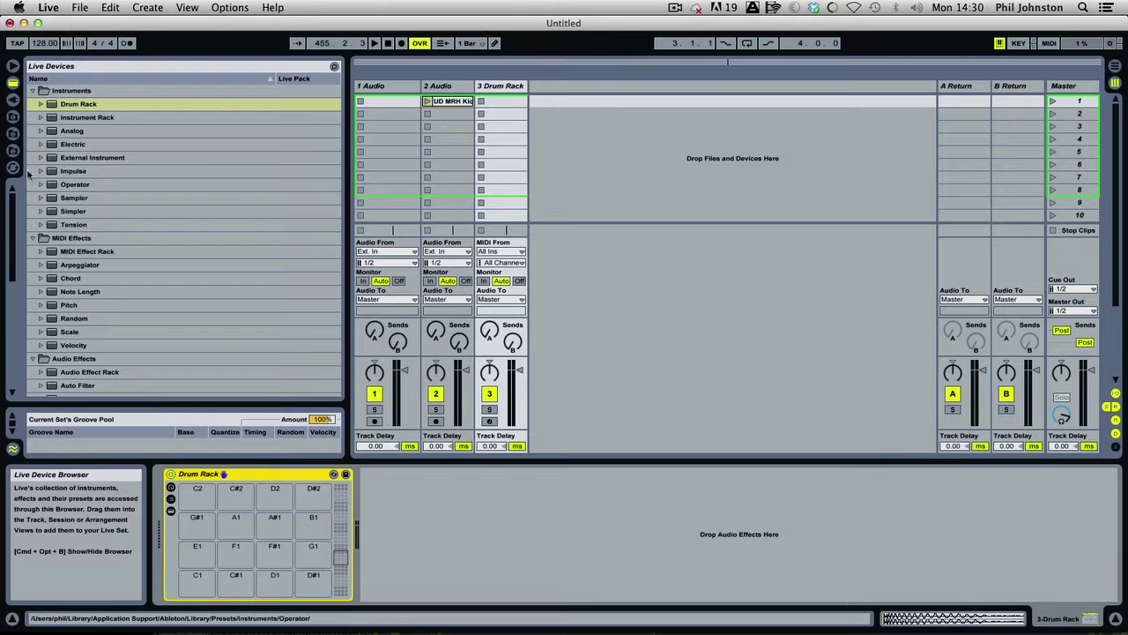
Reopen the UD MRH Kicks folder and preview the reverb kicks UD MRH Kick Reverb-01.aif and UD MRH Kick Reverb-04.aif
click(13, 115)
click(41, 171)
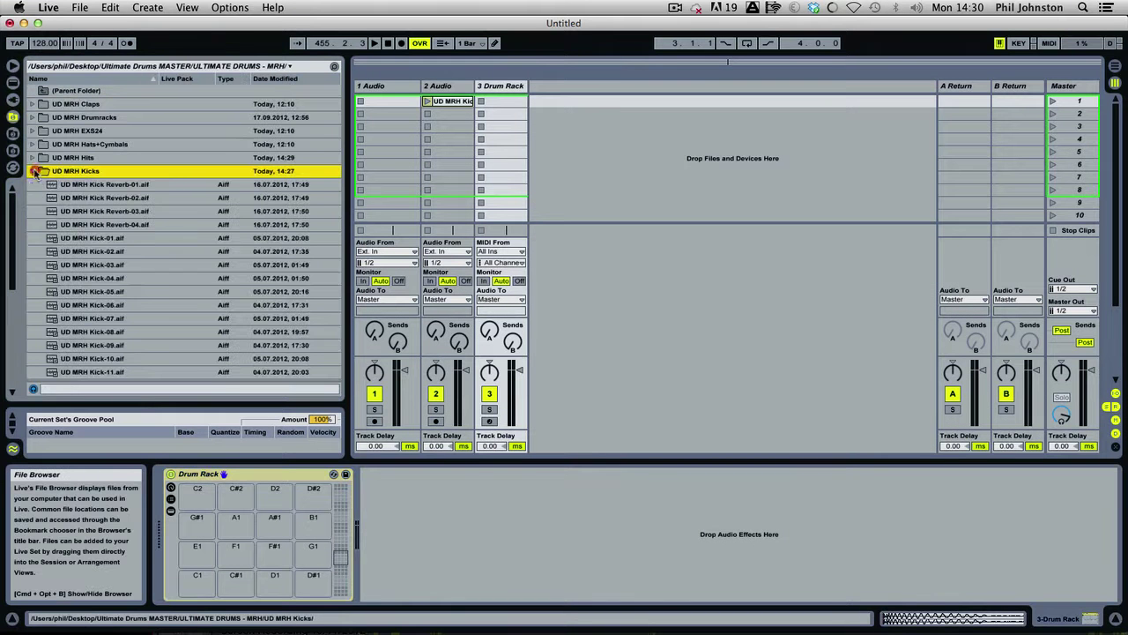
click(78, 184)
click(87, 225)
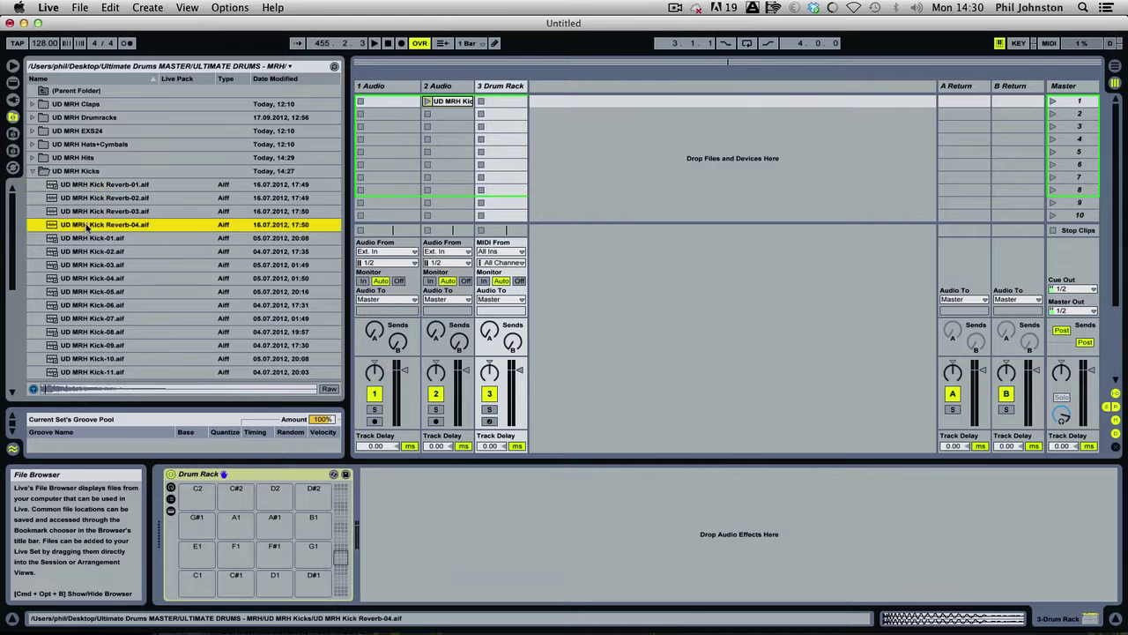
Audition the kicks from UD MRH Kick-01.aif onward and load UD MRH Kick-05.aif onto the Drum Rack's C1 pad
click(88, 236)
key(Down)
key(Down)
key(Down)
key(Down)
key(Down)
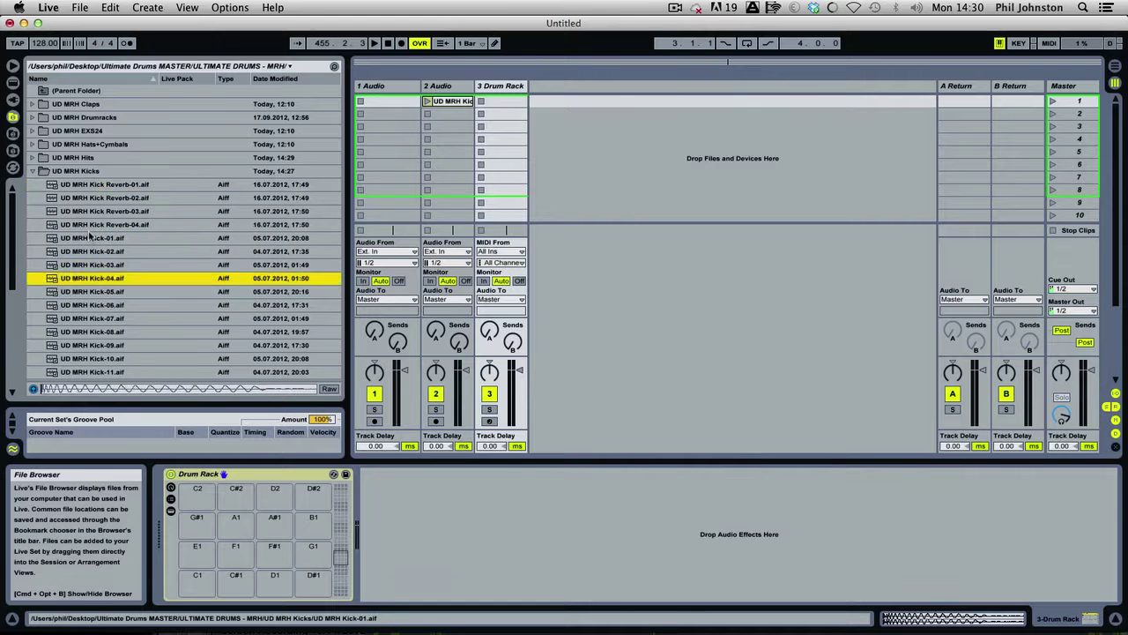
key(Up)
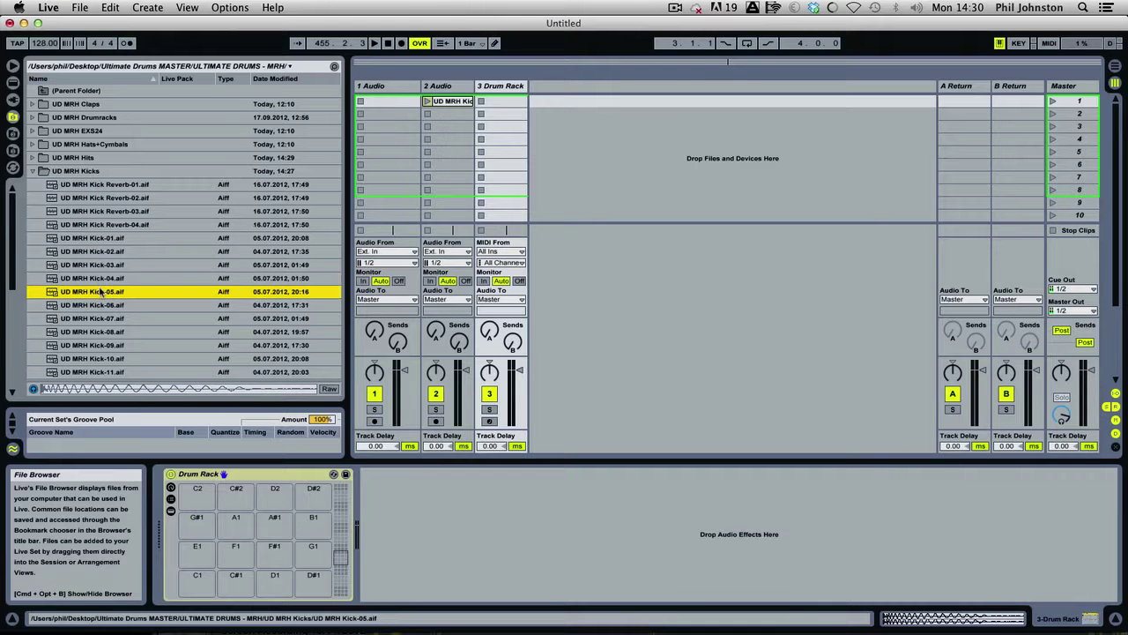
drag(100, 291, 198, 586)
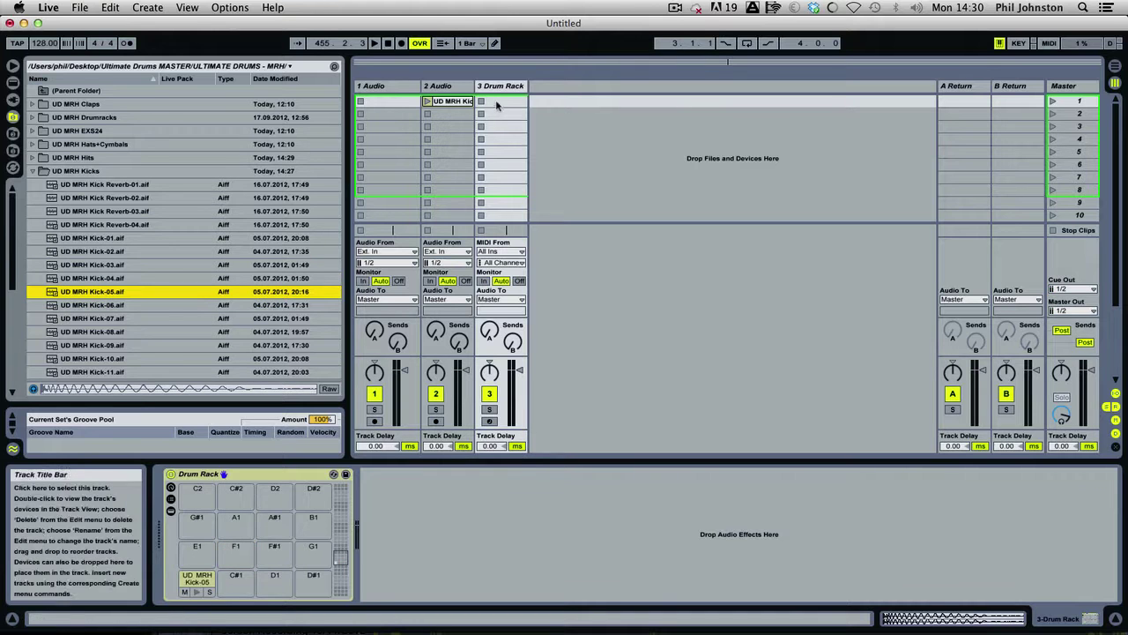
Create an empty MIDI clip in the Drum Rack track's first slot and launch it
double_click(496, 102)
click(482, 101)
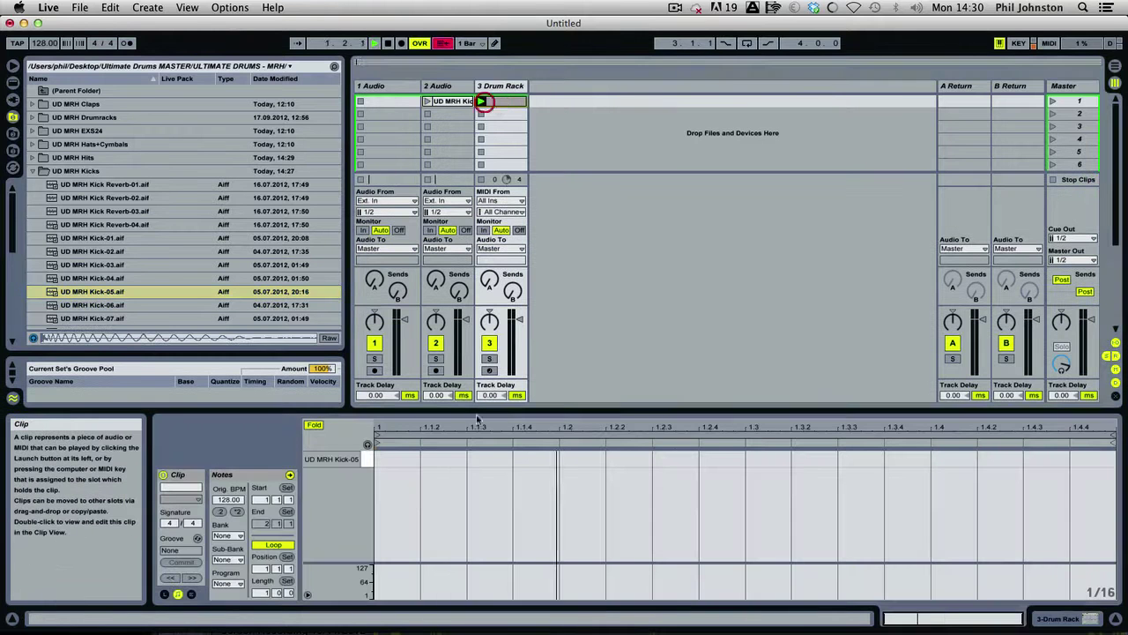
Add UD MRH Kick-05 notes on all four beats of the one-bar clip, at 1.1, 1.2, 1.3 and 1.4
double_click(396, 458)
double_click(584, 458)
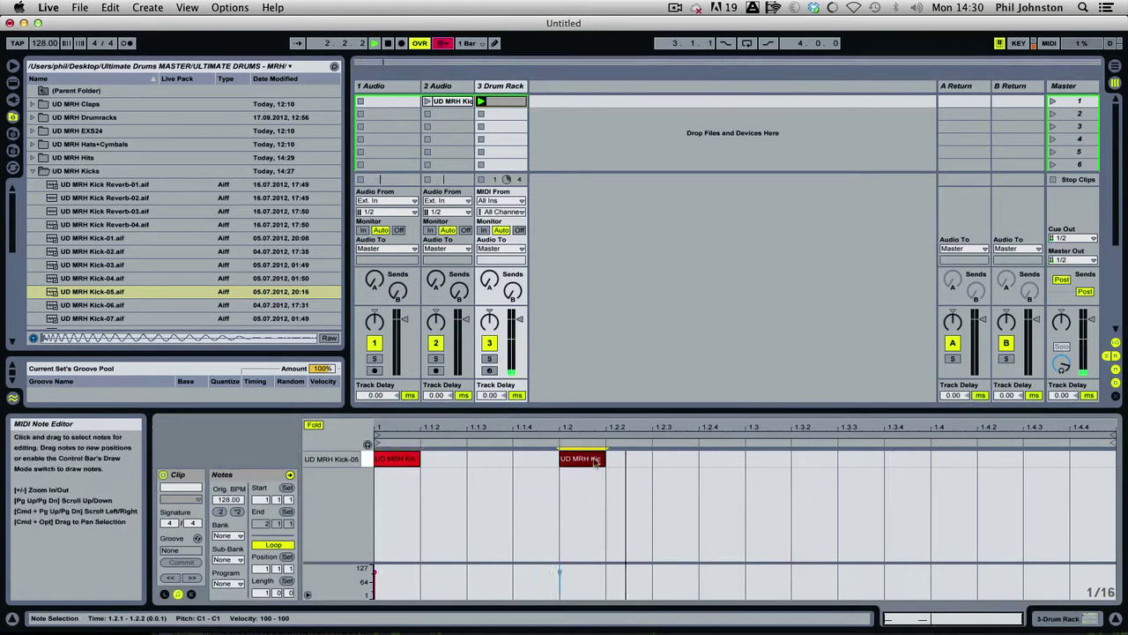
double_click(767, 458)
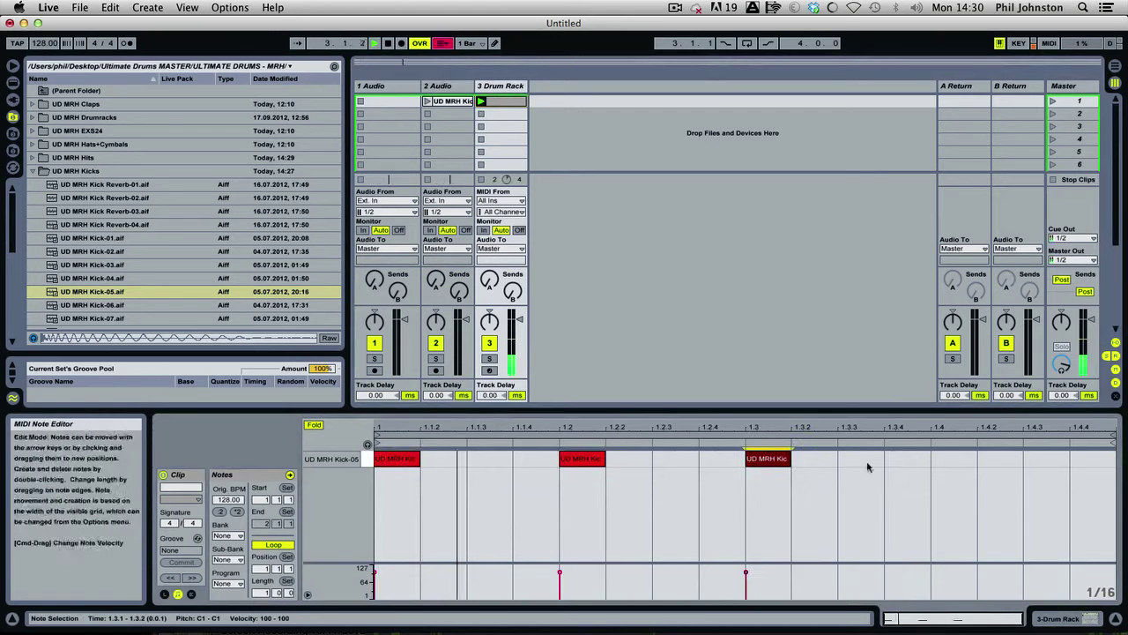
double_click(947, 458)
Lengthen all four kick notes to a full beat each so they run end to end, and play the clip
drag(1024, 453, 418, 461)
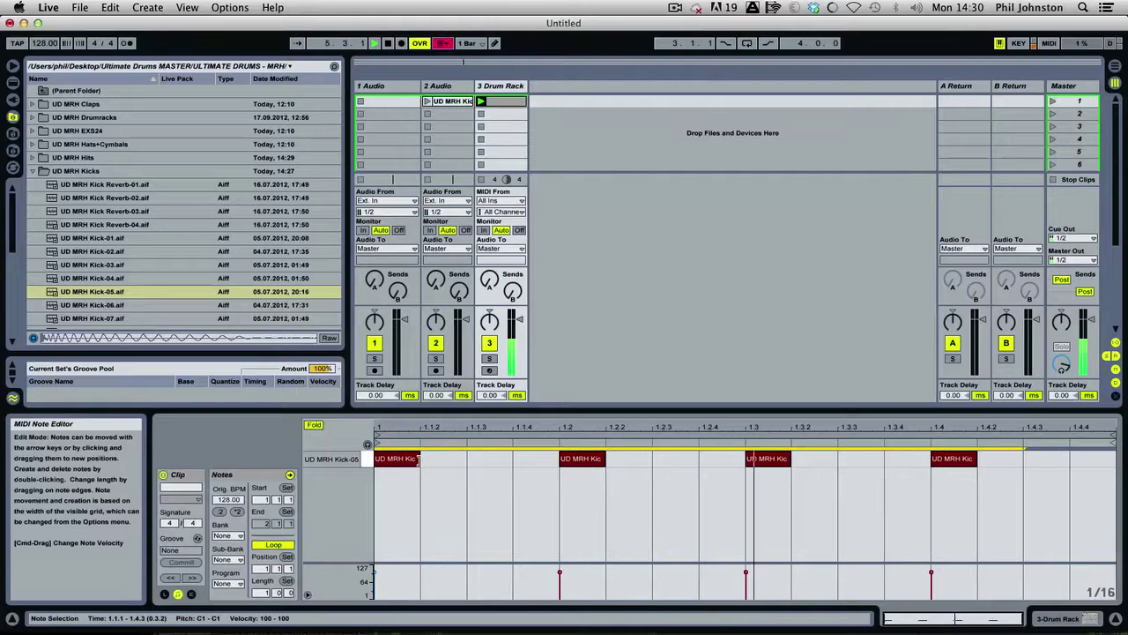
drag(419, 460, 542, 472)
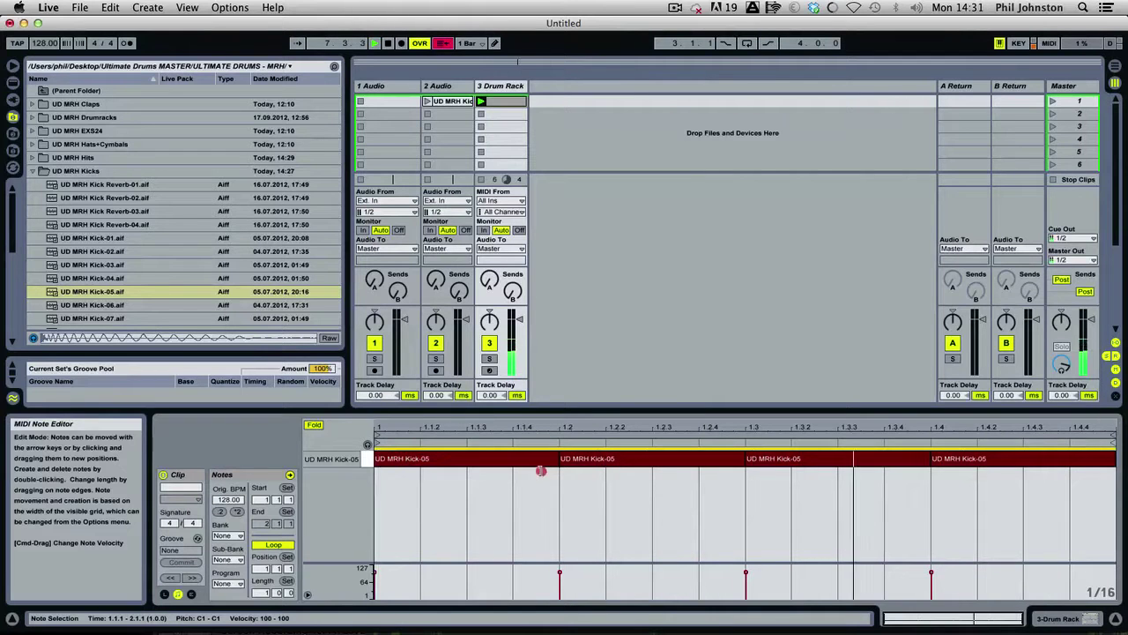
mouse_move(540, 471)
mouse_down()
mouse_move(365, 456)
mouse_move(546, 469)
mouse_move(529, 467)
mouse_up()
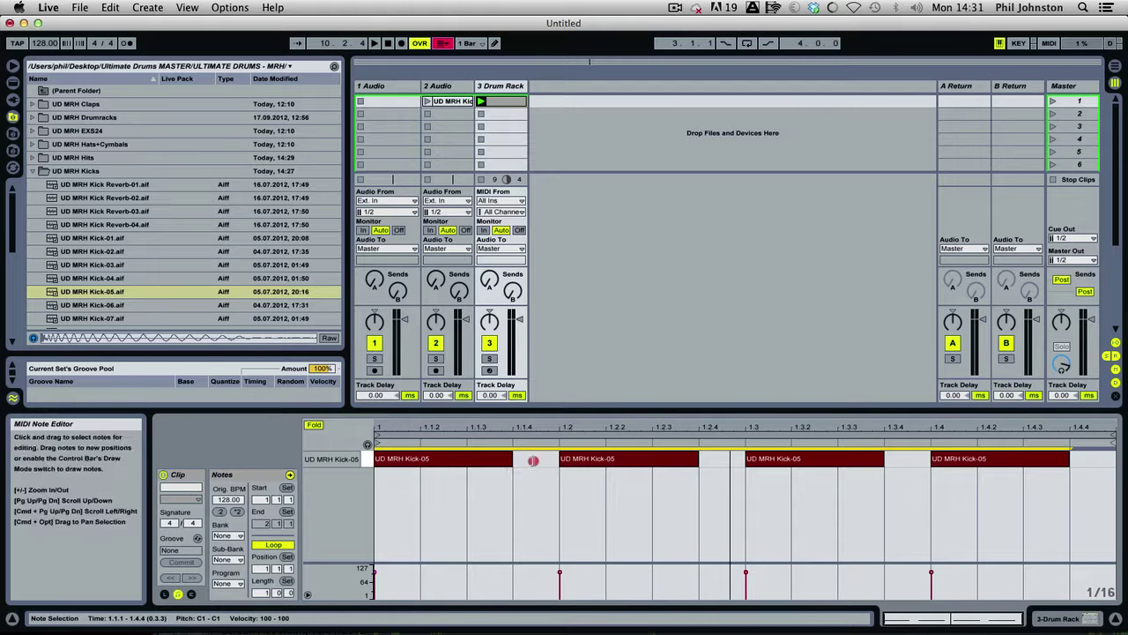
drag(533, 461, 546, 461)
key(space)
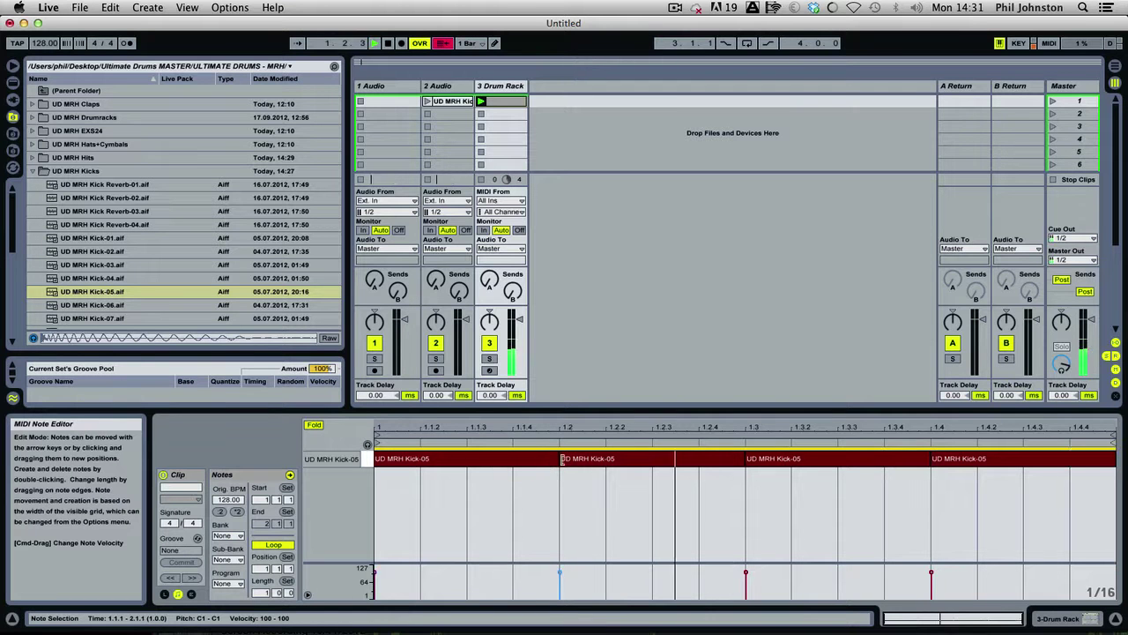
click(565, 349)
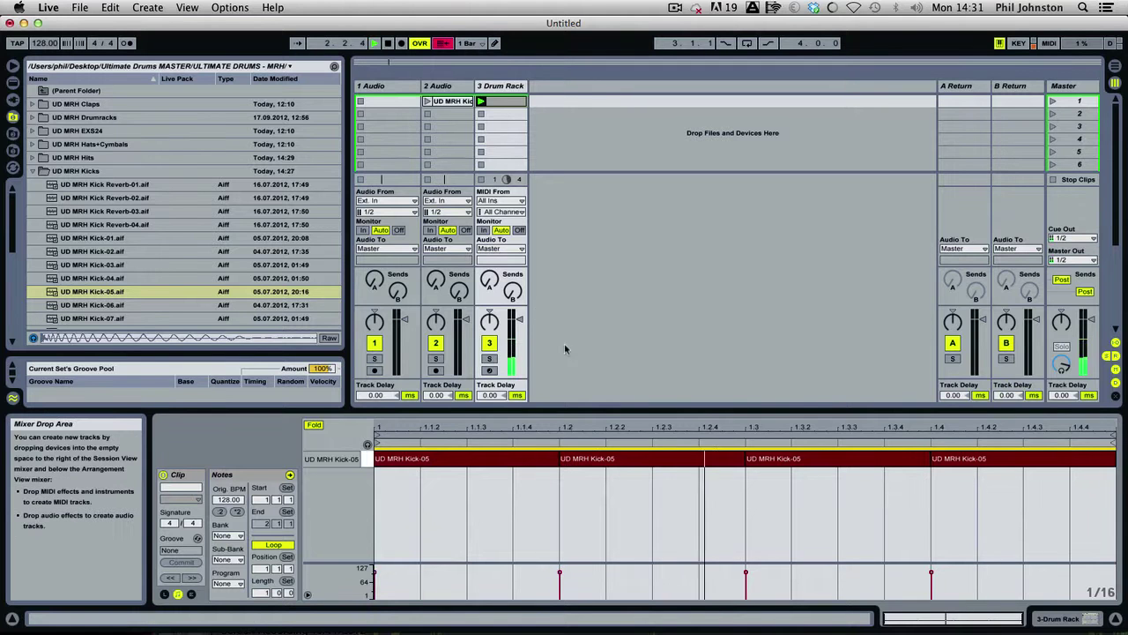
Show the Drum Rack's UD MRH Kick-05 sampler and set its velocity-to-volume amount to 100%
click(954, 618)
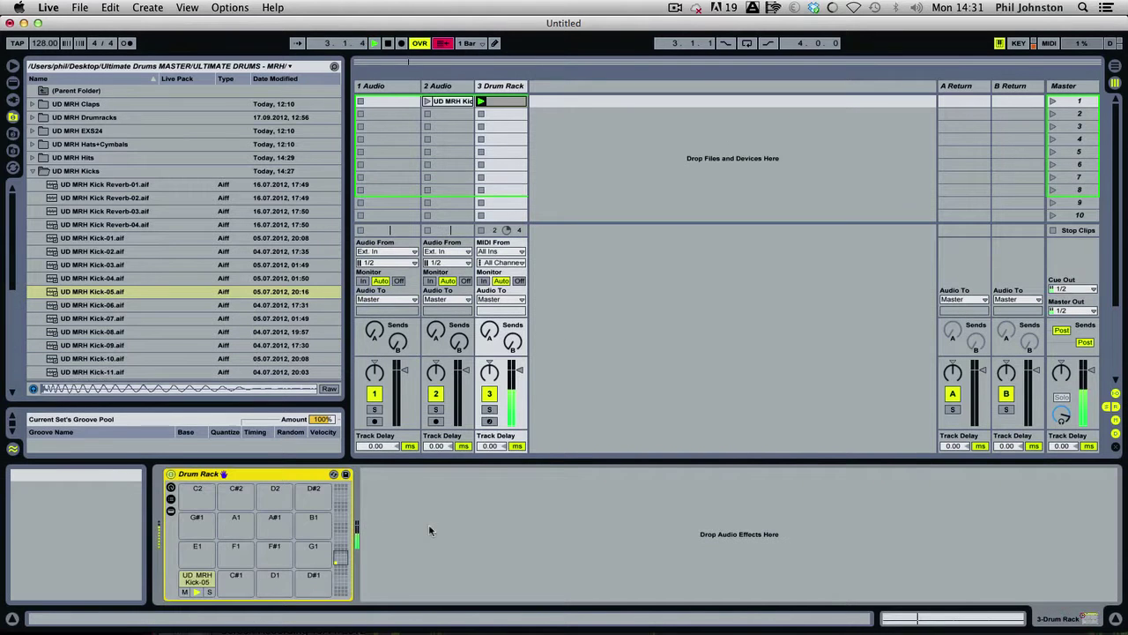
click(204, 579)
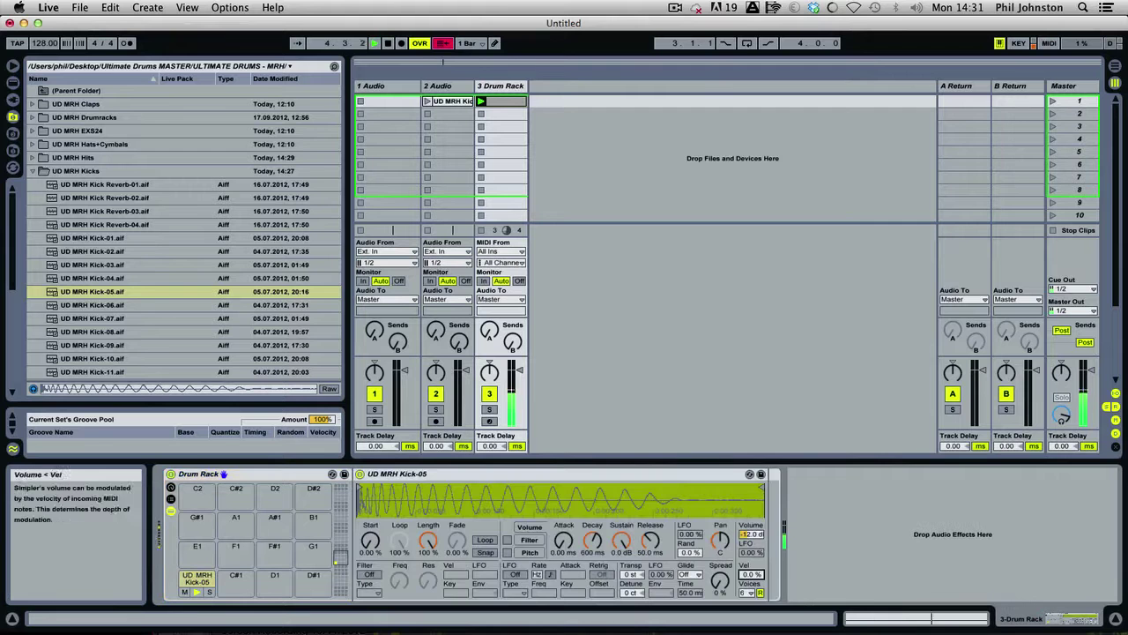
drag(751, 574, 751, 476)
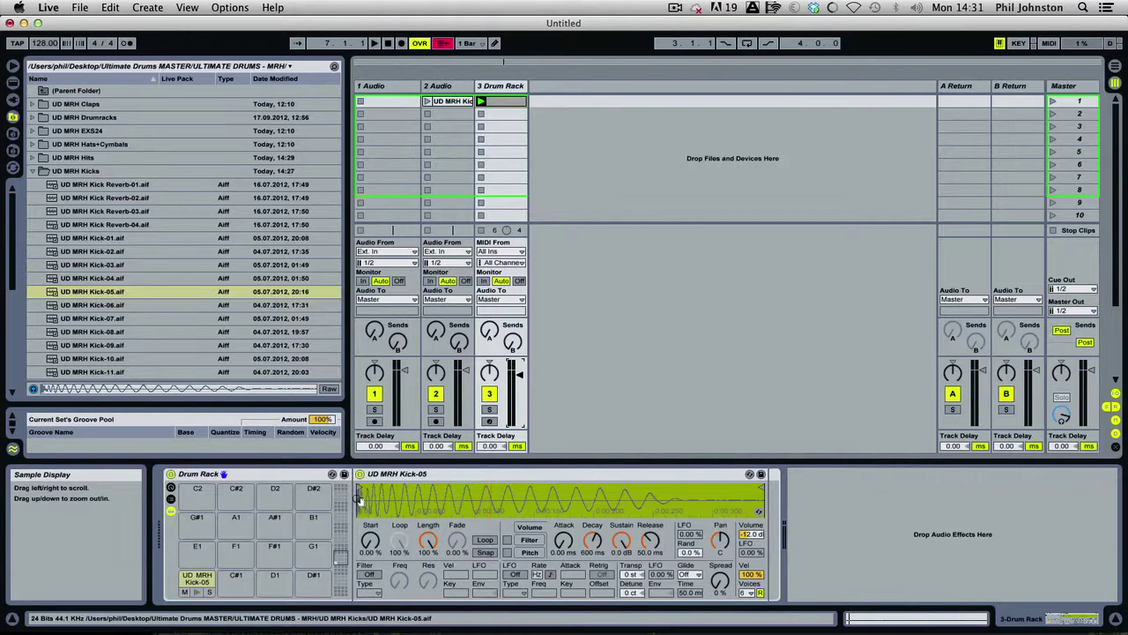
Try out the kick's volume envelope attack during playback, keeping it at 0.00 ms, and set the release to about 537 ms
mouse_move(360, 500)
mouse_down()
mouse_move(359, 531)
mouse_move(359, 499)
mouse_up()
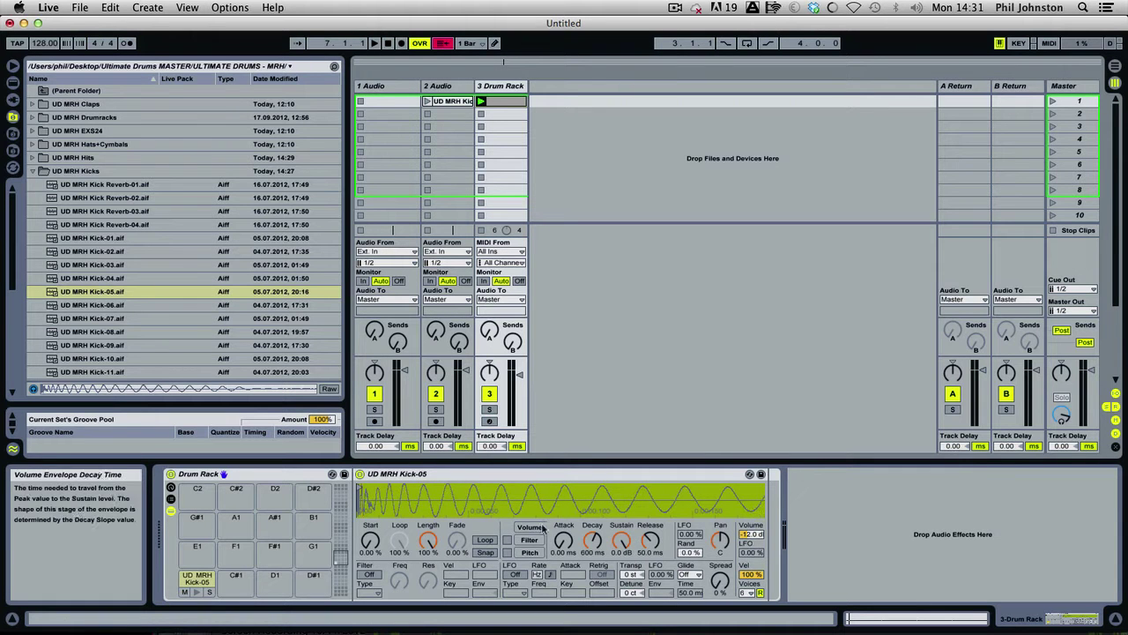
key(space)
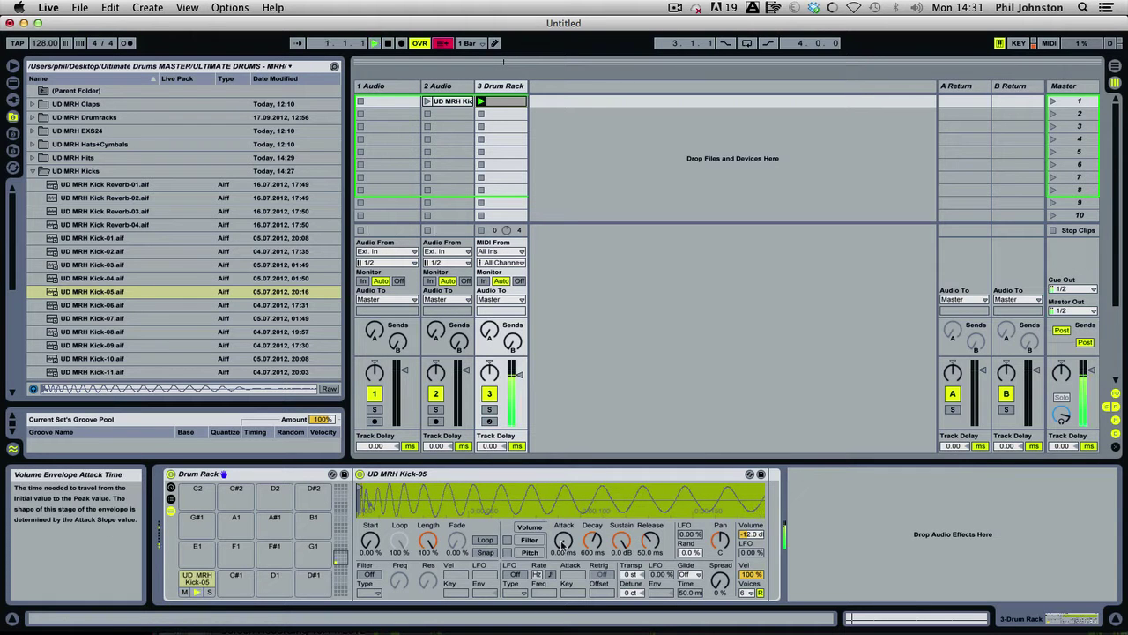
drag(563, 540, 562, 543)
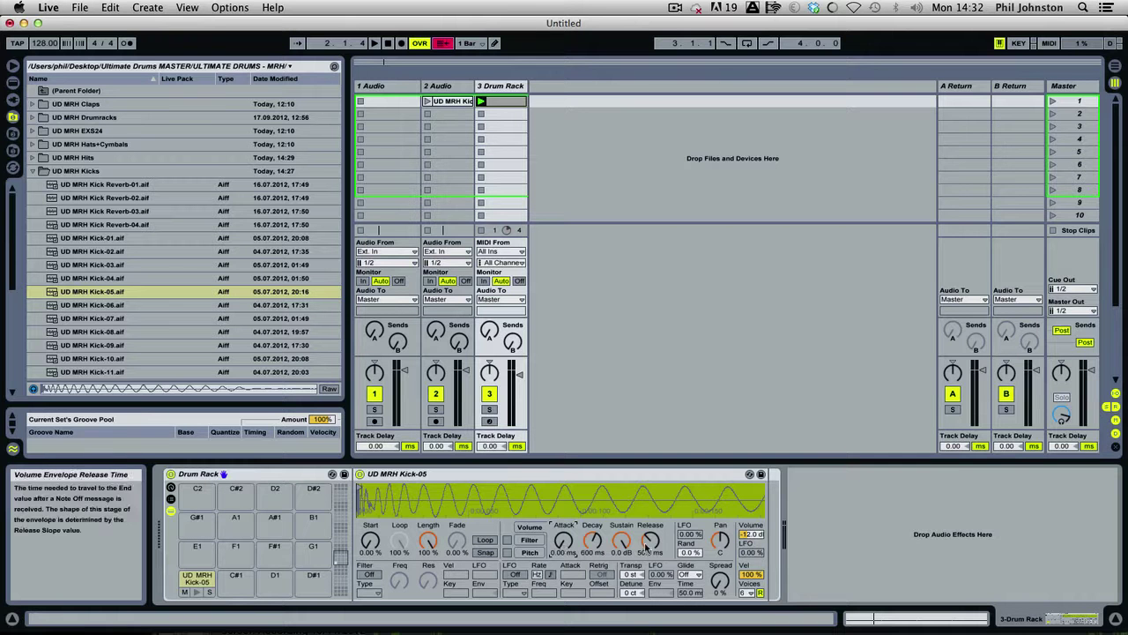
drag(692, 499, 520, 495)
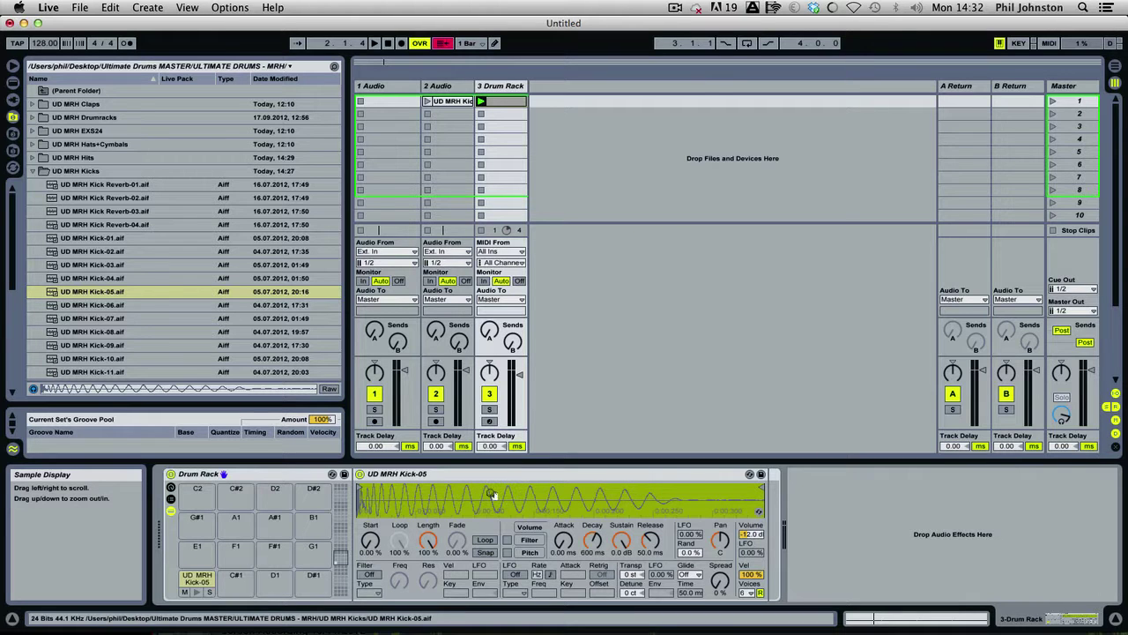
key(space)
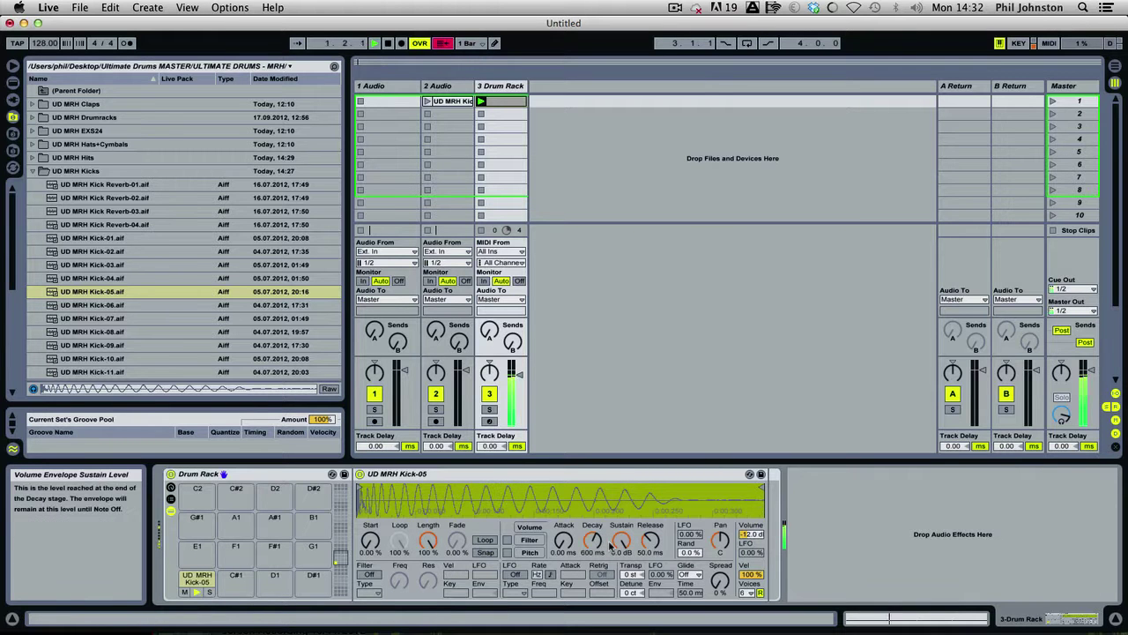
mouse_move(652, 541)
mouse_down()
mouse_move(661, 525)
mouse_move(649, 525)
mouse_up()
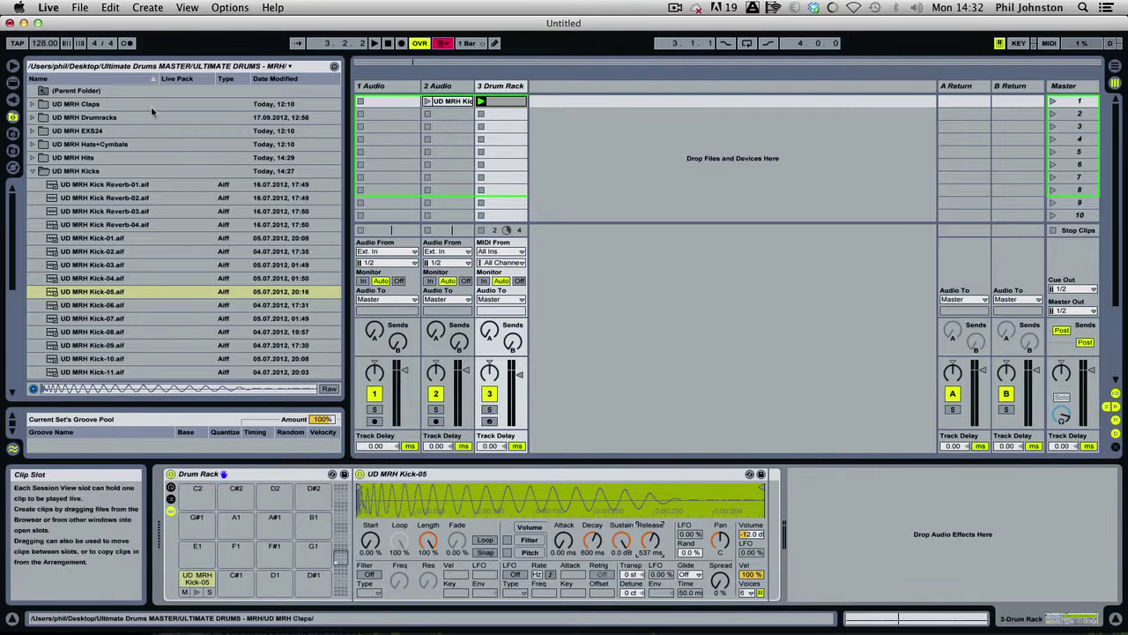
Audition samples in the UD MRH Toms folder and load UD MRH Tom-07.aif onto the Drum Rack's C#1 pad
click(34, 172)
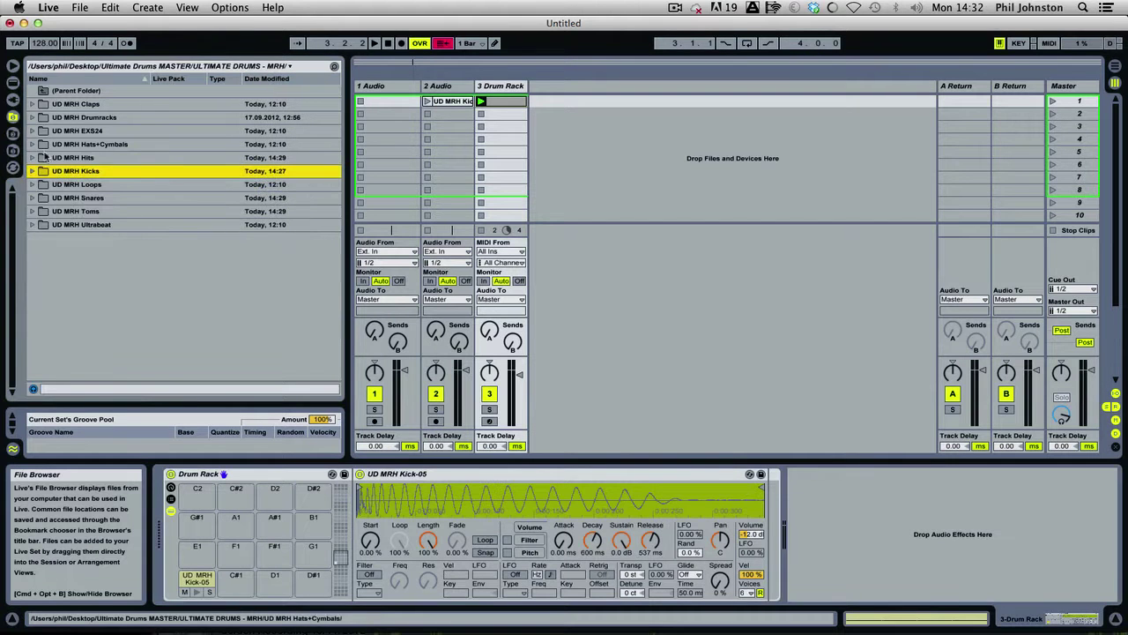
click(33, 212)
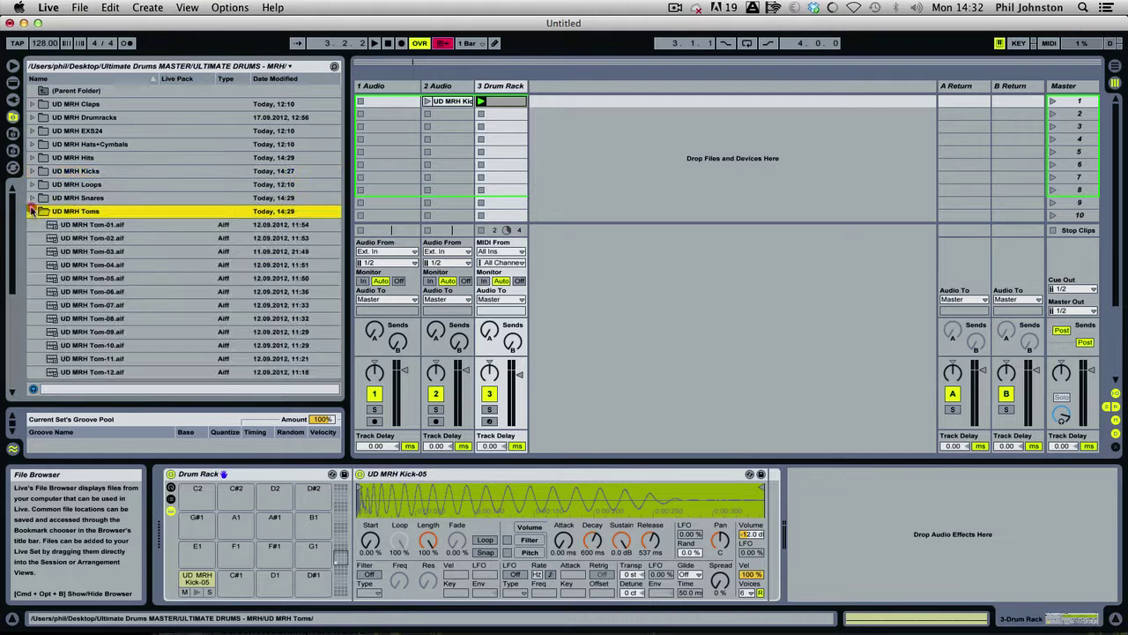
click(104, 240)
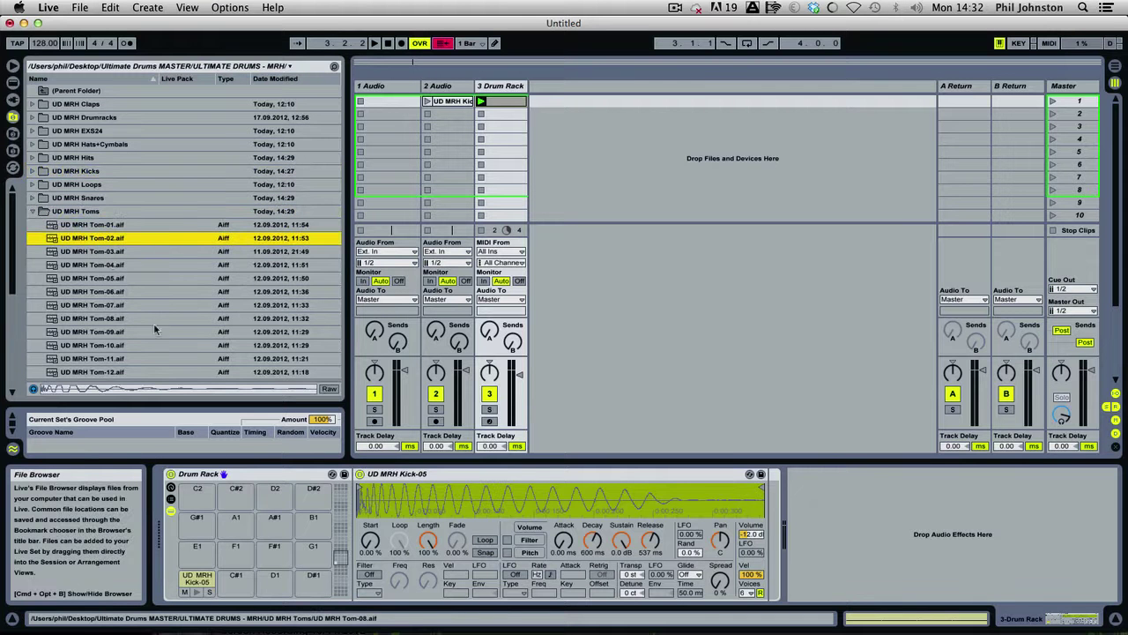
click(118, 253)
click(115, 265)
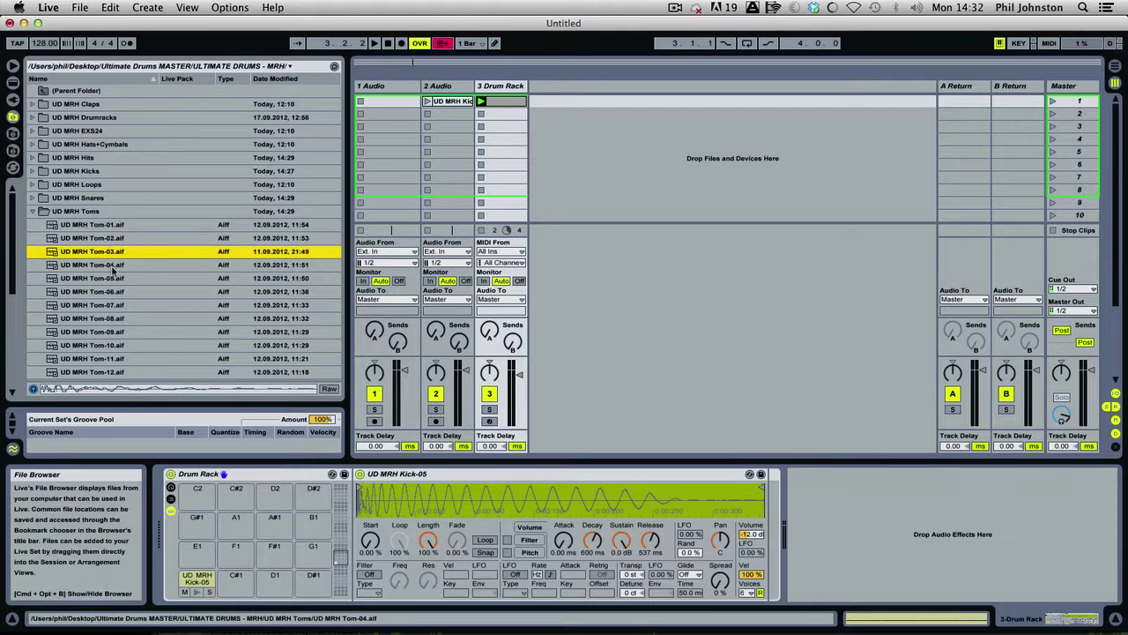
click(110, 277)
click(107, 304)
click(105, 319)
click(106, 305)
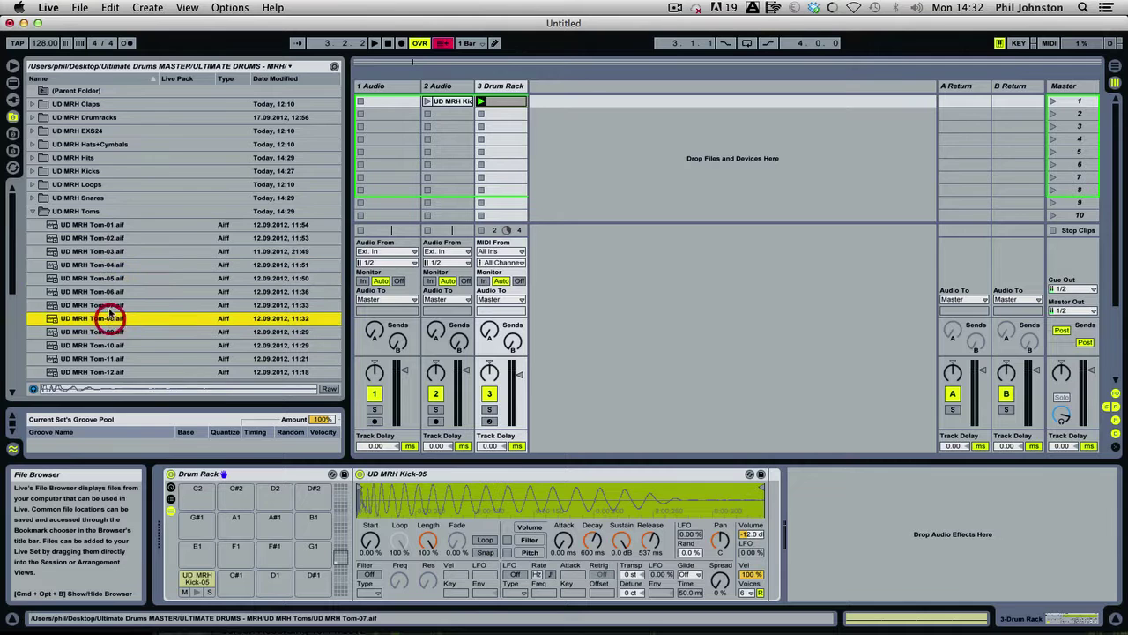
drag(111, 305, 236, 581)
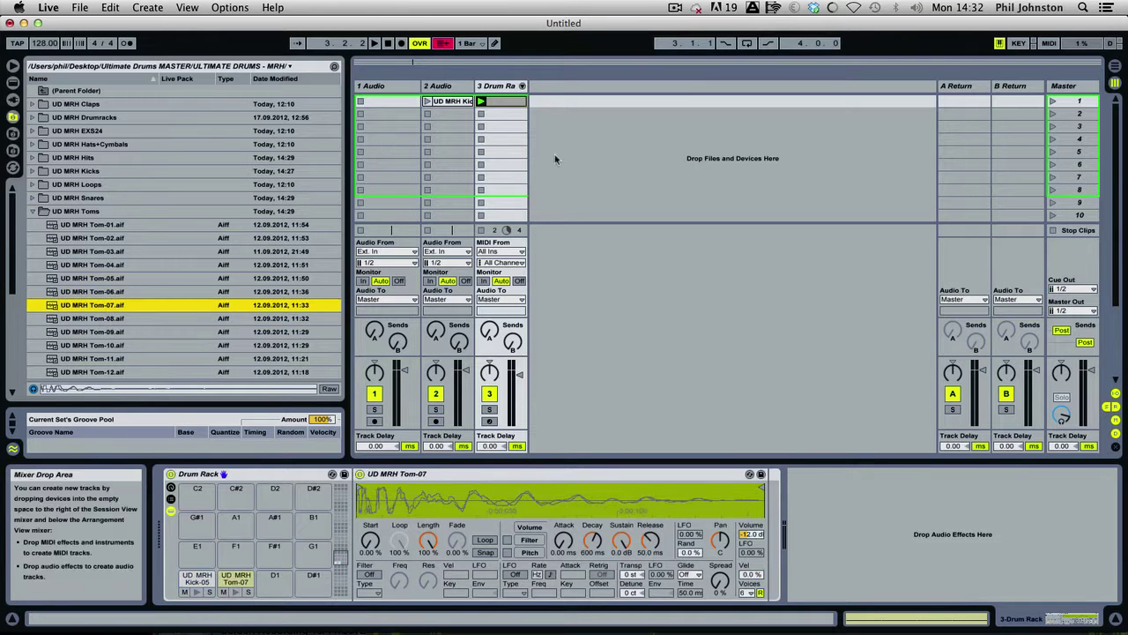
Add UD MRH Tom-07 notes to the Drum Rack clip at 1.1.4, 1.2.3, 1.3.4 and 1.4.3 during playback
double_click(512, 102)
key(space)
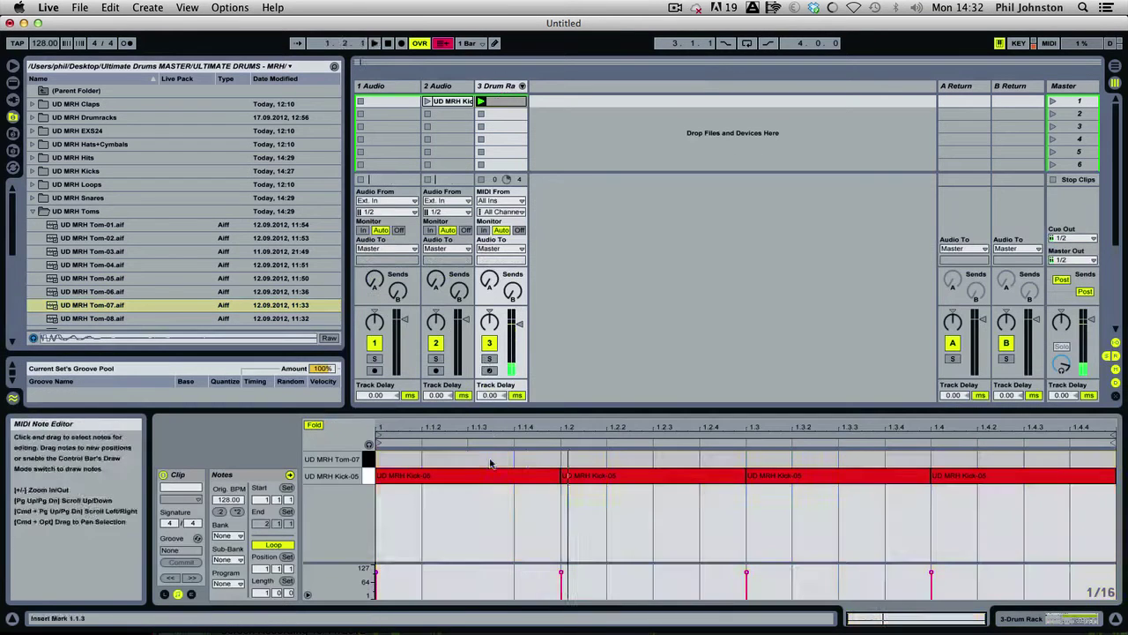
double_click(491, 458)
drag(491, 458, 537, 458)
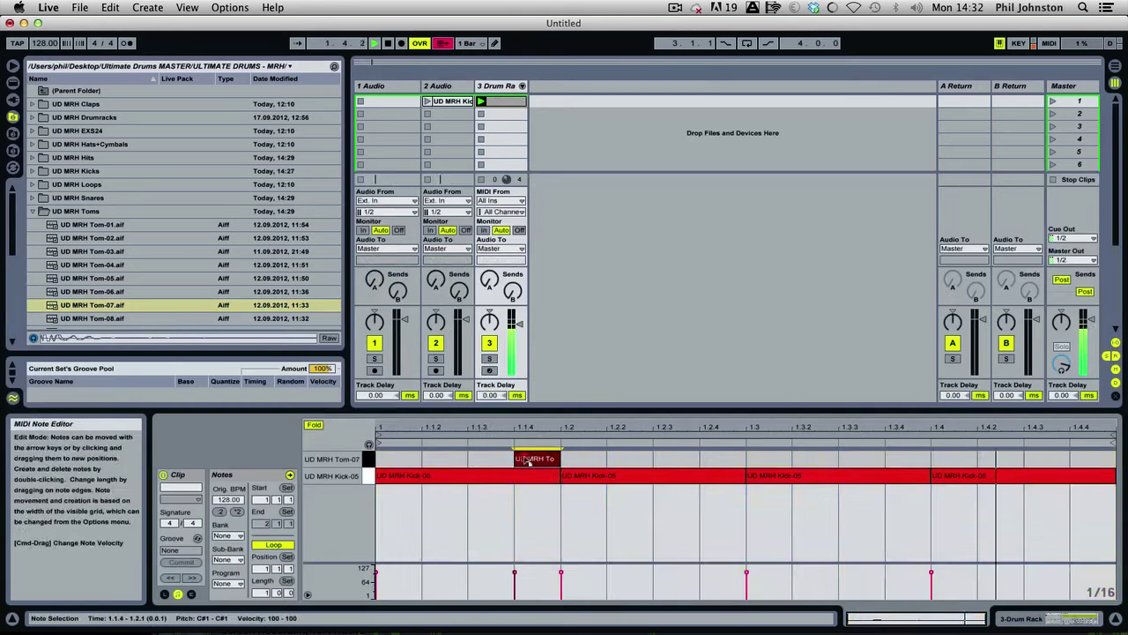
double_click(667, 459)
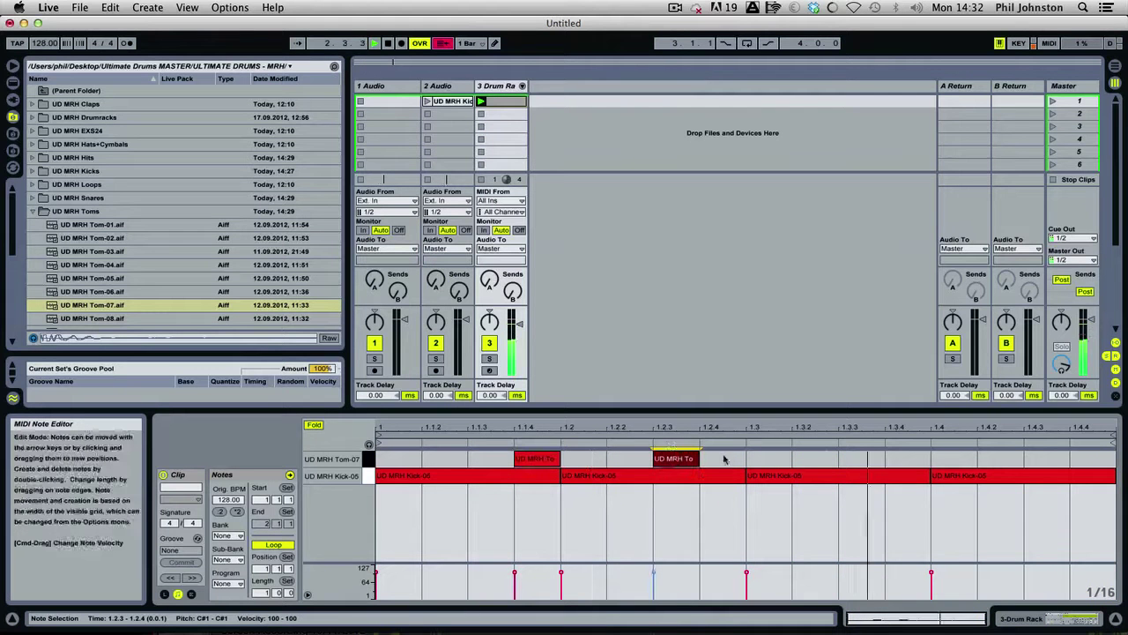
double_click(879, 458)
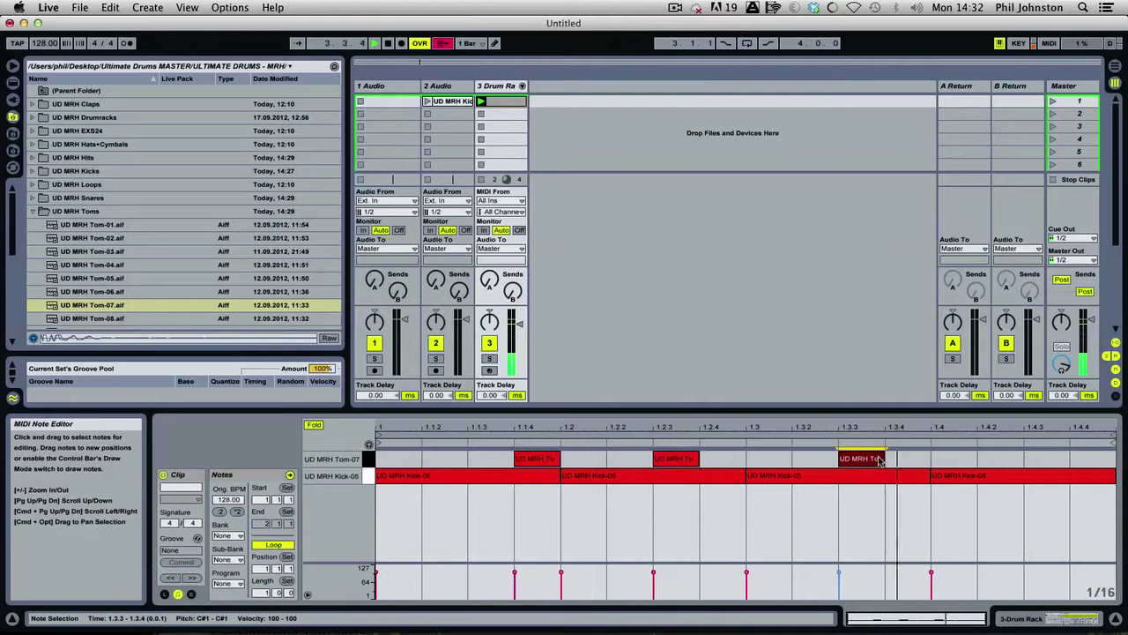
double_click(1047, 458)
drag(878, 465, 925, 465)
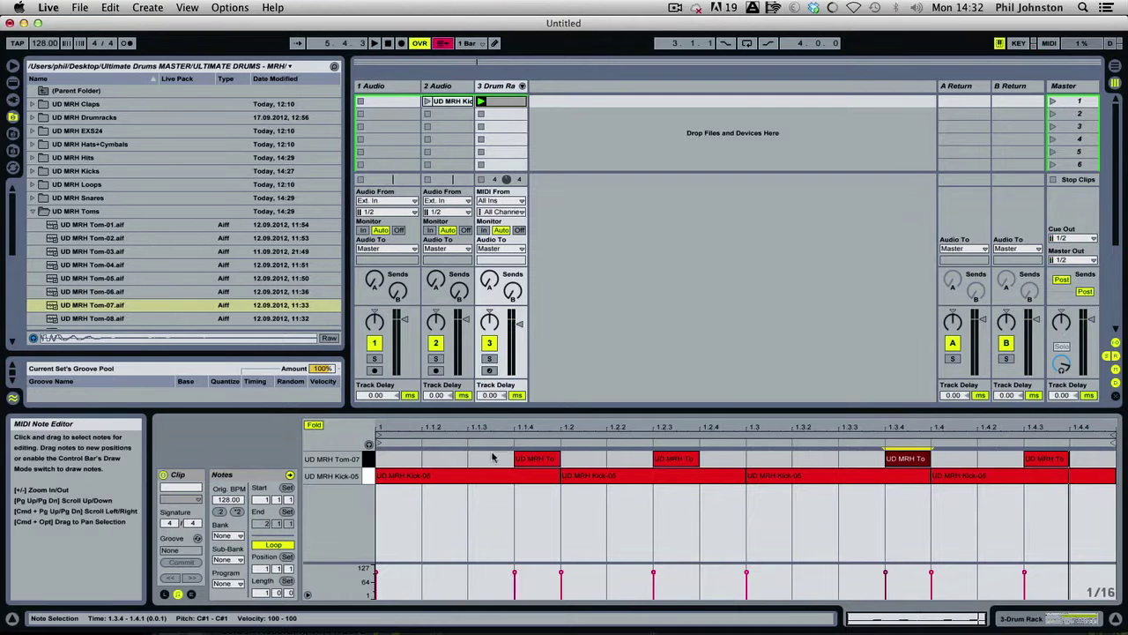
Lengthen all four tom notes to three sixteenths each and play back the clip
drag(507, 448, 1071, 461)
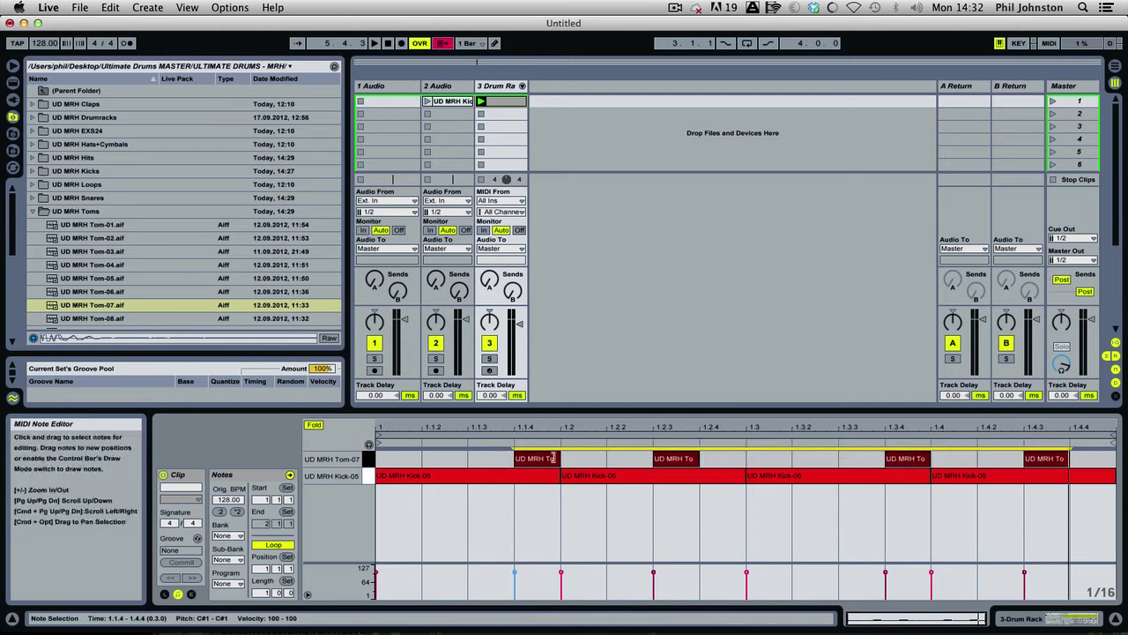
drag(557, 459, 656, 458)
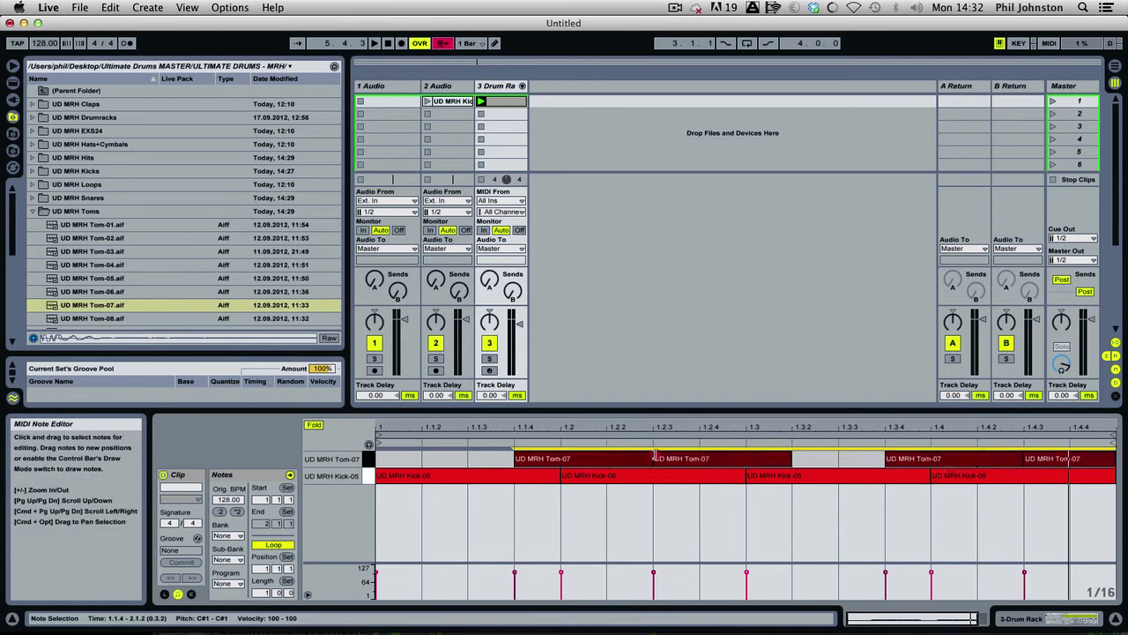
key(space)
key(space)
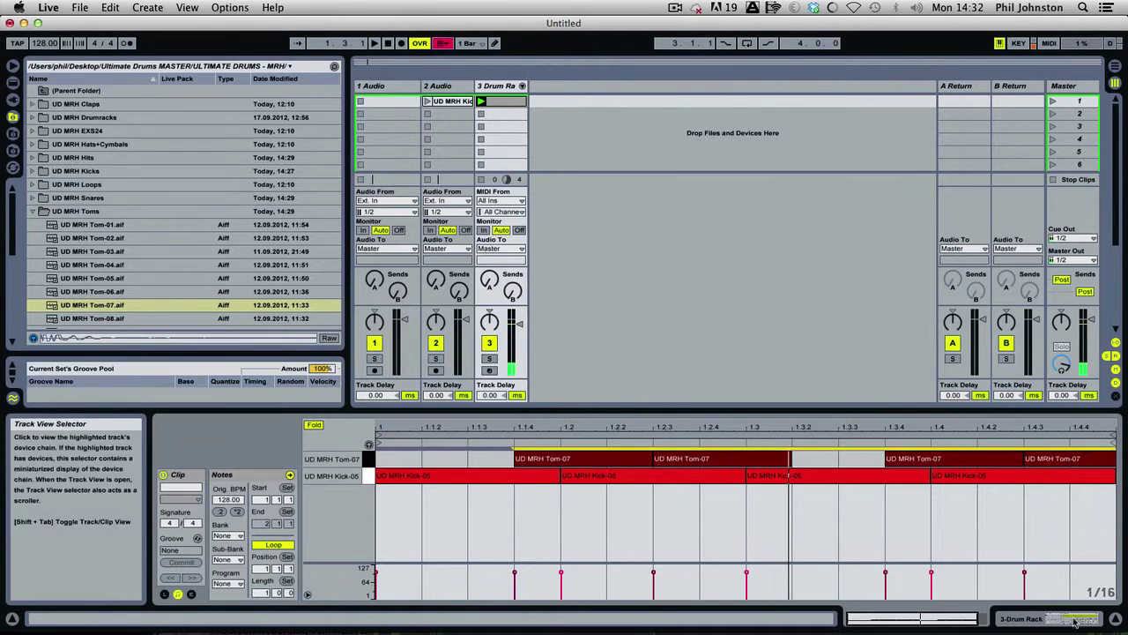
Set the UD MRH Tom-07 pad's velocity-to-volume amount to 100%, check it soloed and in the full beat, and return to the clip's notes
click(982, 619)
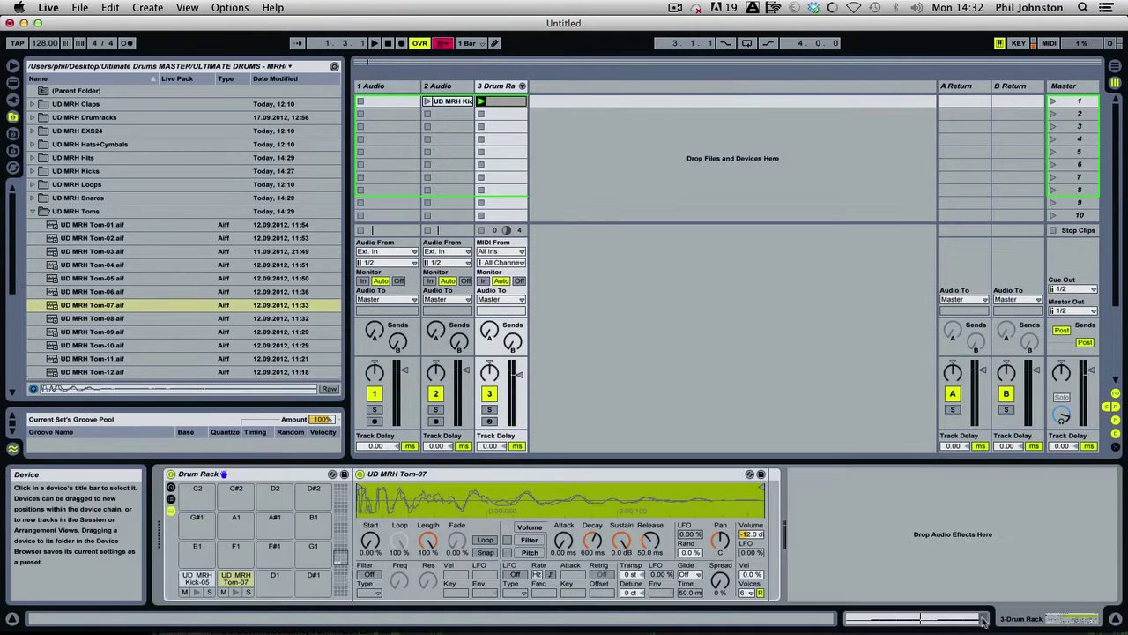
click(249, 593)
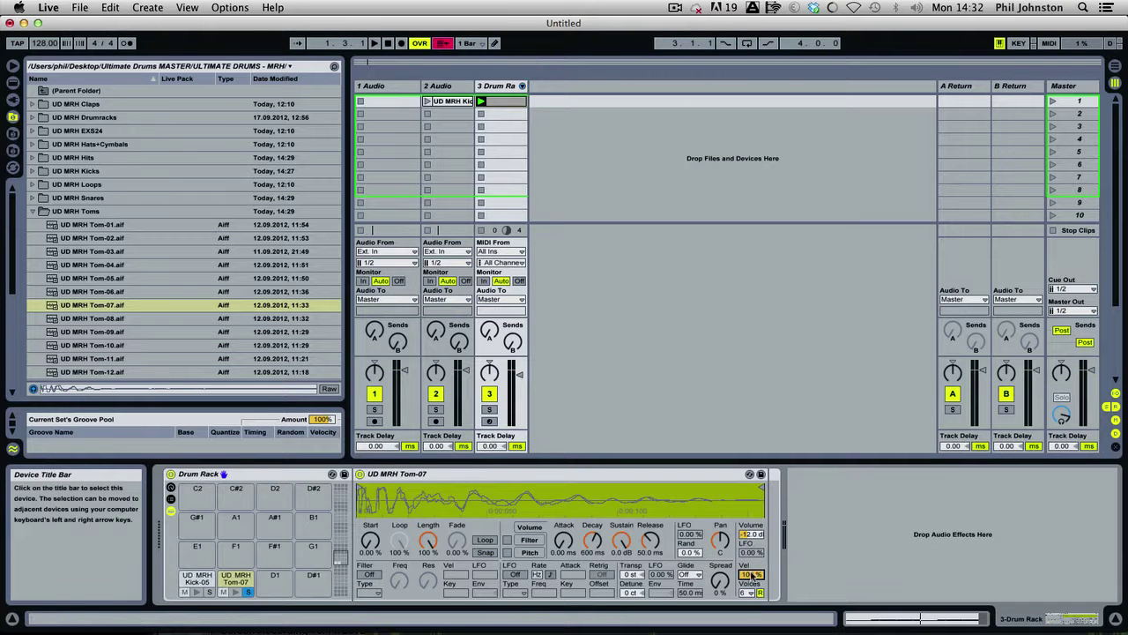
key(space)
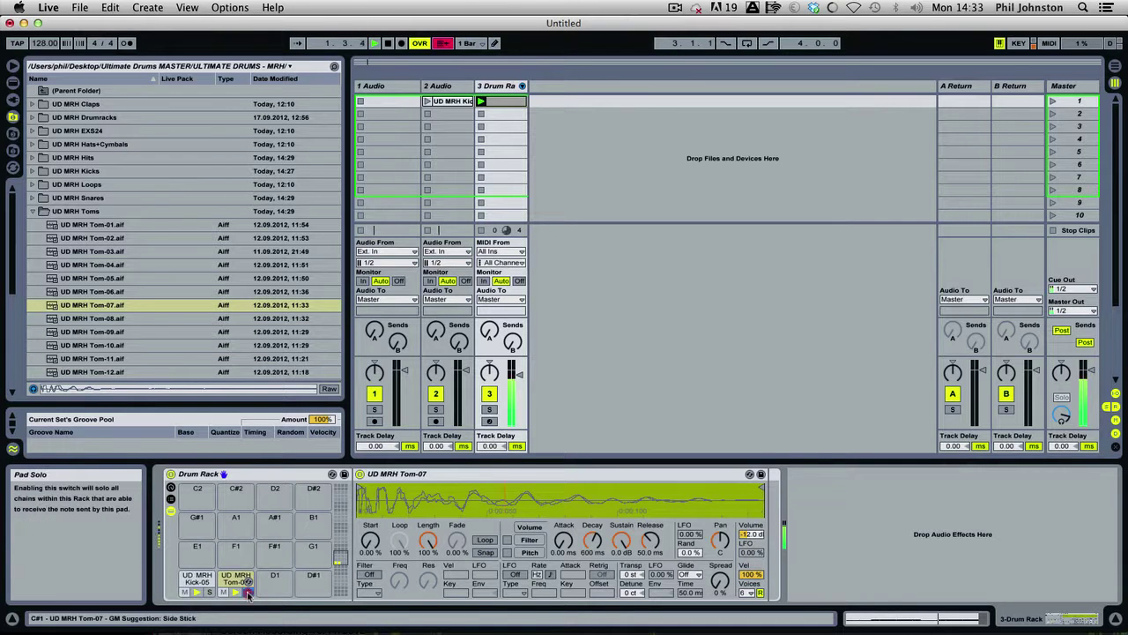
click(248, 593)
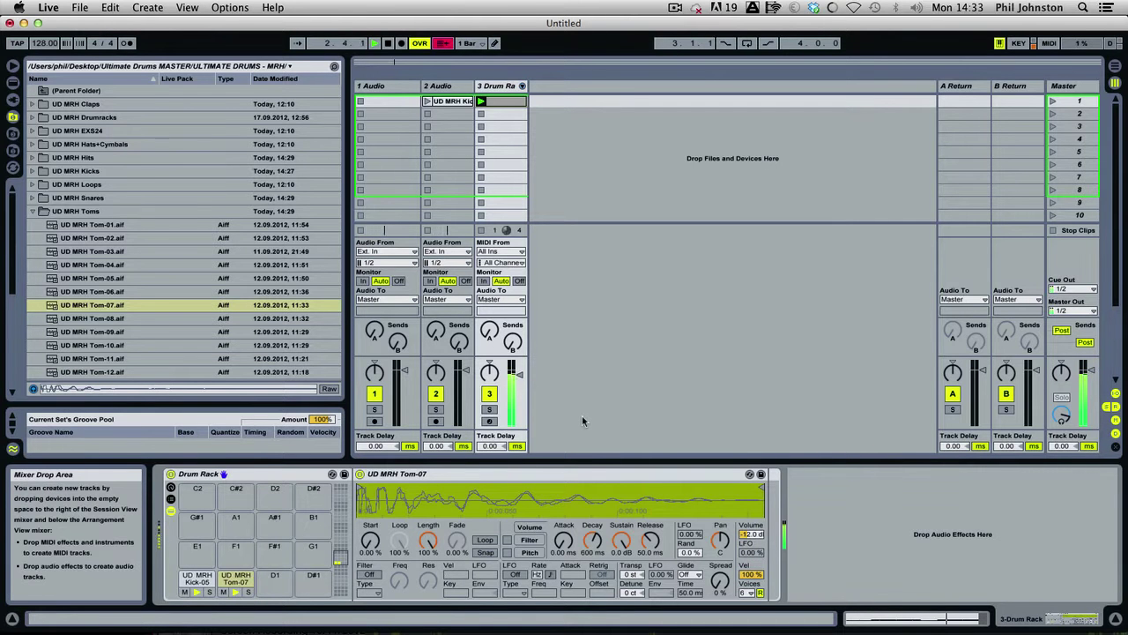
click(508, 103)
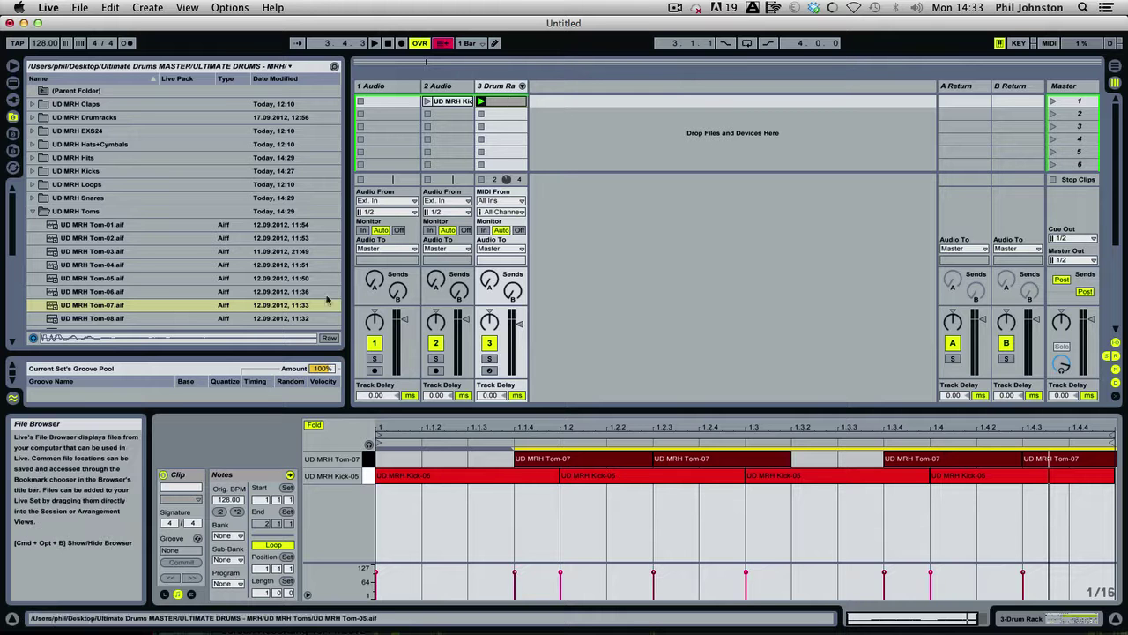
Try moving the first three UD MRH Tom-07 notes earlier, to 1.1.3, 1.2.2 and 1.3.2, while playing the clip
click(545, 462)
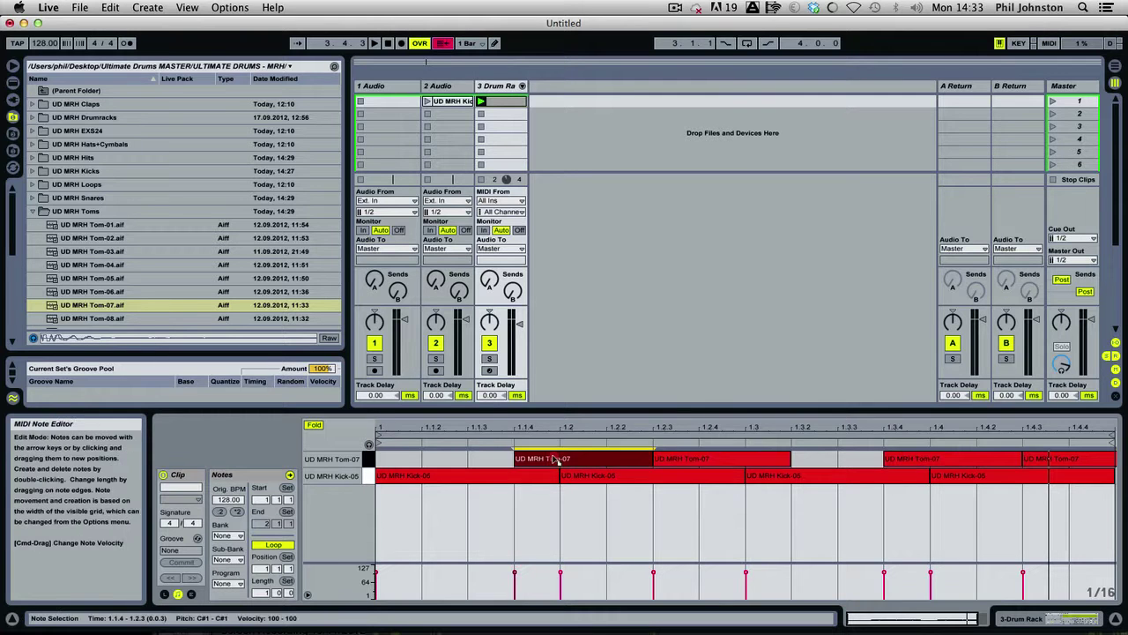
drag(546, 462, 499, 462)
drag(713, 462, 667, 461)
key(space)
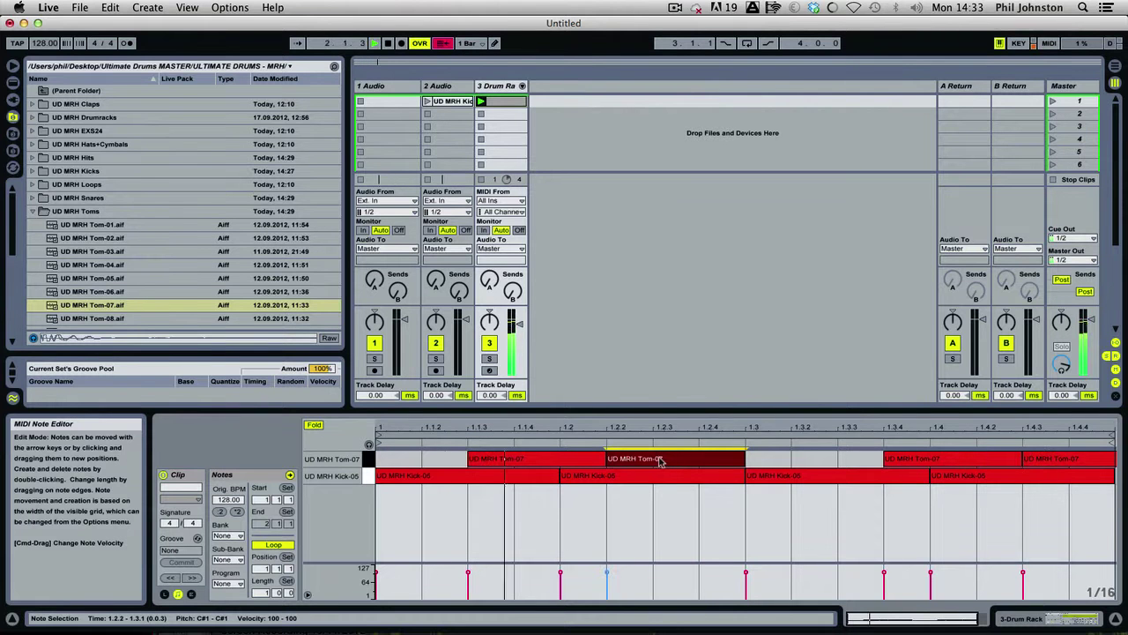
mouse_move(912, 457)
mouse_down()
mouse_move(797, 459)
mouse_move(852, 458)
mouse_up()
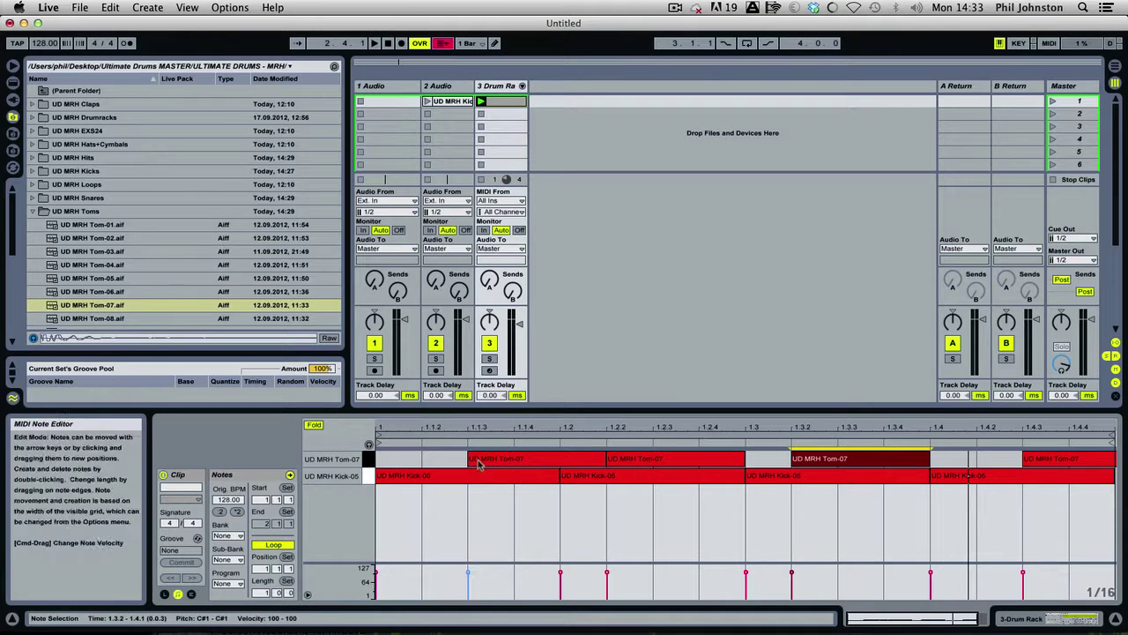
Return the three shifted UD MRH Tom-07 notes to 1.1.4, 1.2.3 and 1.3.4, and play the clip
click(414, 444)
click(655, 469)
drag(819, 461, 910, 461)
key(space)
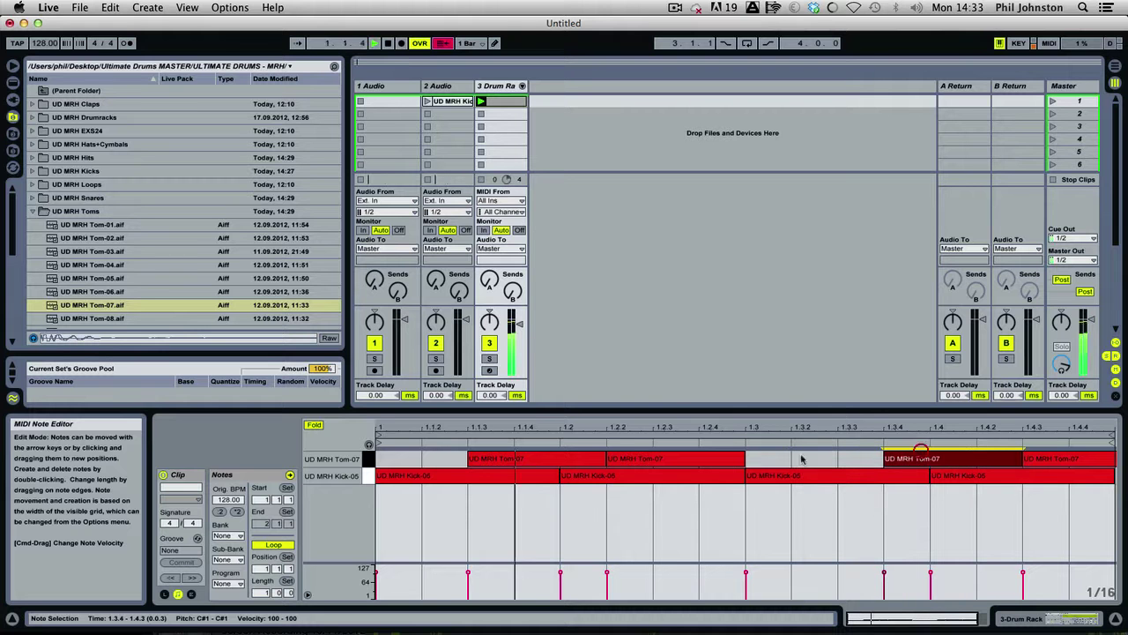
click(523, 458)
shift+click(665, 465)
key(Right)
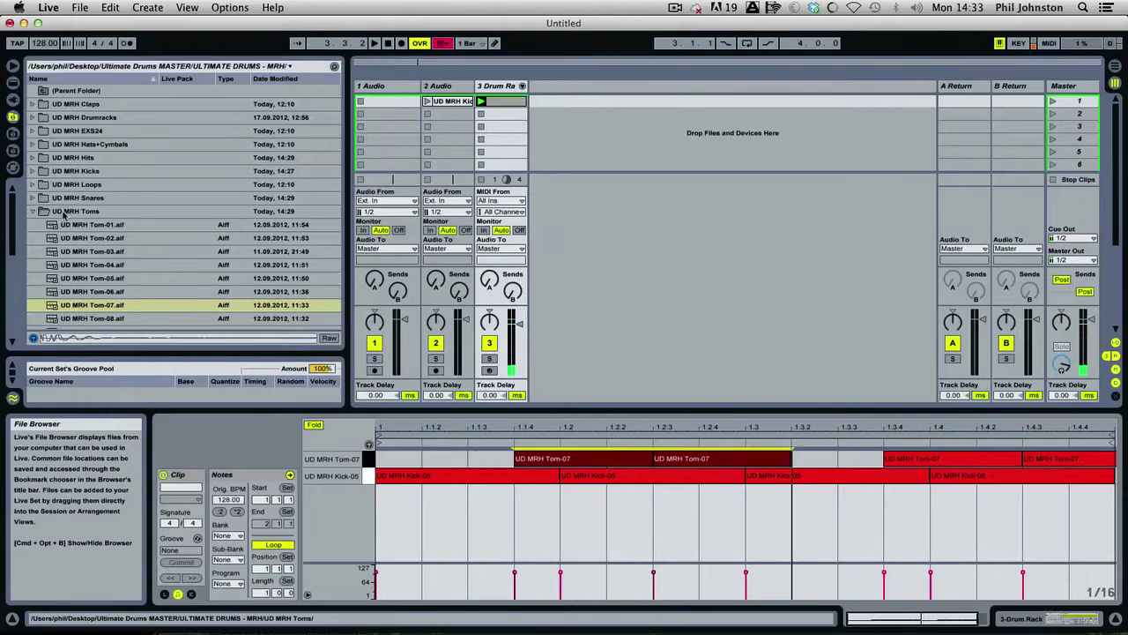
Audition the UD MRH Toms samples from UD MRH Tom-08.aif through UD MRH Tom-17.aif
scroll(176, 203, down, 5)
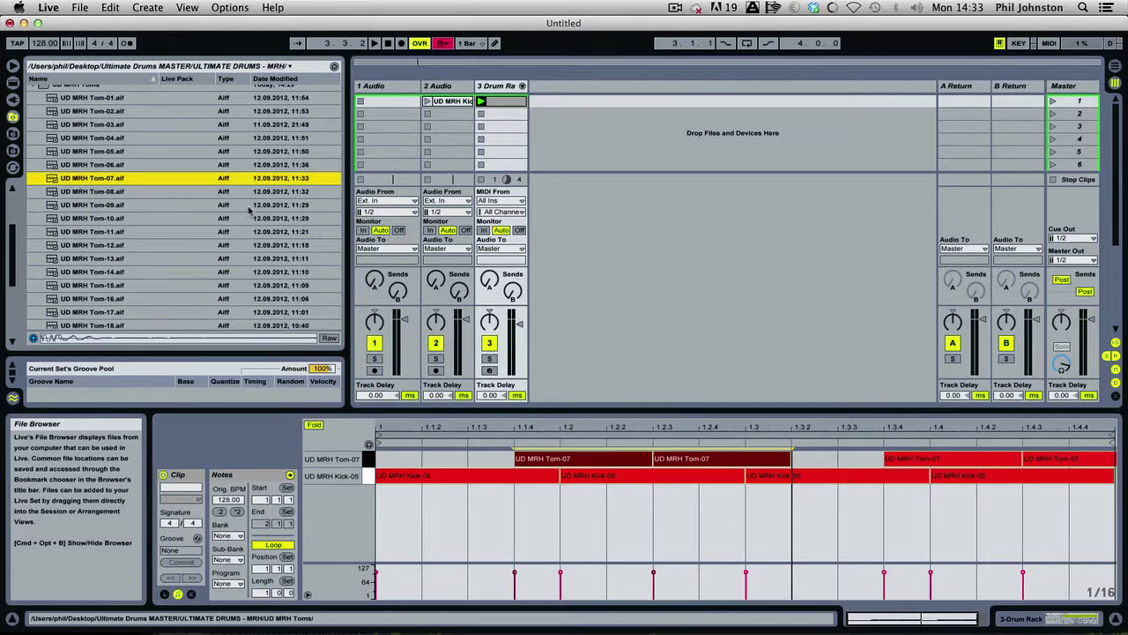
click(121, 194)
key(Down)
key(Down)
key(Down)
key(Down)
key(Down)
key(Down)
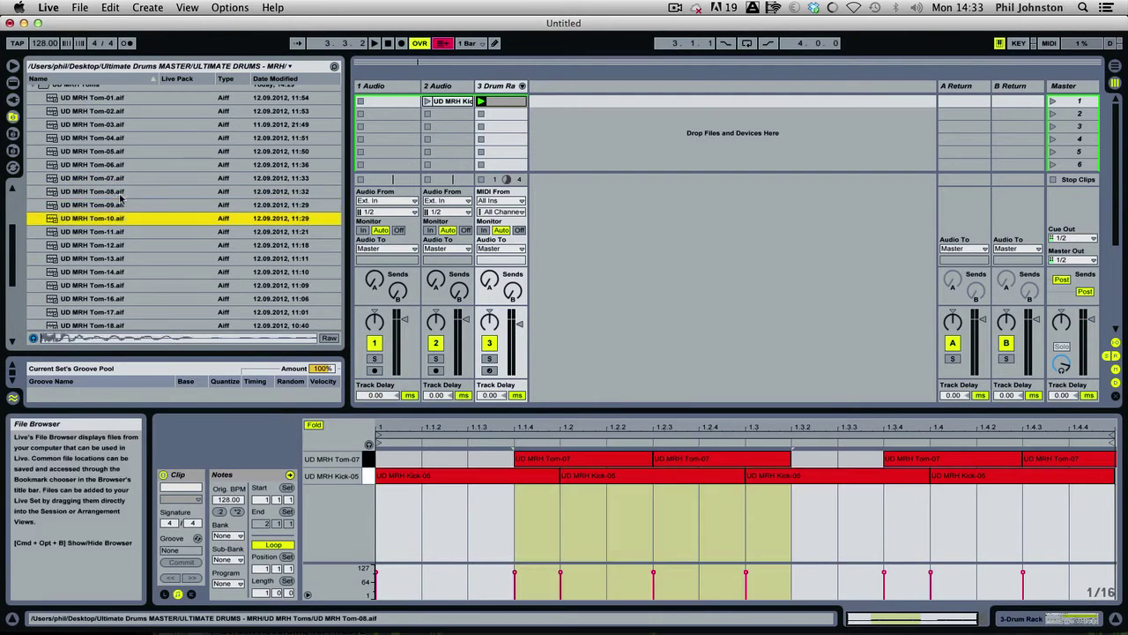
key(Down)
key(Down)
key(Down)
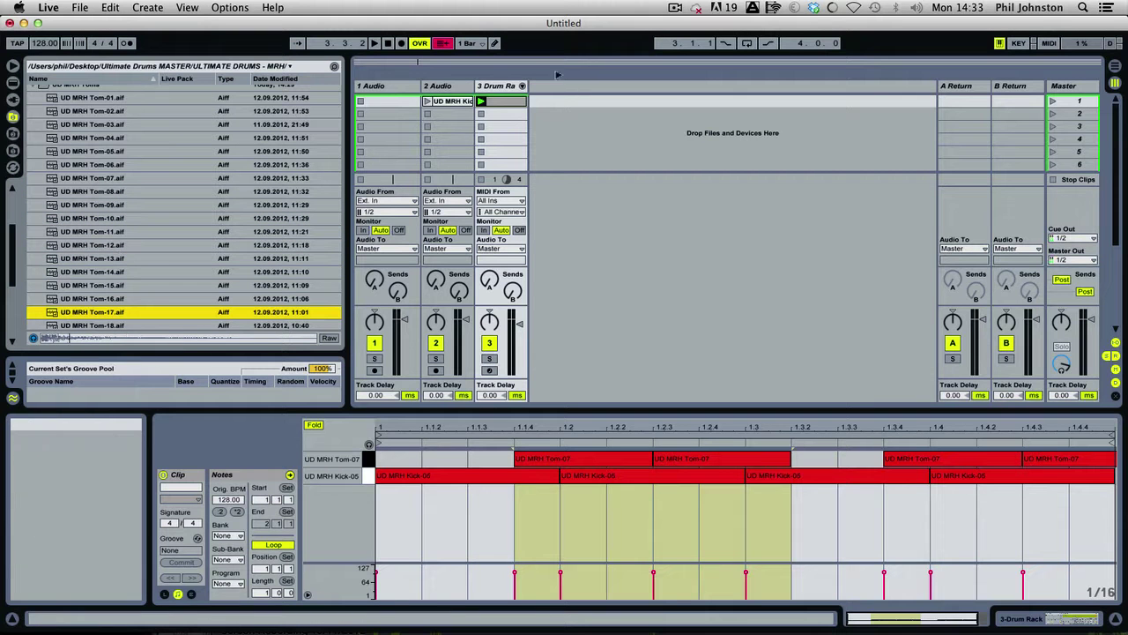
Load UD MRH Tom-17.aif onto the Drum Rack's D1 pad and set its velocity-to-volume amount to 100%
click(501, 87)
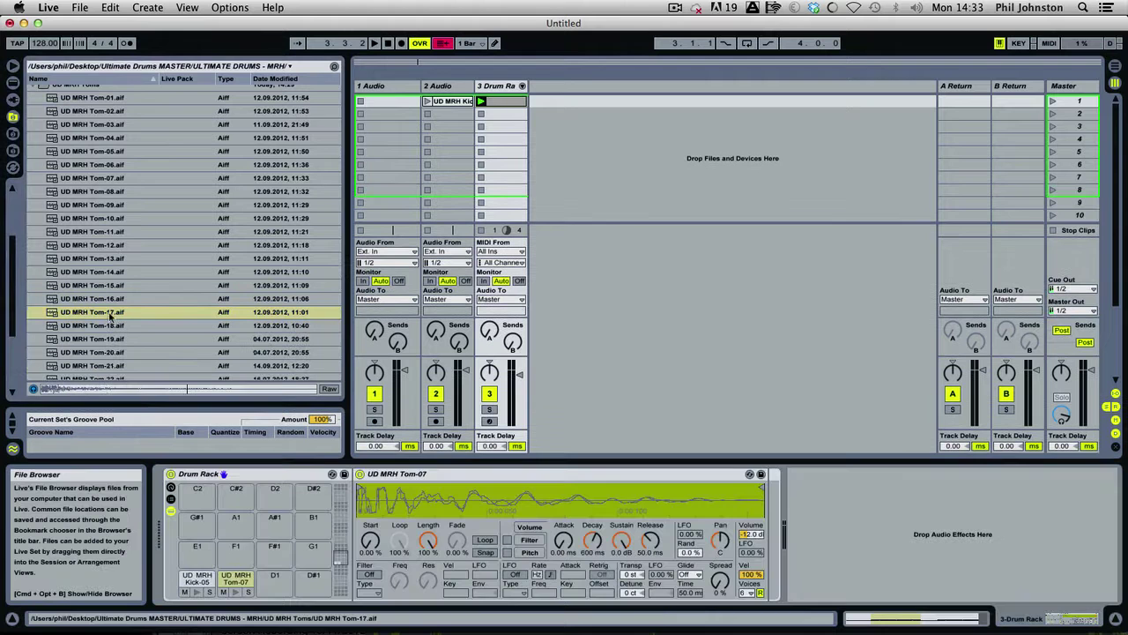
drag(110, 314, 274, 580)
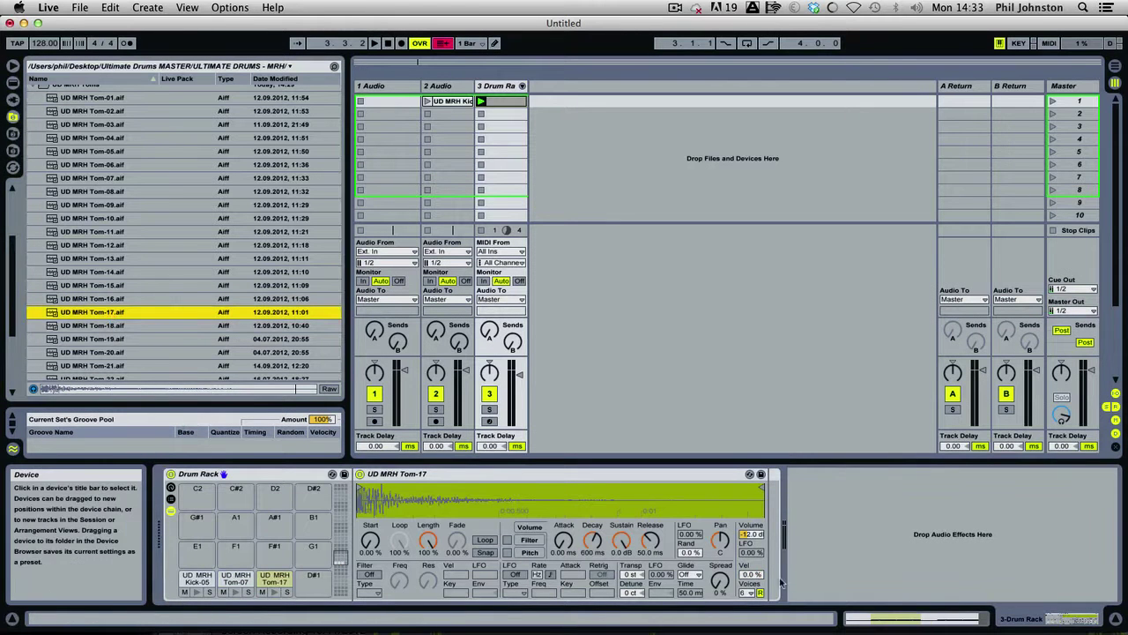
drag(758, 574, 756, 555)
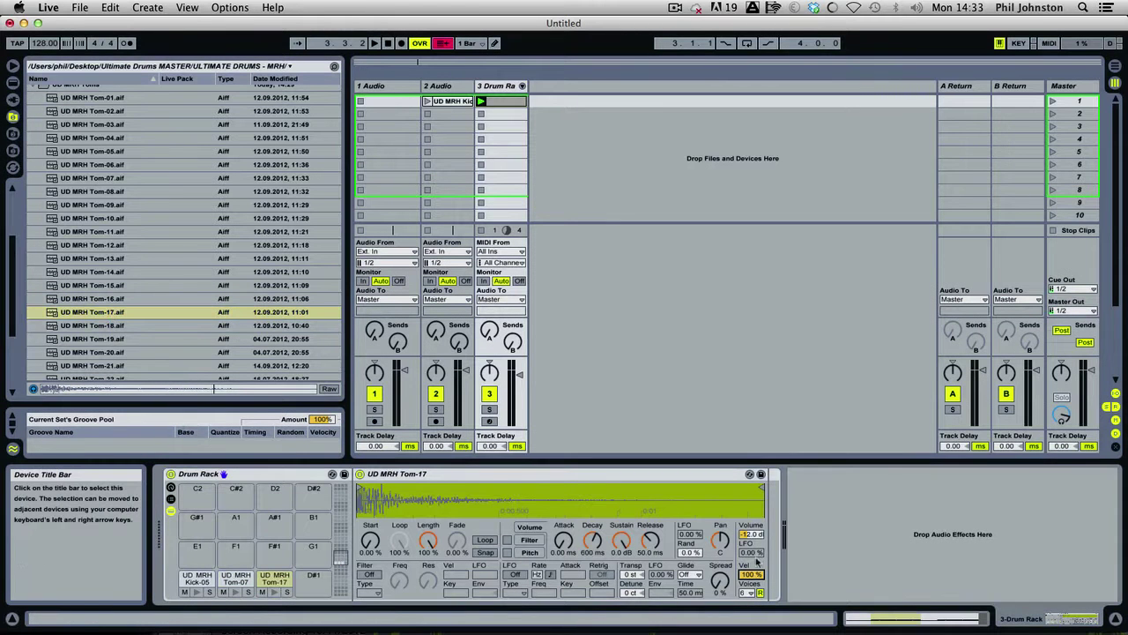
Add a UD MRH Tom-17 note at 1.2.3 in the clip, extend it to 1.4.2, and play back the beat
double_click(503, 101)
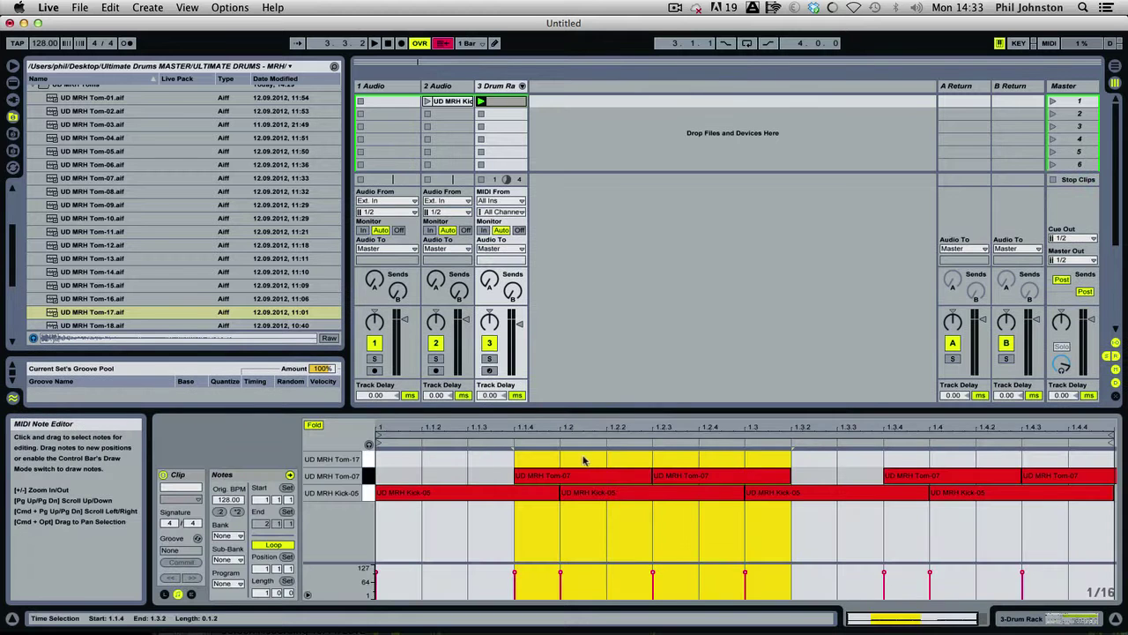
key(space)
double_click(680, 458)
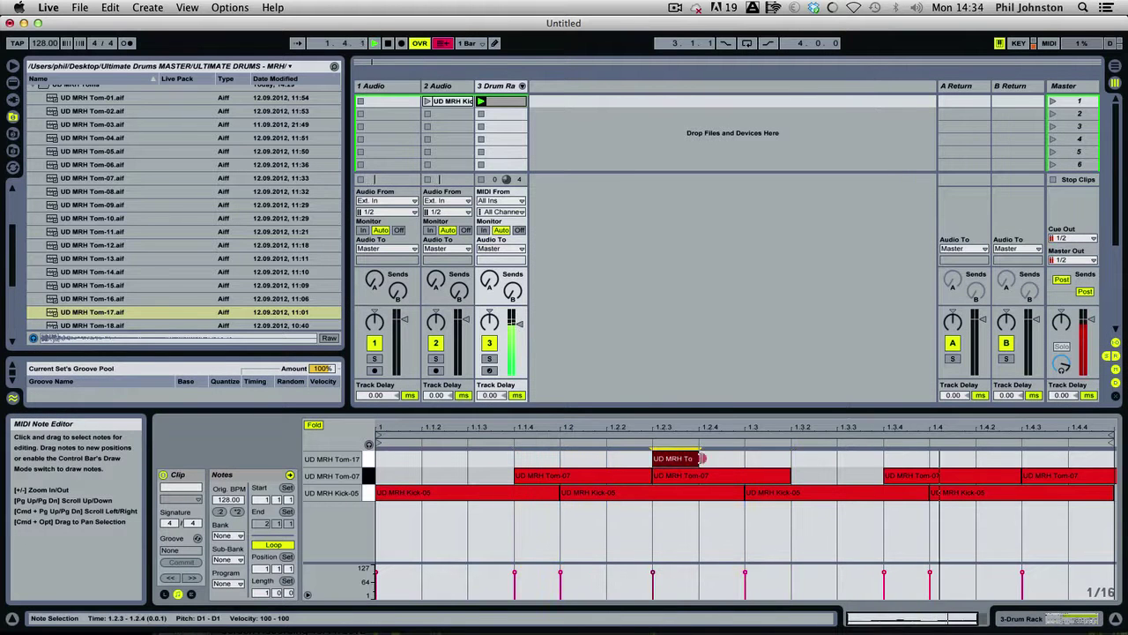
drag(702, 458, 790, 459)
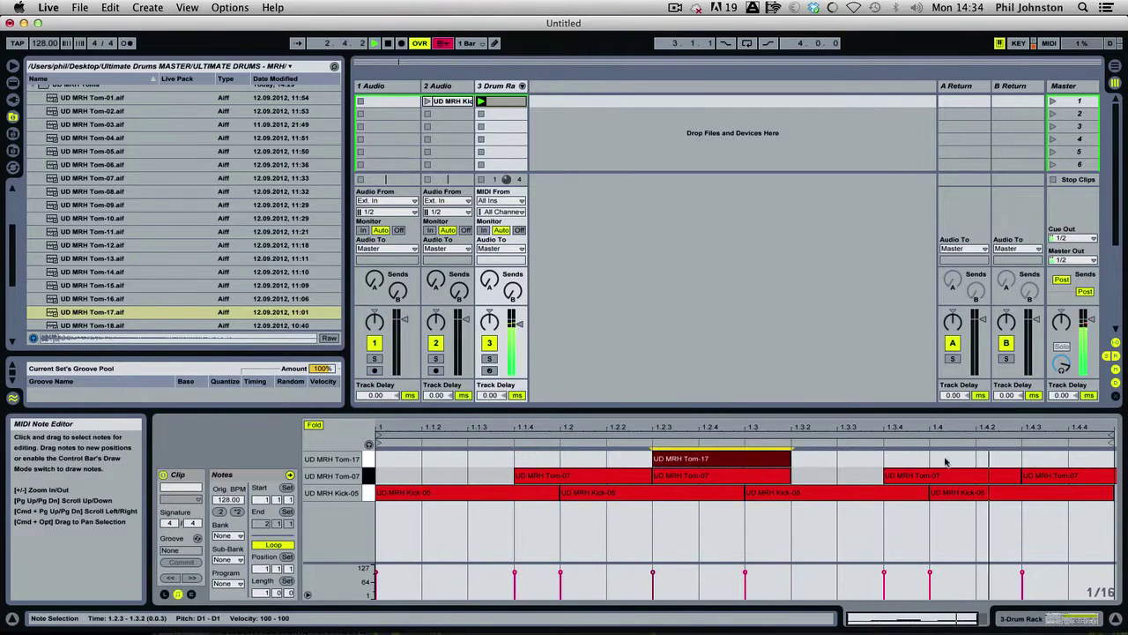
key(space)
drag(789, 458, 976, 458)
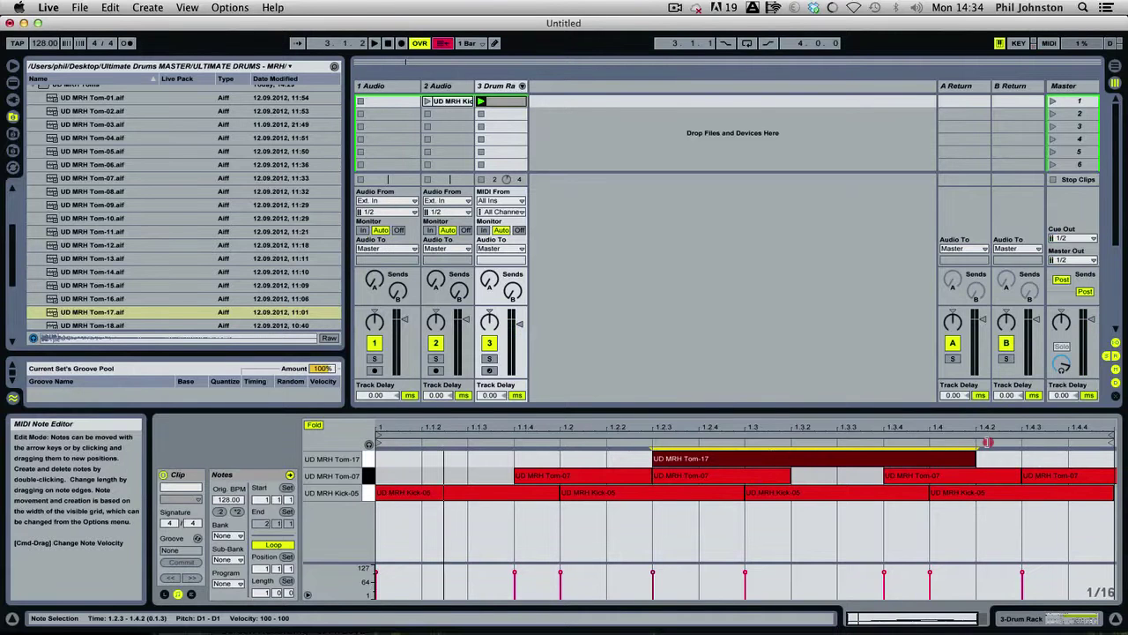
key(space)
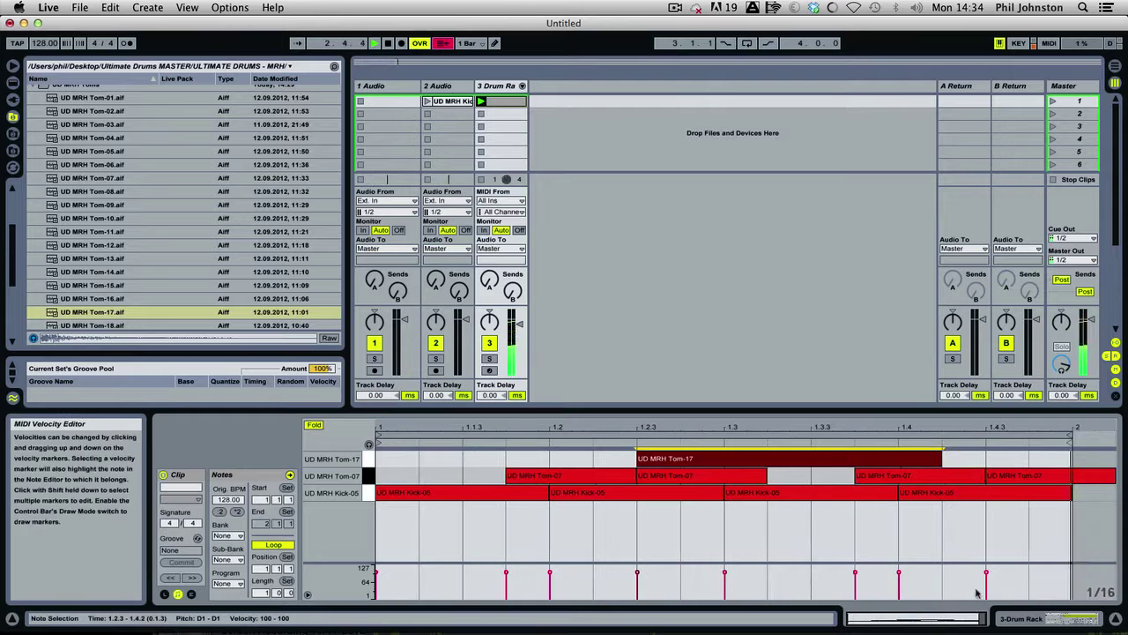
key(space)
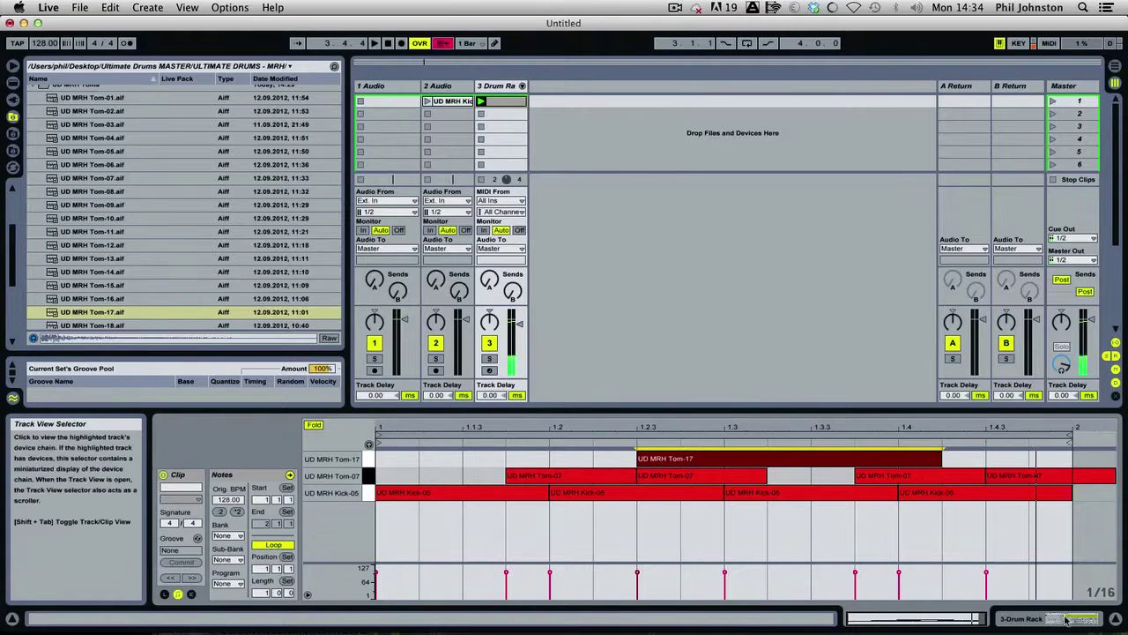
Audition the tom samples from UD MRH Tom-18.aif onward and load UD MRH Tom-21.aif onto the Drum Rack's D#1 pad
click(1074, 616)
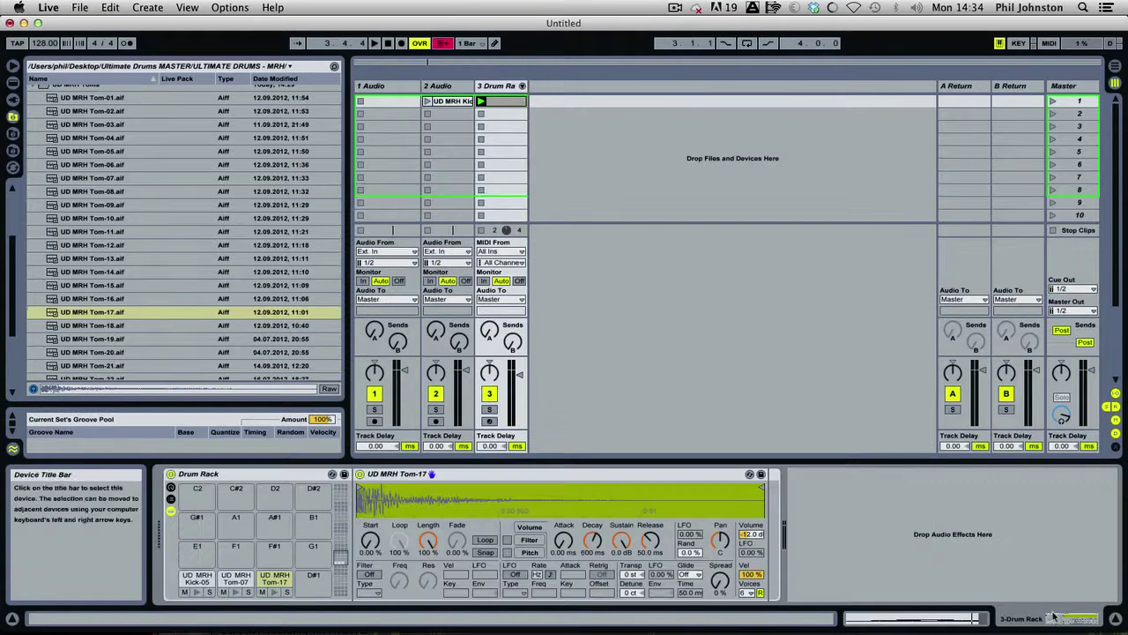
click(111, 327)
key(Down)
key(Down)
key(Down)
key(Down)
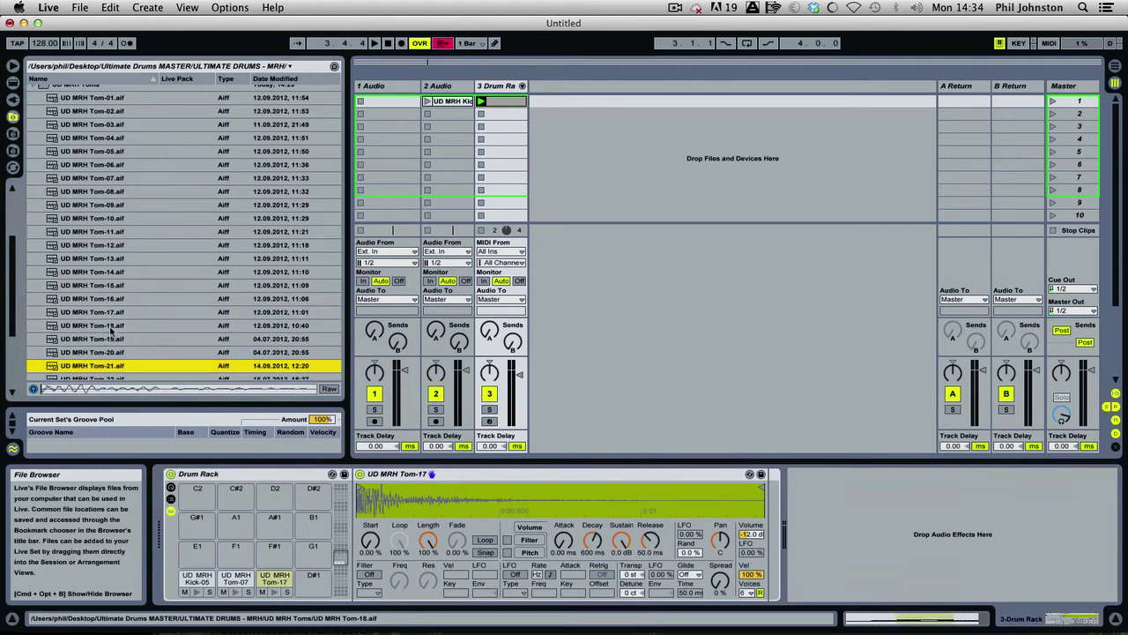
key(Up)
key(Up)
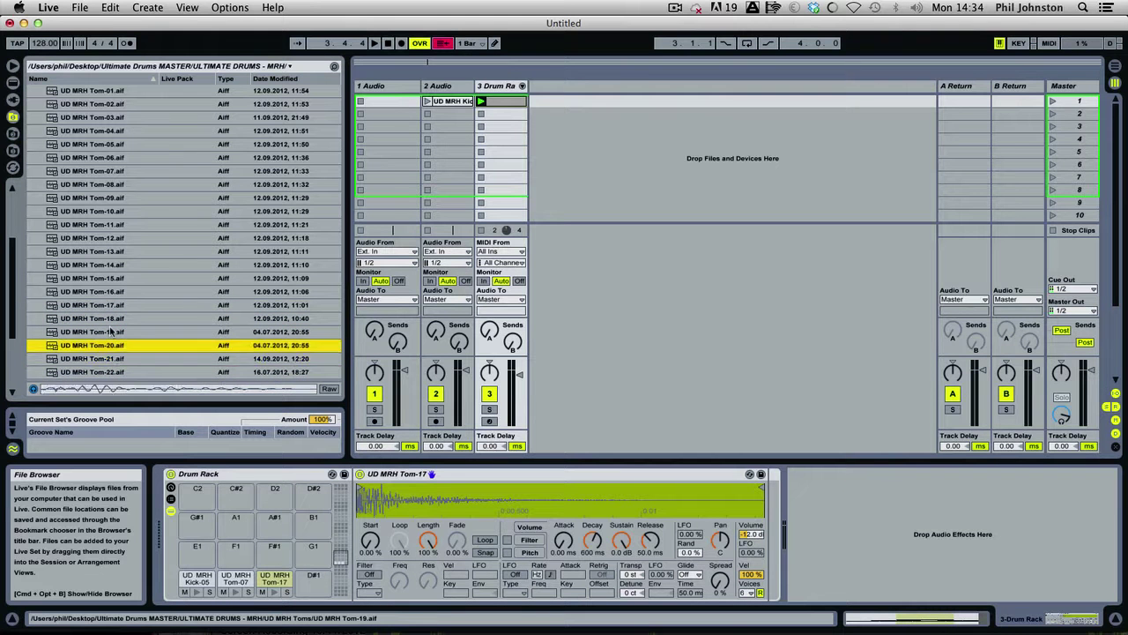
key(Down)
drag(90, 357, 314, 578)
Add a UD MRH Tom-21 note at 1.4.3 in the clip, three sixteenths long, and start playback
click(500, 100)
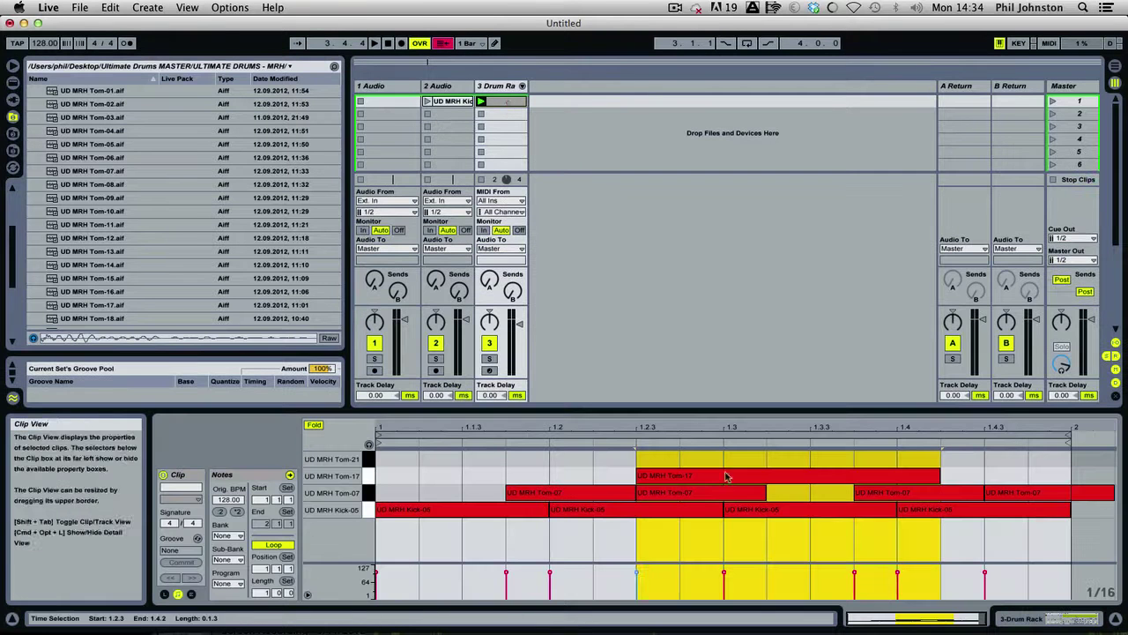
double_click(1004, 476)
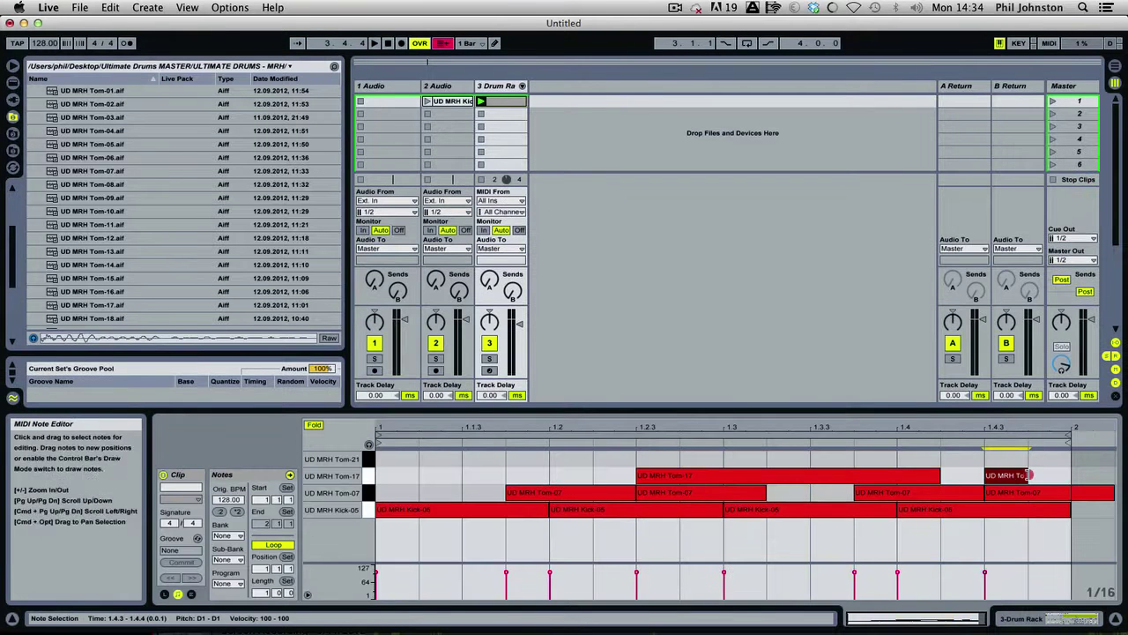
drag(1022, 476, 1116, 459)
key(space)
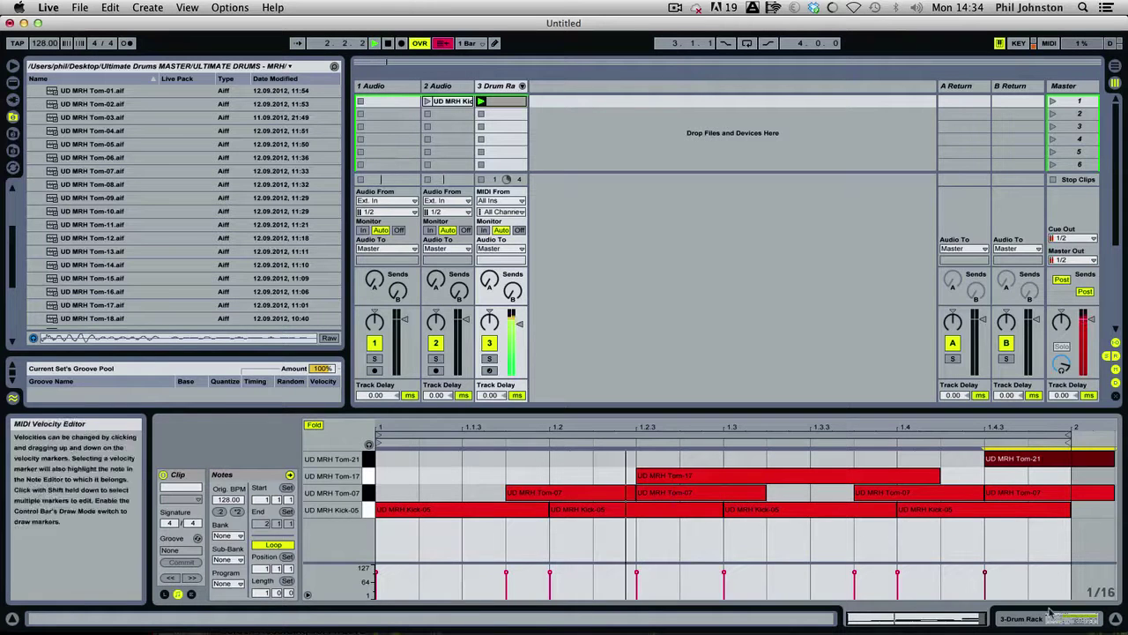
Set the UD MRH Tom-21 pad's velocity-to-volume amount to 100% and its release to about 8.05 s
click(1049, 618)
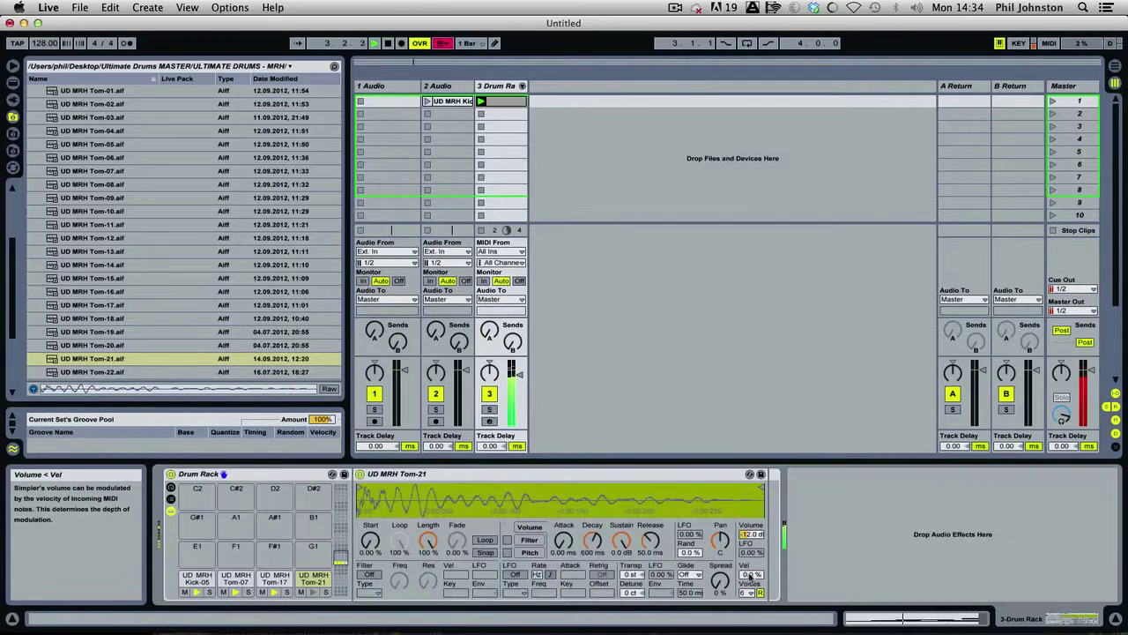
drag(751, 574, 749, 481)
drag(646, 544, 662, 524)
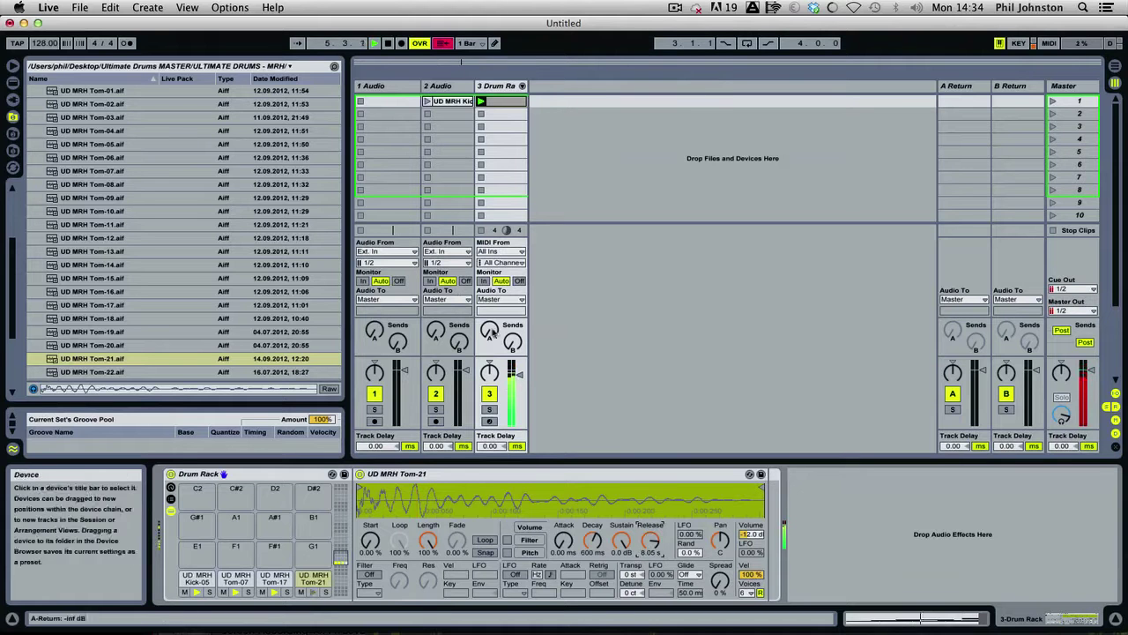
Expand the Drum Rack track's chains in the mixer, lower the UD MRH Tom-17 chain volume to about -5.7 dB, and stop playback
click(522, 86)
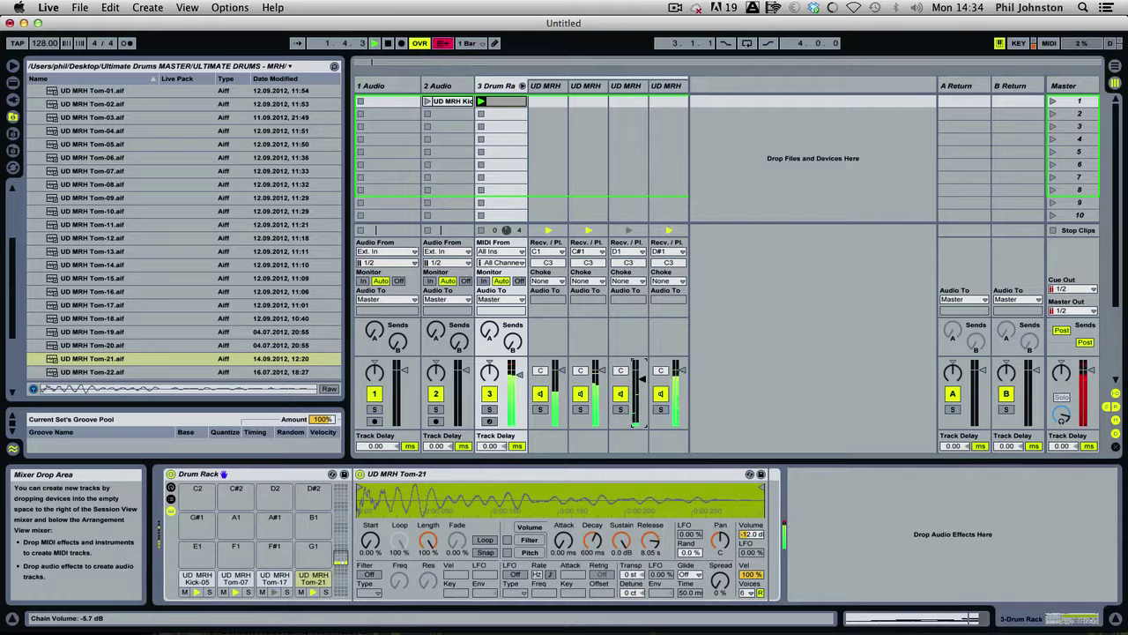
drag(637, 376, 642, 388)
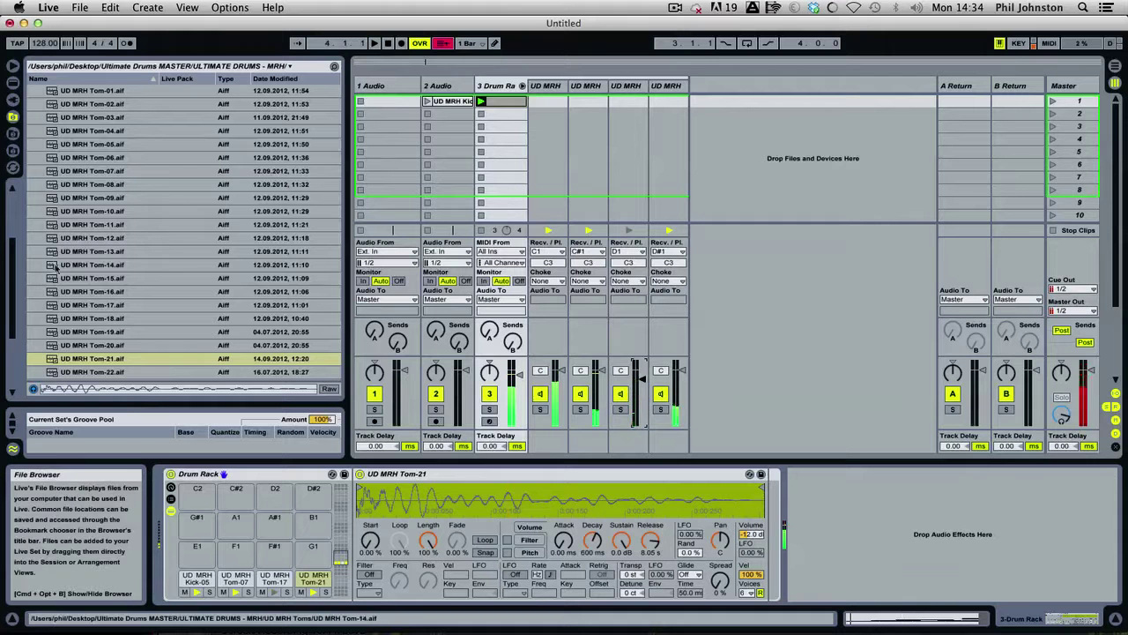
key(space)
Close the UD MRH Toms folder and audition UD MRH Hits-01.aif through UD MRH Hits-06.aif in the UD MRH Hits folder
drag(11, 249, 5, 200)
click(32, 211)
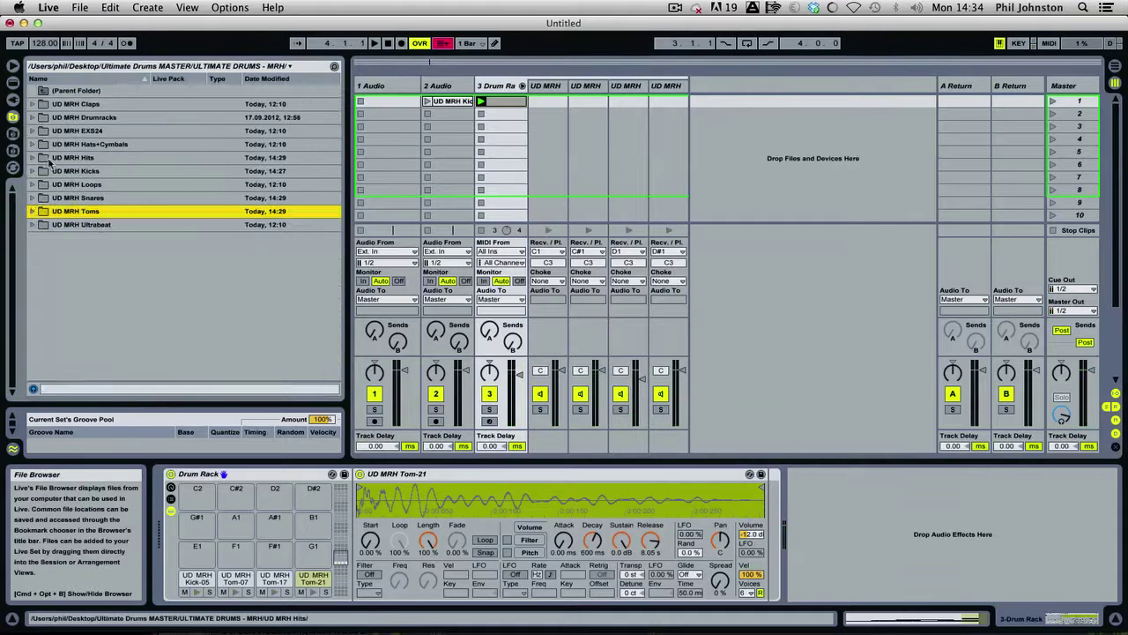
click(33, 158)
click(92, 172)
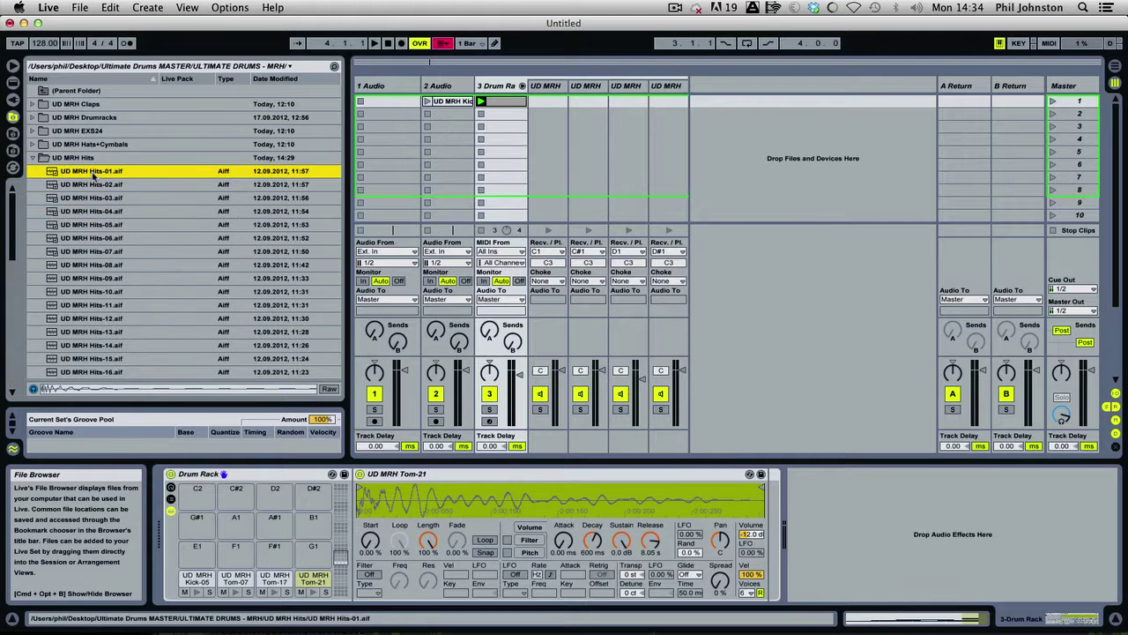
key(Down)
key(Down)
key(Down)
key(Down)
key(Down)
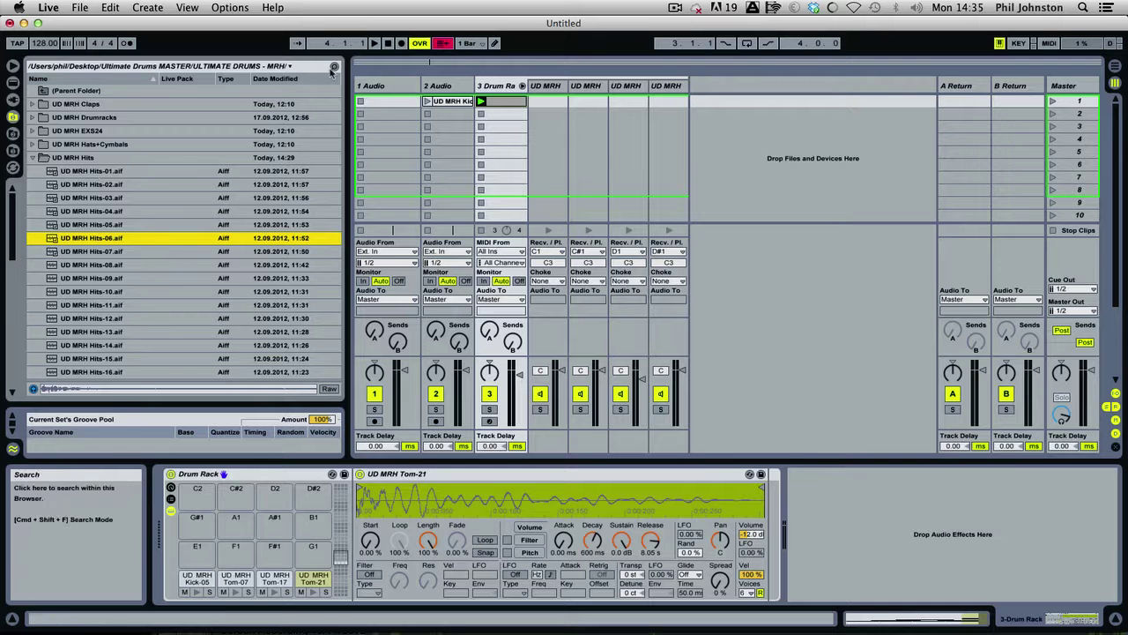
Review the Drum Rack clip's notes, reselect UD MRH Hits-06.aif in the browser, and return to the Drum Rack's pads
click(506, 104)
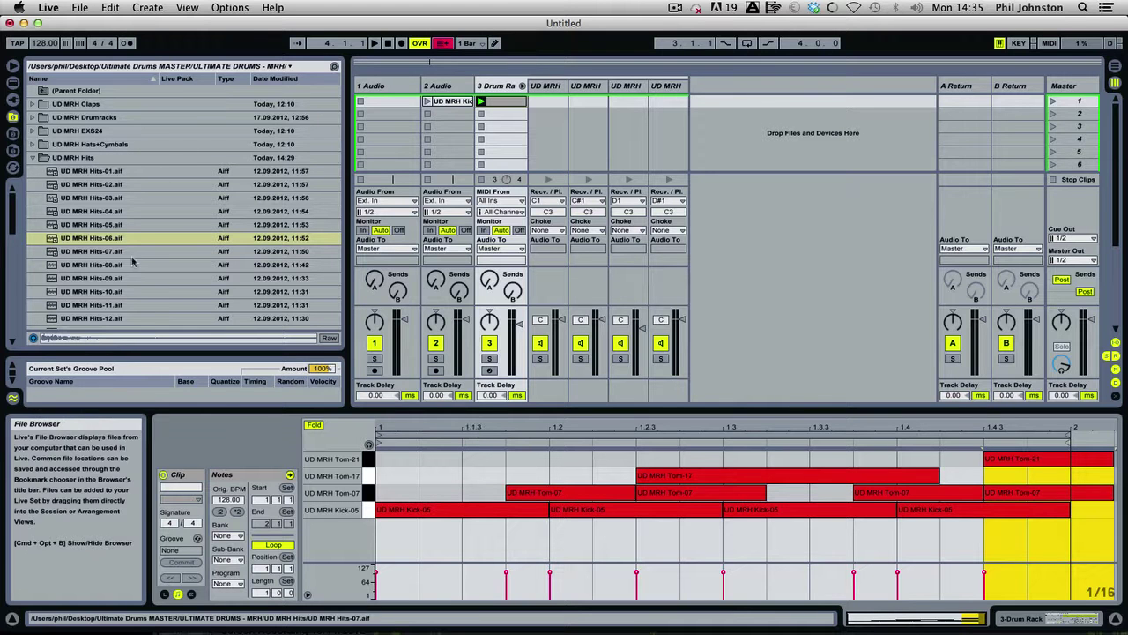
click(113, 240)
click(490, 86)
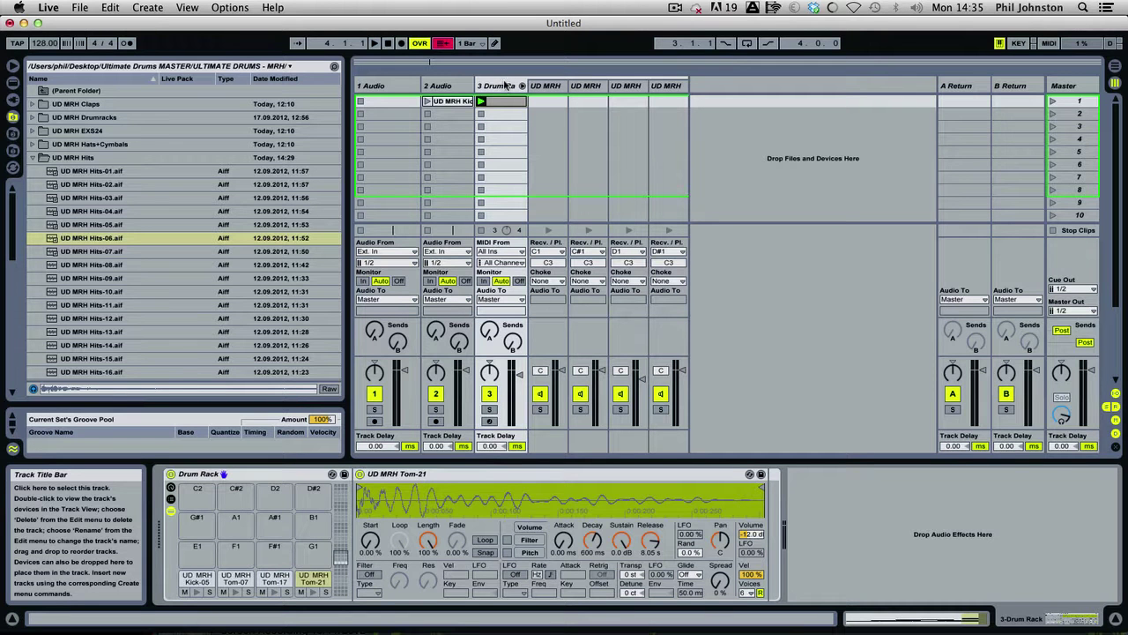
click(505, 84)
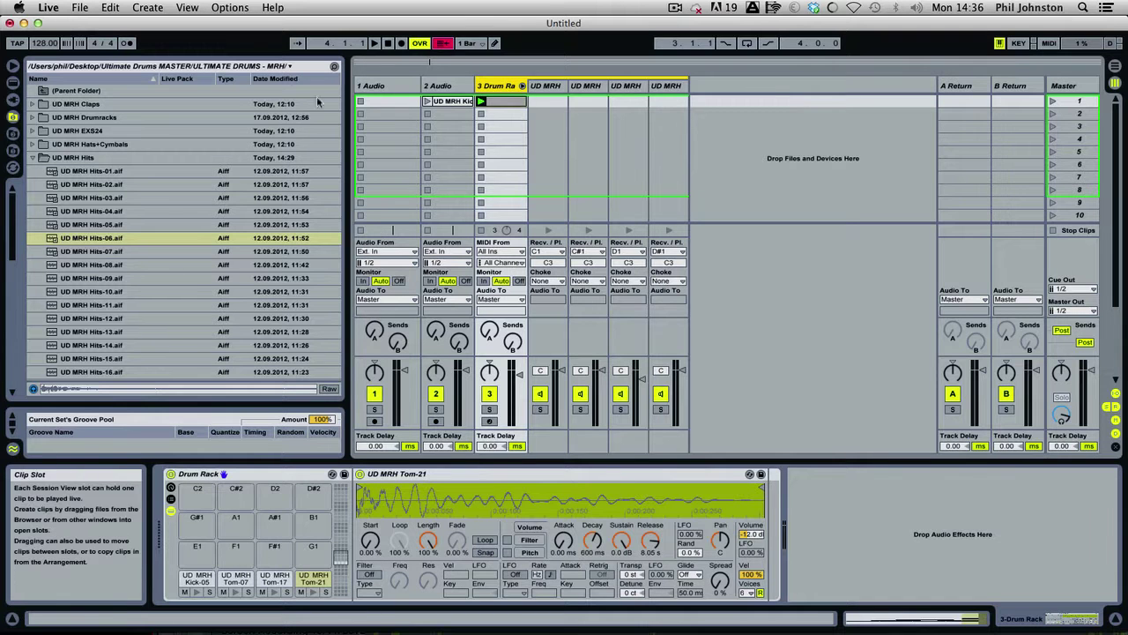
Audition UD MRH Hits-07.aif through UD MRH Hits-10.aif and load UD MRH Hits-09.aif onto the Drum Rack's E1 pad
click(101, 252)
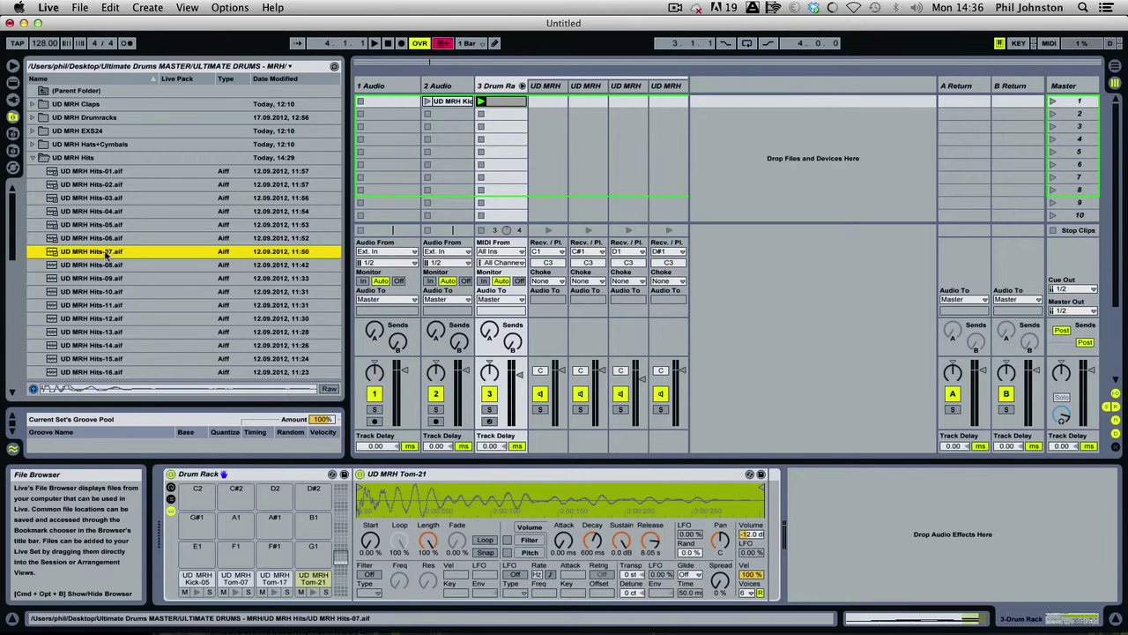
key(Down)
key(Down)
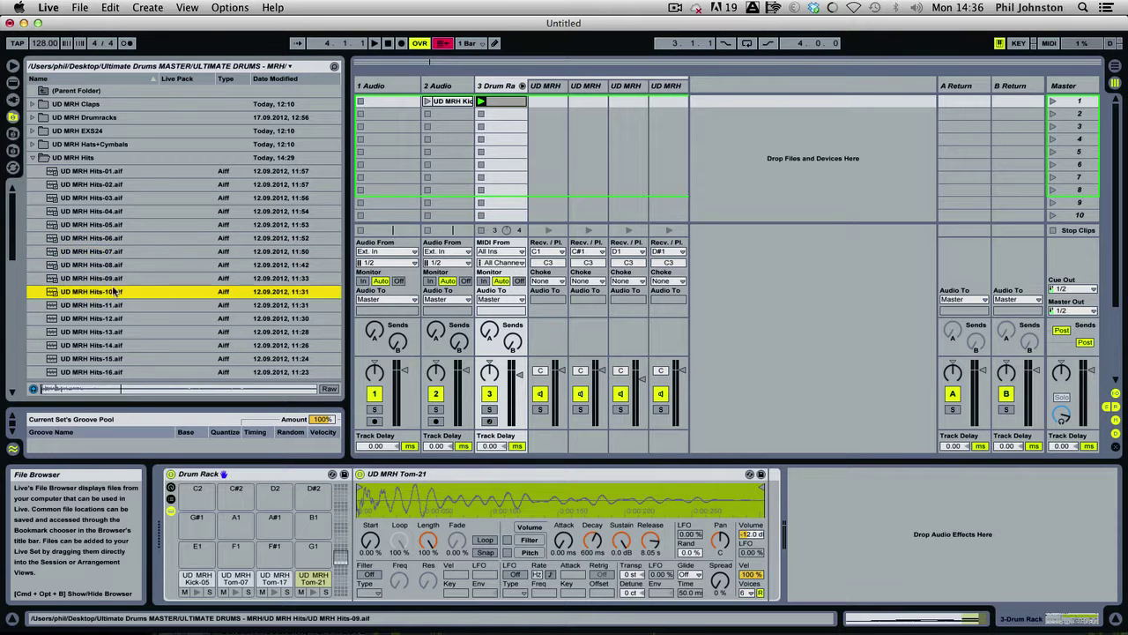
drag(114, 304, 200, 550)
Audition UD MRH Hits-10.aif through UD MRH Hits-12.aif and load UD MRH Hits-12.aif onto the F1 pad
click(99, 292)
click(113, 306)
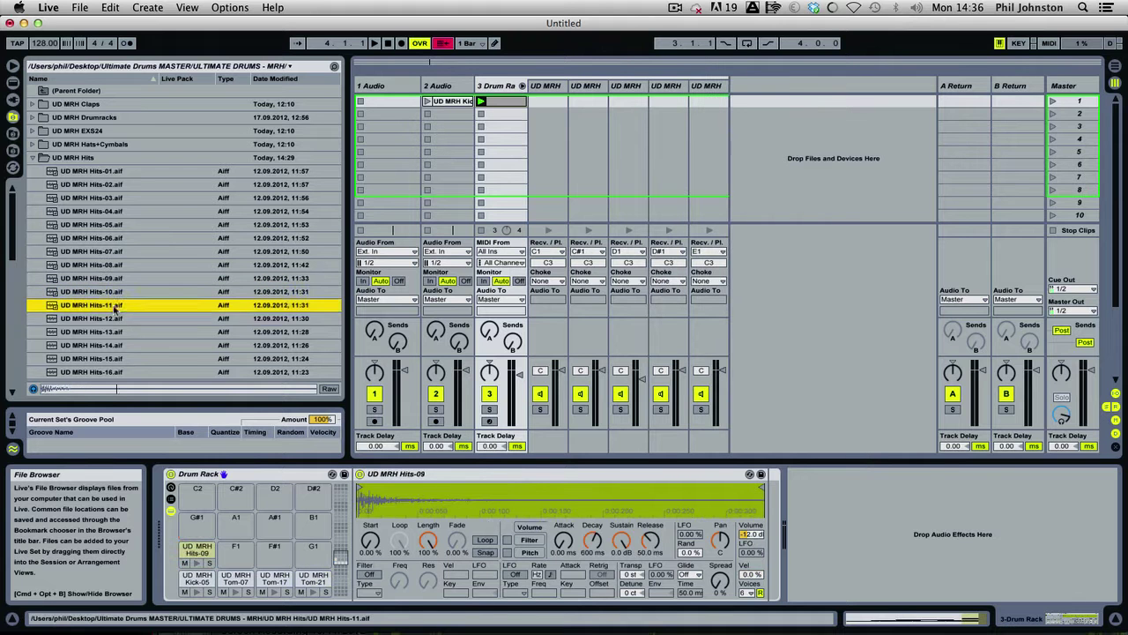
click(111, 318)
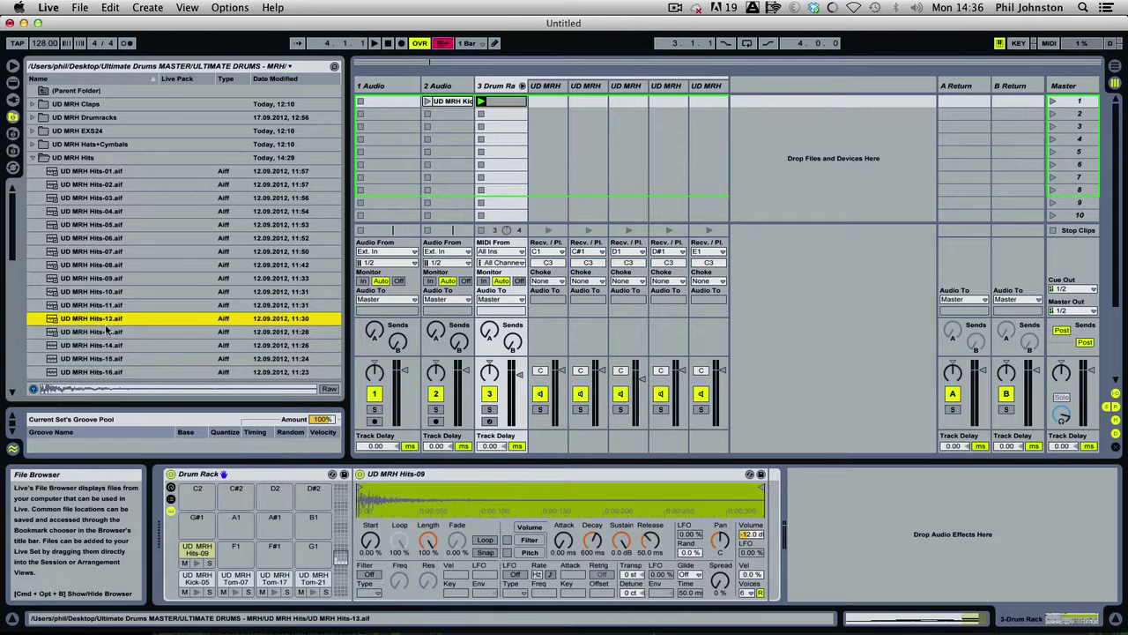
drag(100, 324, 236, 555)
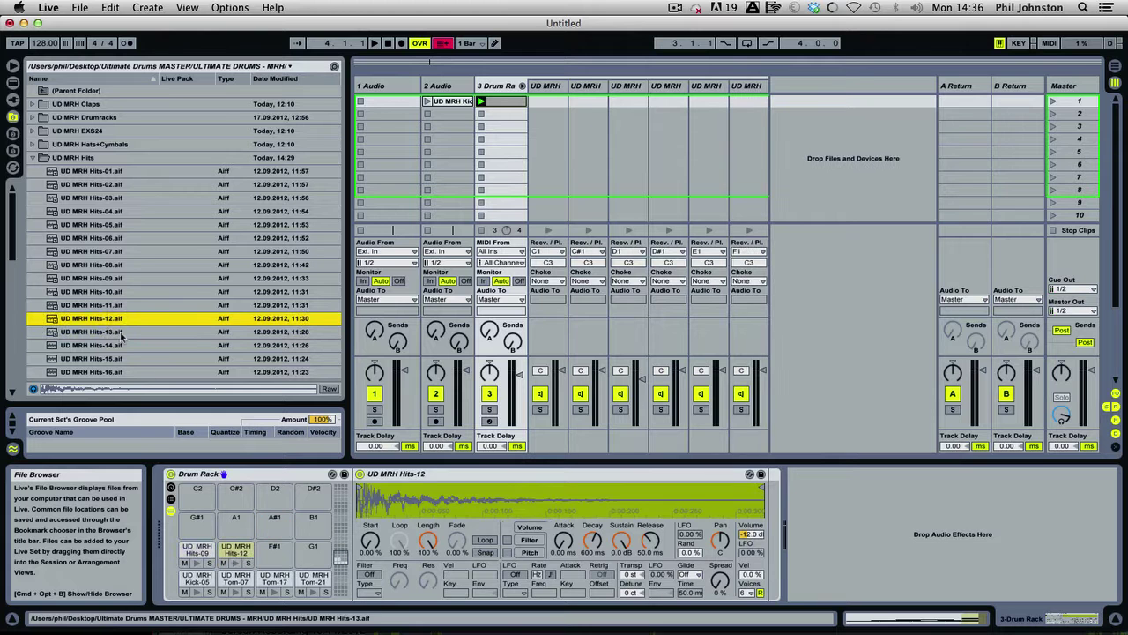
Audition UD MRH Hits-13.aif and load it onto the Drum Rack's G1 pad
click(122, 335)
drag(114, 328, 302, 460)
drag(301, 546, 310, 548)
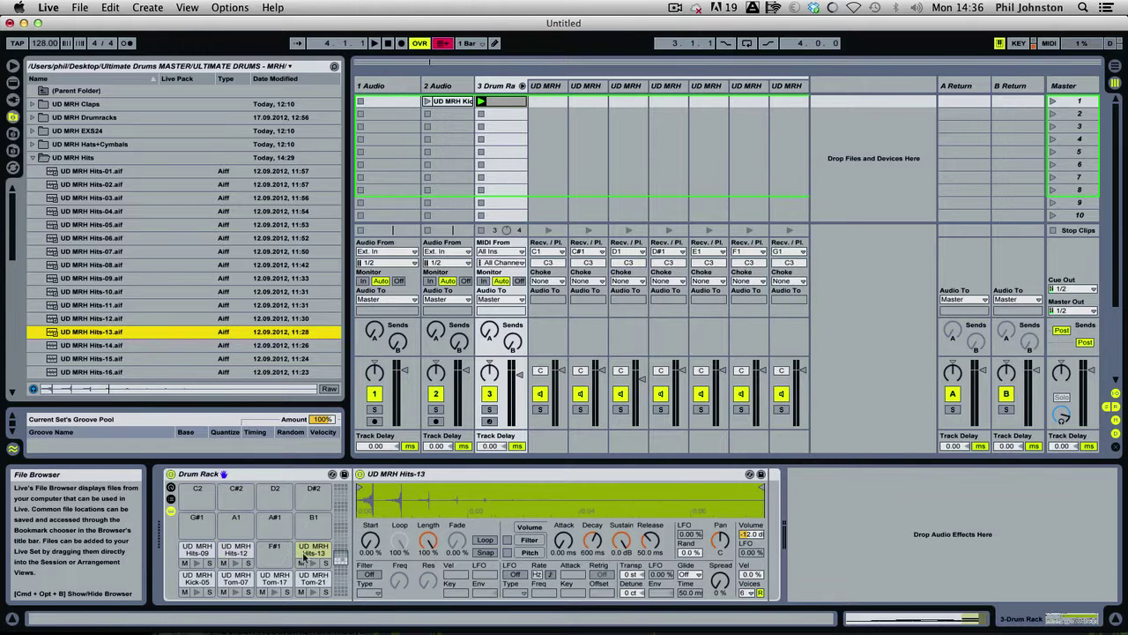
Audition UD MRH Hits-14.aif through UD MRH Hits-17.aif and load UD MRH Hits-17.aif onto the F#1 pad
click(117, 346)
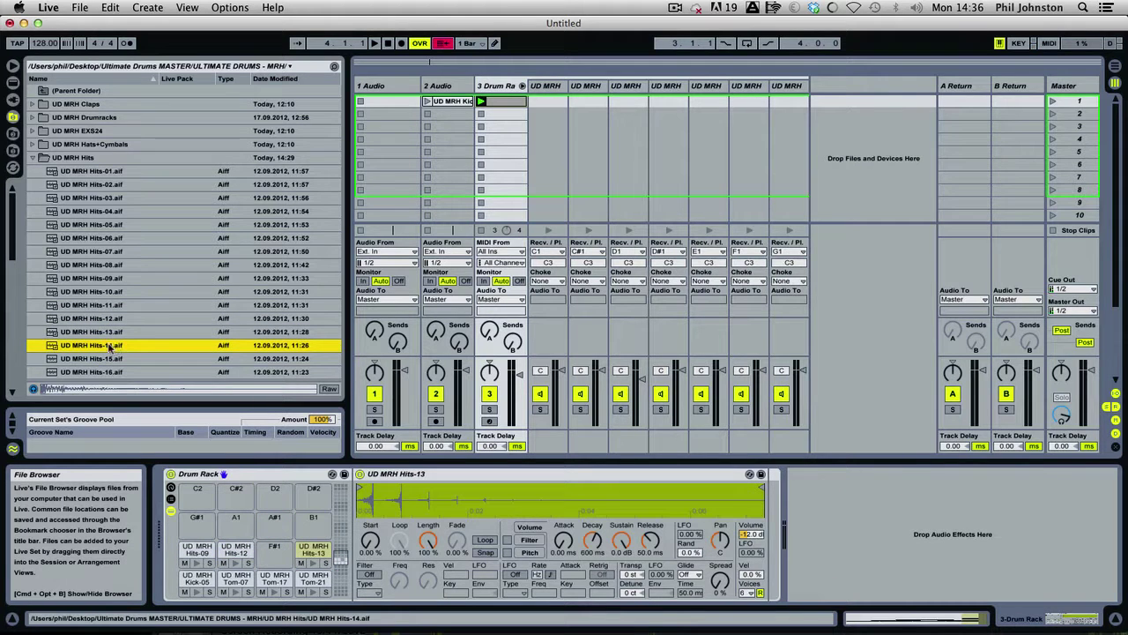
key(Down)
key(Down)
scroll(109, 345, down, 5)
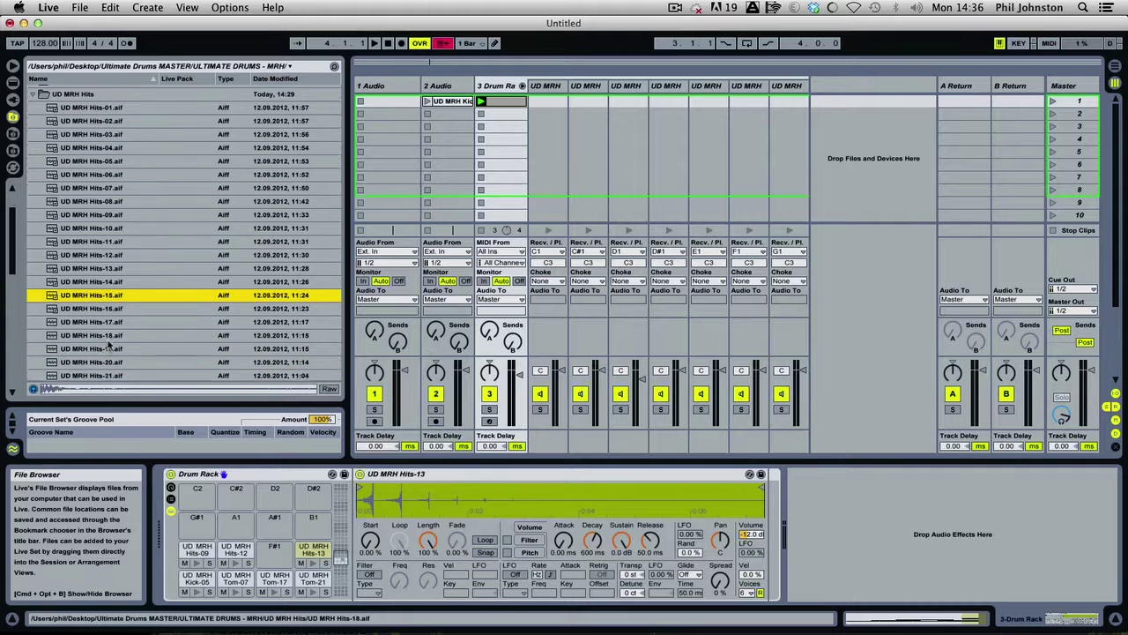
key(Down)
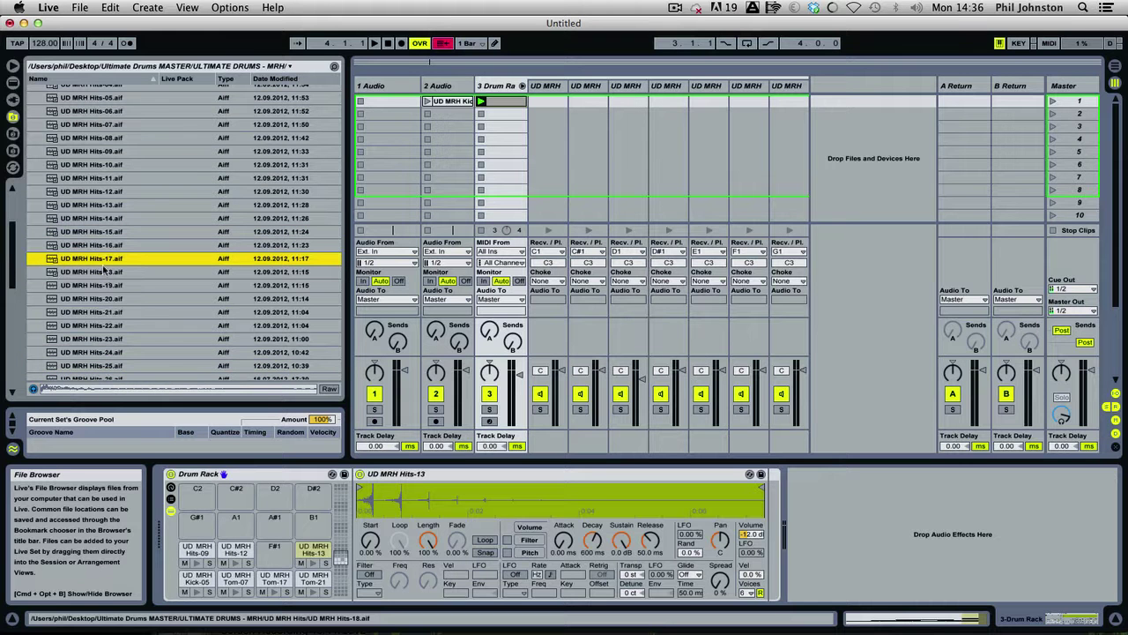
drag(104, 260, 274, 551)
Audition UD MRH Hits-18.aif through UD MRH Hits-26.aif and load UD MRH Hits-26.aif onto the G#1 pad
key(Down)
key(Down)
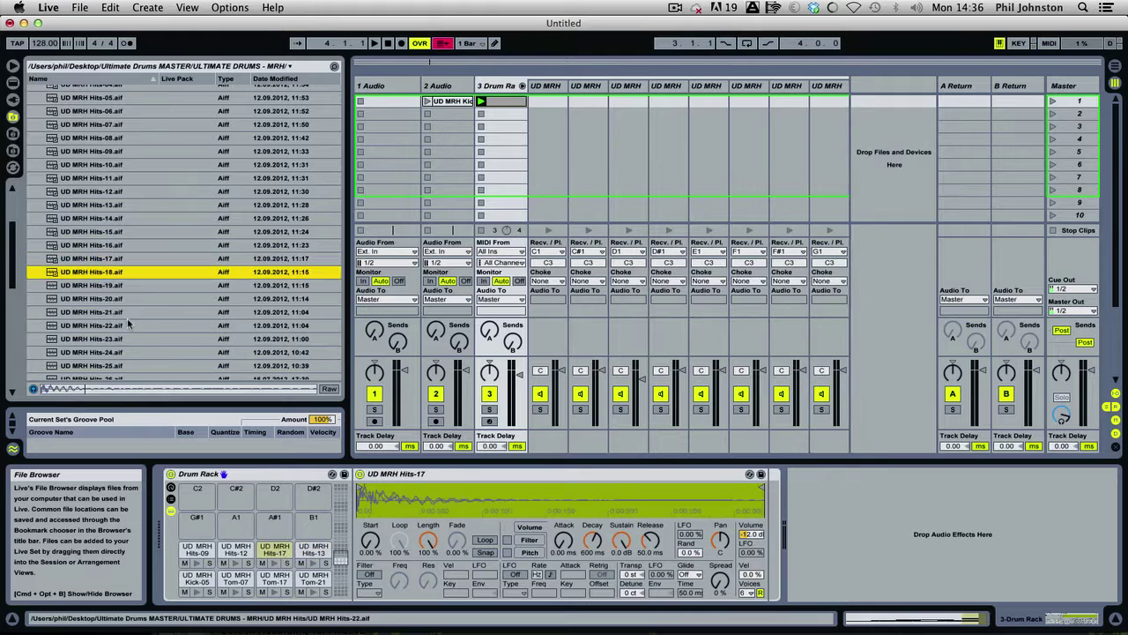
key(Down)
key(Up)
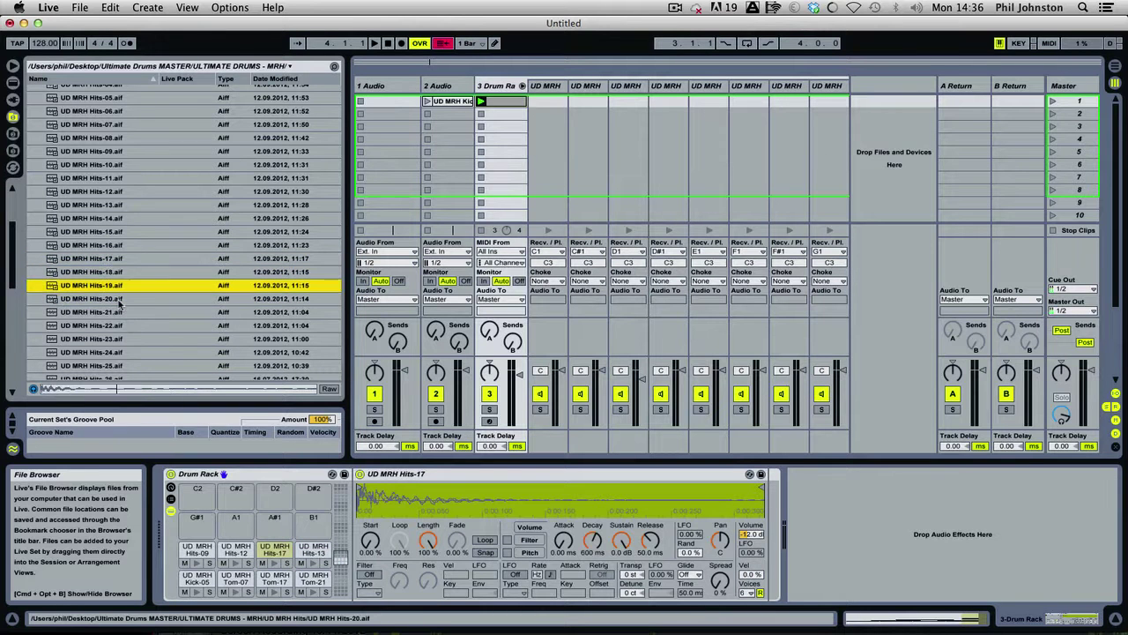
key(Down)
key(Down)
key(Down)
key(Down)
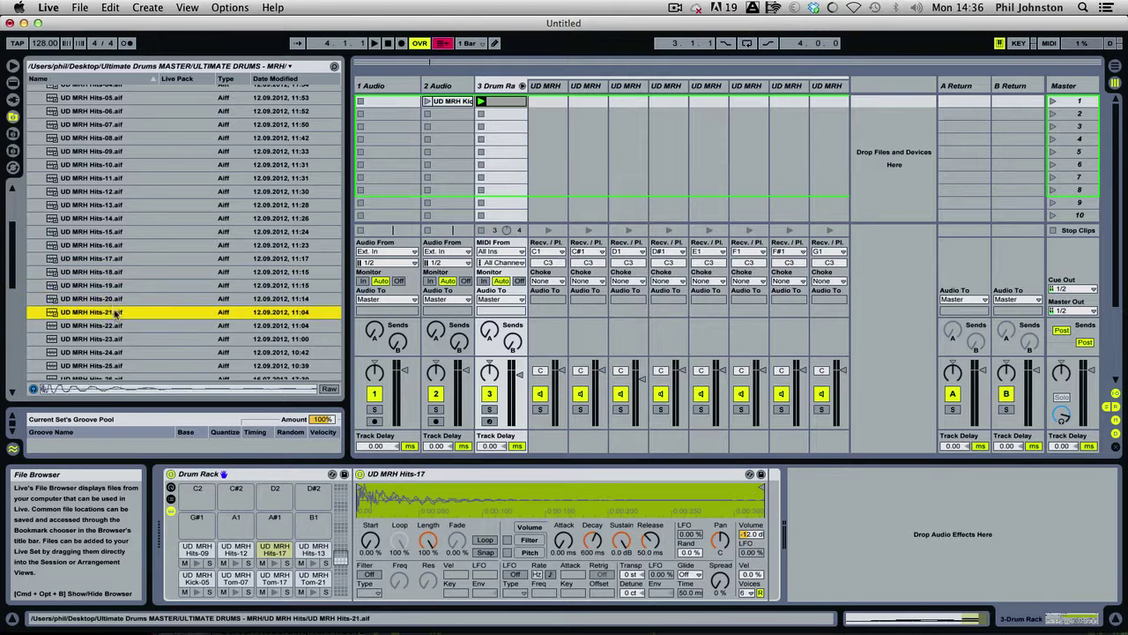
scroll(116, 328, down, 2)
key(Down)
key(Down)
key(Down)
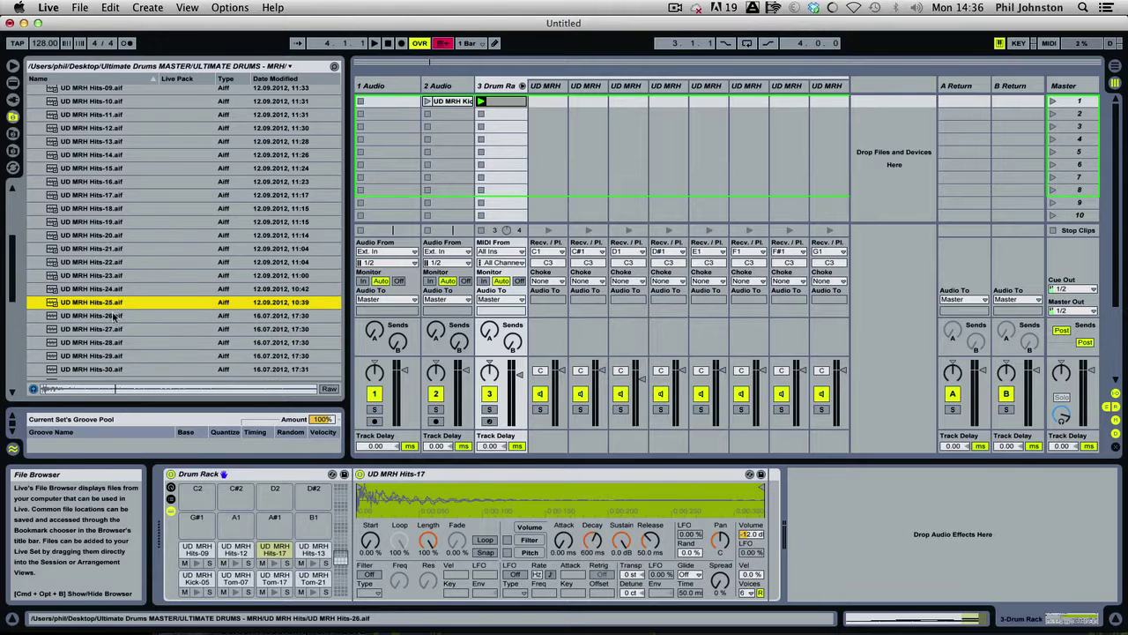
drag(115, 315, 198, 525)
Audition the samples from UD MRH Hits-27.aif onward and load UD MRH Hits-29.aif onto the A1 pad
key(Down)
key(Down)
key(Down)
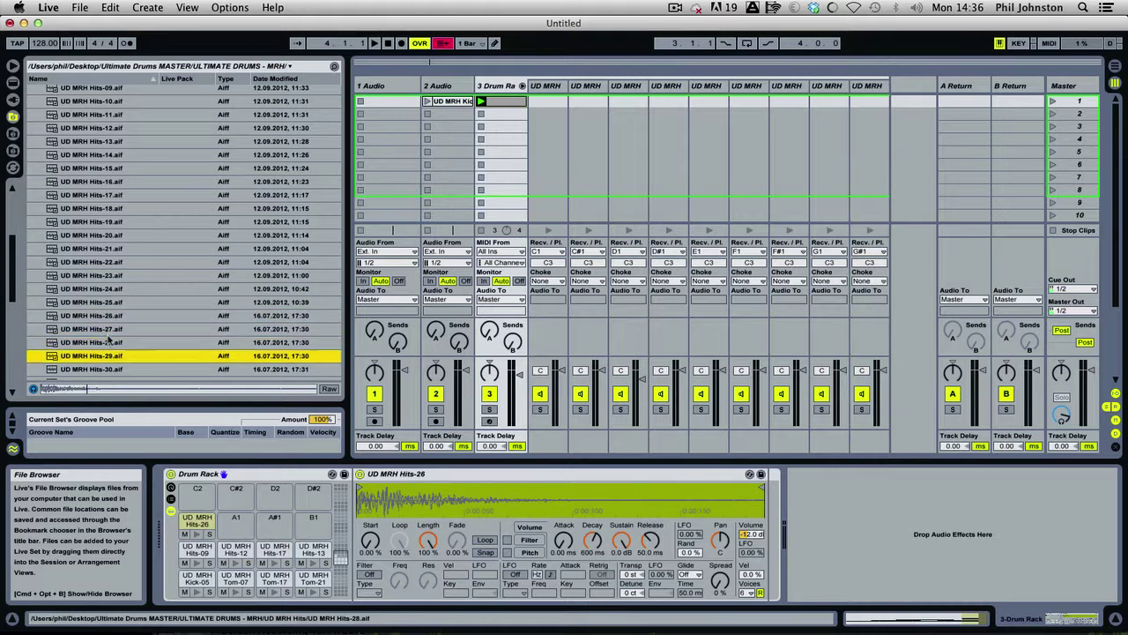
scroll(101, 225, down, 7)
key(Down)
key(Up)
drag(99, 166, 236, 520)
Audition UD MRH Hits-30.aif through UD MRH Hits-42.aif and load UD MRH Hits-42.aif onto the A#1 pad
key(Down)
key(Down)
key(Down)
key(Down)
key(Down)
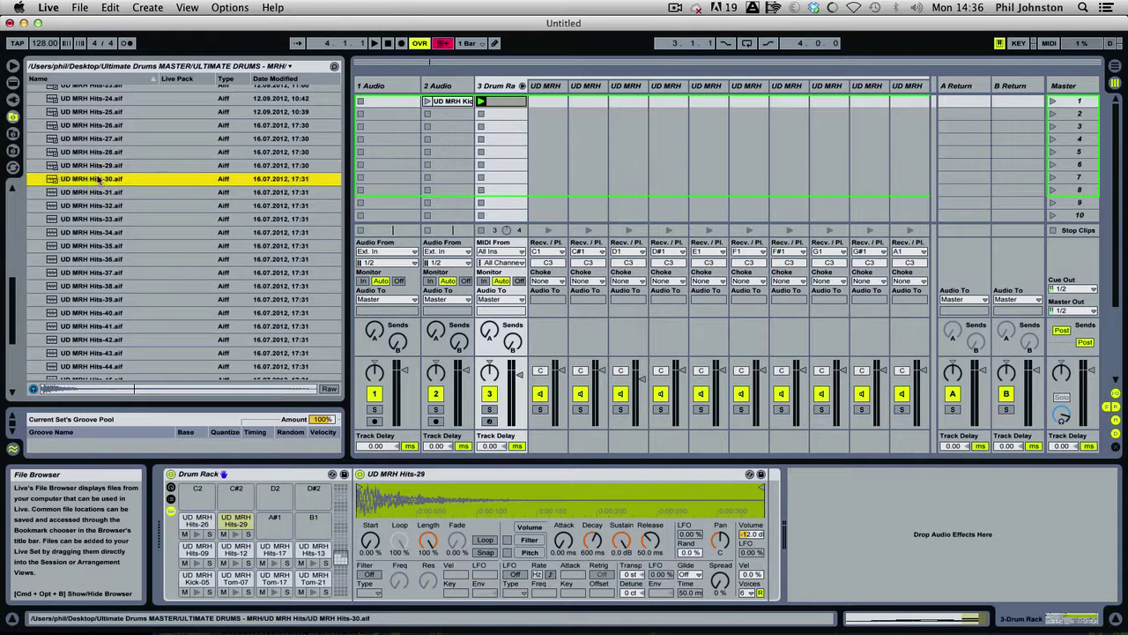
key(Down)
key(Down)
key(Down)
key(Down)
key(Down)
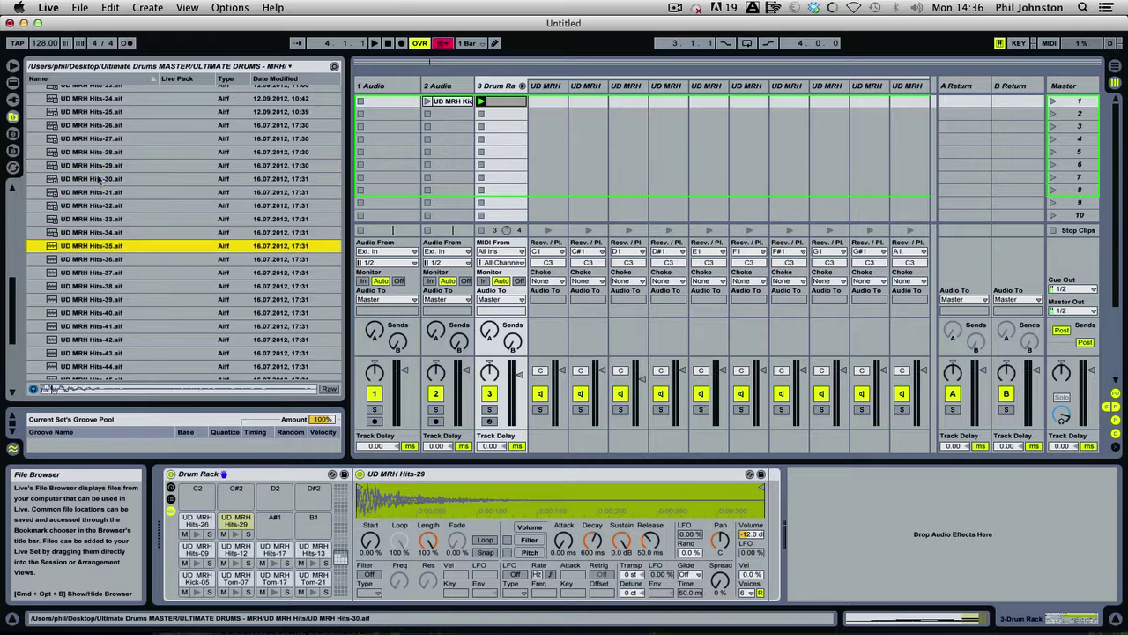
key(Down)
key(Down)
key(Down)
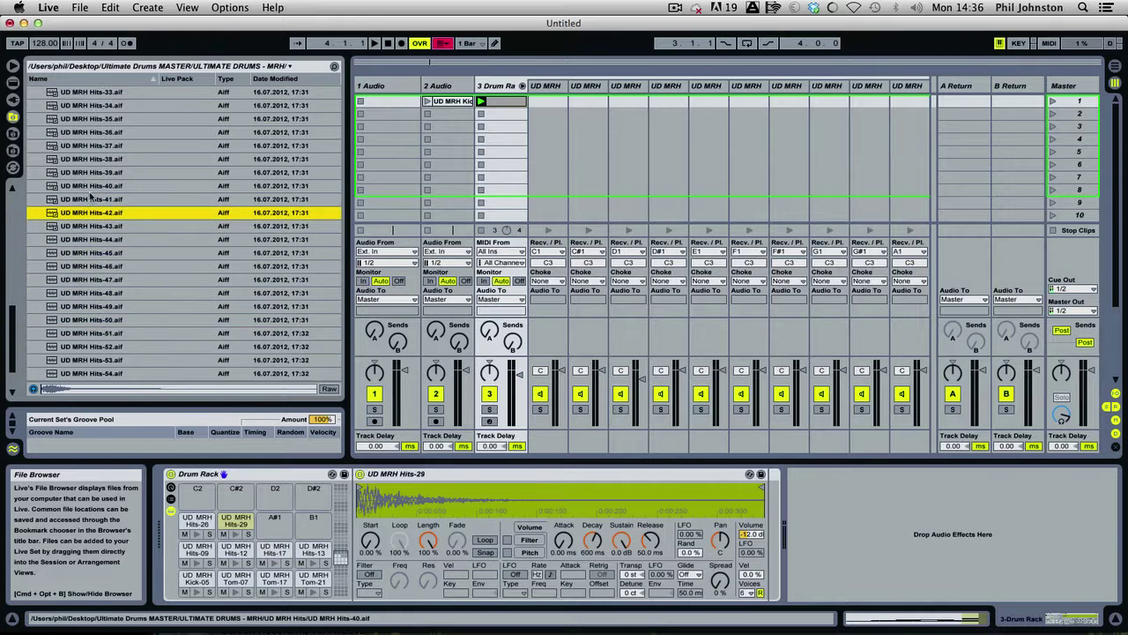
drag(88, 212, 242, 425)
drag(279, 527, 275, 524)
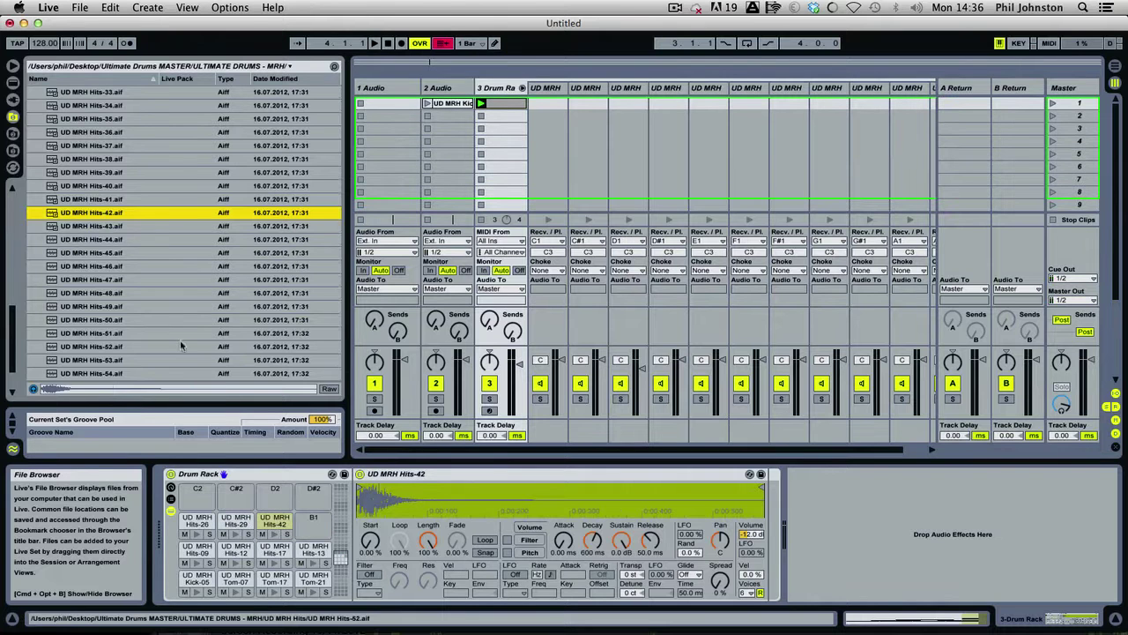
Audition UD MRH Hits-43.aif through UD MRH Hits-54.aif and load UD MRH Hits-54.aif onto the B1 pad
scroll(91, 257, down, 2)
key(Down)
key(Down)
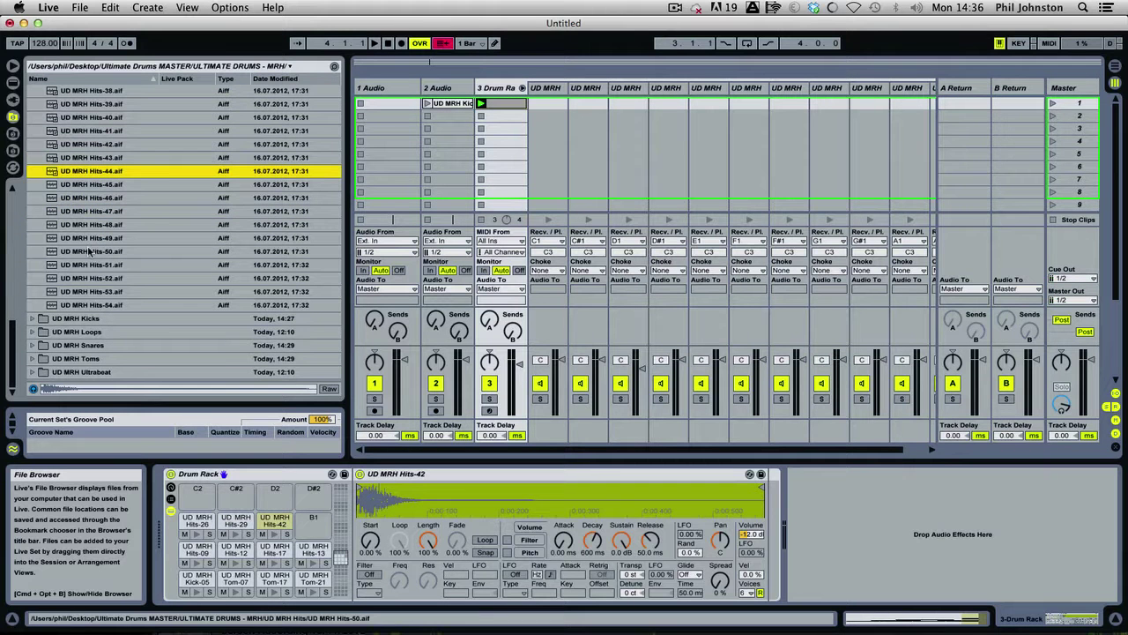
key(Down)
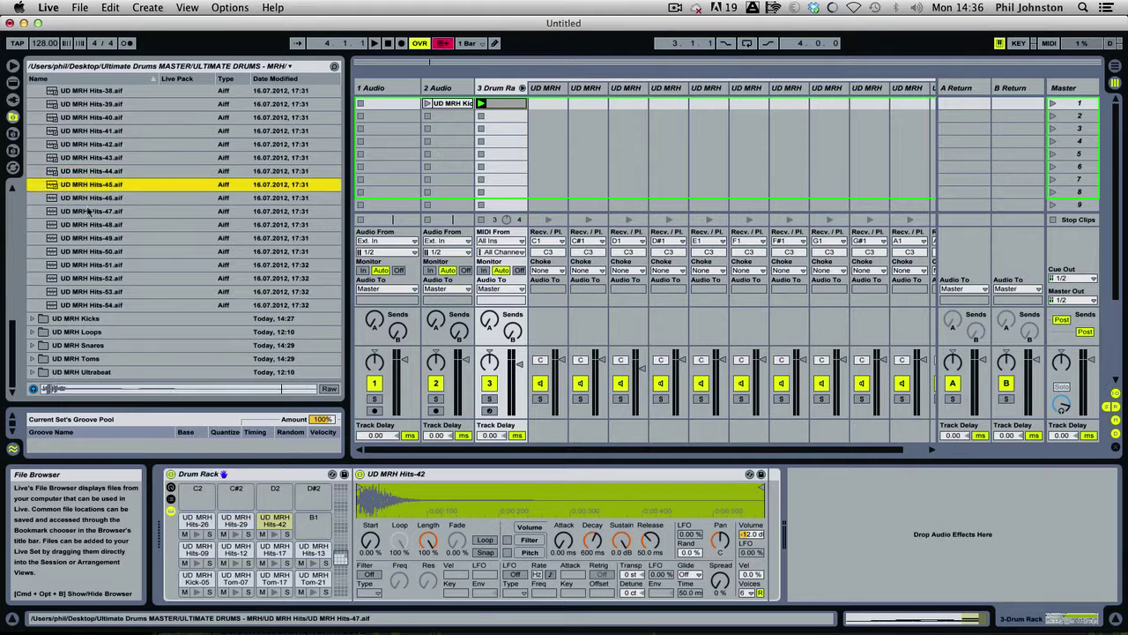
key(Down)
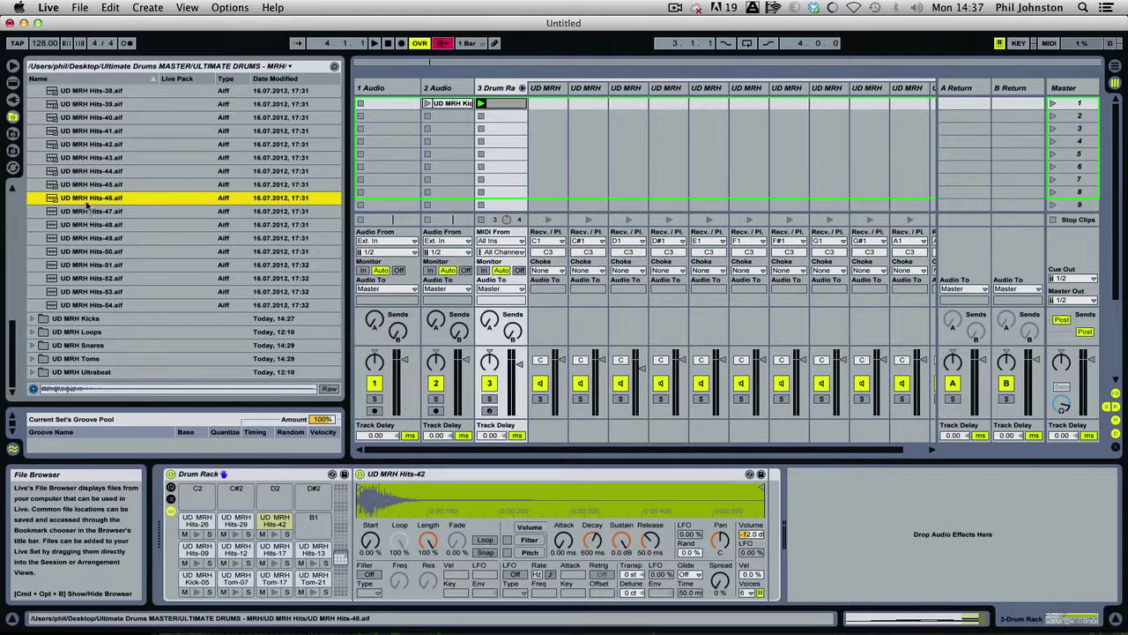
key(Up)
key(Down)
key(Down)
key(Down)
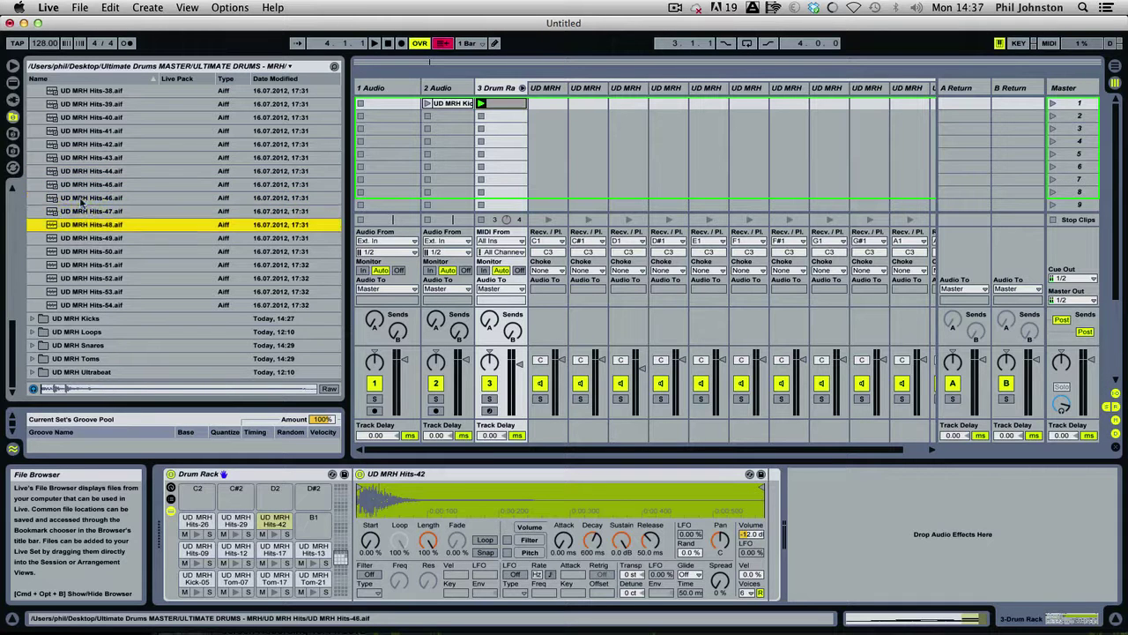
key(Down)
key(Down)
key(Down)
key(Down)
key(Down)
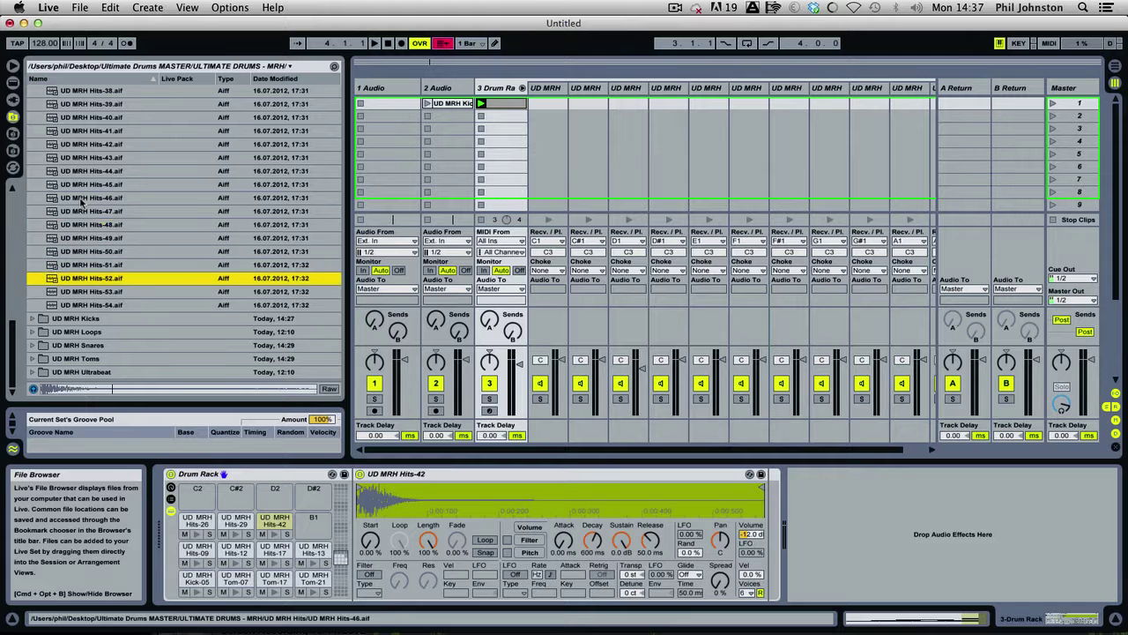
key(Down)
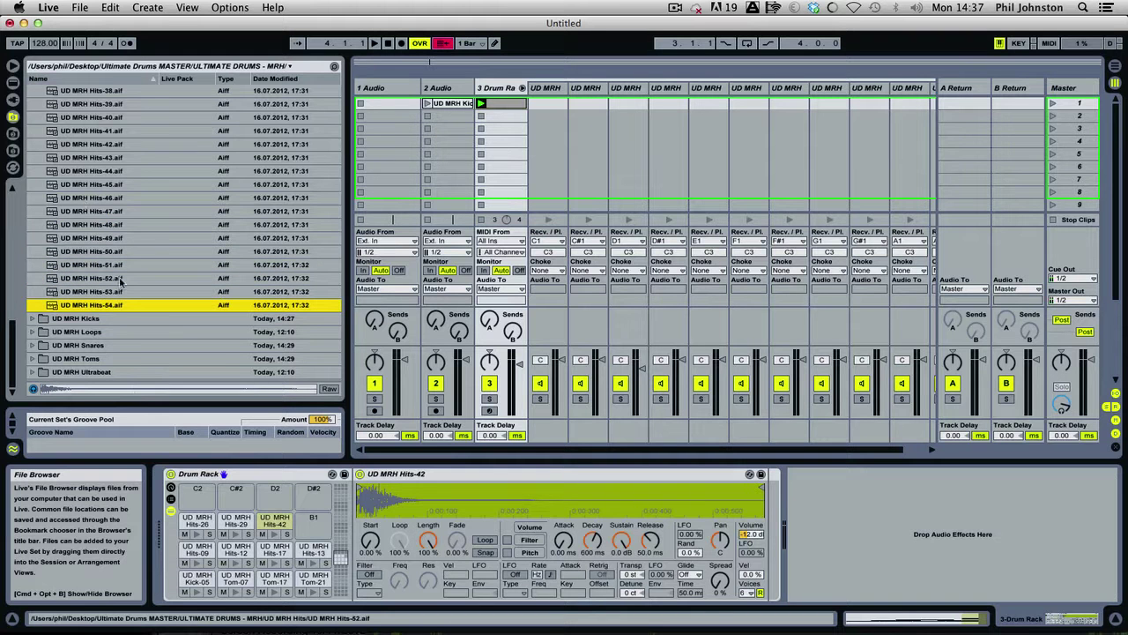
drag(95, 304, 316, 520)
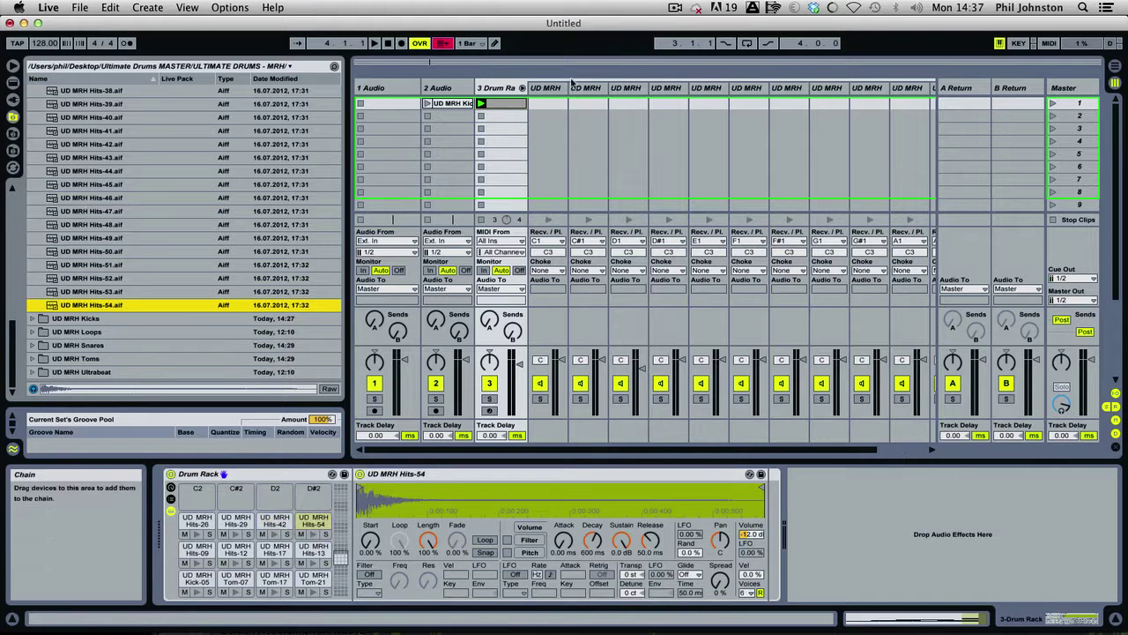
Collapse the Drum Rack track's chains in the mixer and open its clip's notes, playing the beat briefly
click(521, 88)
click(502, 101)
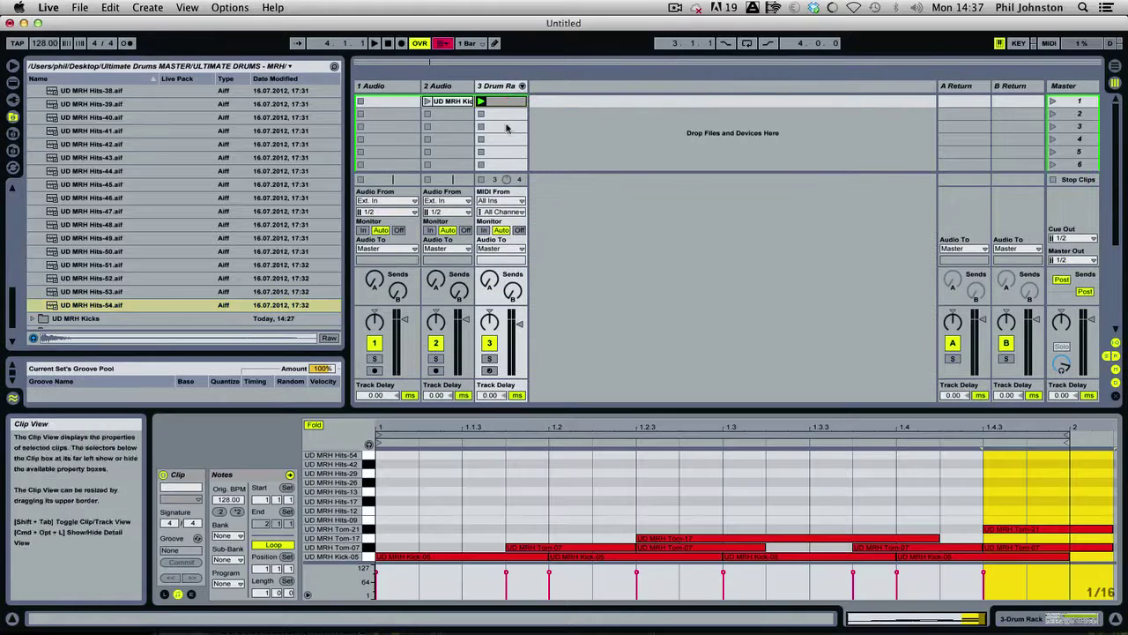
scroll(428, 527, down, 1)
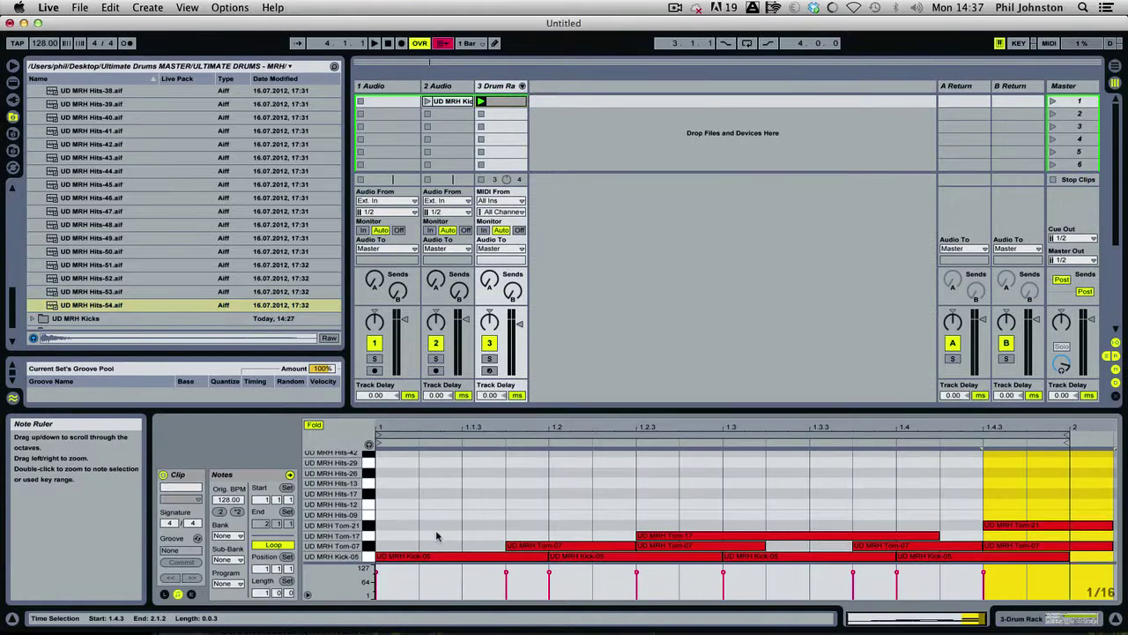
key(space)
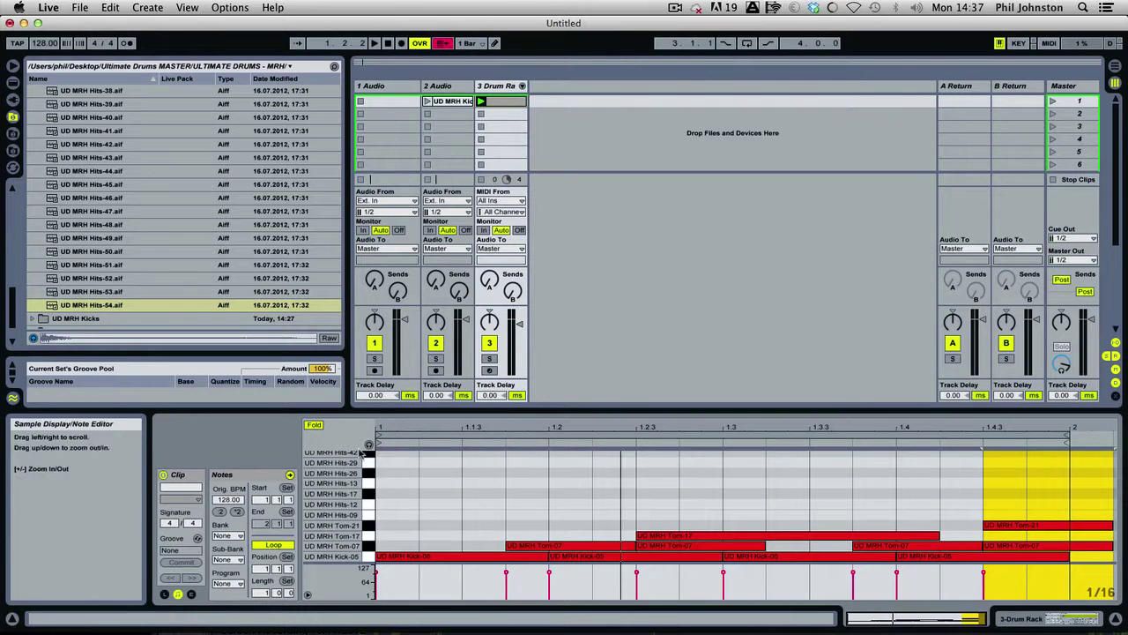
Enable note preview in the MIDI editor and audition the UD MRH Tom-21 and UD MRH Hits-09 keys
click(369, 453)
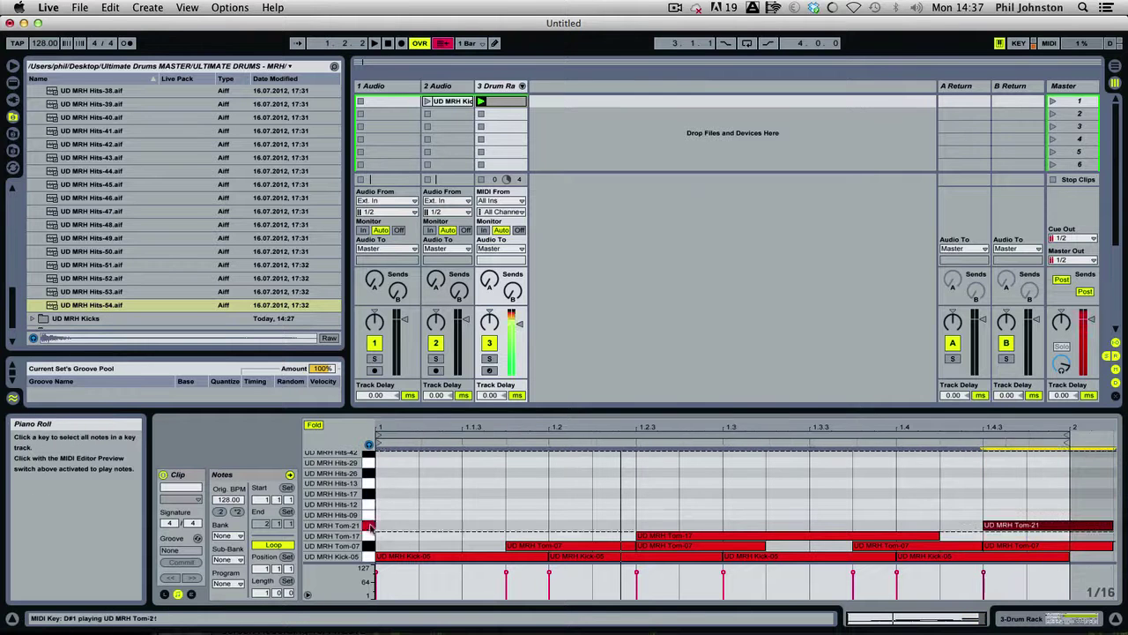
click(370, 524)
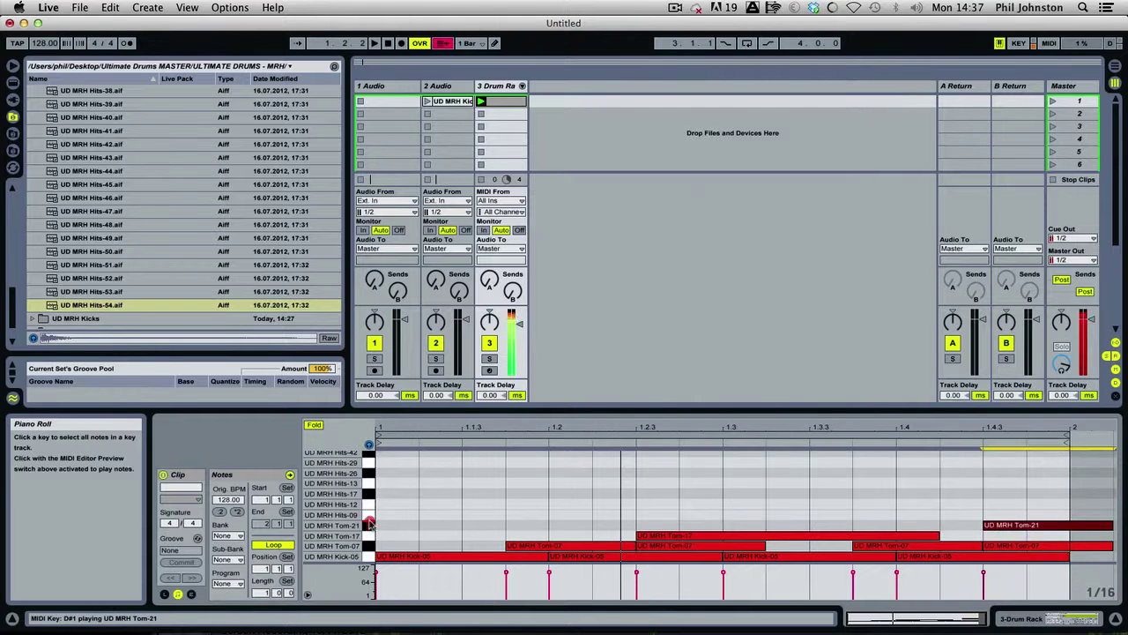
click(370, 515)
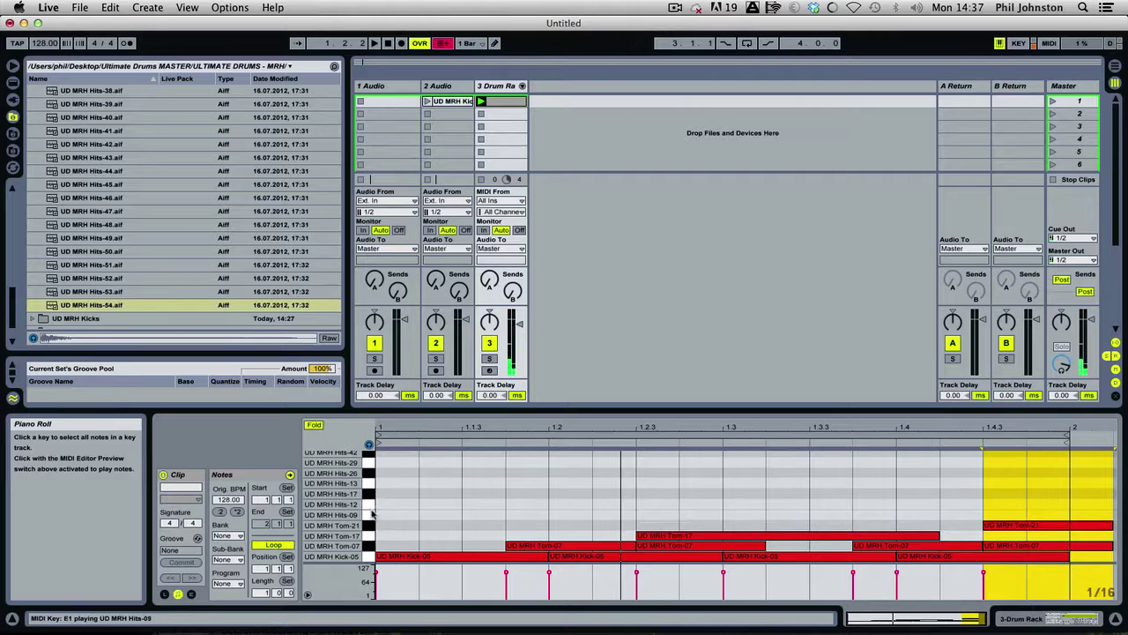
Add 1/16 notes for UD MRH Hits-09 at 1.1.2, Hits-12 at 1.1.3 and Hits-17 at 1.1.4, with the clip playing
double_click(435, 515)
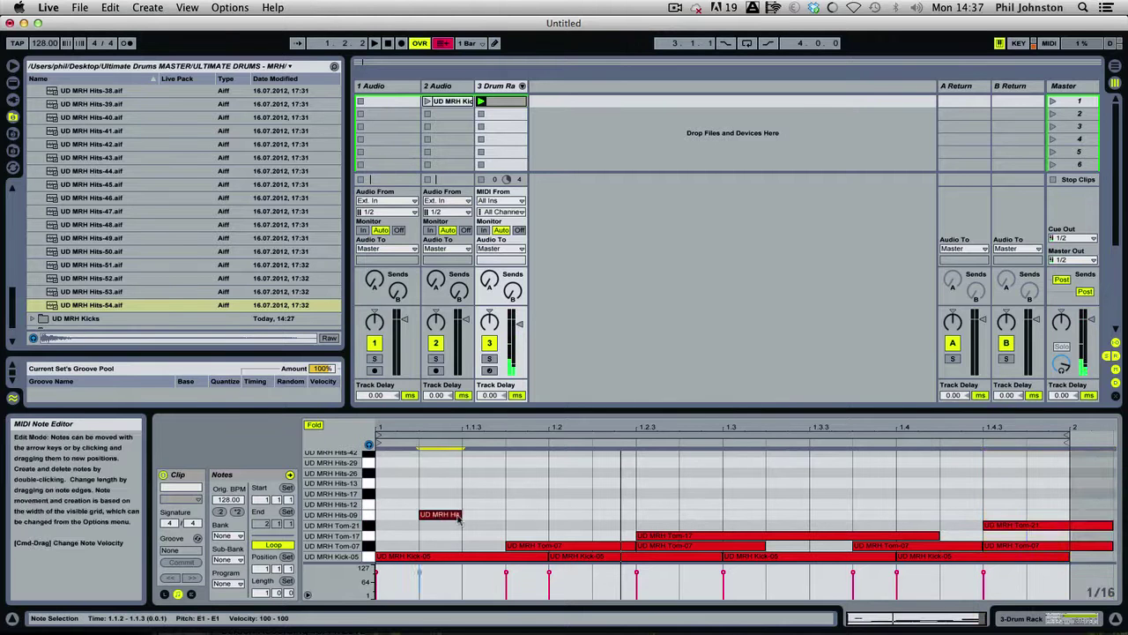
key(space)
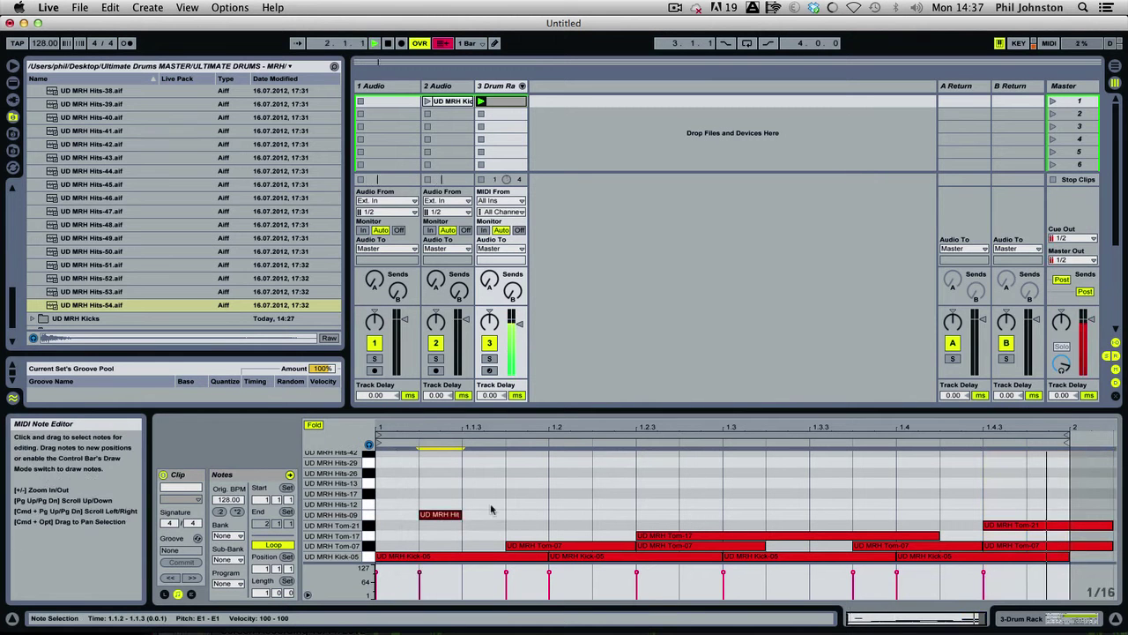
double_click(498, 503)
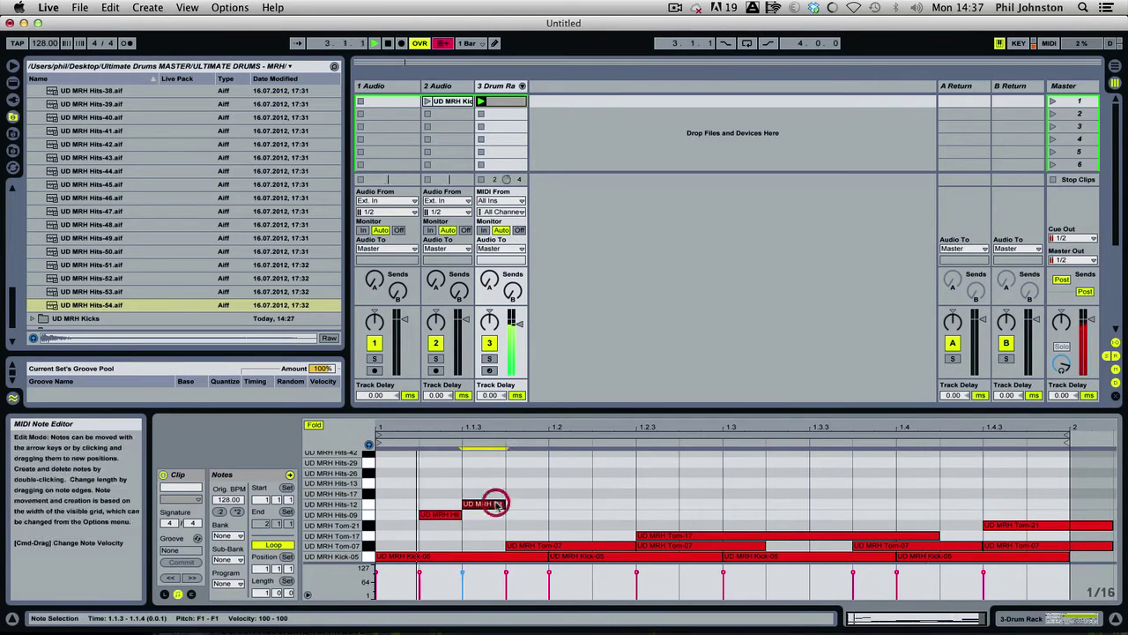
double_click(528, 494)
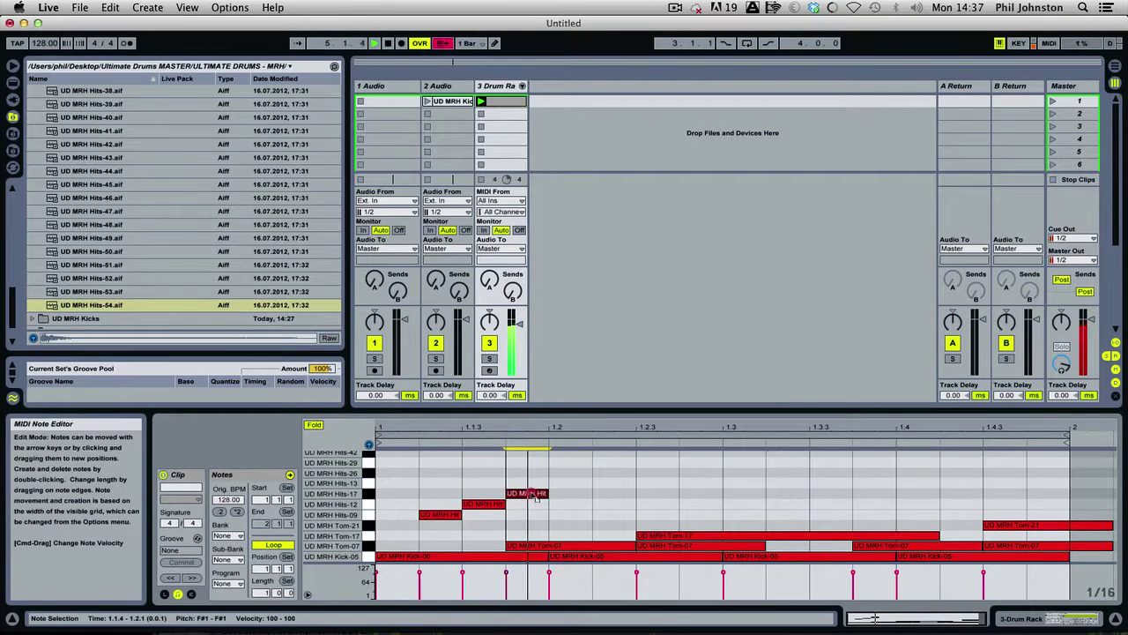
Add 1/16 notes for UD MRH Hits-13 at 1.2.2, Hits-26 at 1.2.3 and Hits-29 at 1.2.4 while the clip plays
double_click(608, 482)
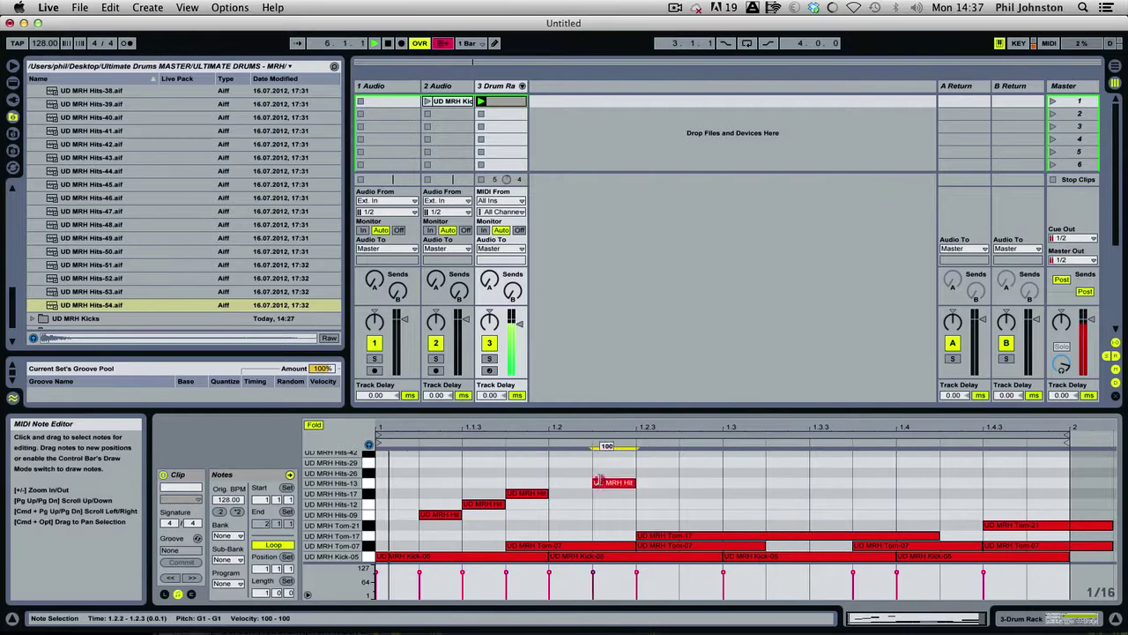
double_click(657, 473)
double_click(699, 462)
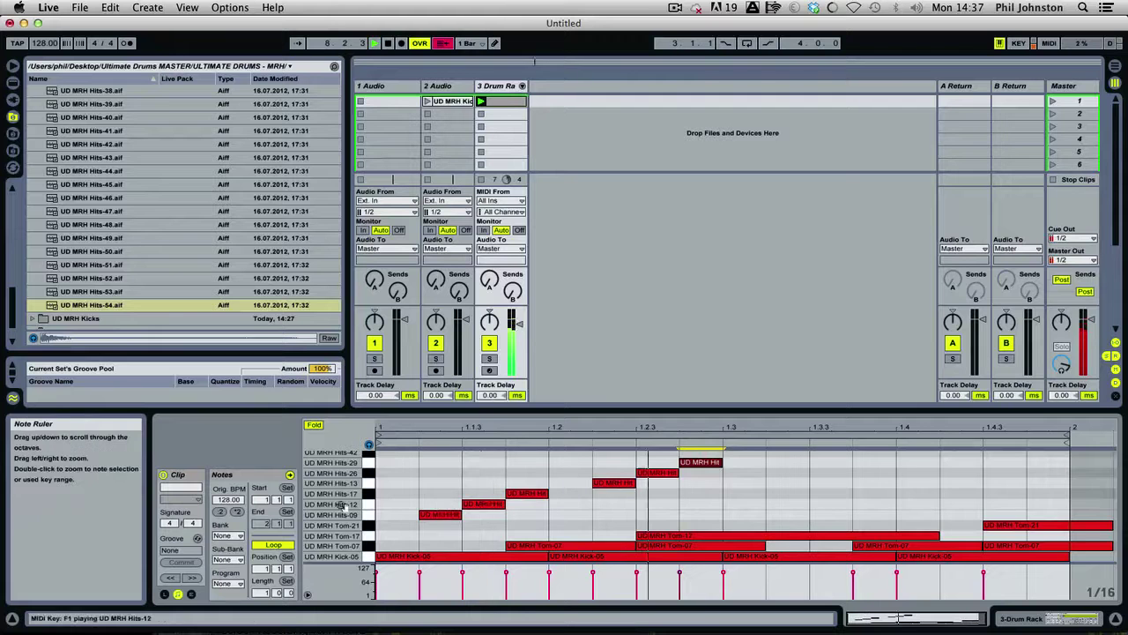
Stop playback, add 1/16 notes for UD MRH Hits-42 at 1.3.2 and Hits-54 at 1.3.3, and restart playback
drag(339, 493, 338, 502)
key(space)
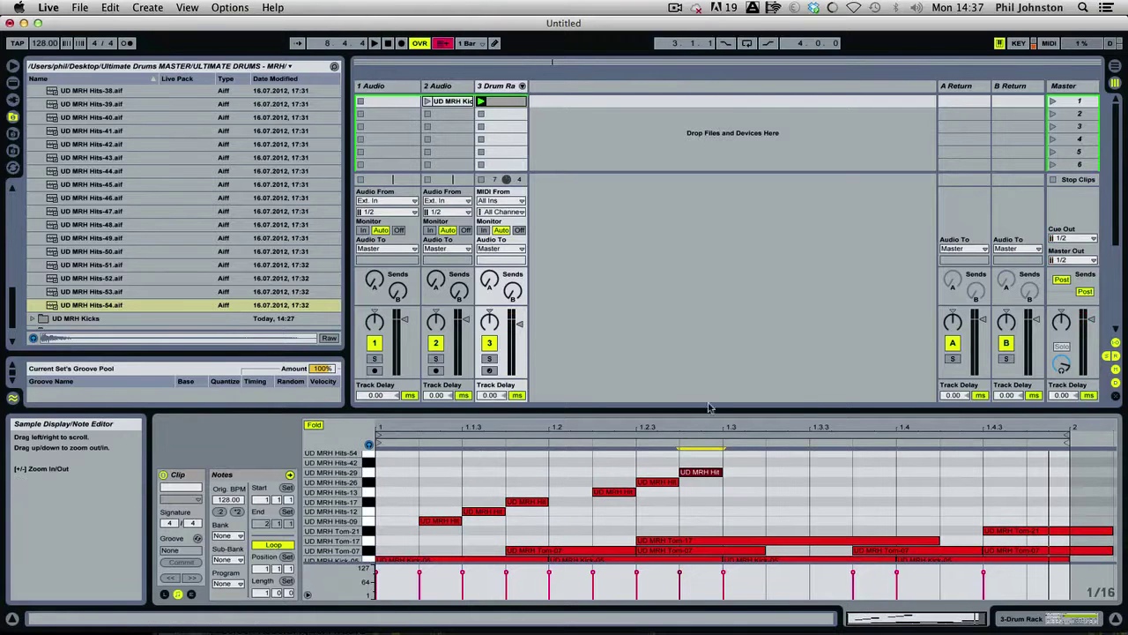
double_click(787, 462)
double_click(828, 453)
key(space)
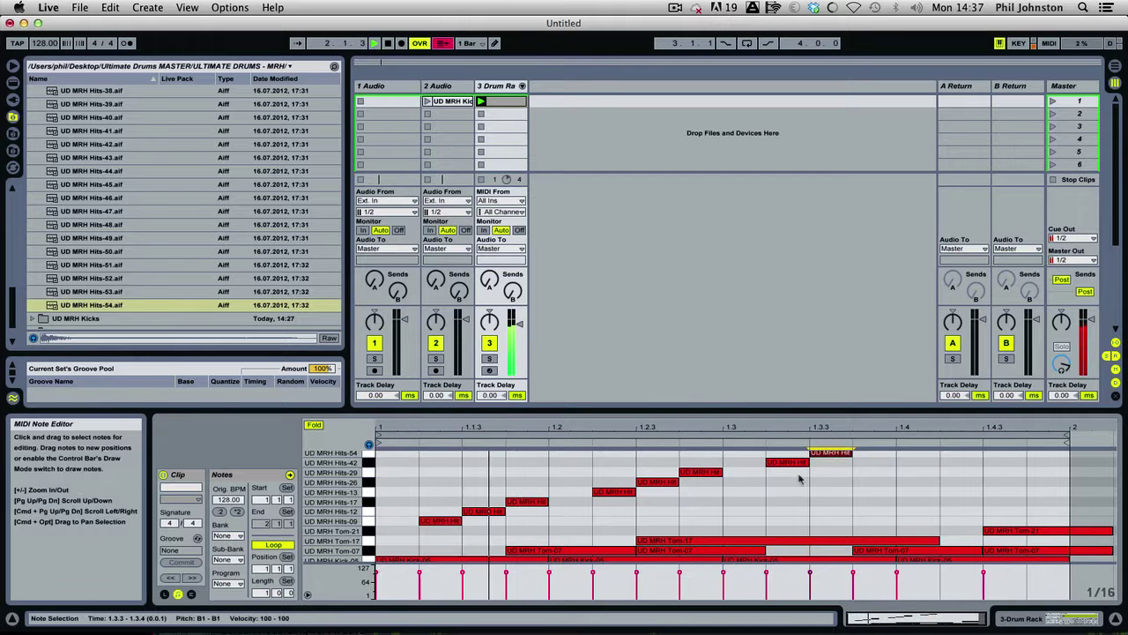
Enlarge the MIDI editor and add 1/16 notes for UD MRH Hits-42 at 1.4.1, Hits-29 at 1.4.2 and Hits-26 at 1.4.4
drag(703, 409, 702, 308)
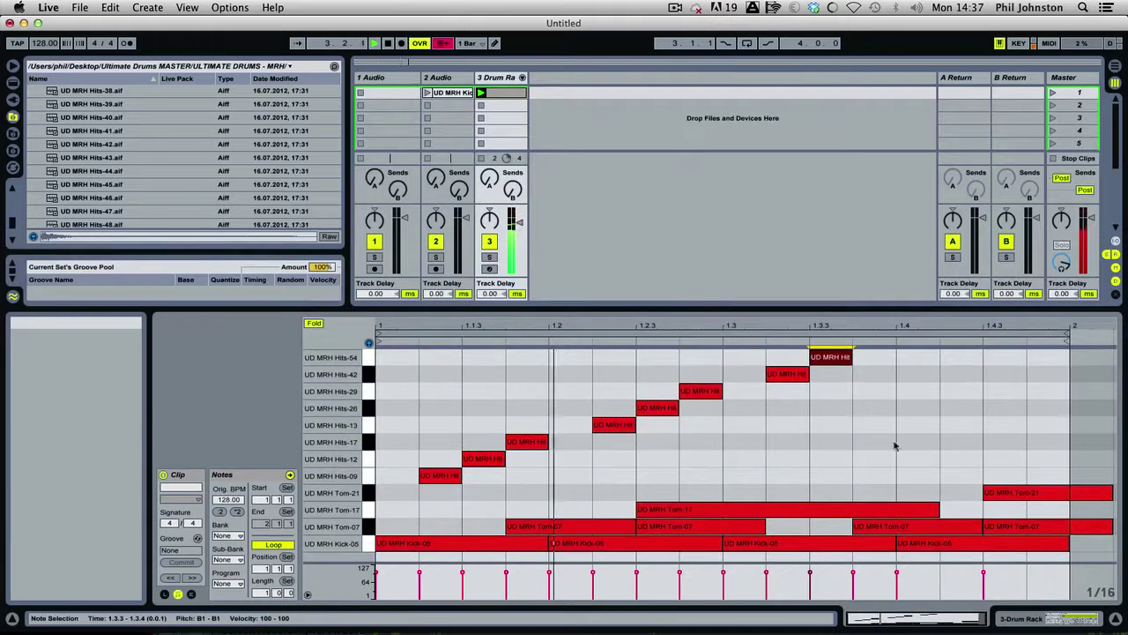
double_click(912, 375)
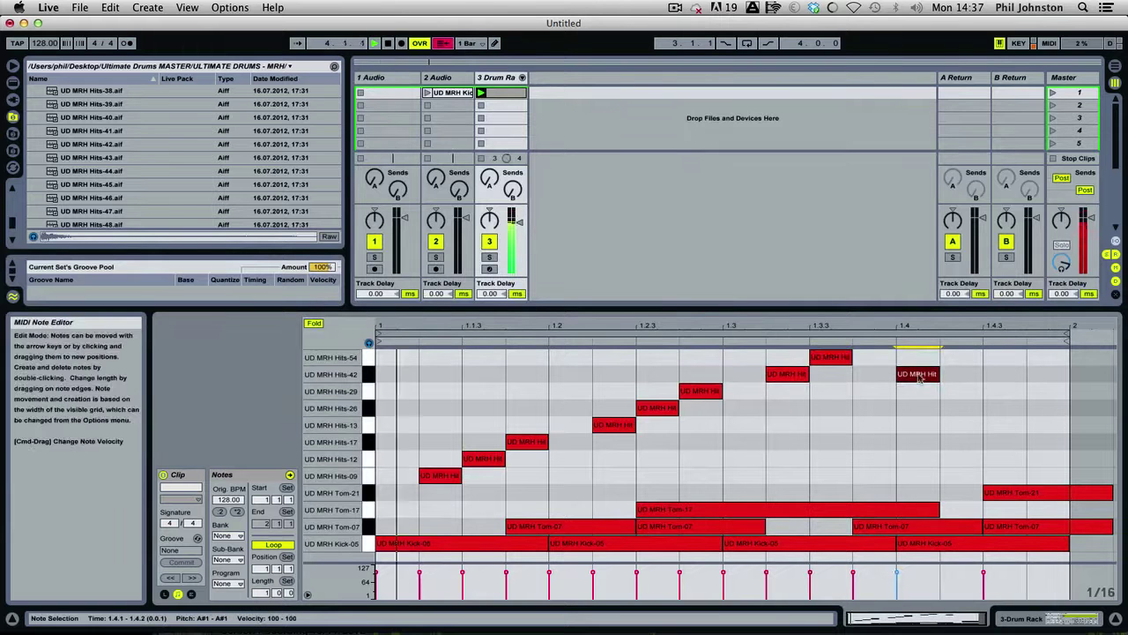
double_click(960, 390)
double_click(1057, 391)
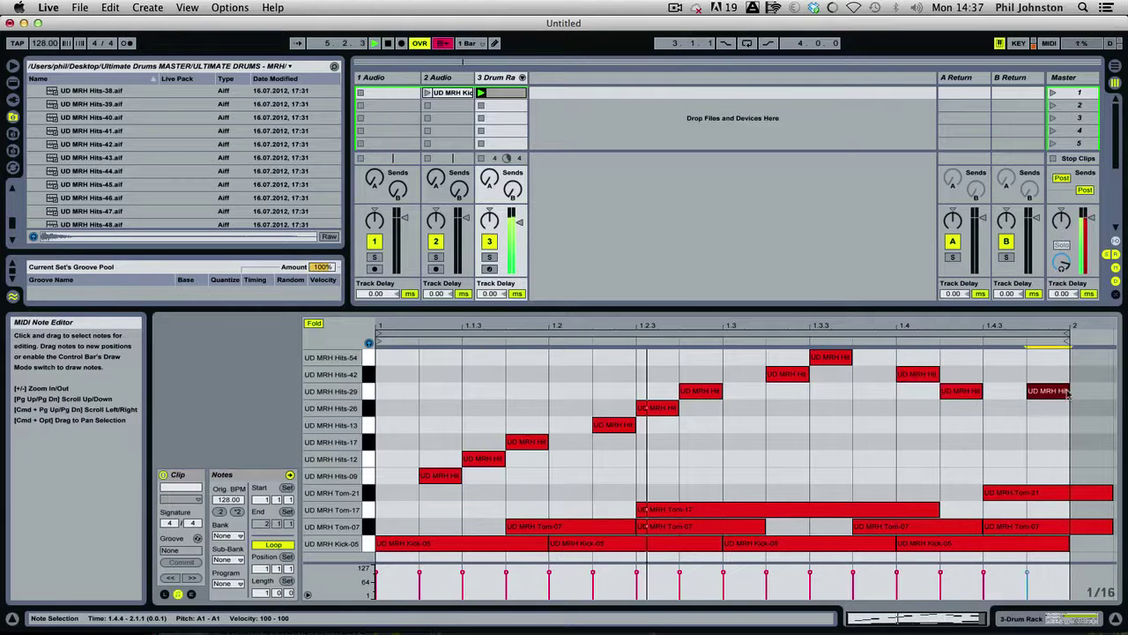
drag(1043, 393, 1040, 418)
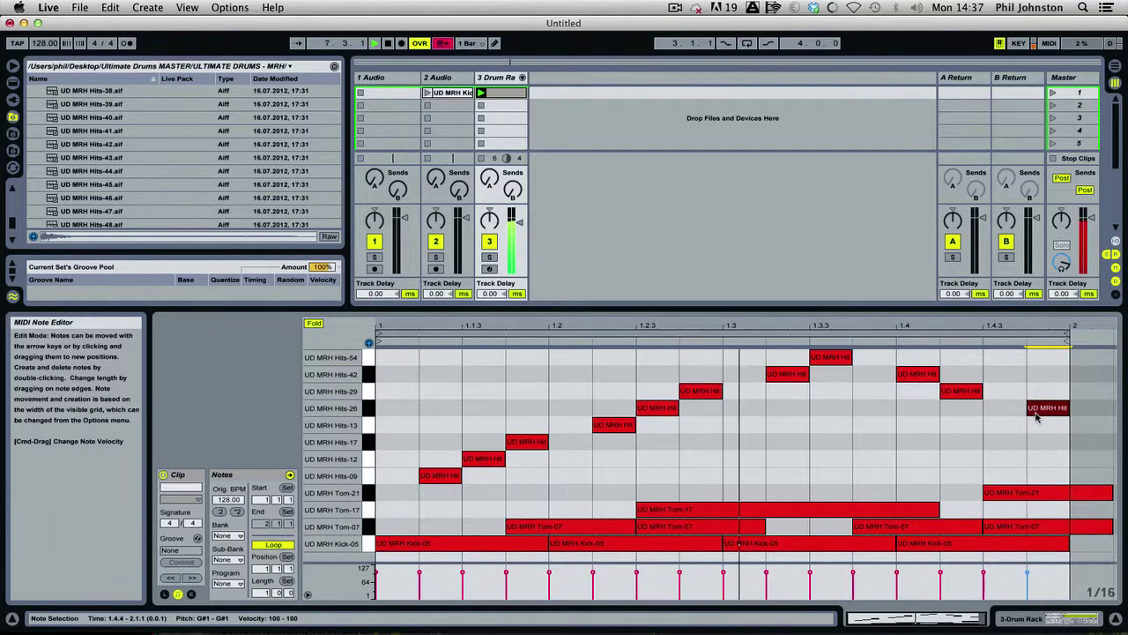
click(695, 395)
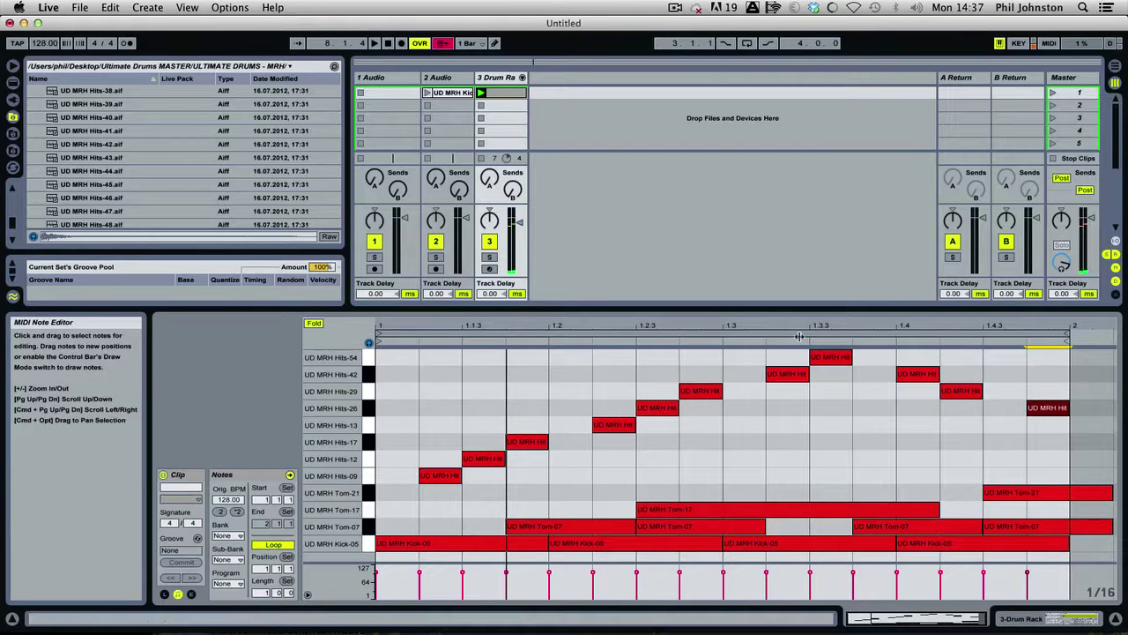
key(space)
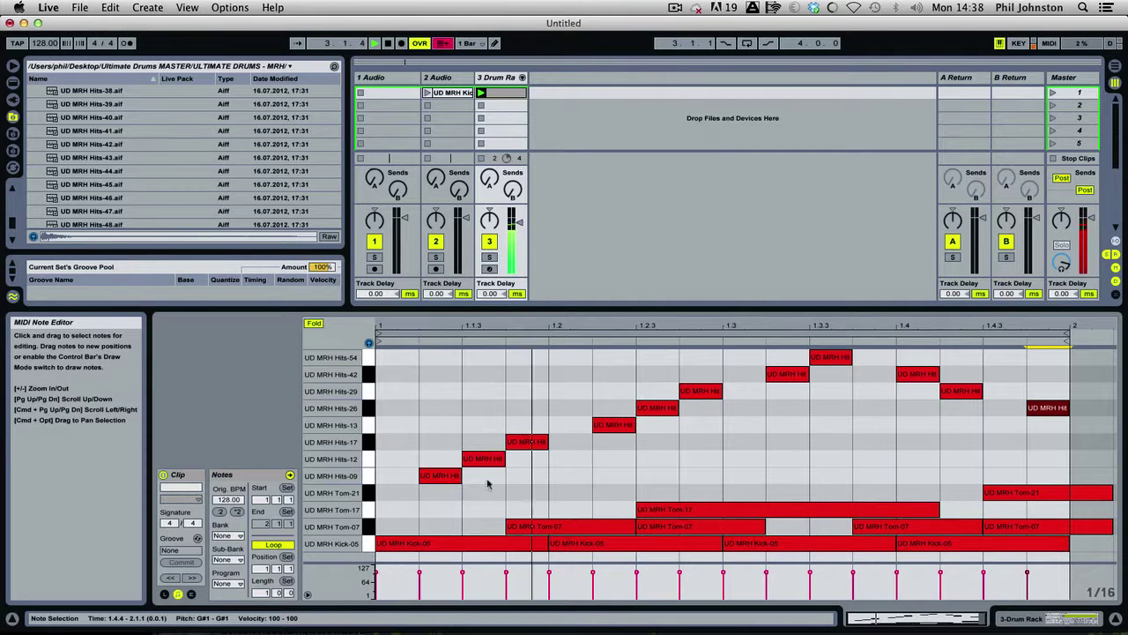
Copy the UD MRH Hits-09, Hits-12 and Hits-17 notes one row higher starting at 1.3.2, and delete the Hits-42 and Hits-54 notes above them
key(space)
drag(408, 480, 550, 438)
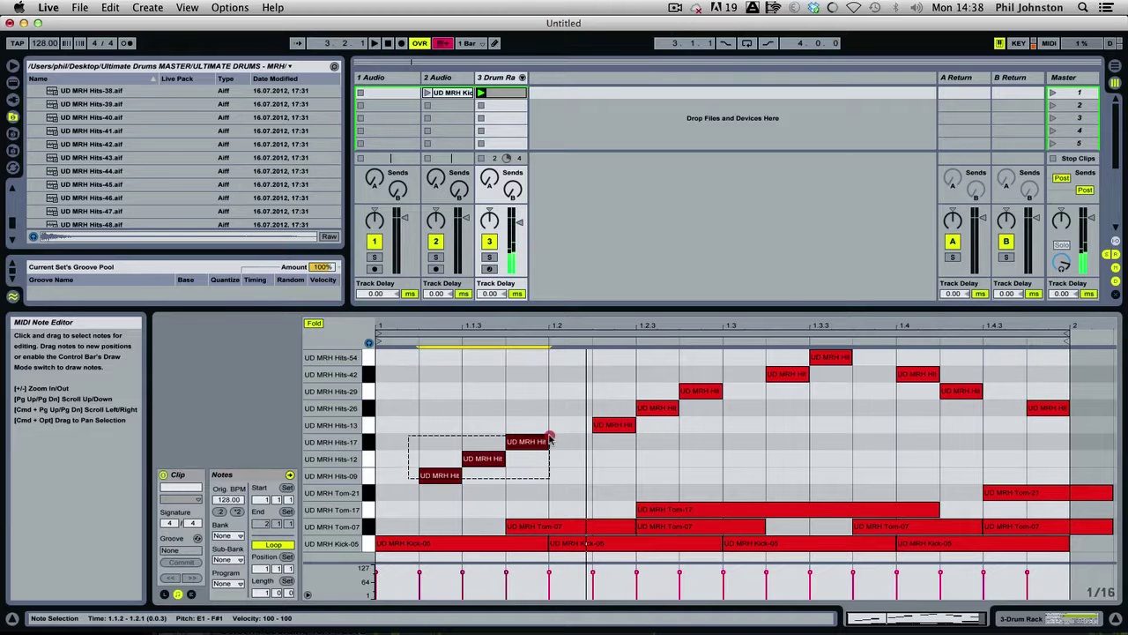
drag(457, 476, 784, 463)
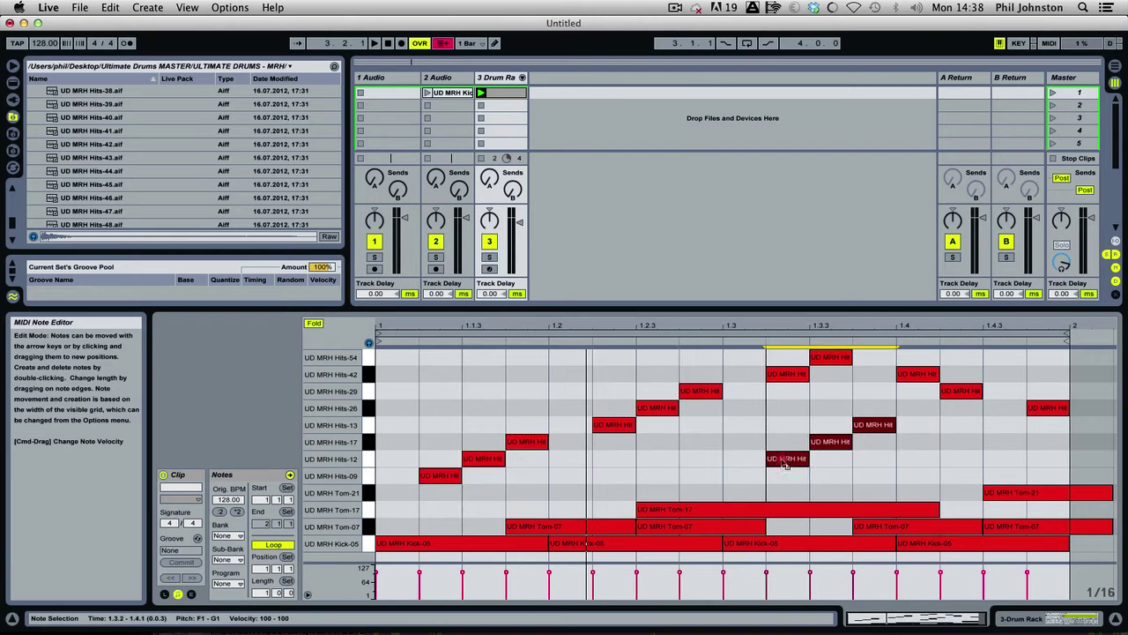
drag(777, 414, 850, 351)
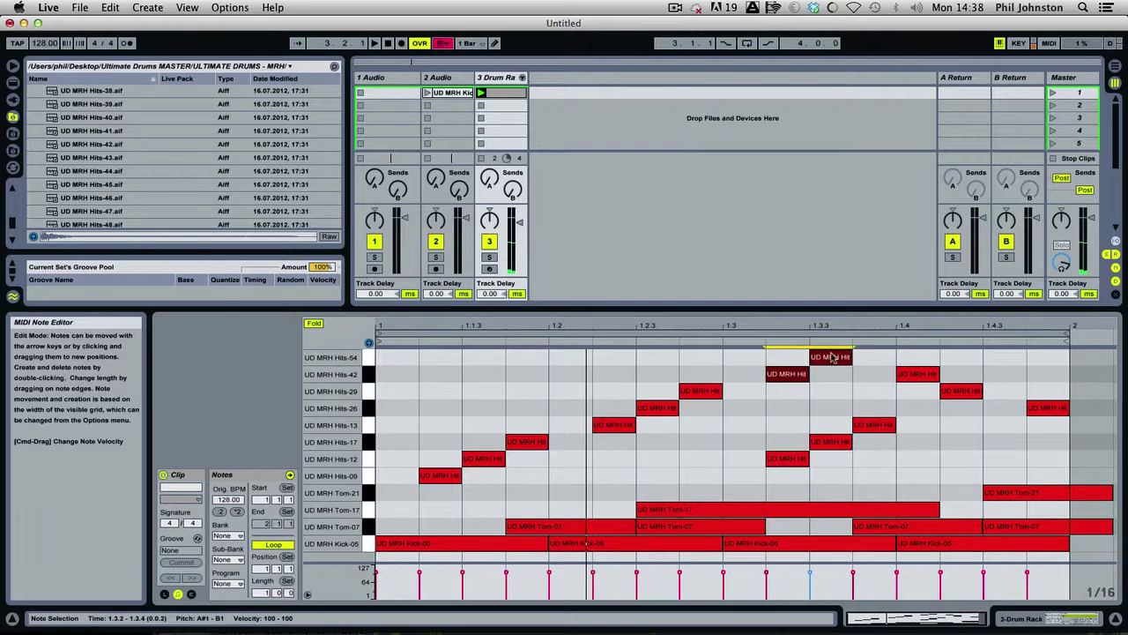
key(Delete)
key(space)
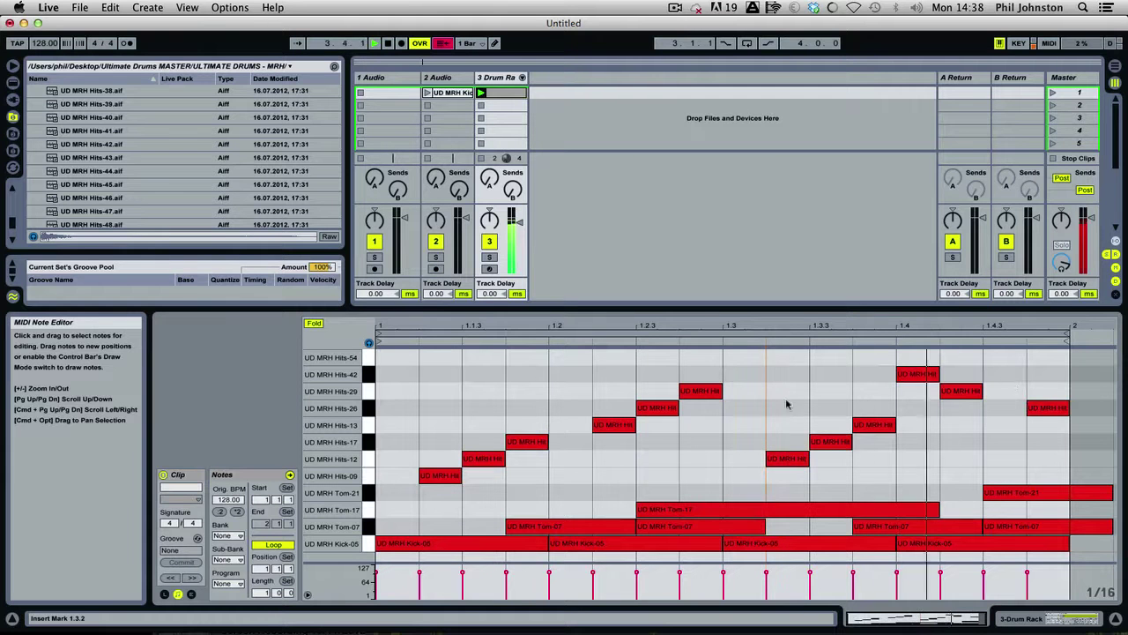
Move the 1.2.4 note to UD MRH Hits-13 and audition that key, and delete the Hits-13 notes at 1.2.4 and 1.2.2
drag(712, 390, 712, 425)
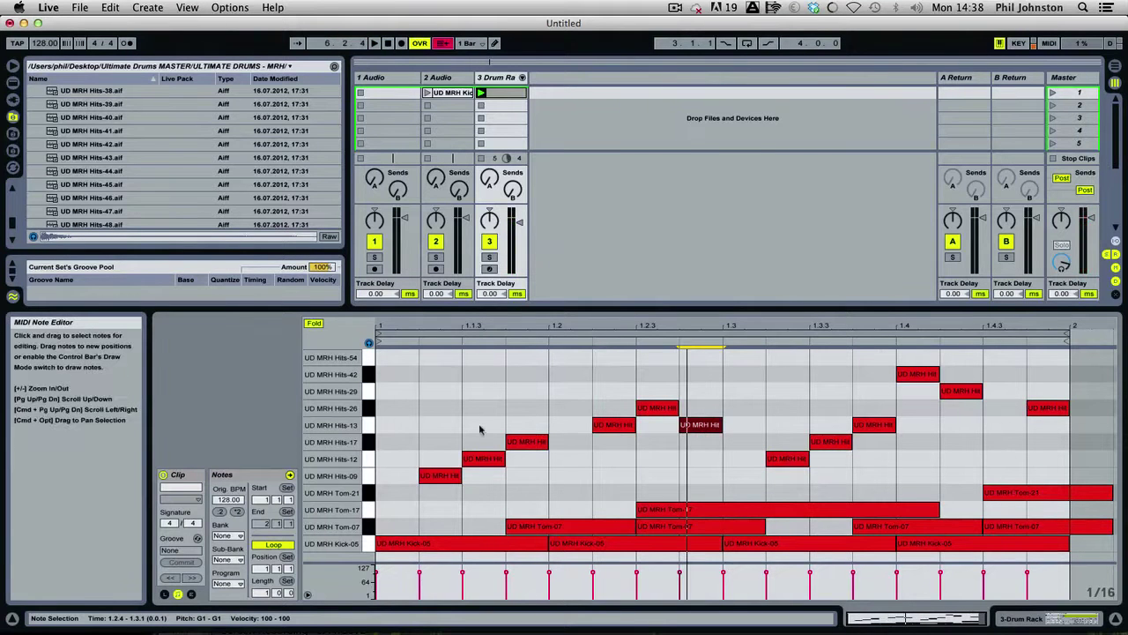
click(366, 425)
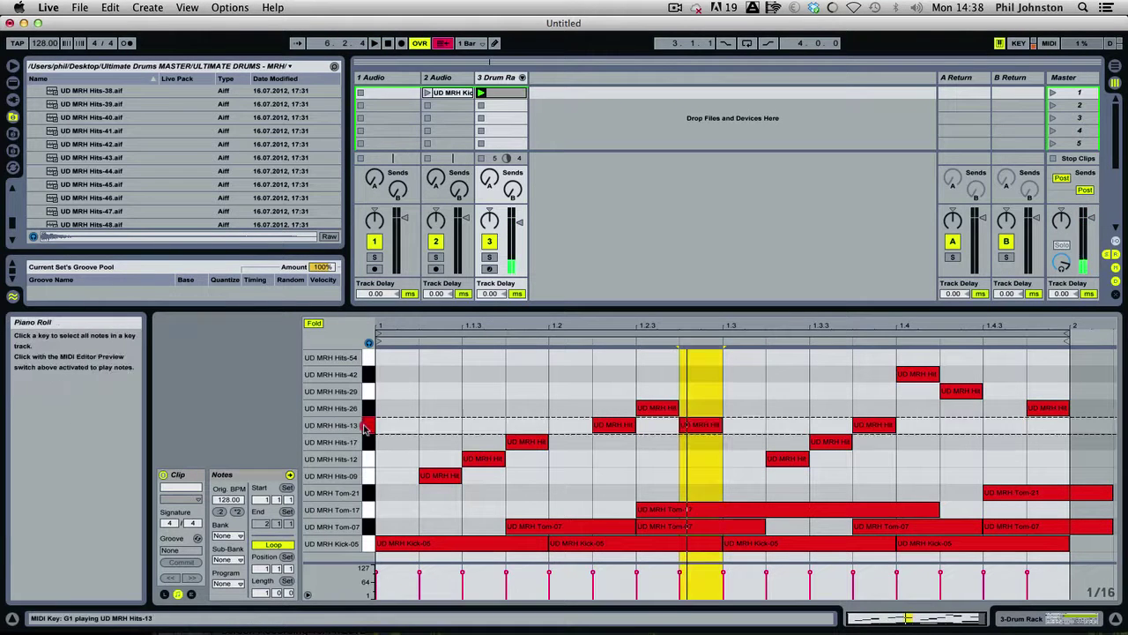
mouse_move(696, 425)
mouse_down()
mouse_move(749, 425)
mouse_move(693, 427)
mouse_up()
double_click(694, 426)
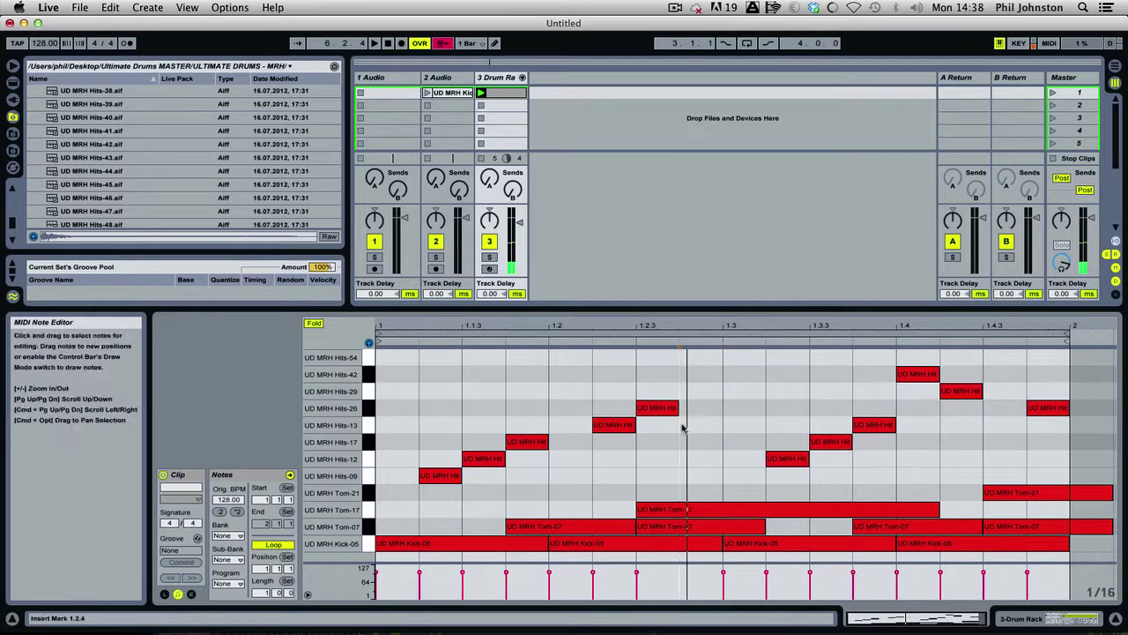
double_click(616, 425)
Move the UD MRH Hits-13 note to 1.4.3, extended to 2.1.1, and delete the Hits-26 note at 1.4.4
drag(884, 425, 1012, 423)
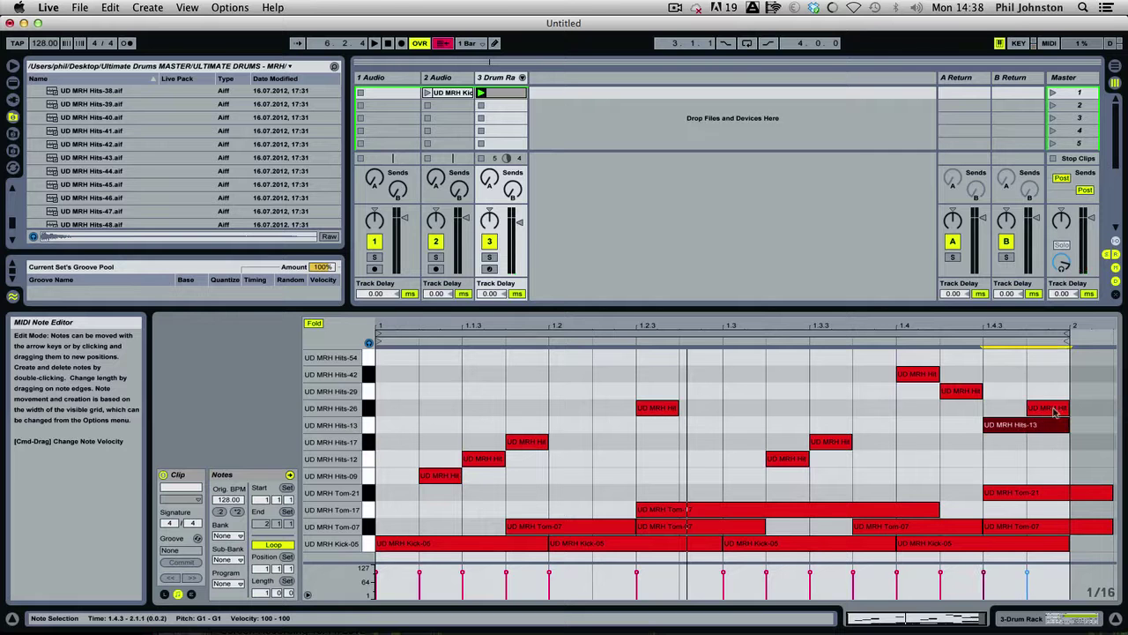
double_click(1055, 412)
key(space)
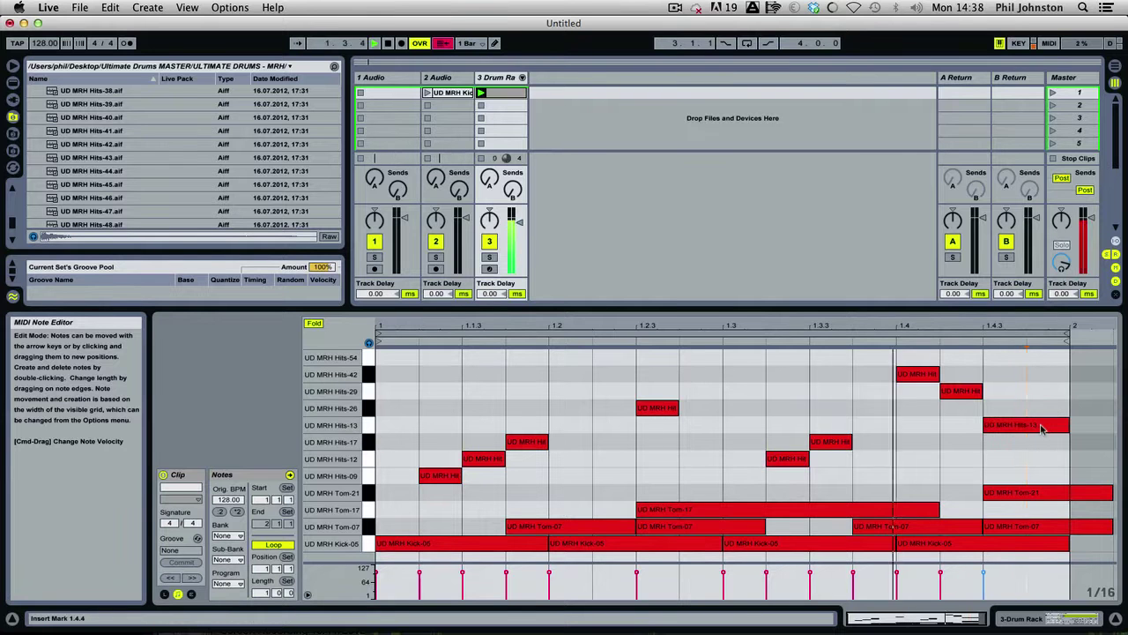
Lengthen the UD MRH Hits-13 note to span 1.4.2 to 2.1.1 and move the Hits-42 note to Hits-54 at 1.3.4
mouse_move(1040, 427)
mouse_down()
mouse_move(1025, 426)
mouse_move(1059, 426)
mouse_up()
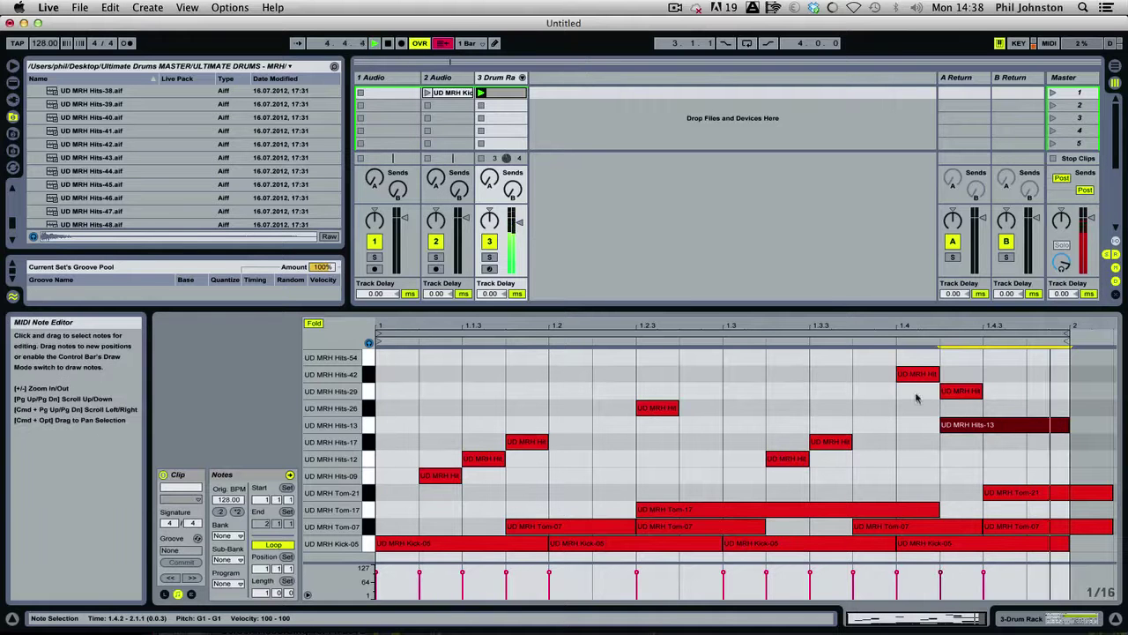
drag(923, 374, 881, 363)
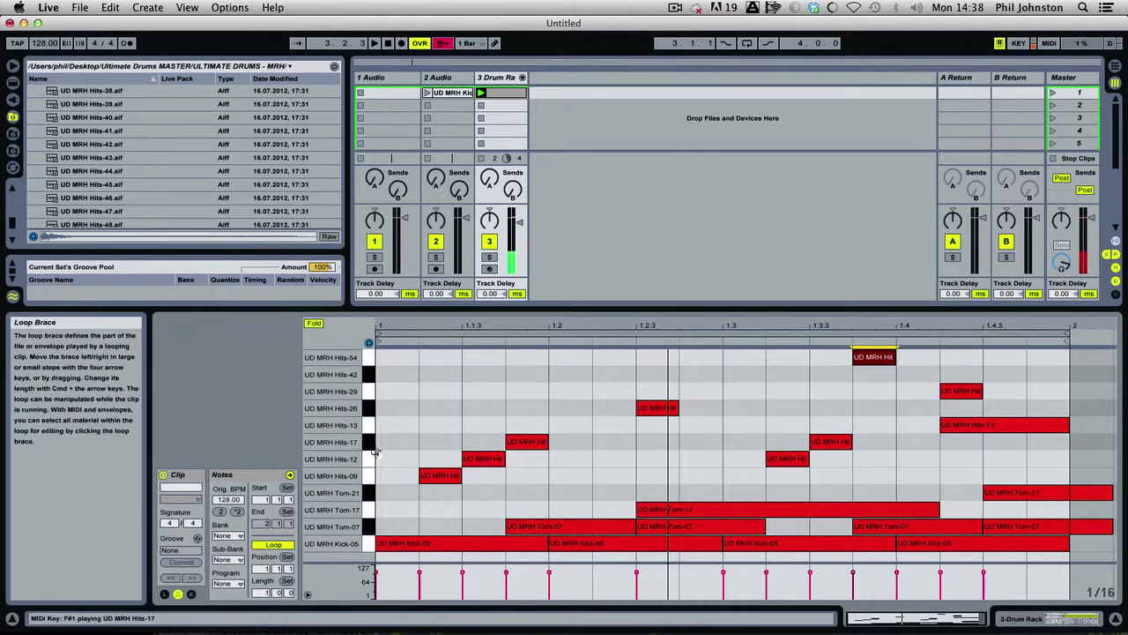
Delete every UD MRH Hits note from the clip, keeping the kick and tom notes, and shrink the MIDI editor
drag(421, 357, 978, 470)
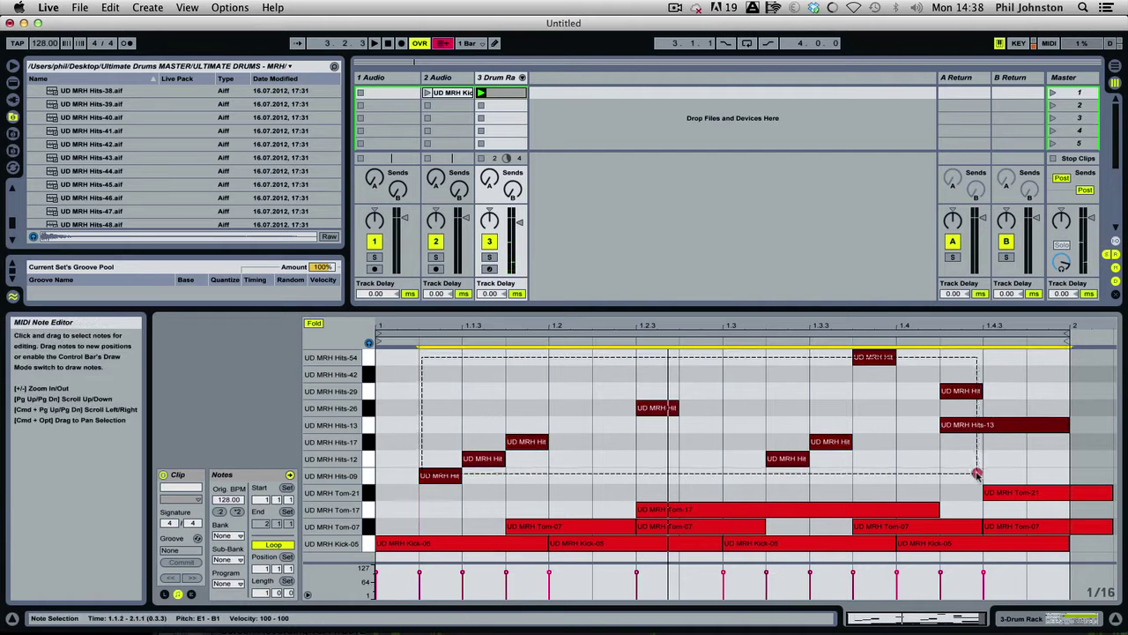
key(Delete)
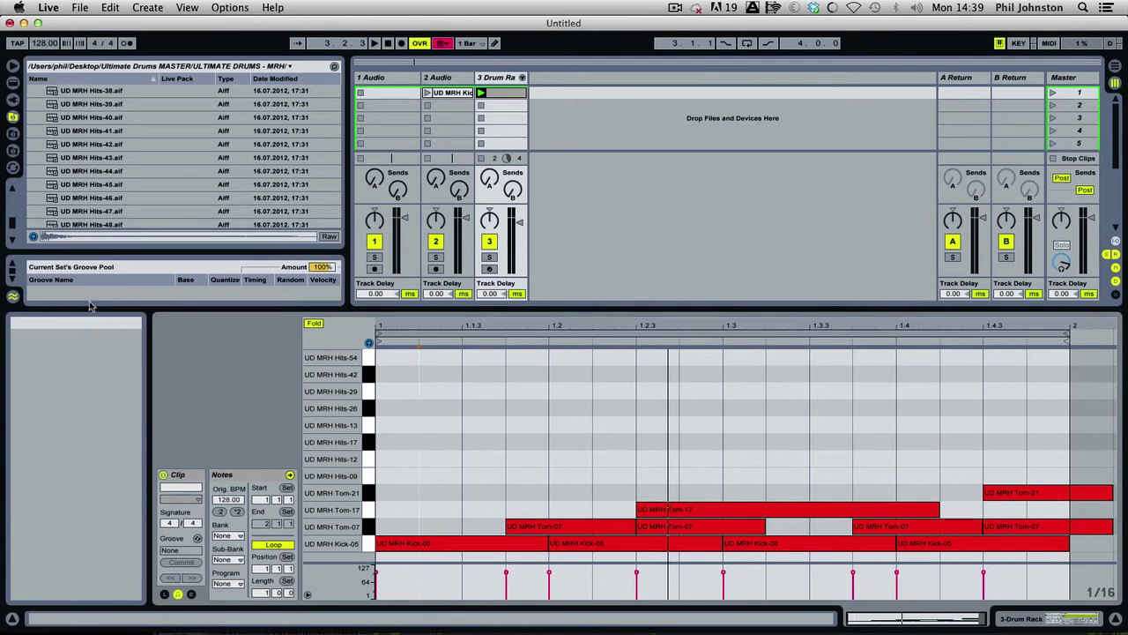
drag(88, 306, 106, 501)
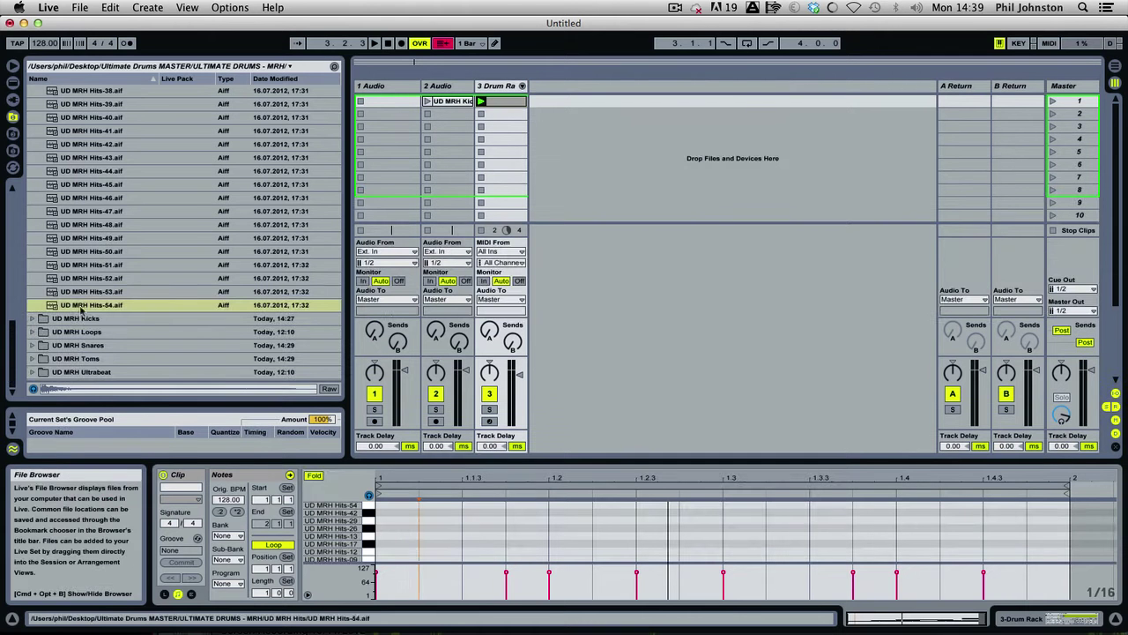
Browse the UD MRH Loops folder, examining the contents of its Apple Loops and Rex Loops subfolders
click(35, 332)
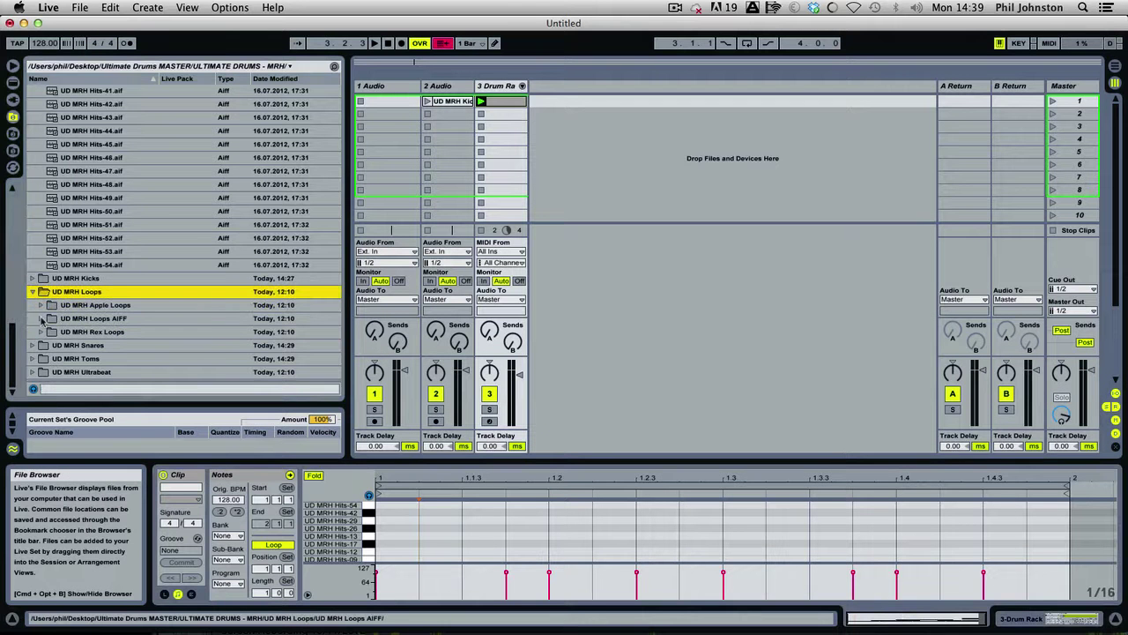
click(41, 305)
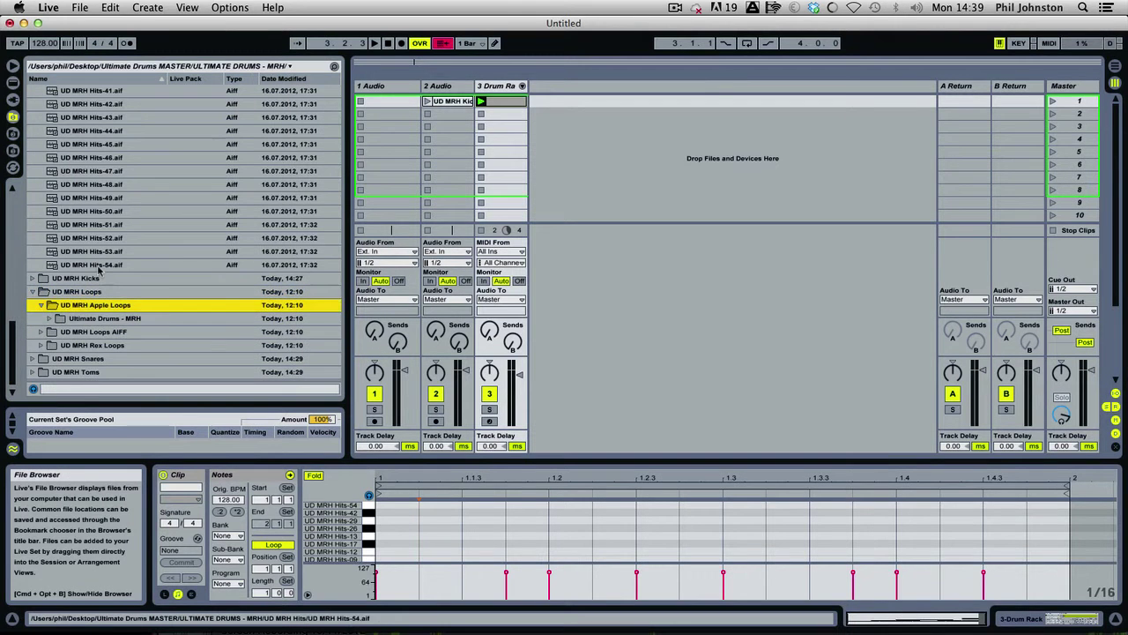
click(47, 320)
click(47, 319)
scroll(130, 255, up, 5)
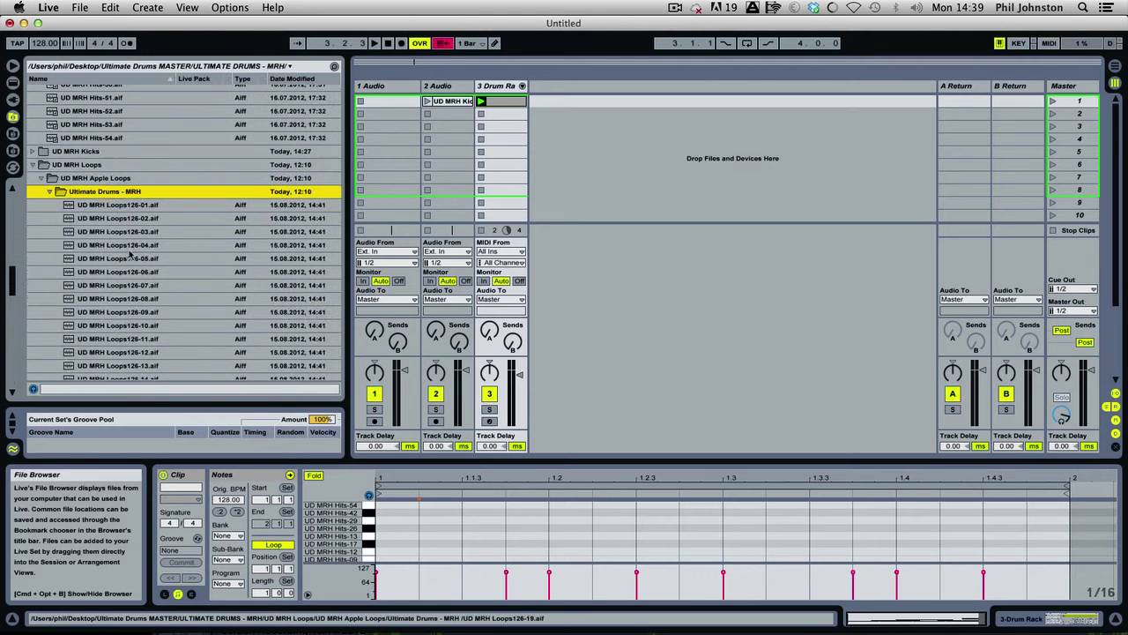
click(41, 178)
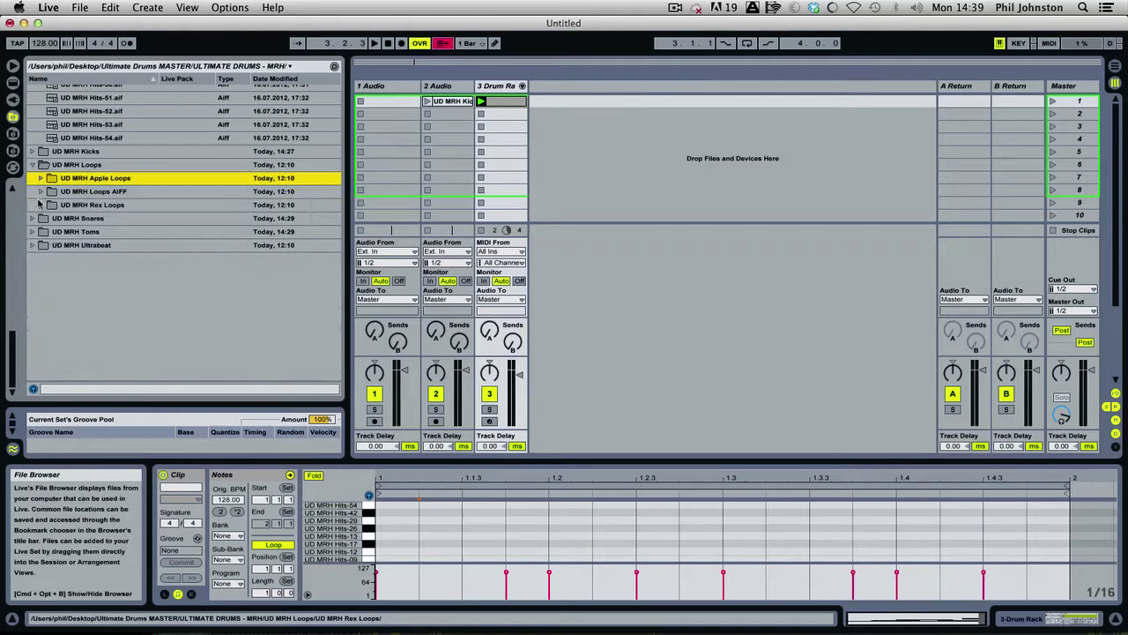
click(40, 205)
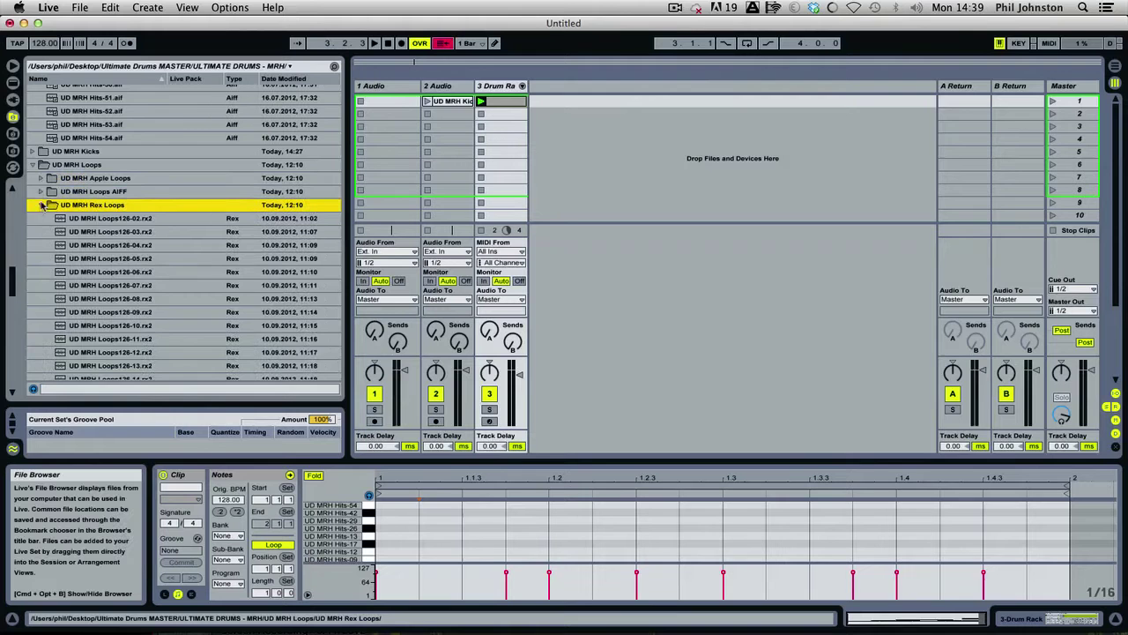
click(43, 205)
Load UD MRH Loops126-01.aif from UD MRH Loops AIFF onto a new audio track, play it and set the track volume to -6.0 dB
click(41, 191)
click(105, 206)
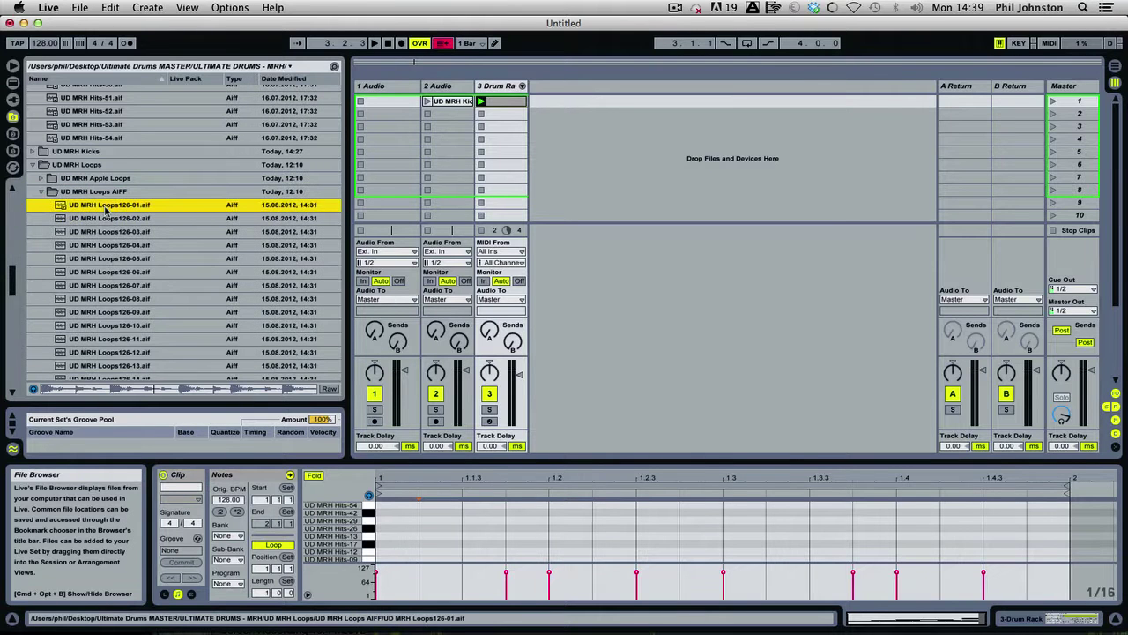
drag(106, 207, 535, 103)
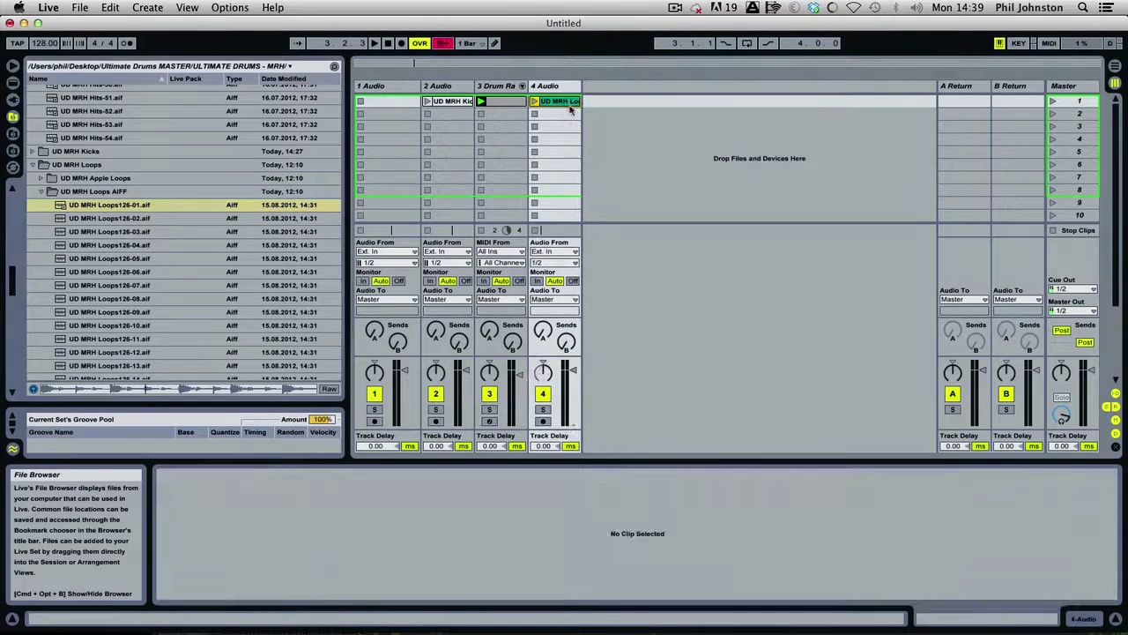
click(534, 102)
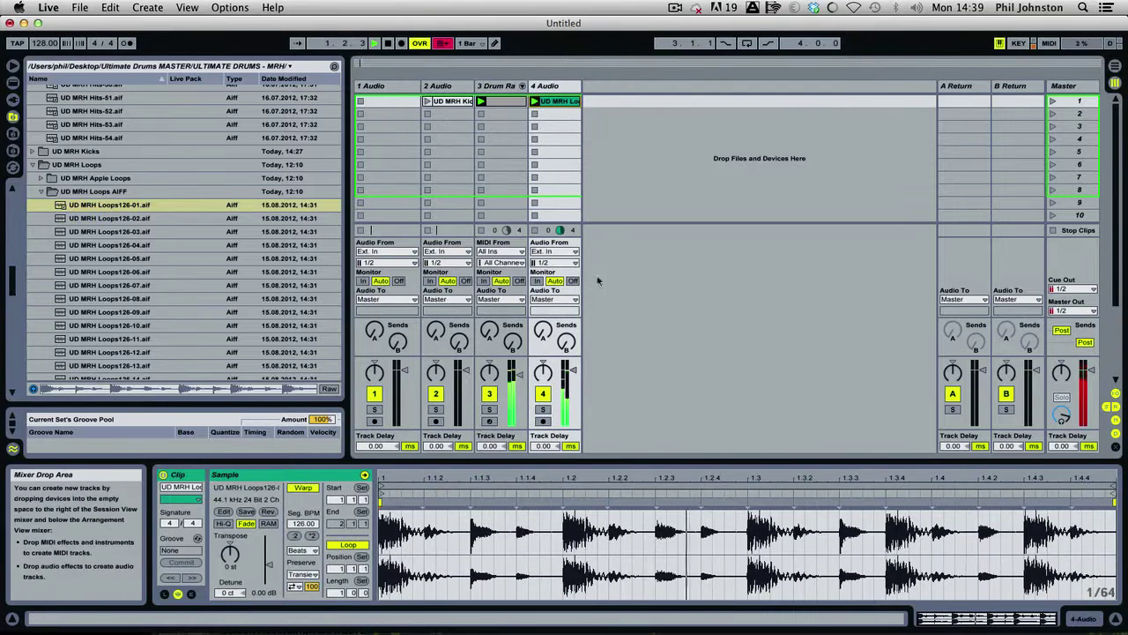
drag(573, 388, 571, 379)
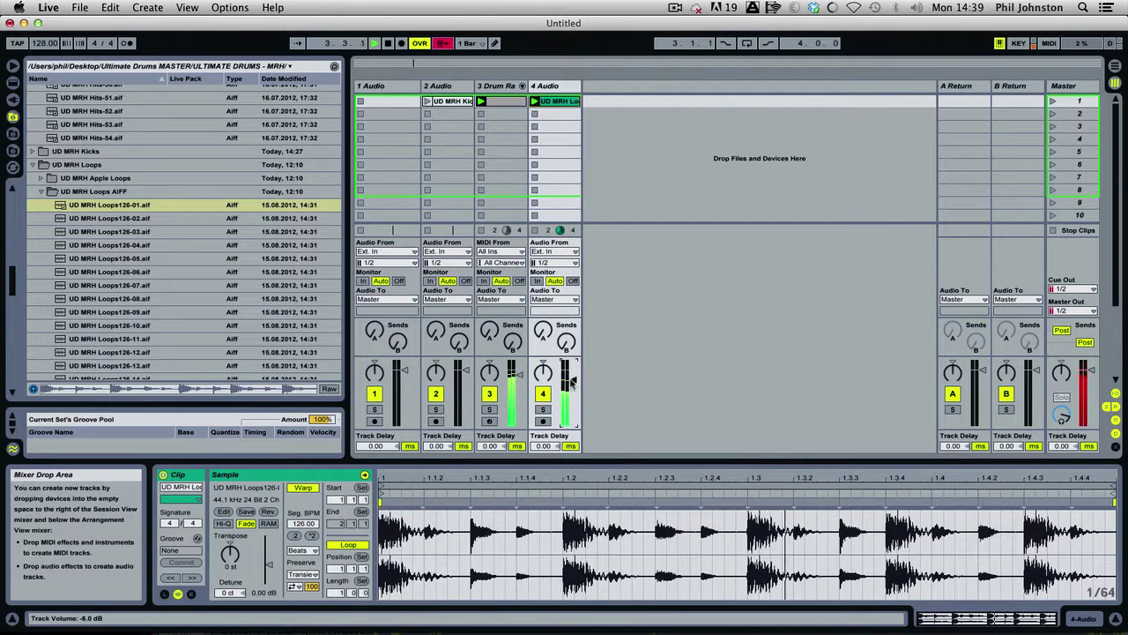
Audition UD MRH Loops126-02.aif, replace the clip on track 4 with it and launch the clip
click(114, 219)
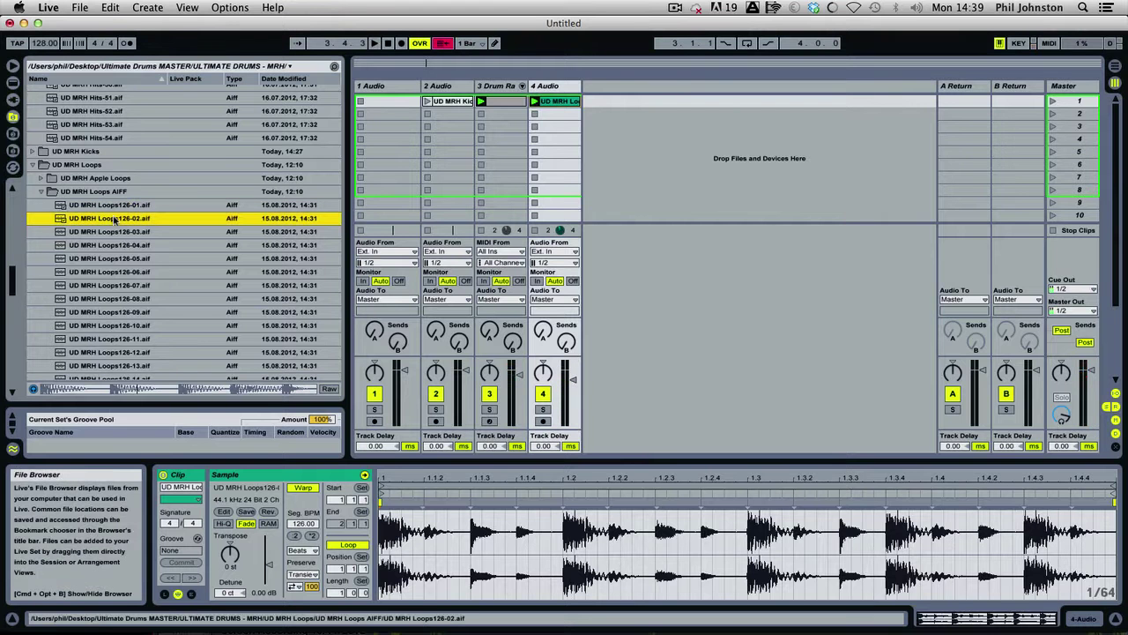
drag(103, 220, 504, 69)
click(540, 101)
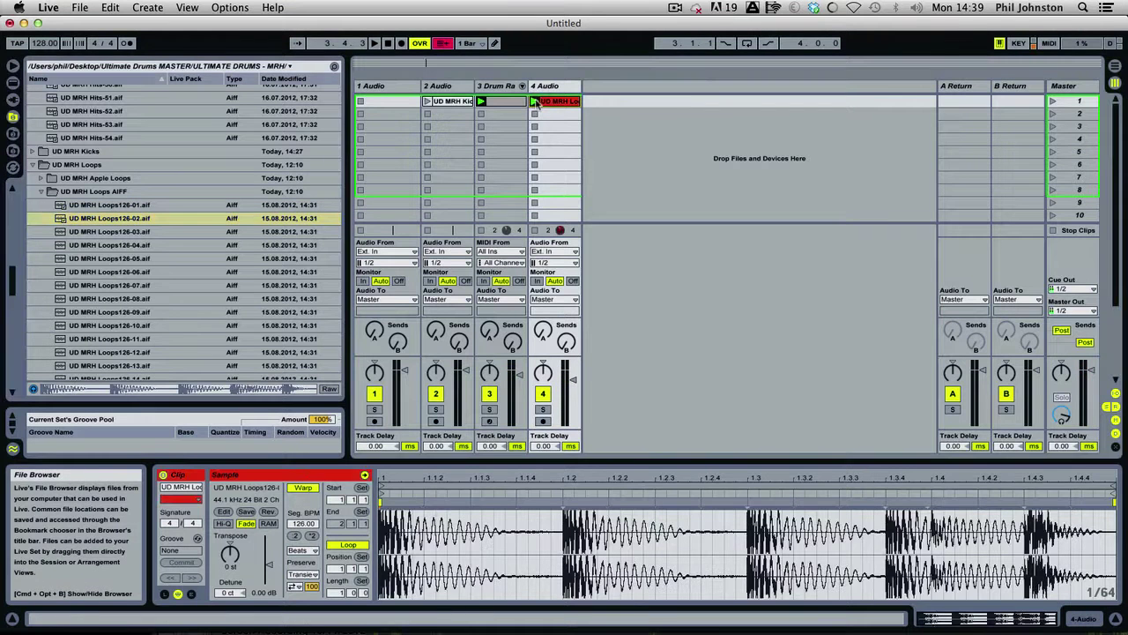
Lower track 4's volume slightly and stop playback
drag(574, 381, 574, 383)
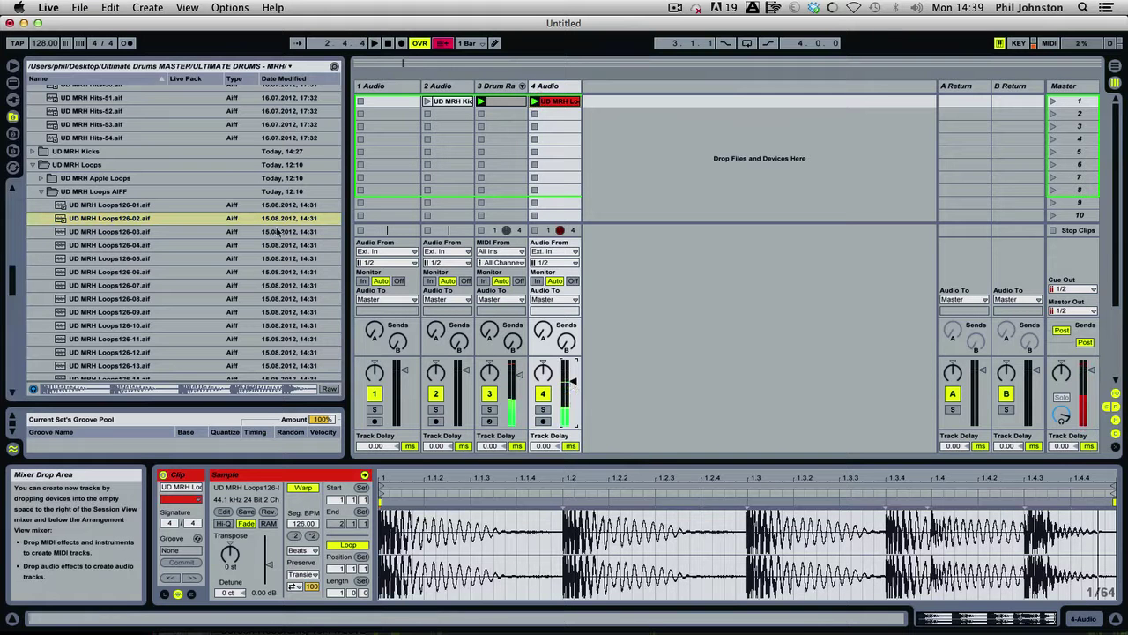
key(space)
Audition UD MRH Loops126-03.aif and 126-04.aif, load 126-04 into track 4's second slot, launch it and set the track volume to -2.0 dB
click(147, 232)
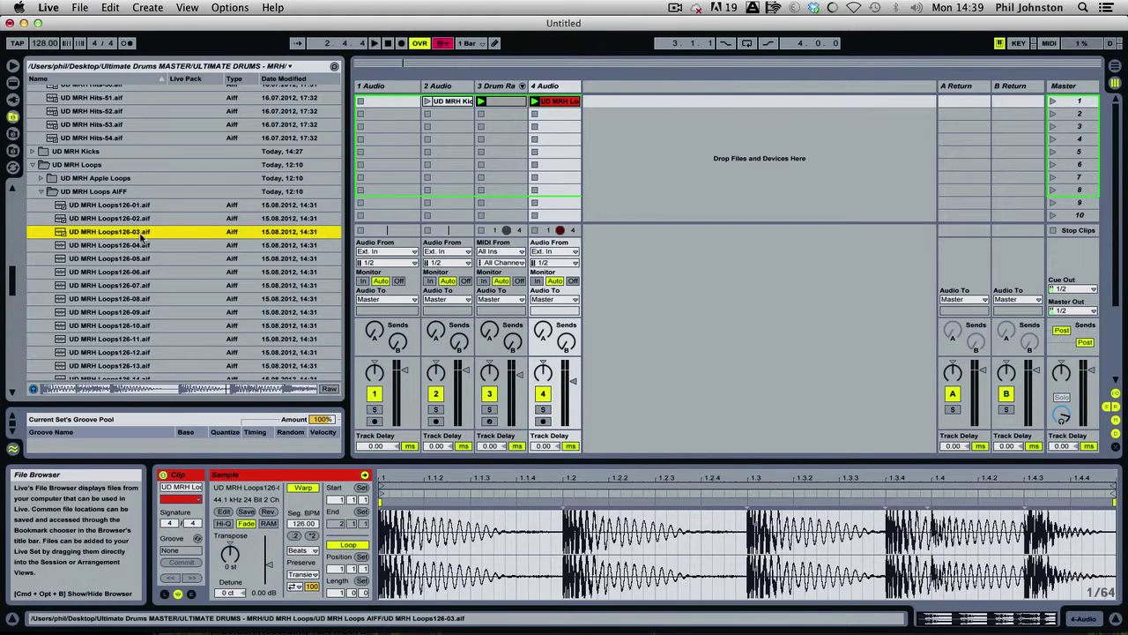
key(Down)
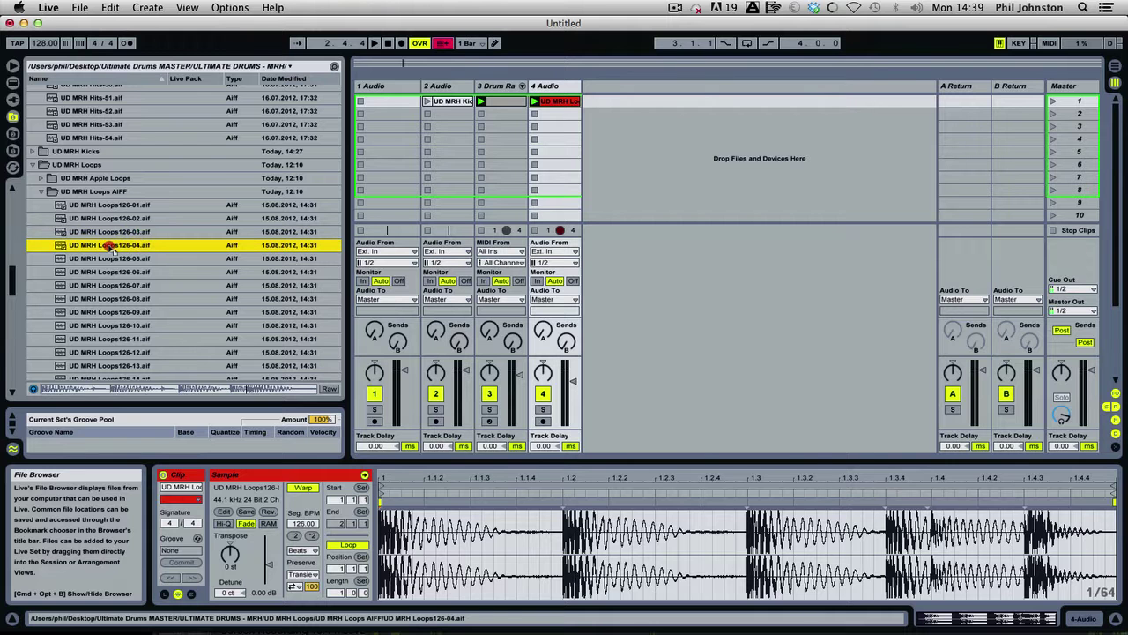
drag(109, 247, 543, 114)
click(535, 115)
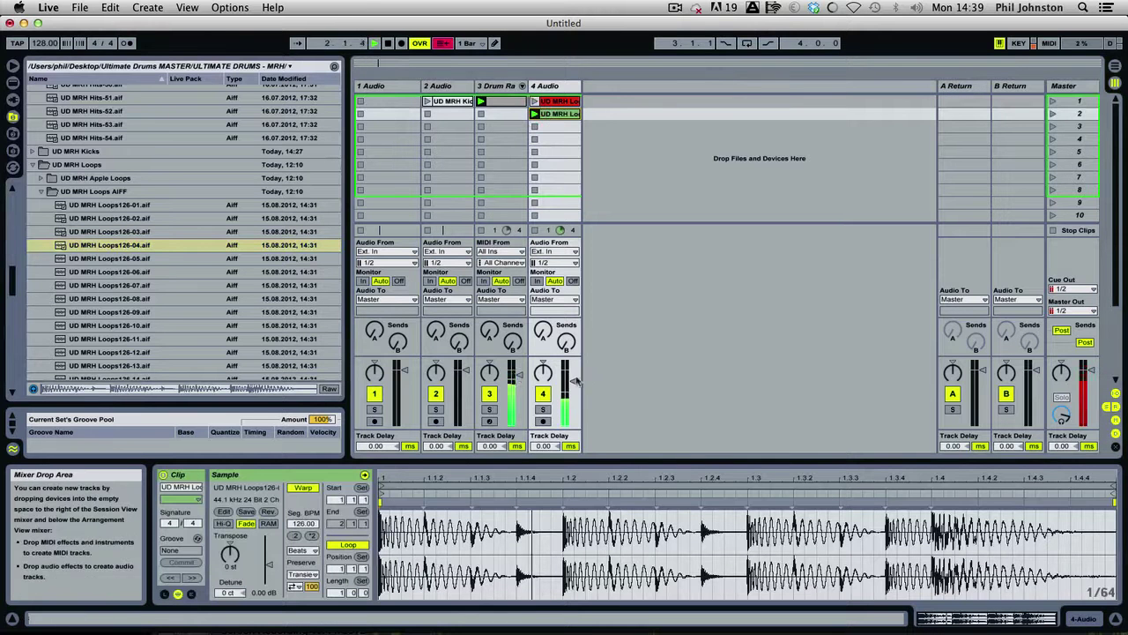
drag(578, 381, 577, 373)
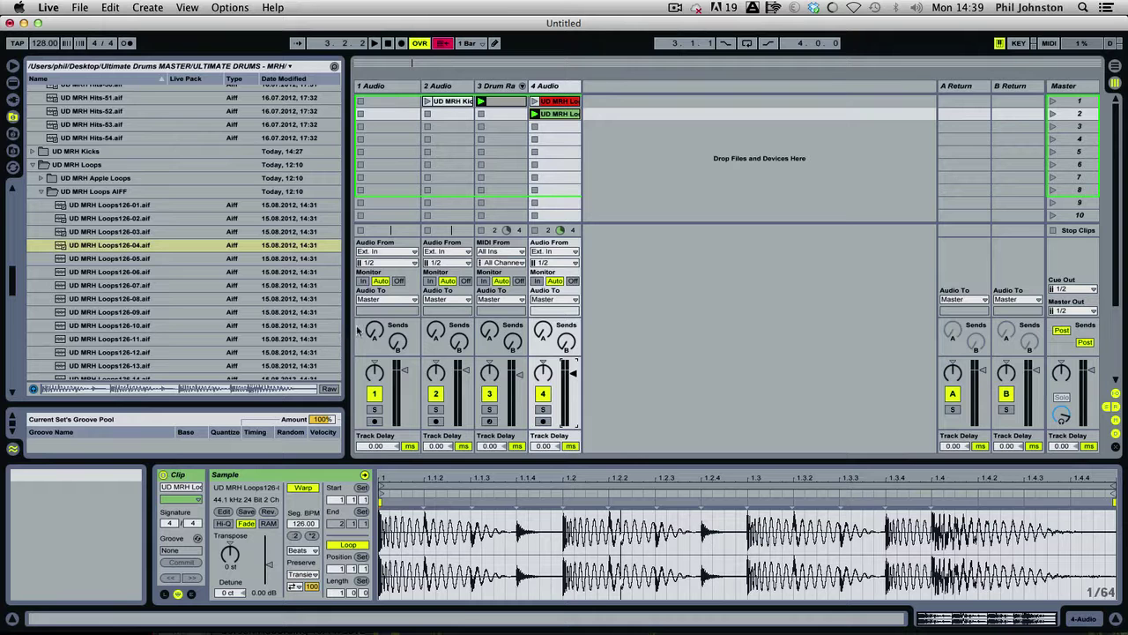
Audition the loops UD MRH Loops126-05.aif through UD MRH Loops126-08.aif
click(150, 259)
key(Down)
key(Down)
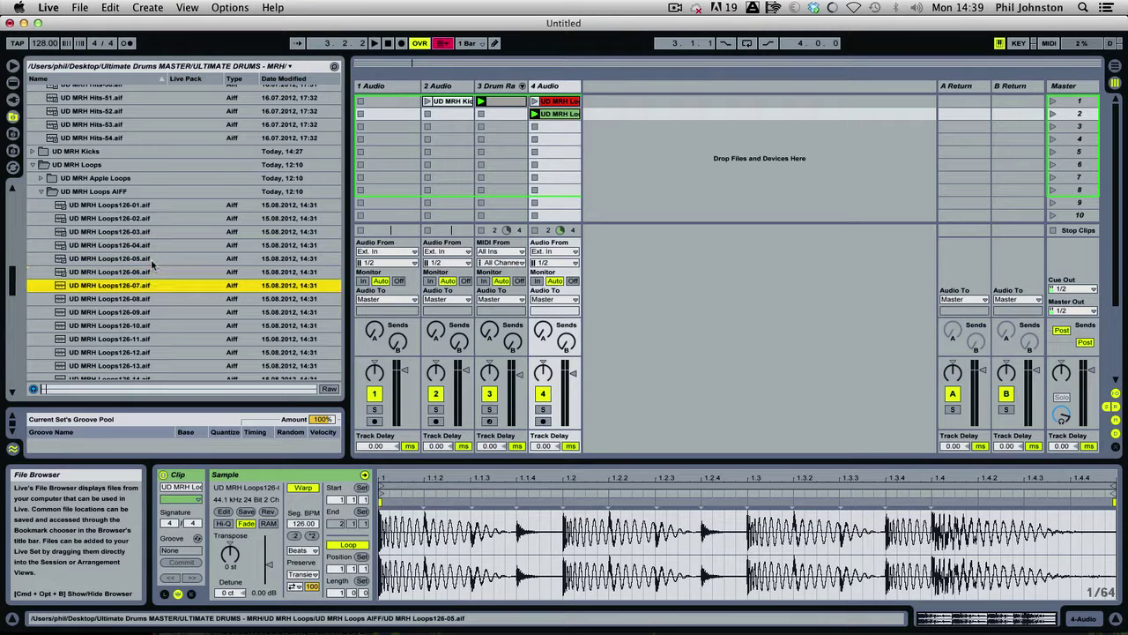
key(Down)
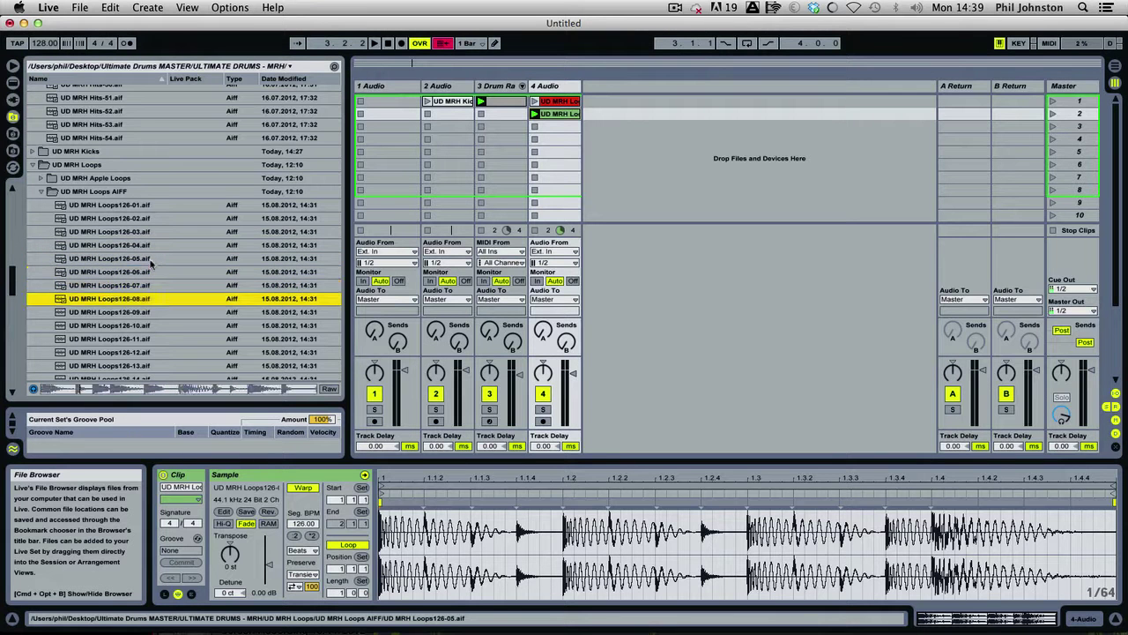
Load UD MRH Loops126-08.aif into the third slot of track 4, launch it and set the track volume to -7.3 dB
scroll(130, 261, down, 5)
scroll(131, 261, up, 5)
drag(115, 173, 534, 126)
click(535, 126)
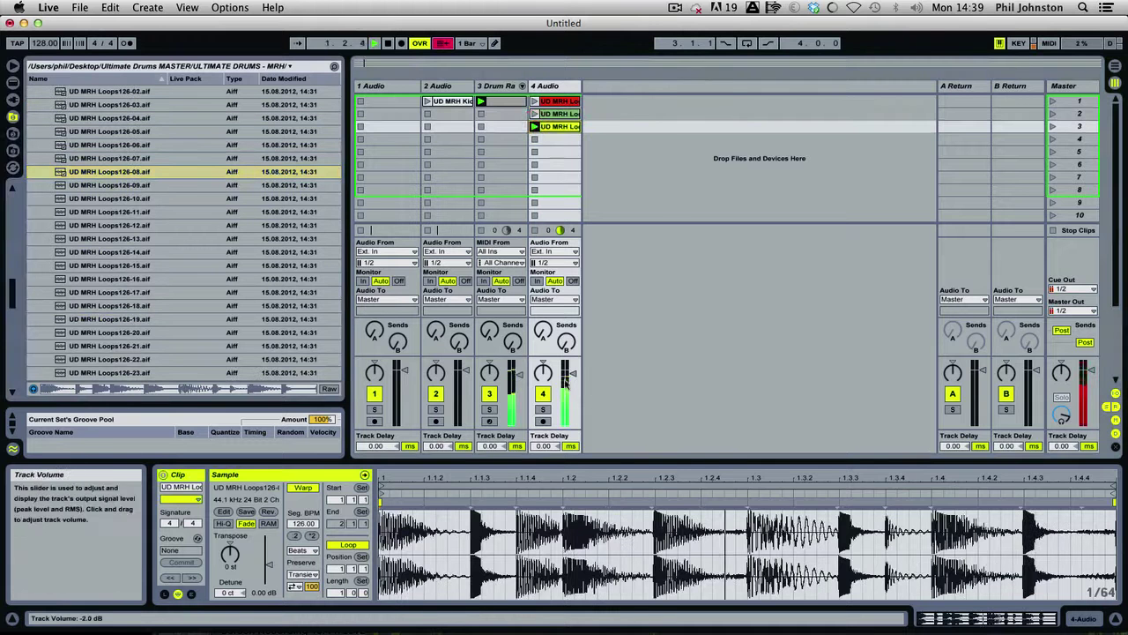
drag(573, 381, 573, 381)
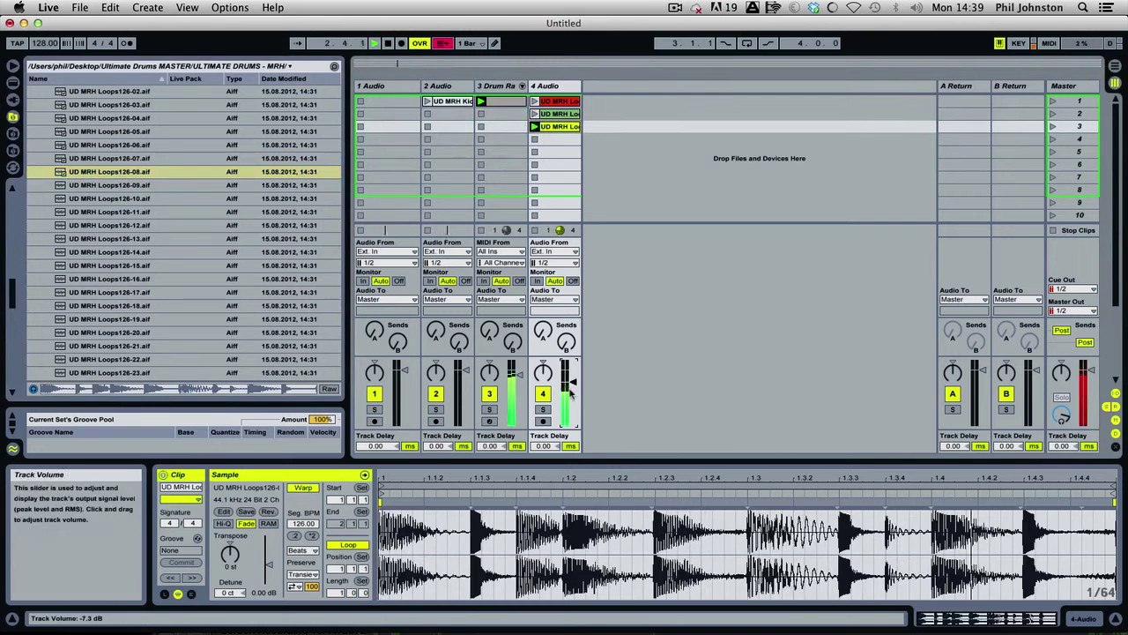
Audition UD MRH Loops126-09.aif, replace track 4's third clip with it, play it against the drums and stop playback
click(150, 186)
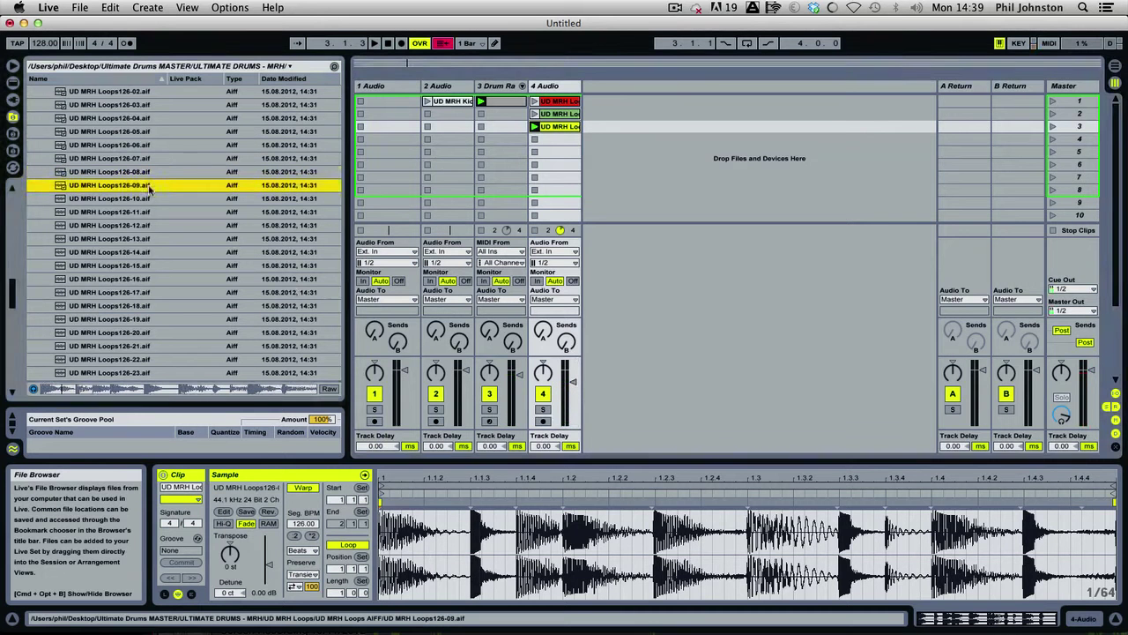
click(535, 127)
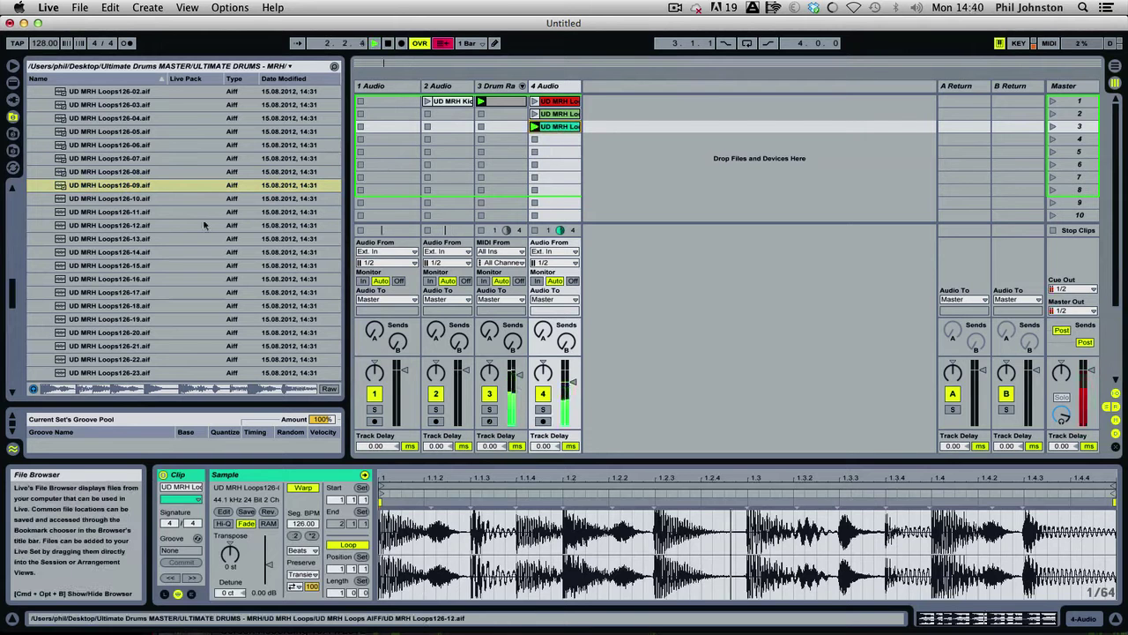
key(space)
Audition UD MRH Loops126-10.aif, replace the third clip on track 4 with it and launch the clip
click(134, 199)
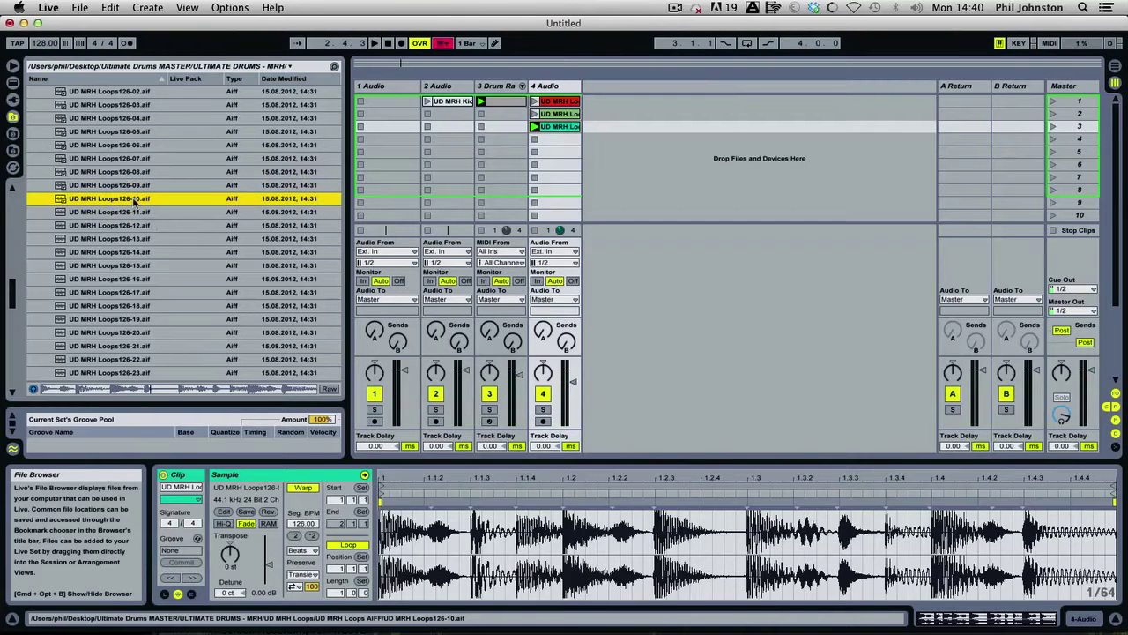
click(534, 127)
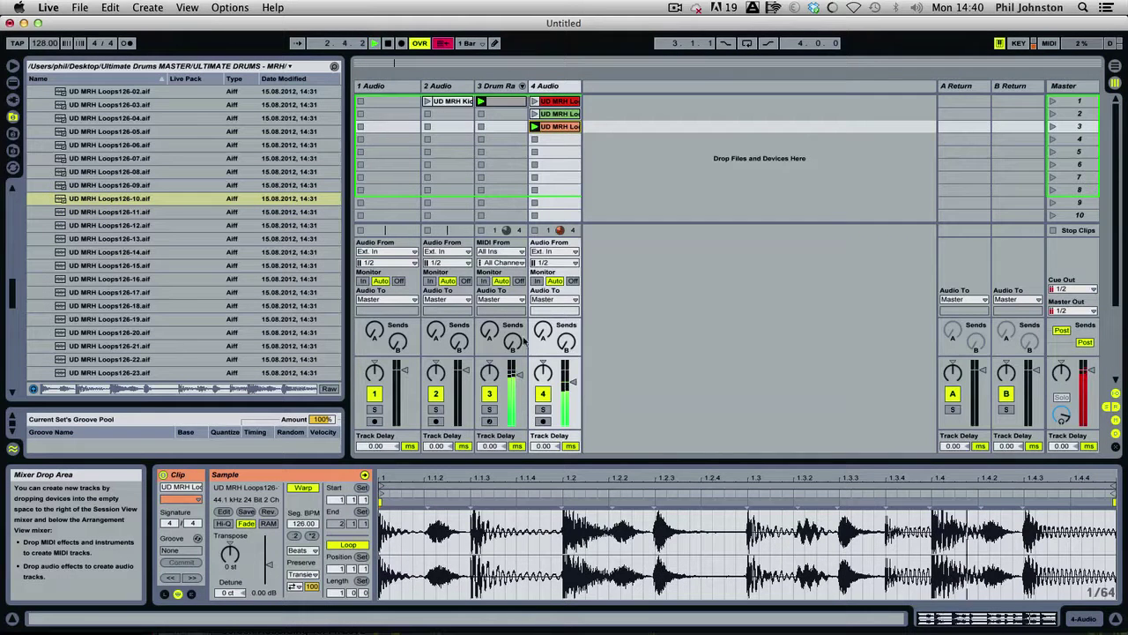
Audition the loops UD MRH Loops126-11.aif through UD MRH Loops126-14.aif
click(137, 212)
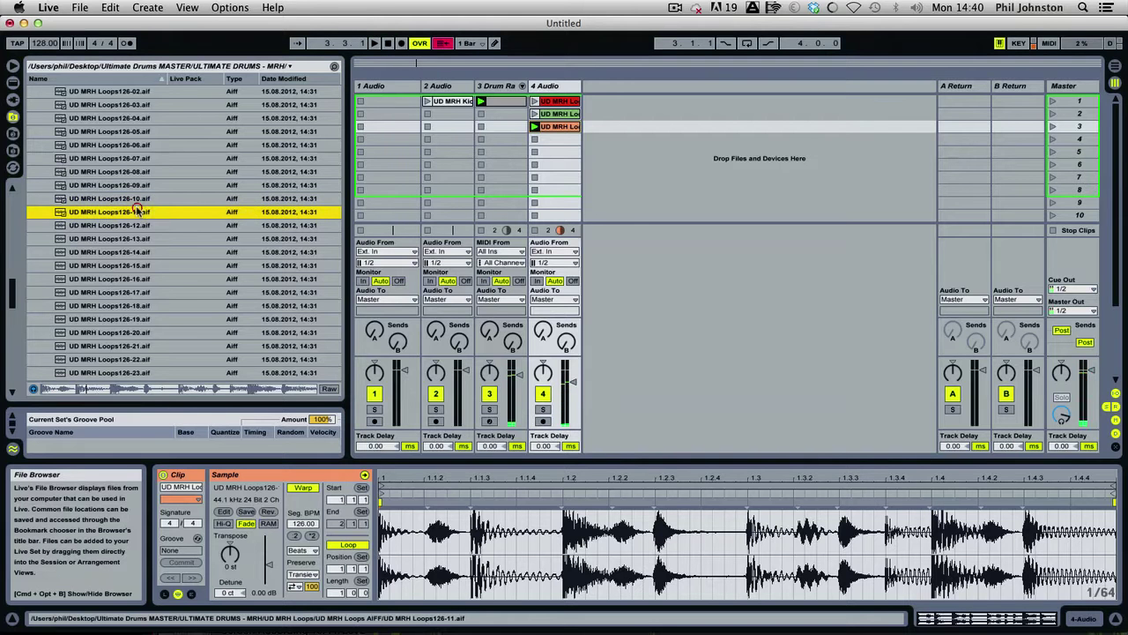
key(Down)
key(Down)
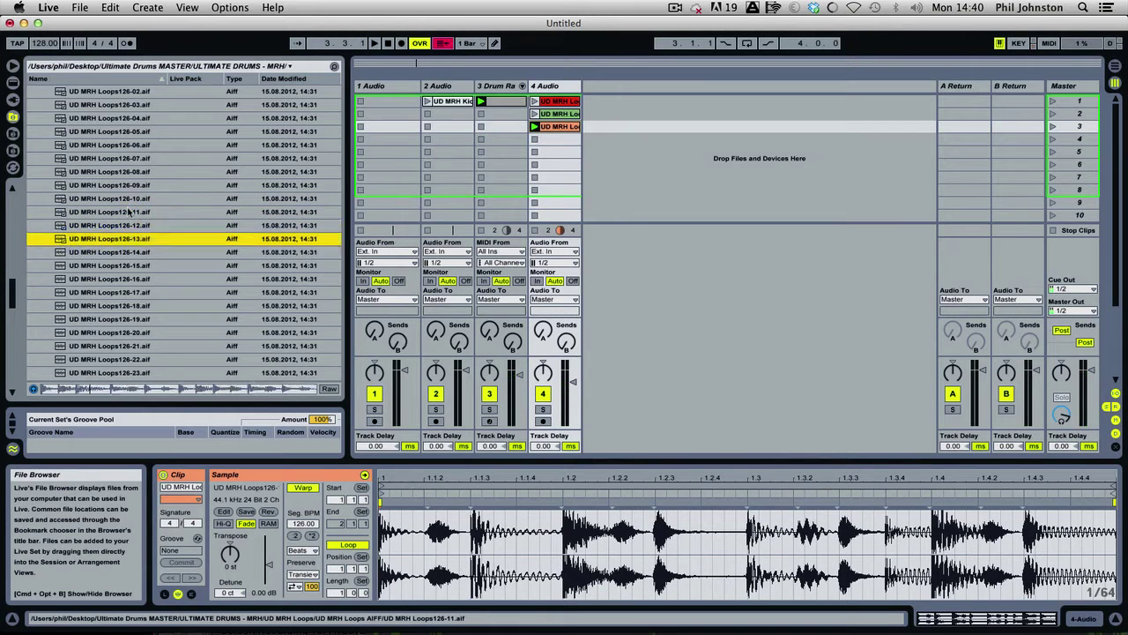
scroll(132, 207, down, 2)
key(Down)
Replace track 4's third clip with UD MRH Loops126-14.aif, play it while raising the track volume slightly, and stop playback
drag(110, 190, 544, 126)
key(space)
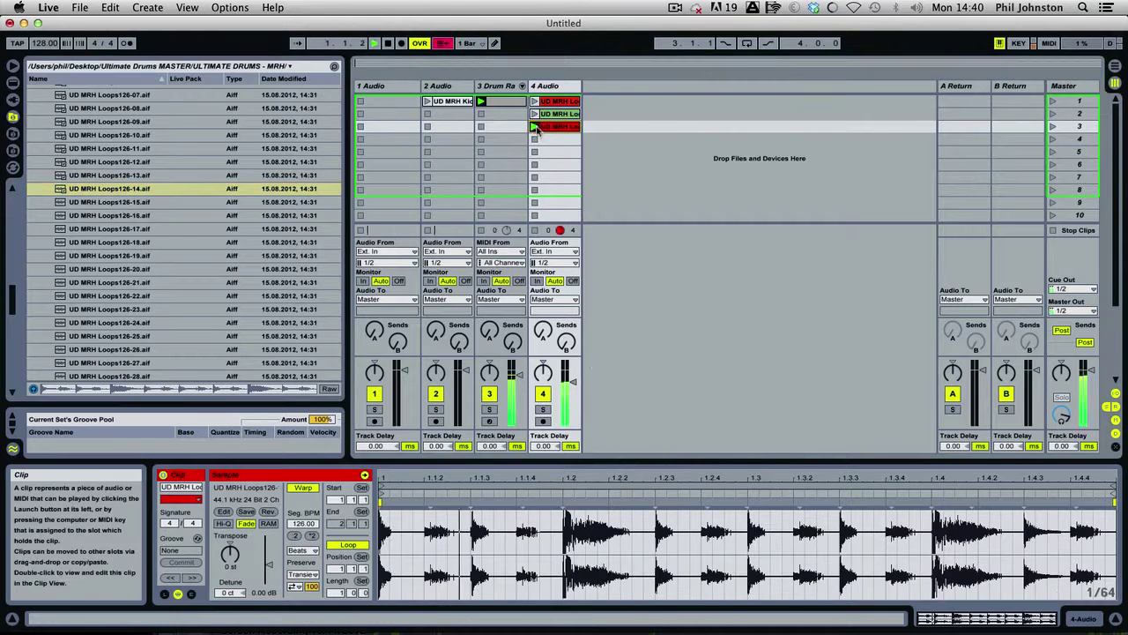
drag(573, 368, 573, 375)
key(space)
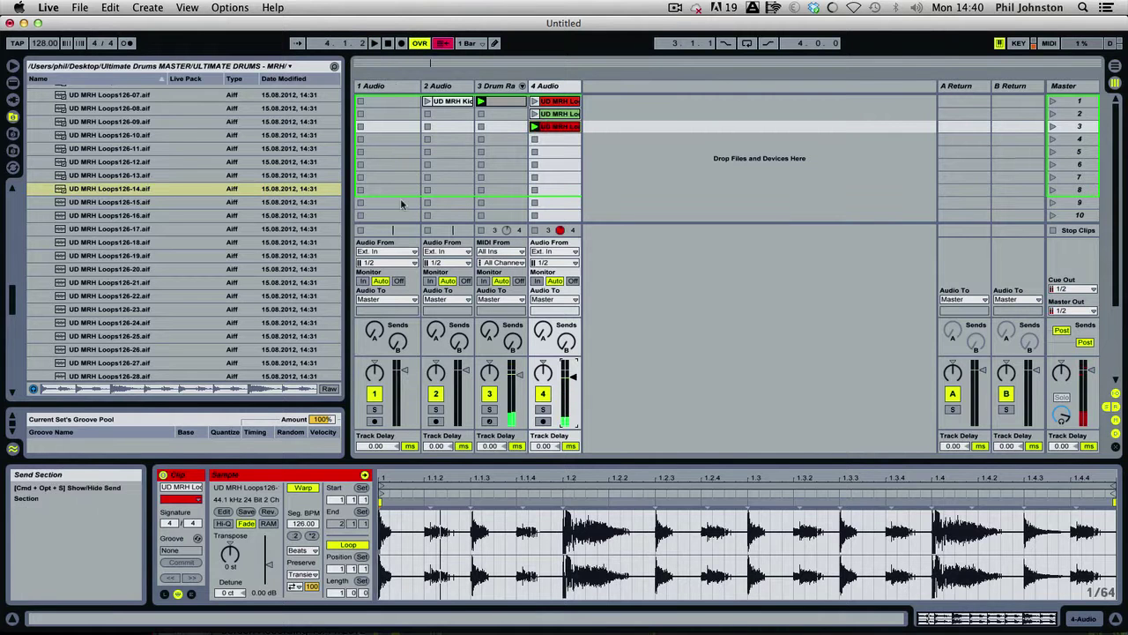
Audition UD MRH Loops126-15.aif
click(125, 204)
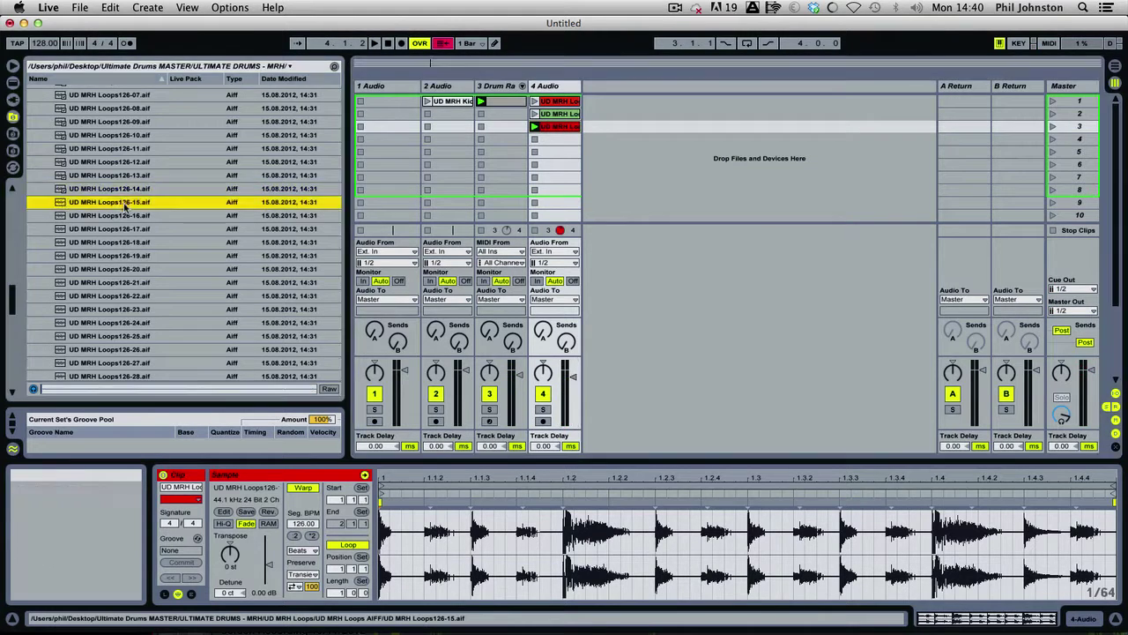
Preview the next loops in the list, place UD MRH Loops126-17.aif in scene 4 of the 4 Audio track, and launch it
key(Down)
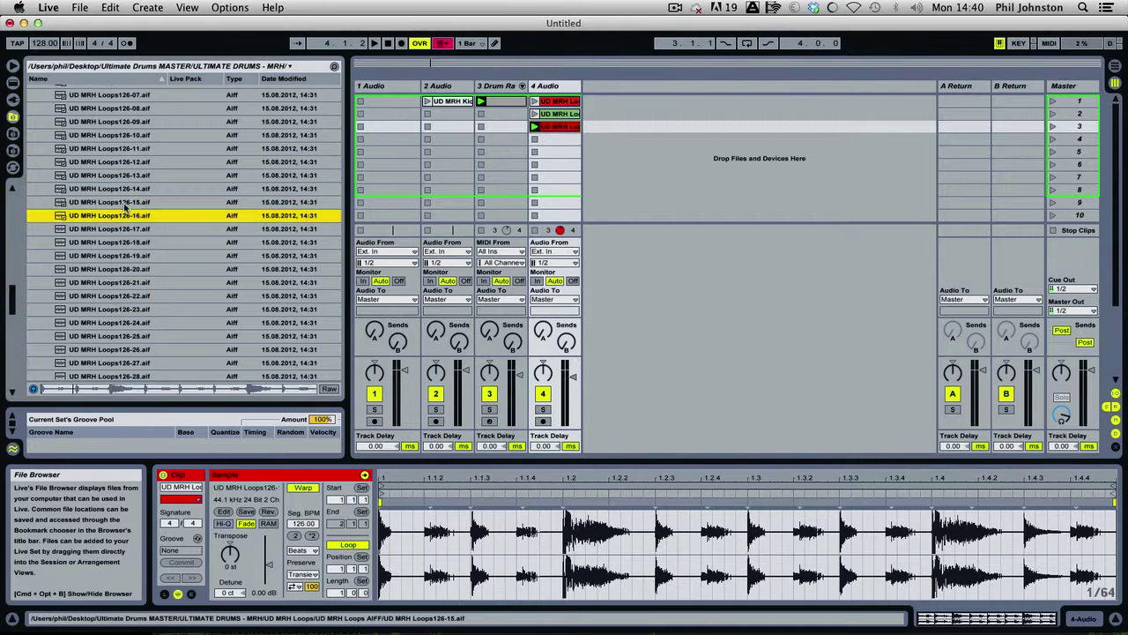
key(Down)
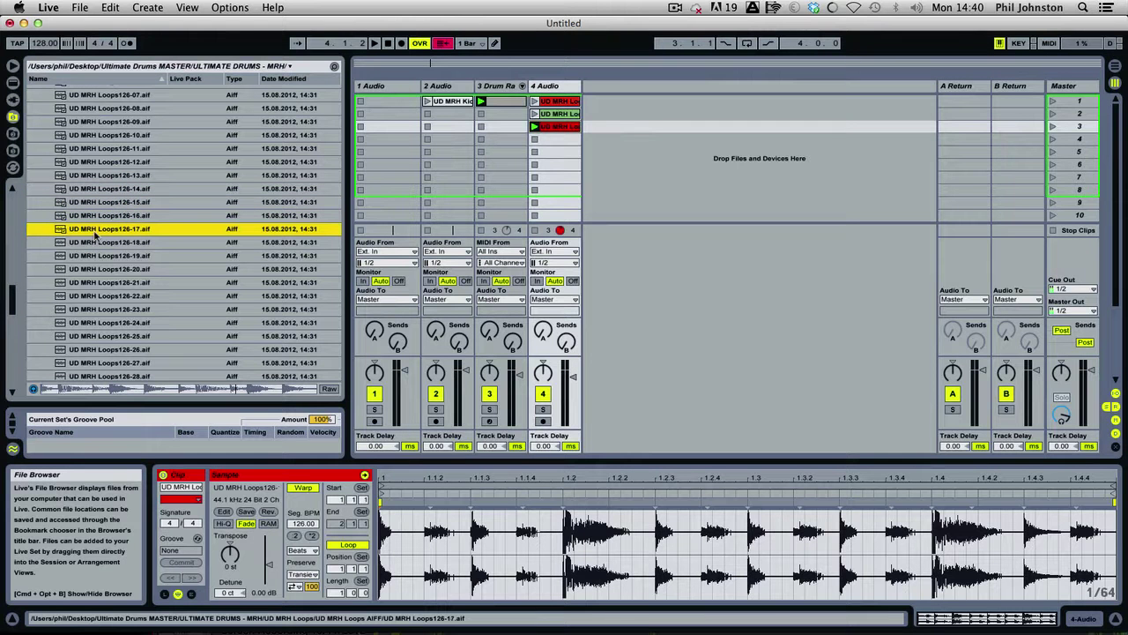
drag(97, 233, 551, 139)
click(534, 139)
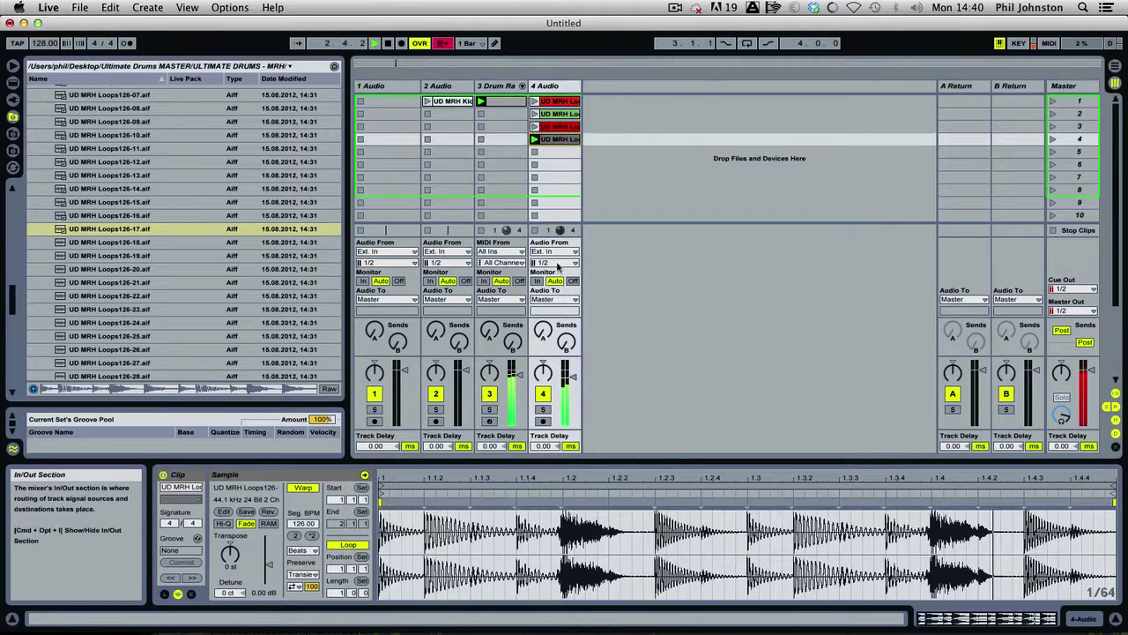
Preview loops 126-18 to 126-20 and replace the scene 4 clip on 4 Audio with UD MRH Loops126-20.aif
click(152, 243)
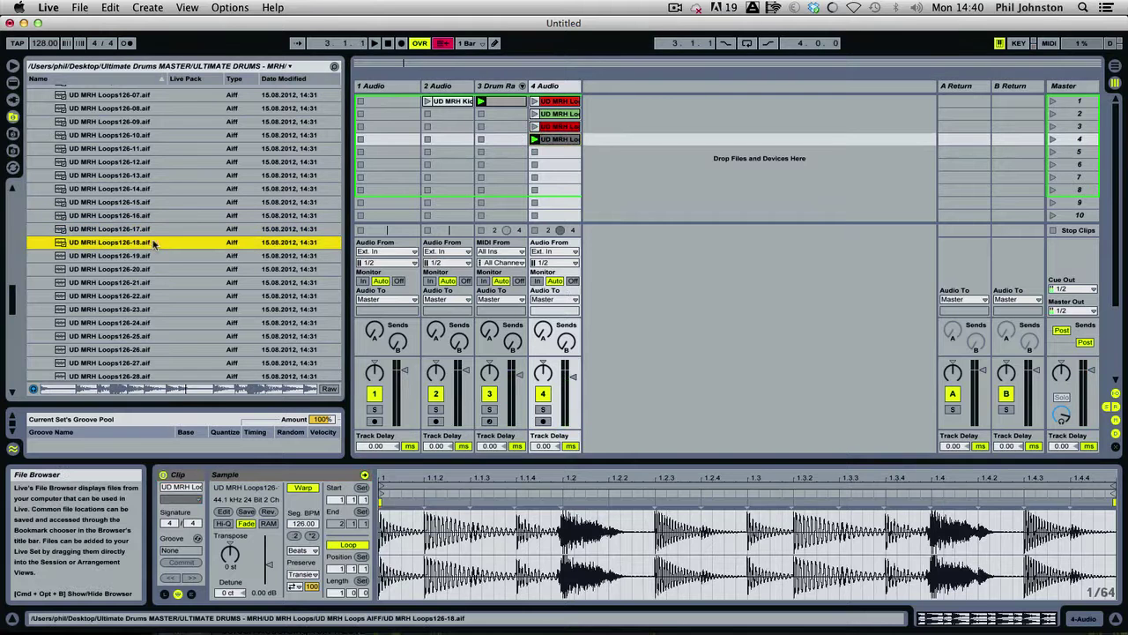
key(Down)
key(Down)
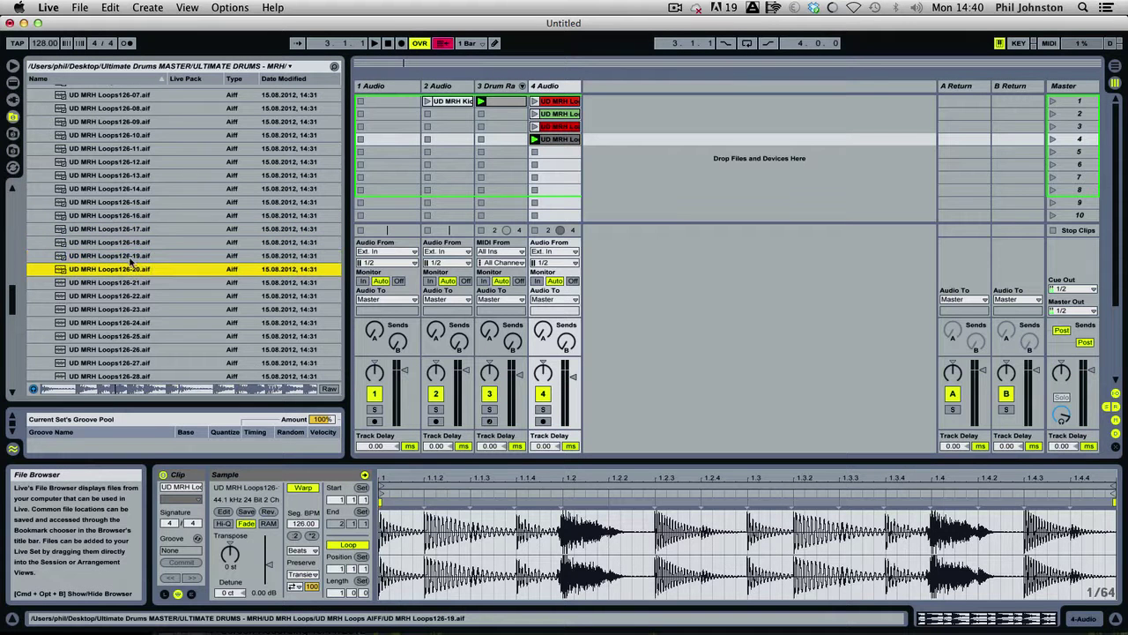
scroll(132, 262, down, 5)
drag(111, 143, 550, 140)
Unfold the drum rack's chains, mute the C#1, D1, D#1 and E1 chains during playback, and fold the chains again
click(522, 86)
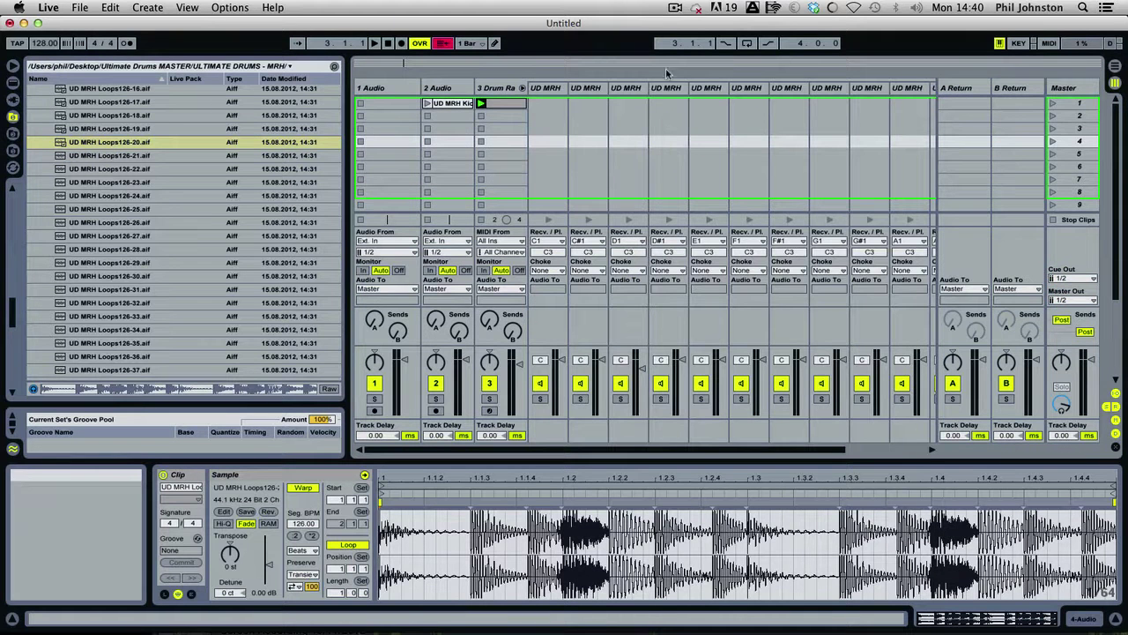
click(620, 383)
click(660, 382)
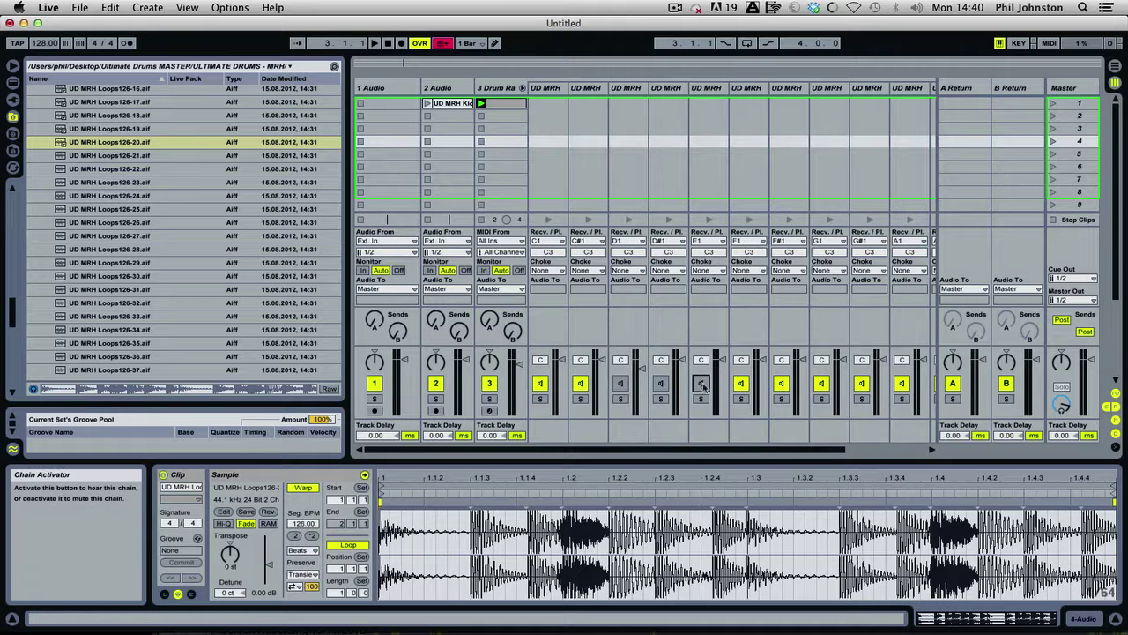
key(space)
click(580, 383)
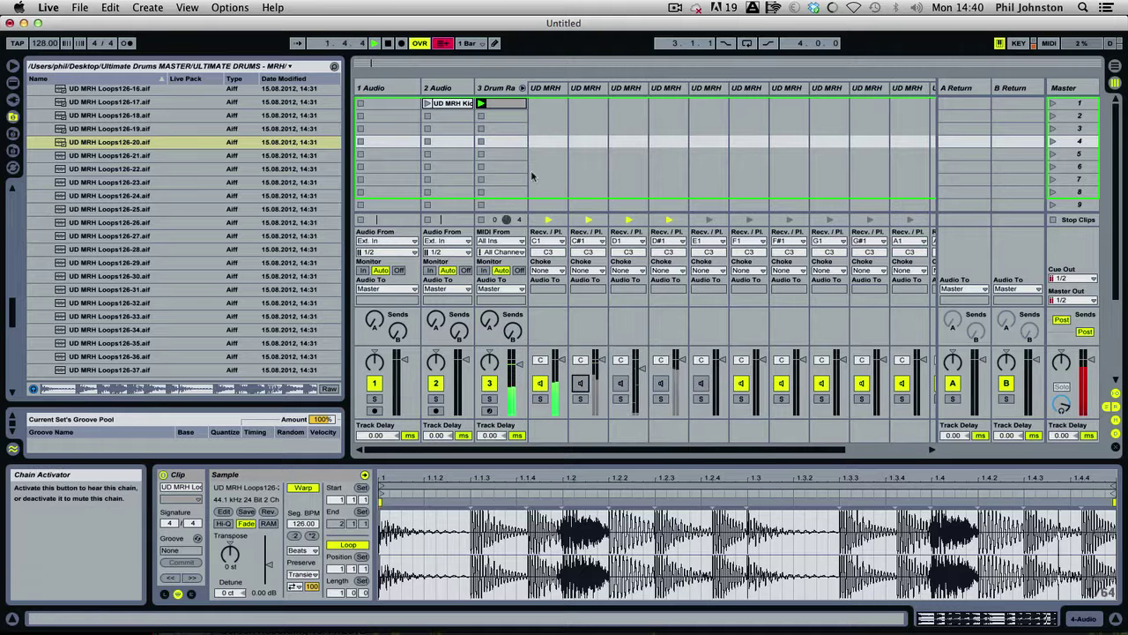
click(522, 88)
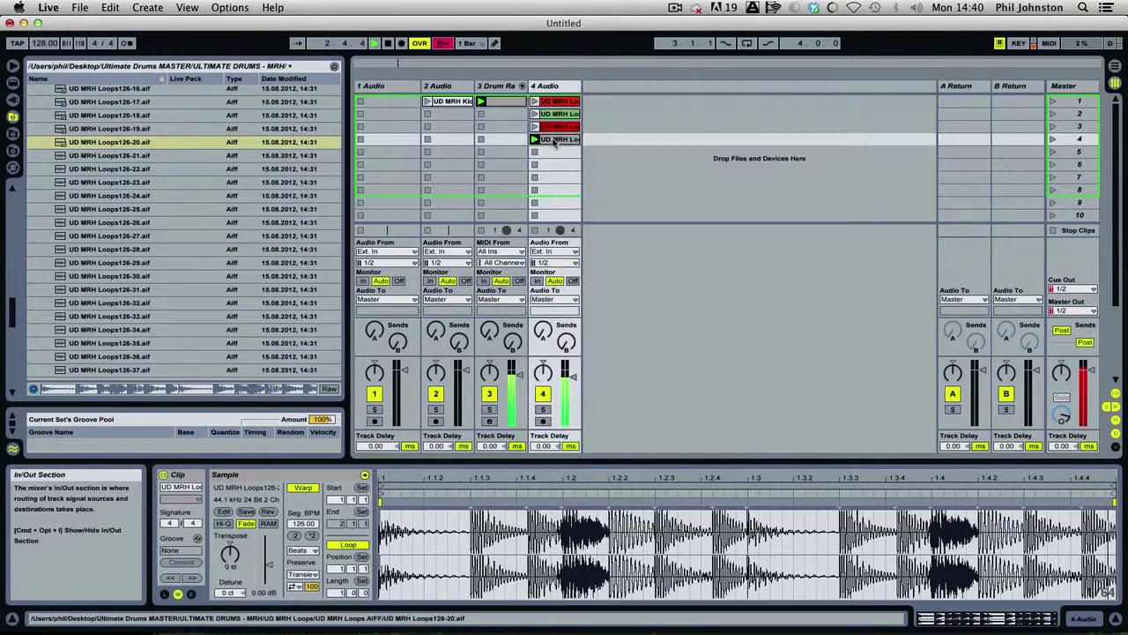
Stop playback, select the scene 4 loop's whole sample, quantize it to the grid with warp markers, and play it back
key(space)
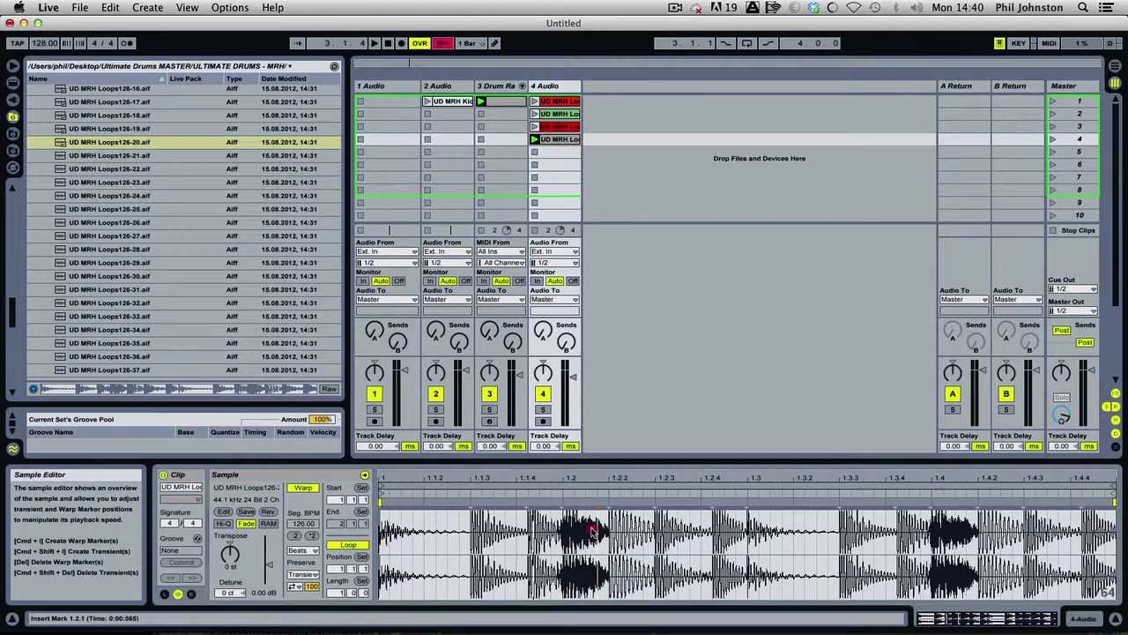
key(super+a)
key(space)
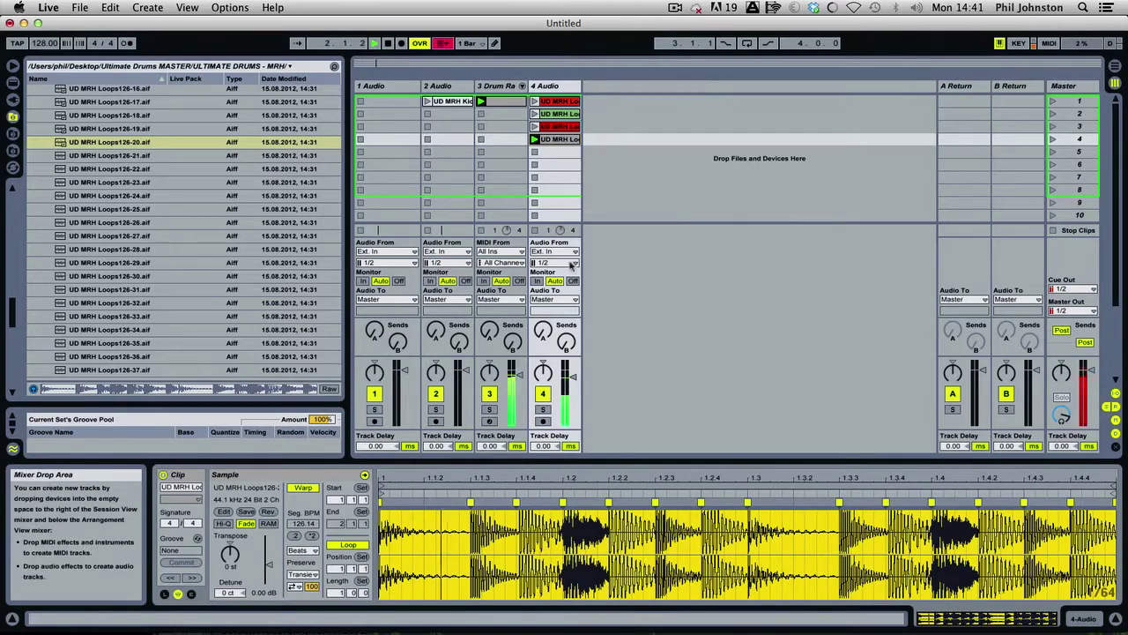
key(ctrl+Up)
click(211, 371)
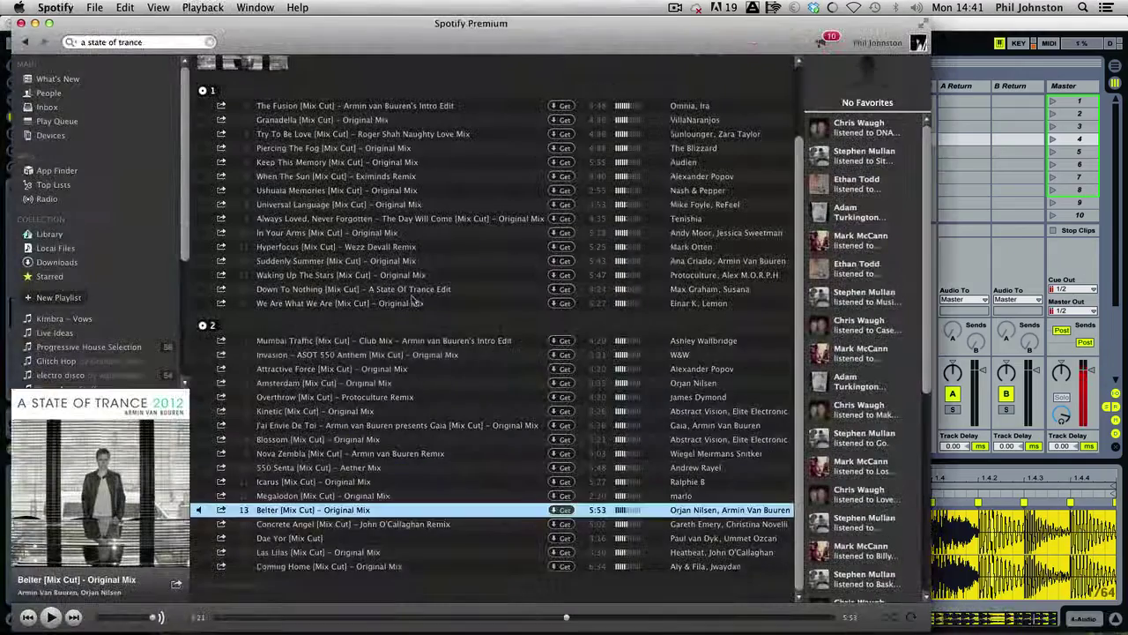
click(1014, 232)
key(ctrl+Up)
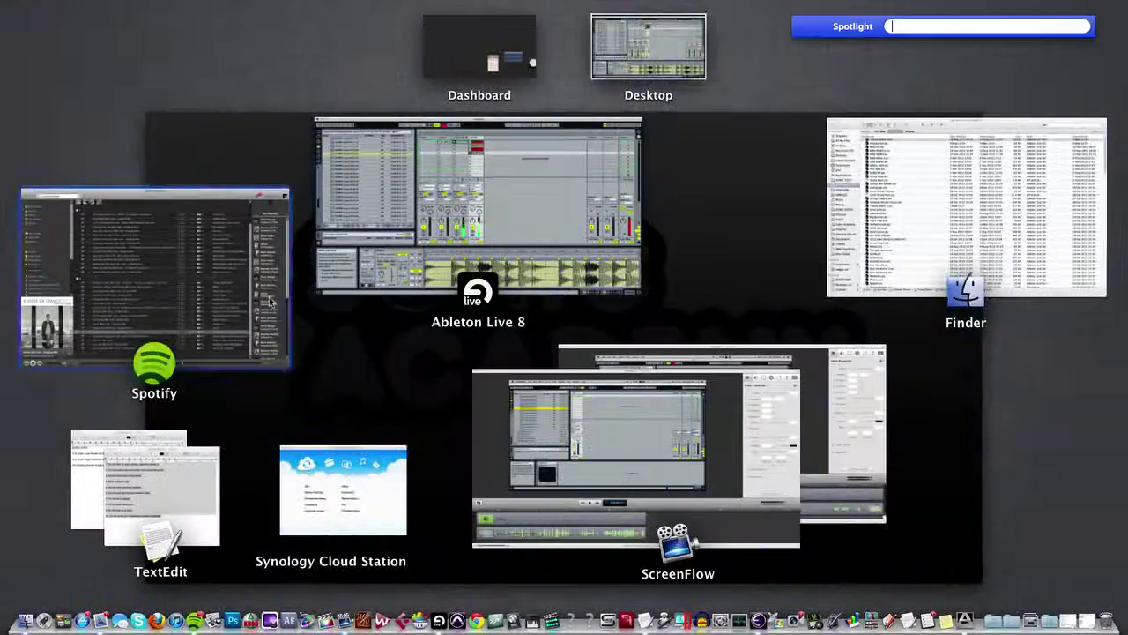
click(494, 180)
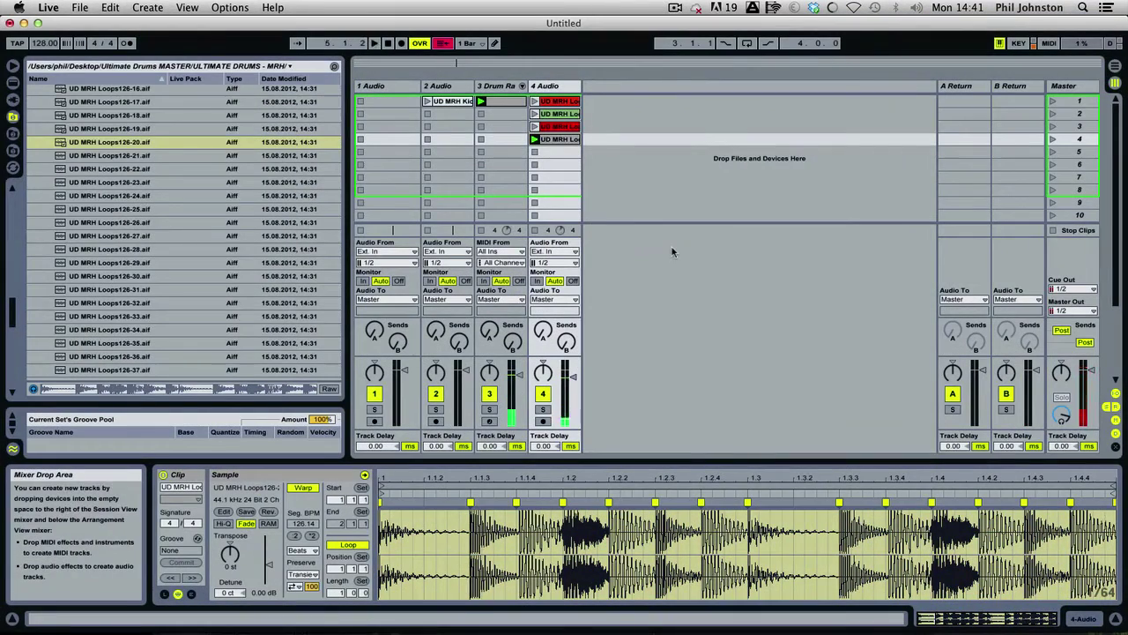
Open the Swing folder in the groove library and apply Swing 16-35.agr to the scene 4 clip on 4 Audio
click(73, 441)
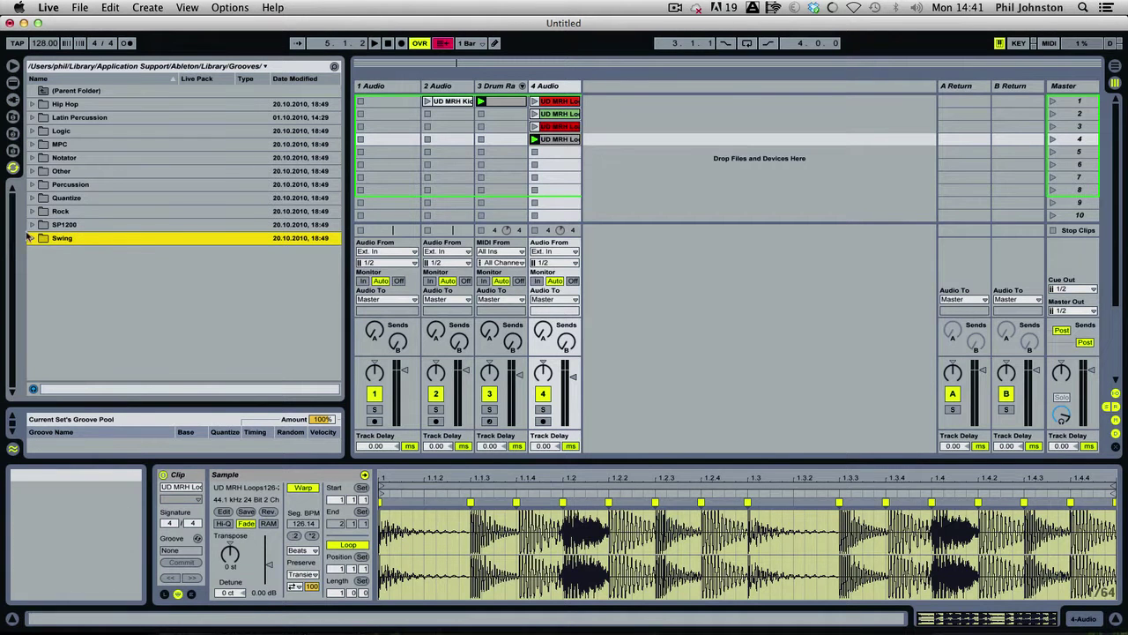
key(Right)
scroll(112, 355, down, 5)
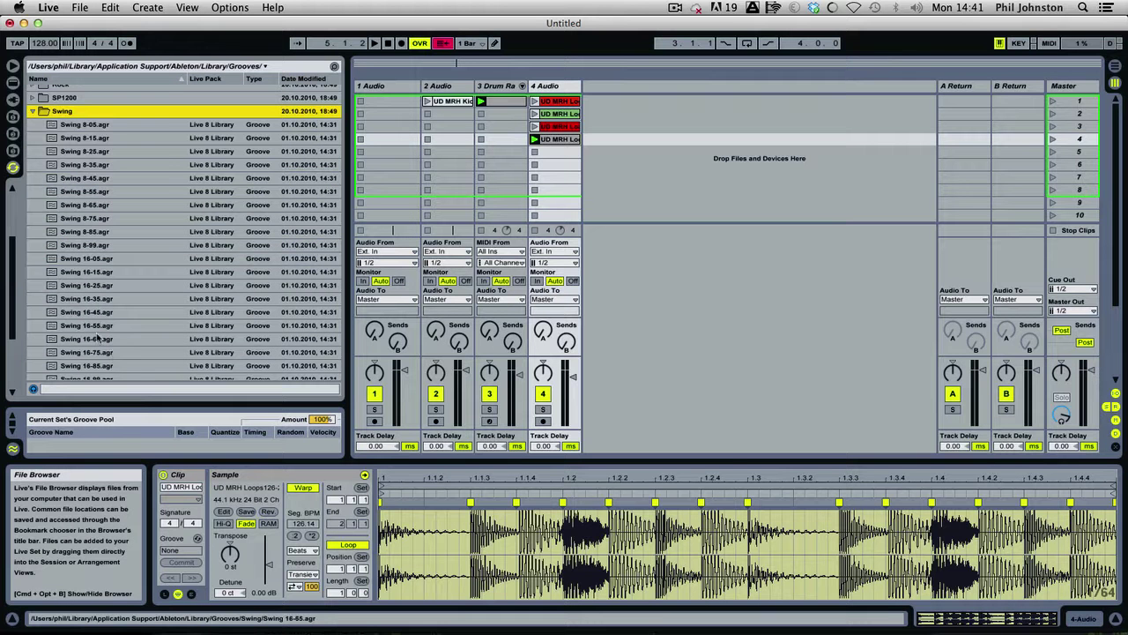
drag(88, 300, 542, 145)
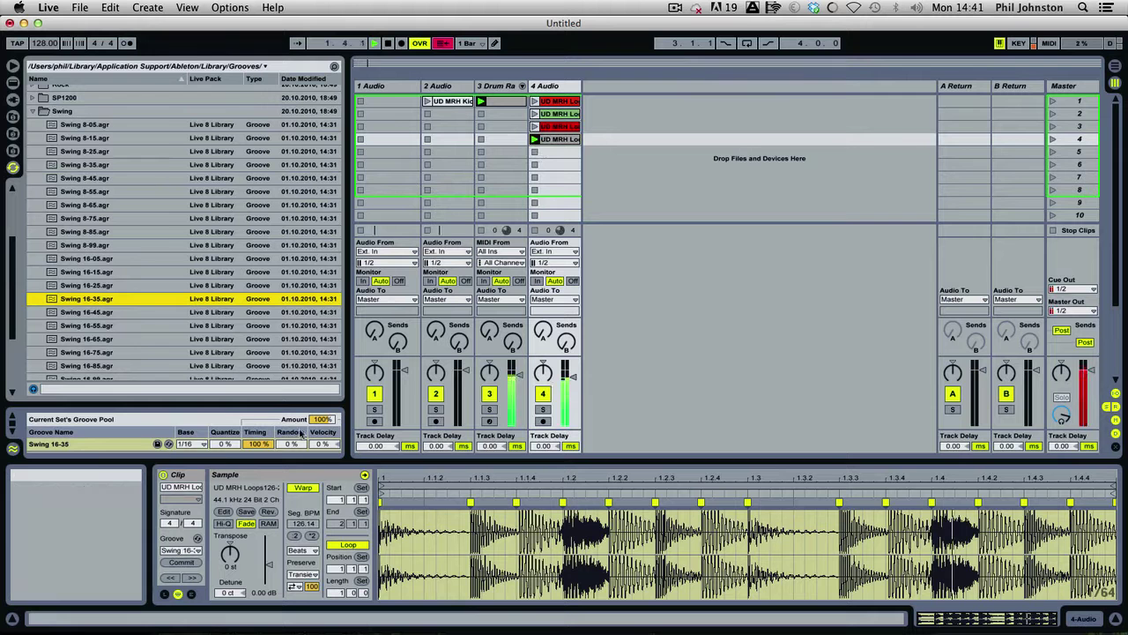
Lower the global groove amount to 96% during playback, toggle track 4 to compare the mix, and stop playback
drag(324, 420, 325, 424)
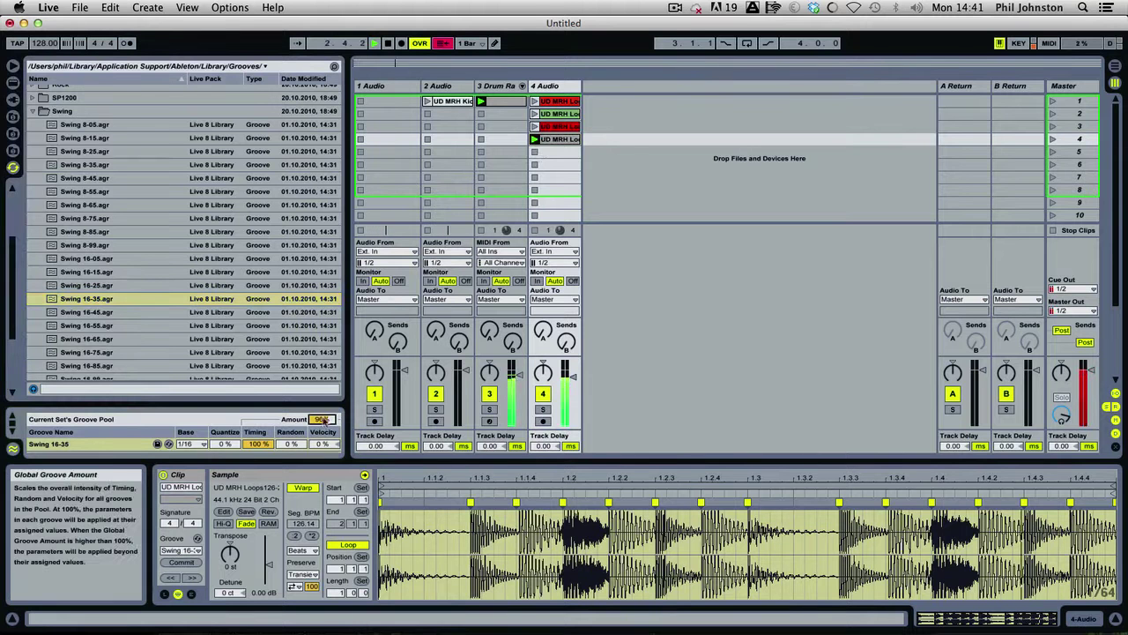
click(544, 393)
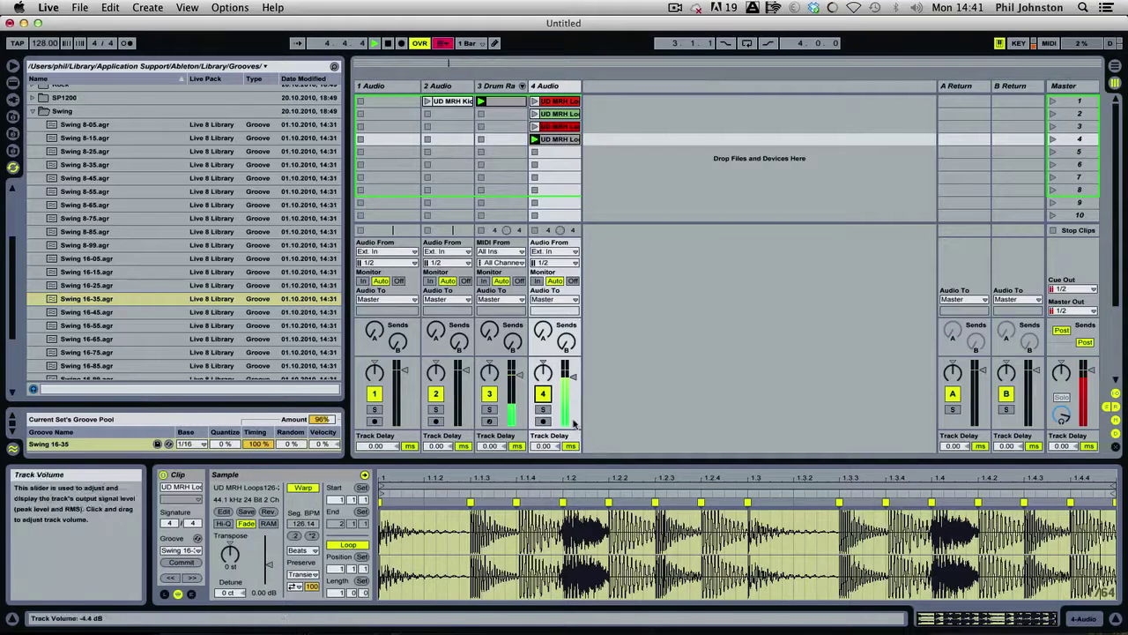
key(space)
Return the browser to the UD MRH Loops AIFF folder and preview UD MRH Loops126-20.aif
click(13, 133)
click(14, 151)
click(12, 133)
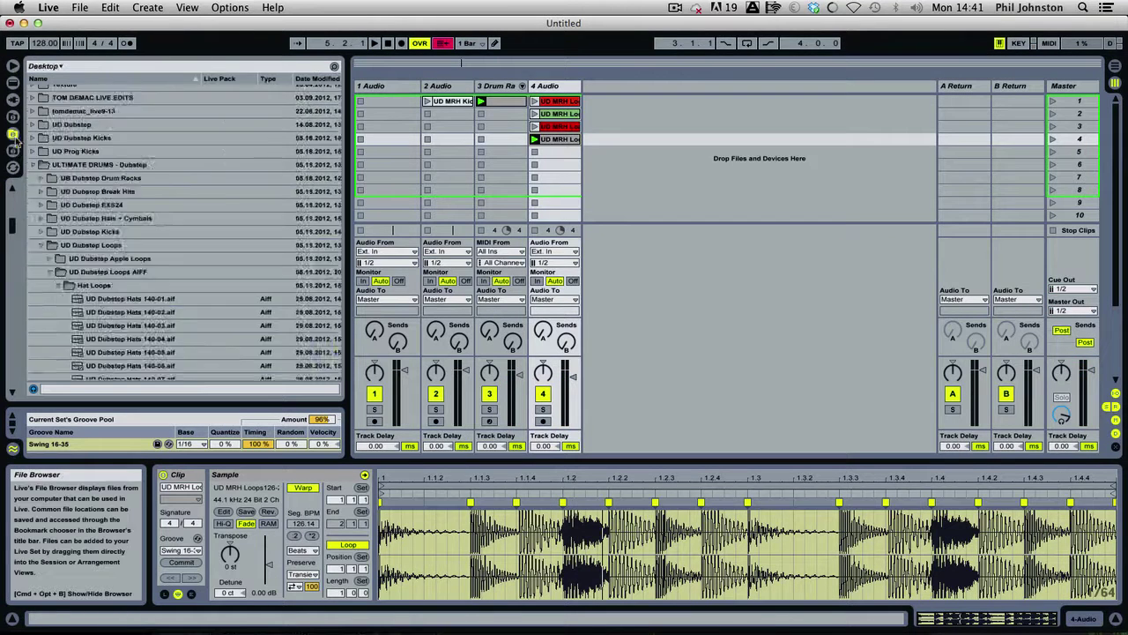
click(12, 115)
click(106, 148)
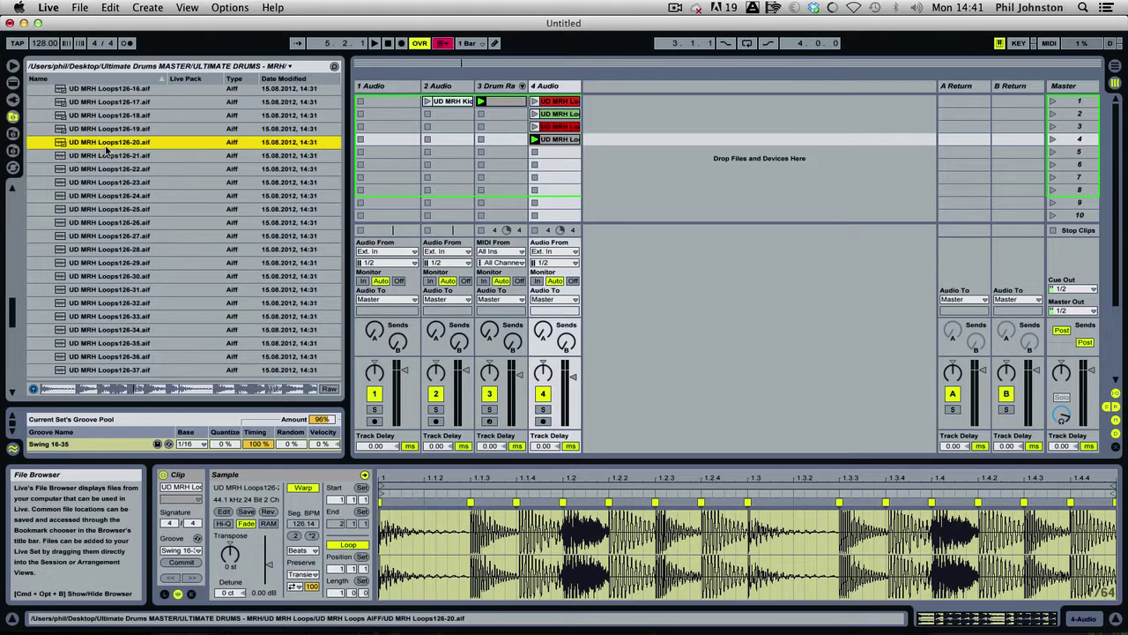
Preview loops 126-21 to 126-32, replace the scene 4 clip on 4 Audio with UD MRH Loops126-32.aif, and launch it
key(Down)
key(Down)
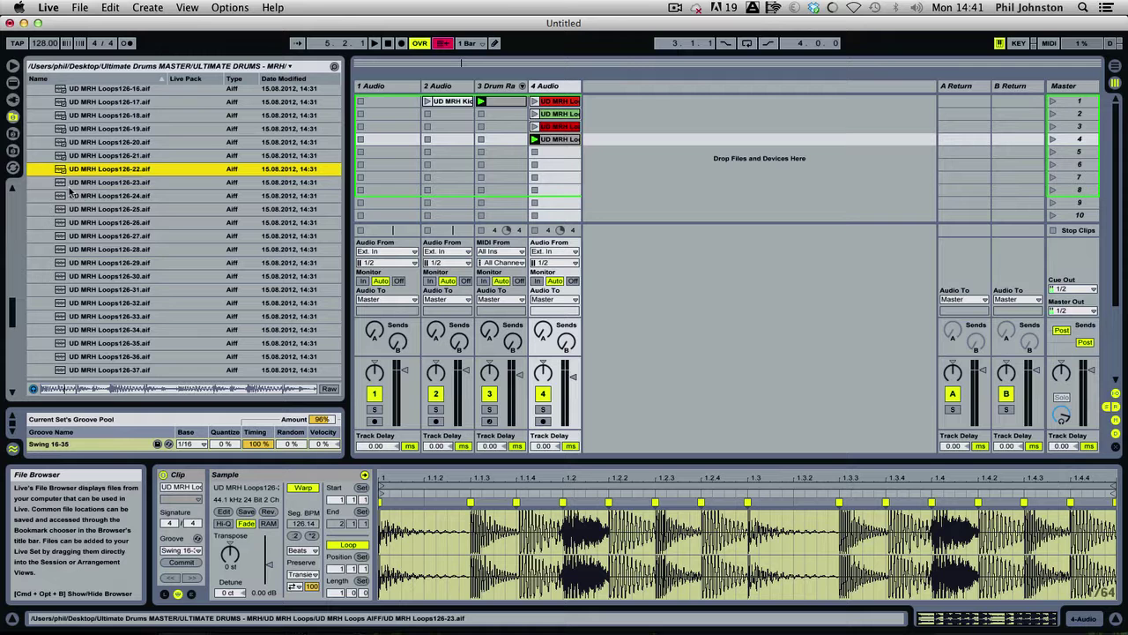
key(Down)
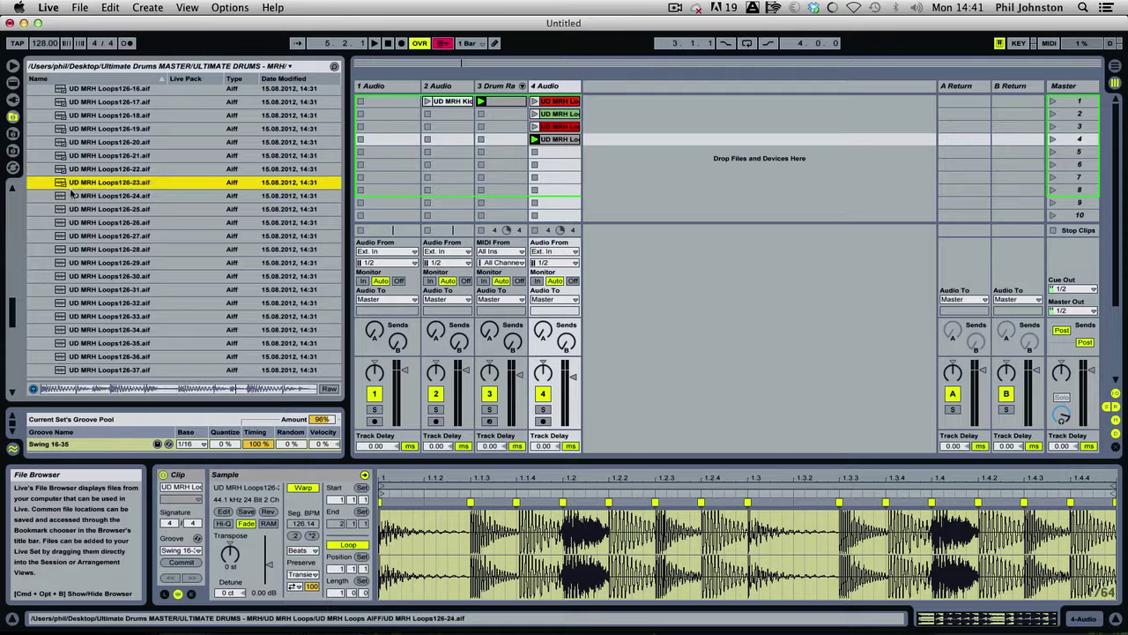
key(Down)
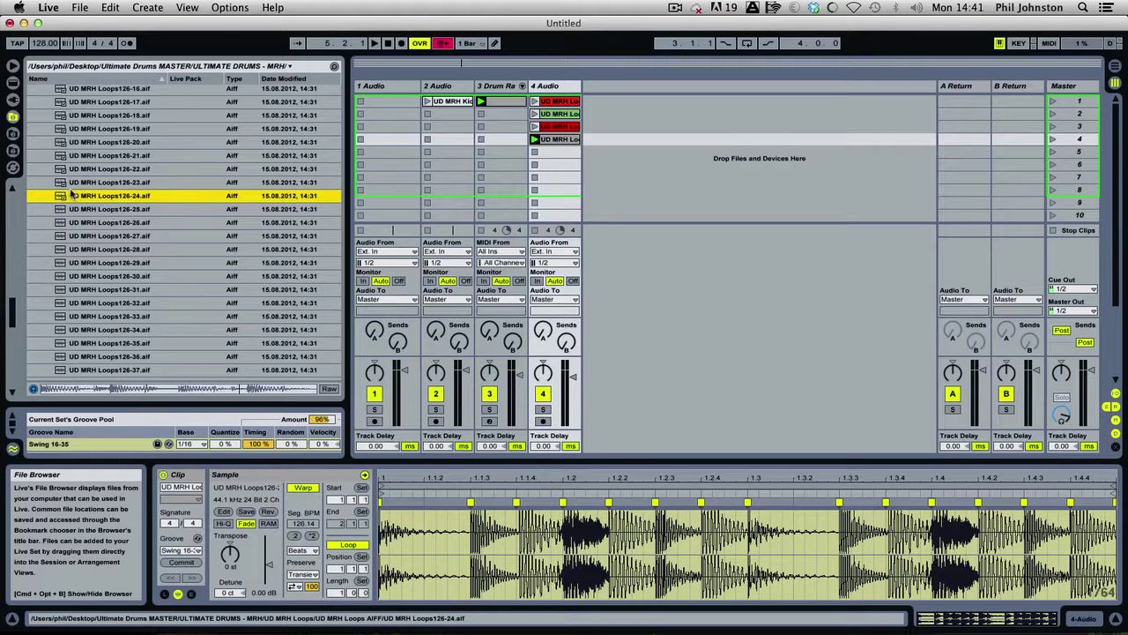
key(Down)
key(Down)
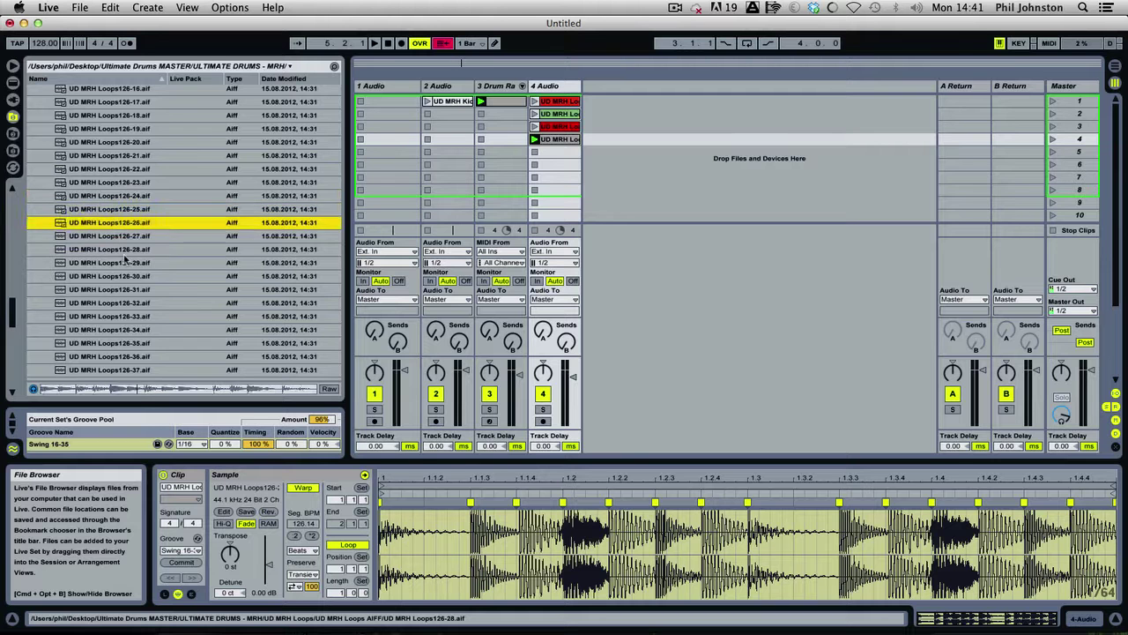
key(Down)
key(Down)
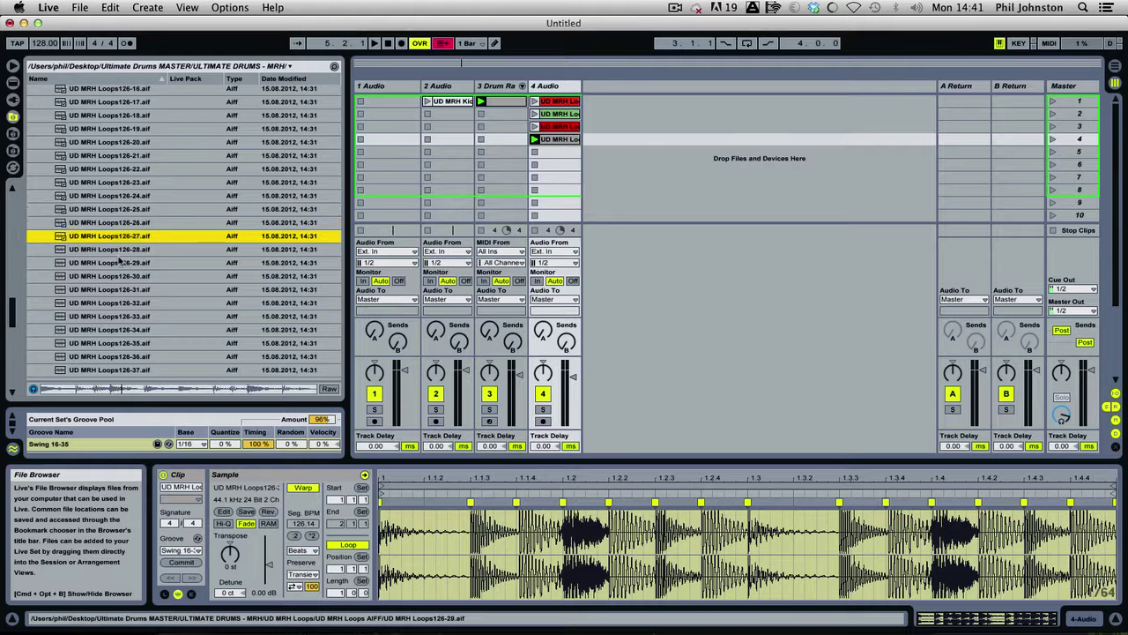
key(Down)
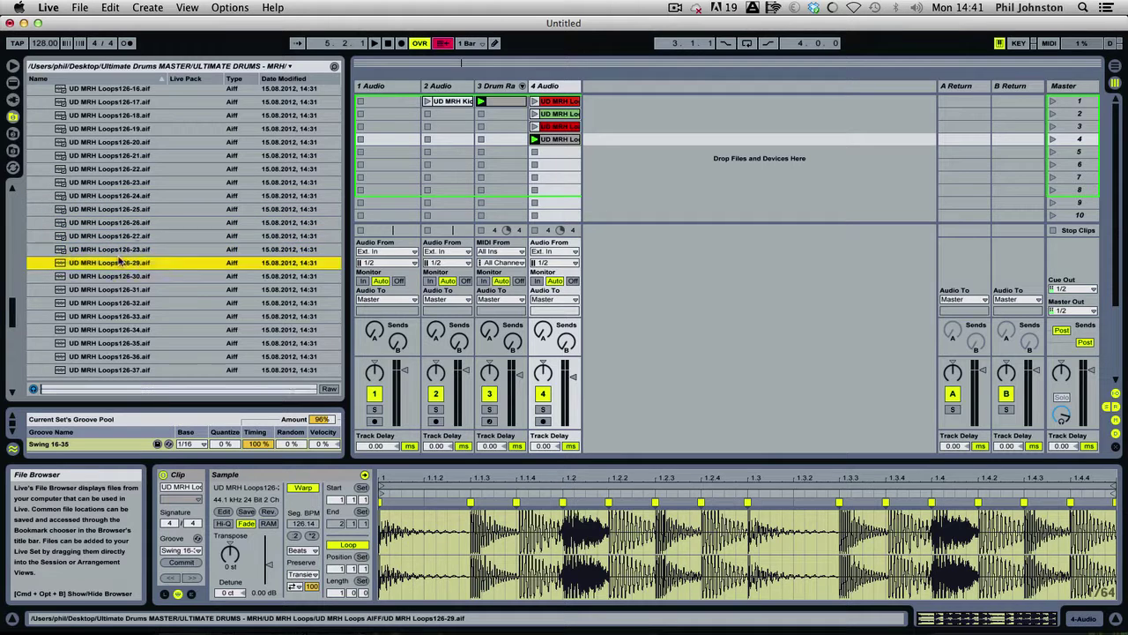
key(Down)
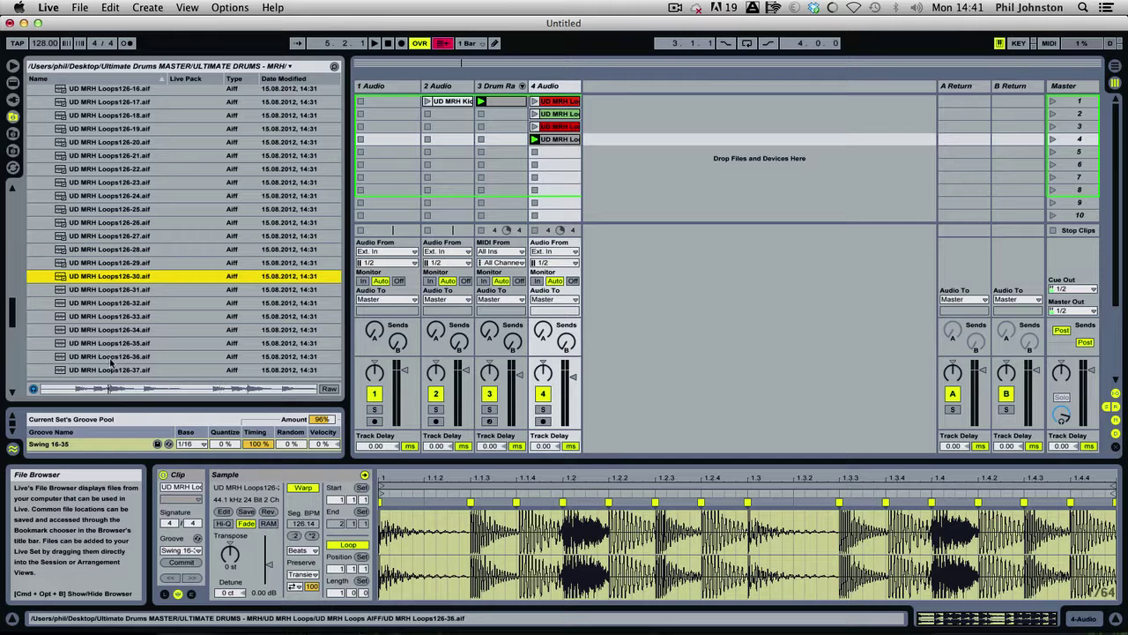
key(Down)
key(Down)
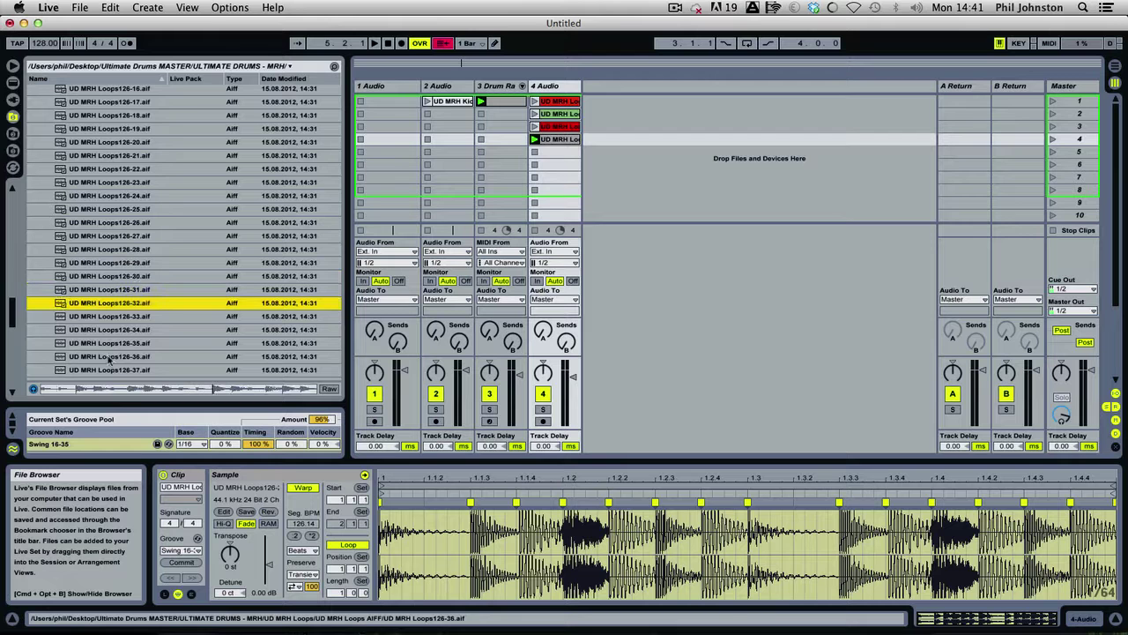
drag(106, 304, 546, 143)
click(534, 139)
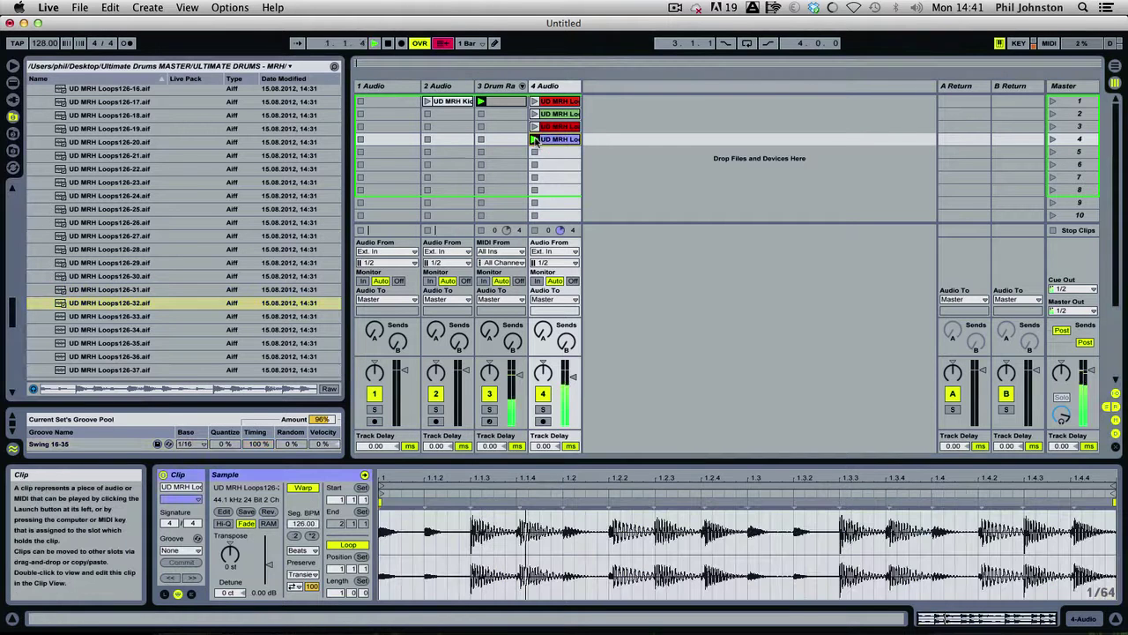
Unfold the drum rack's chains, reactivate the C#1 chain, and fold the chains again
click(523, 85)
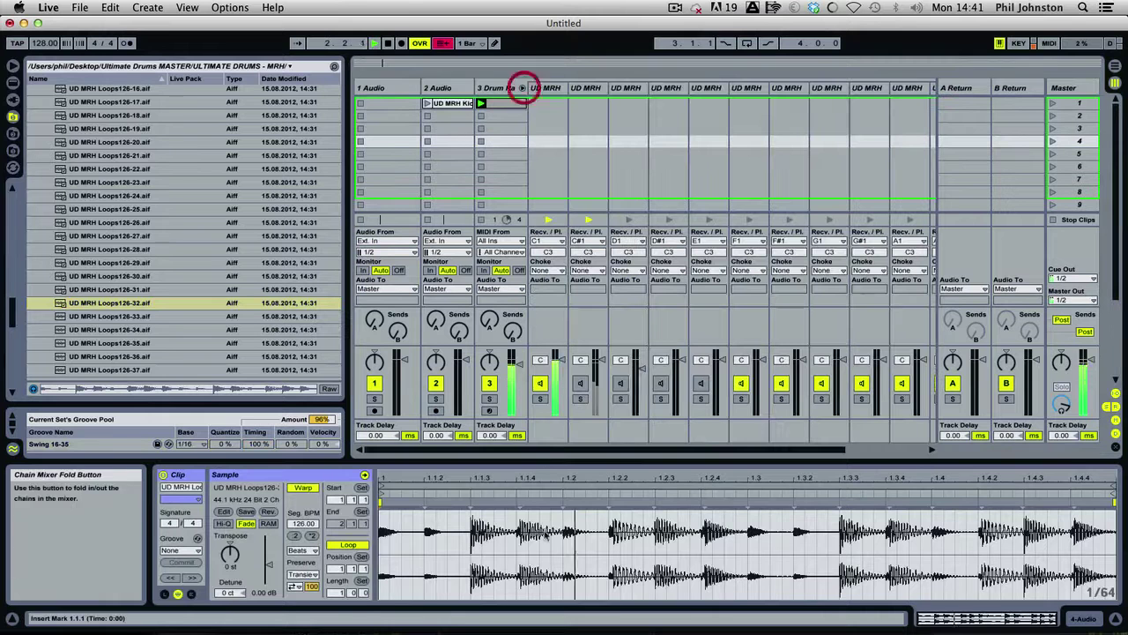
click(580, 382)
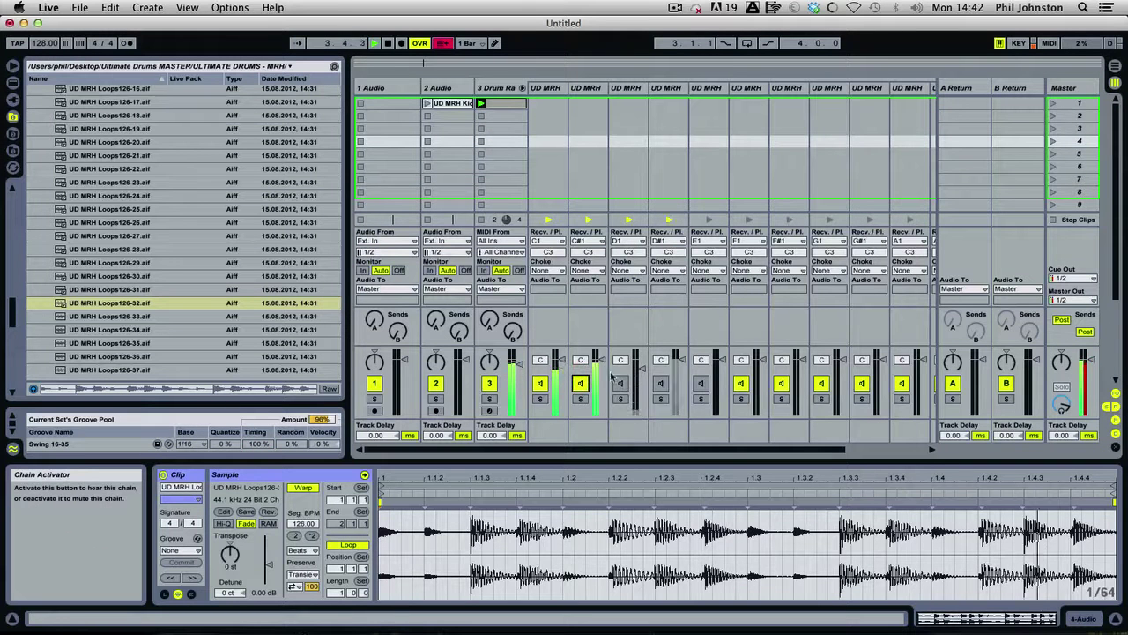
click(523, 87)
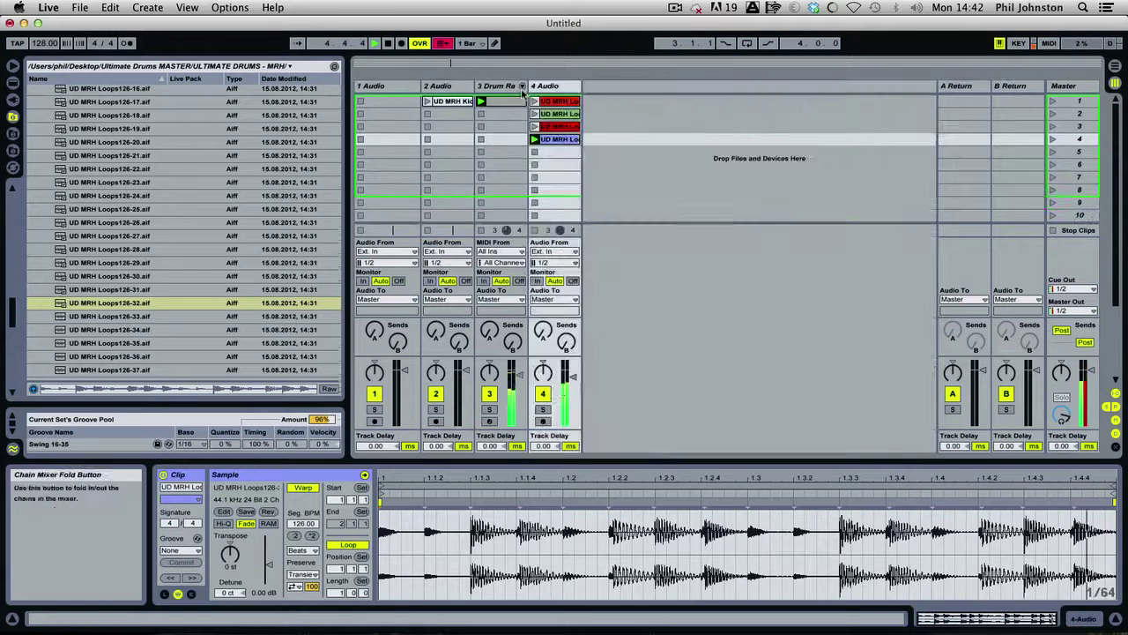
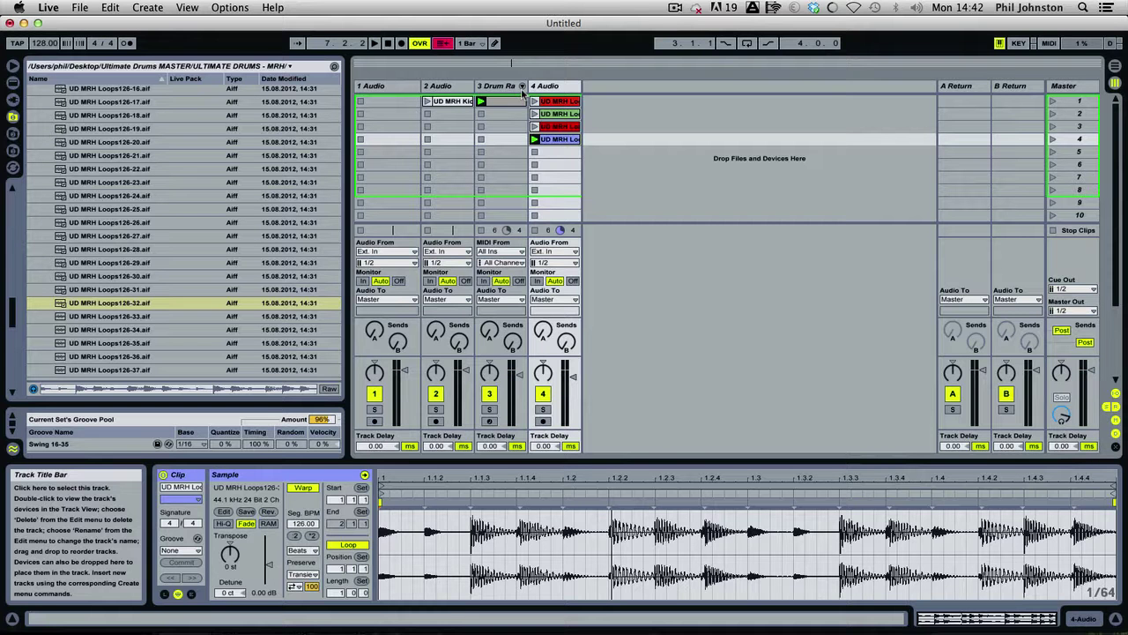
Stop playback and preview UD MRH Loops126-34.aif through UD MRH Loops126-42.aif in the browser
scroll(134, 232, down, 6)
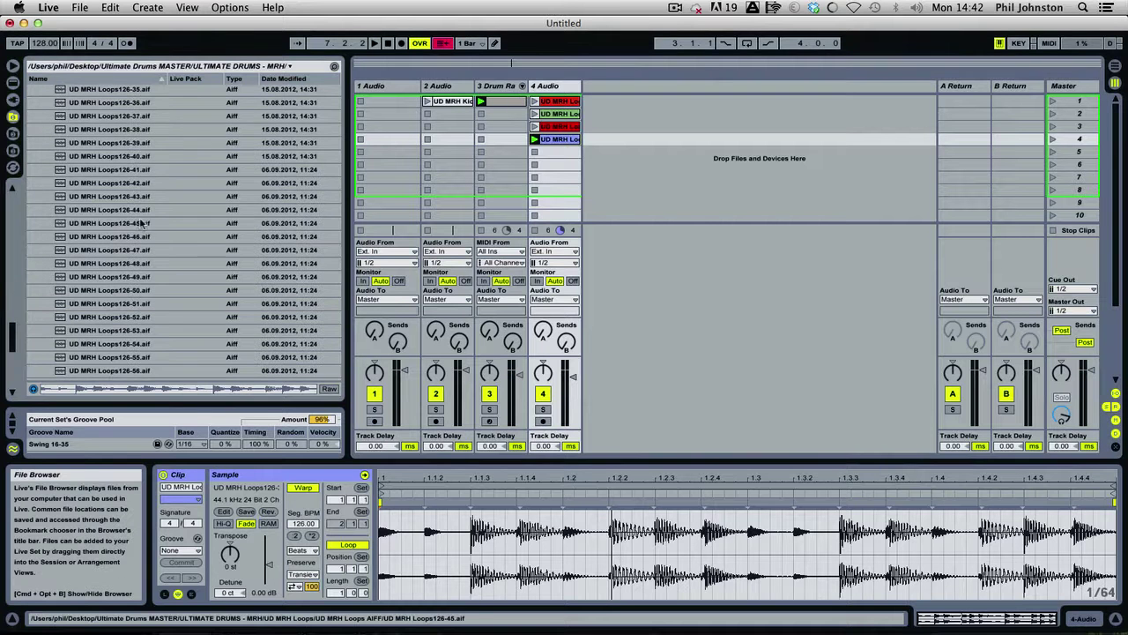
scroll(142, 220, up, 3)
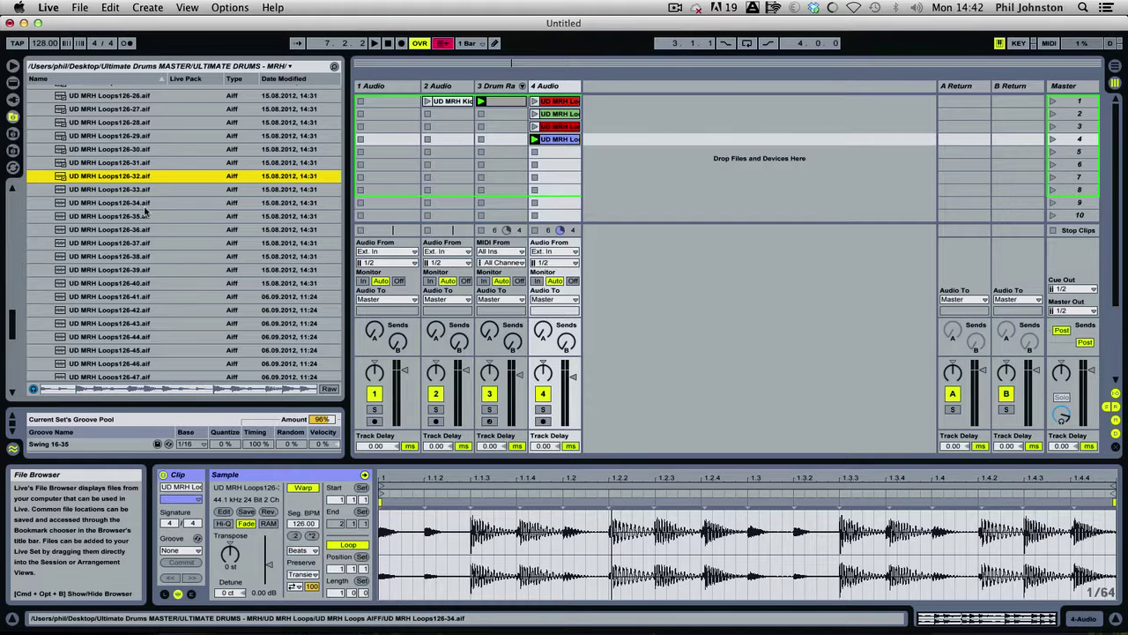
key(space)
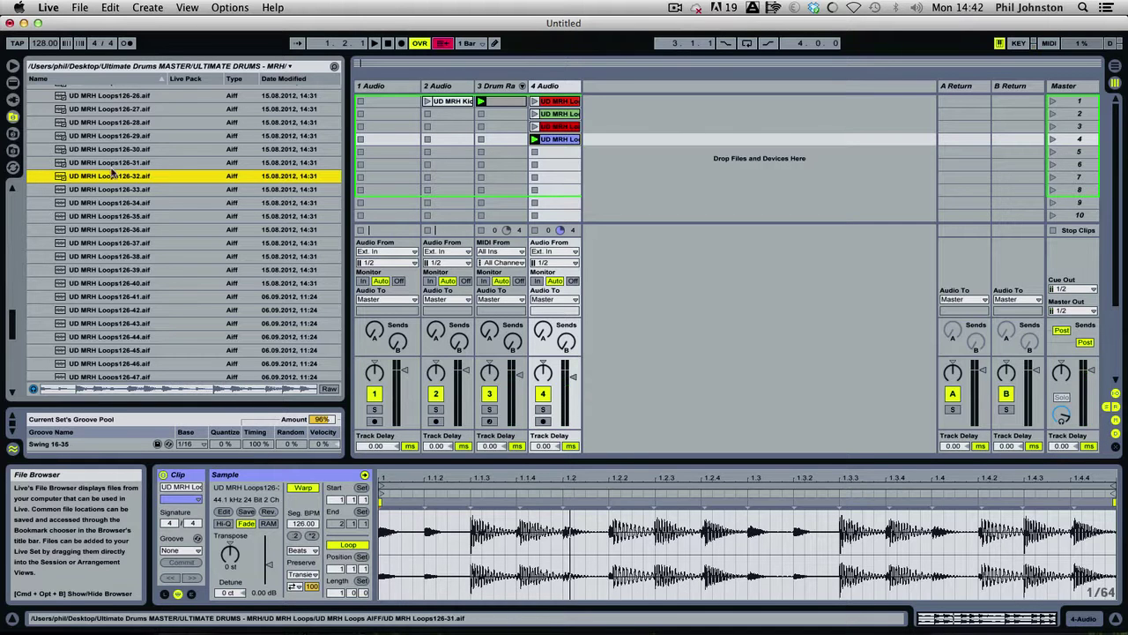
click(110, 204)
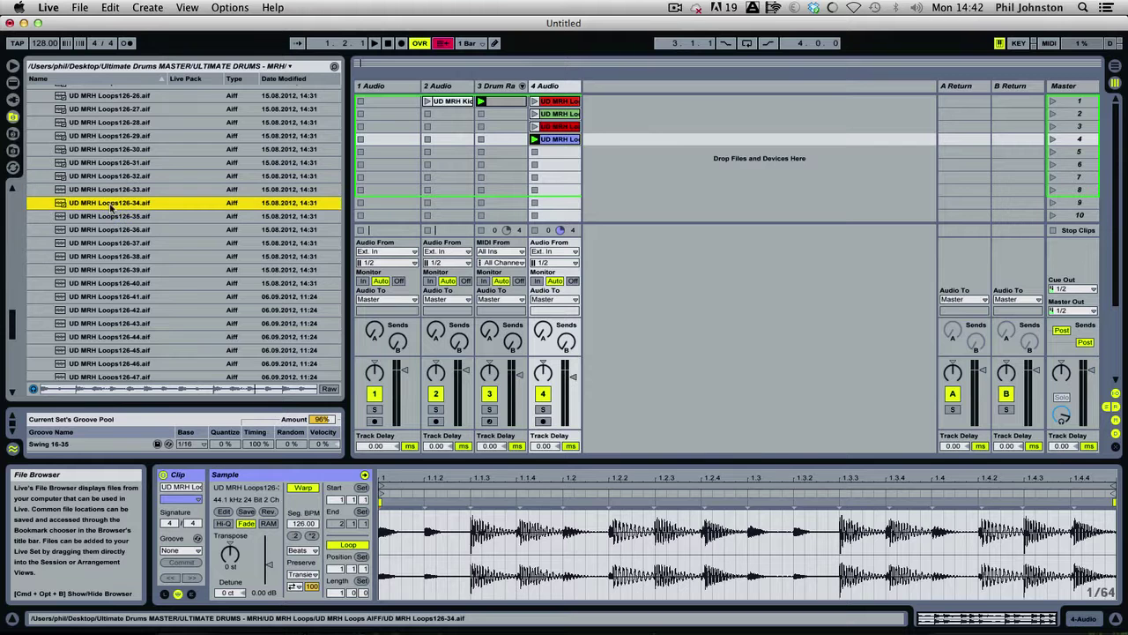
key(Down)
key(Down)
key(Down)
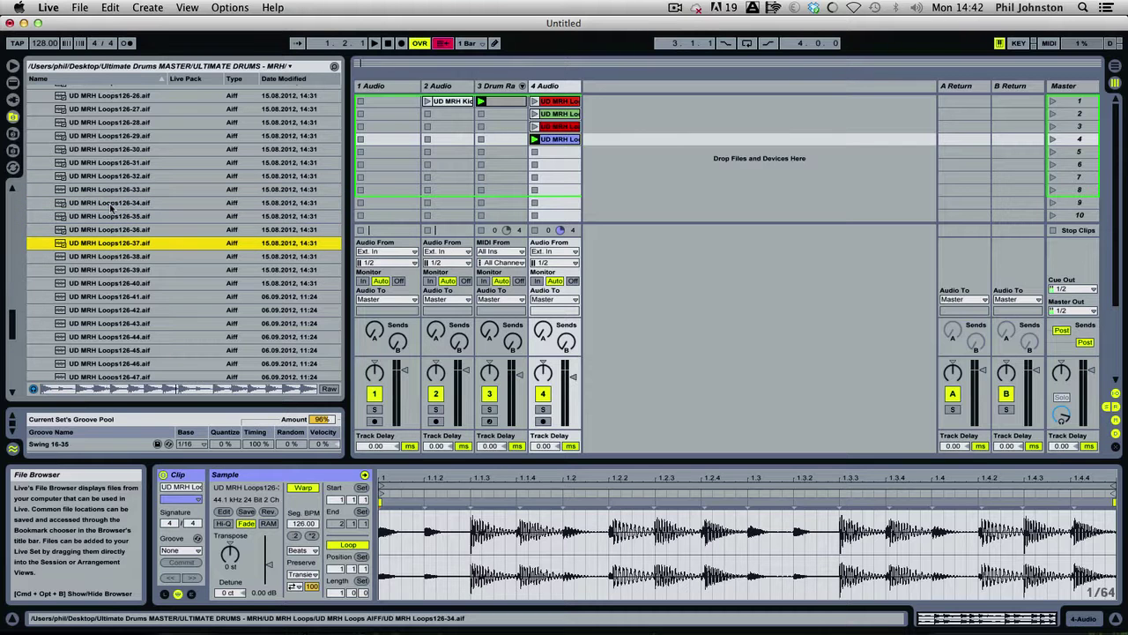
key(Down)
key(Down)
key(Down)
key(Down)
key(Down)
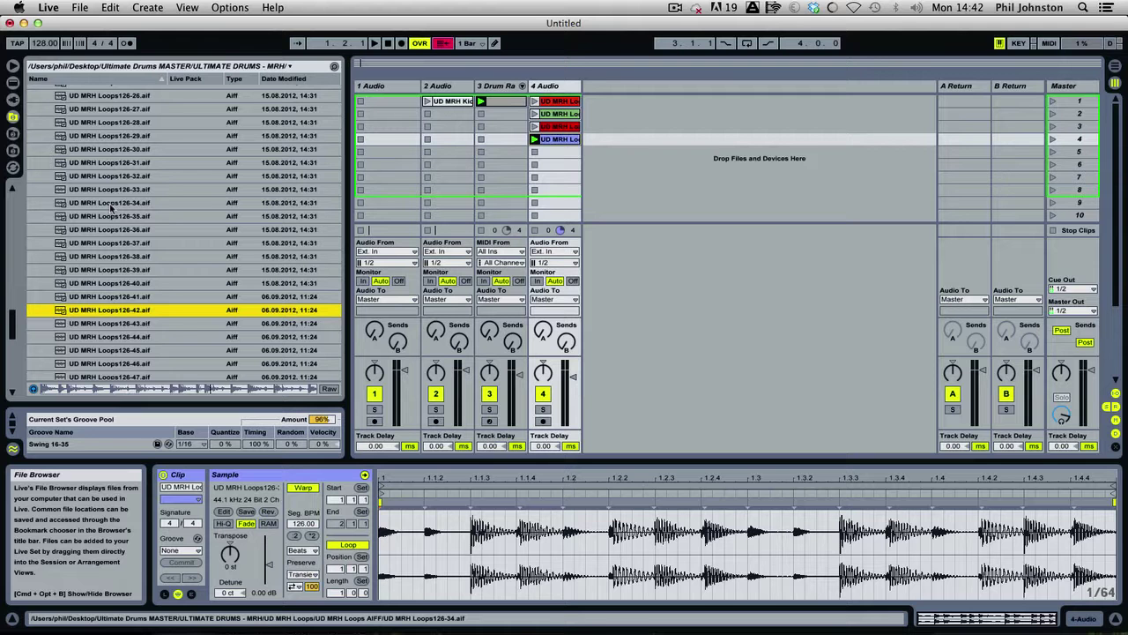
Place UD MRH Loops126-42.aif in the scene 5 slot of 4 Audio and launch it with the drum rack
key(Up)
click(100, 310)
drag(97, 312, 554, 151)
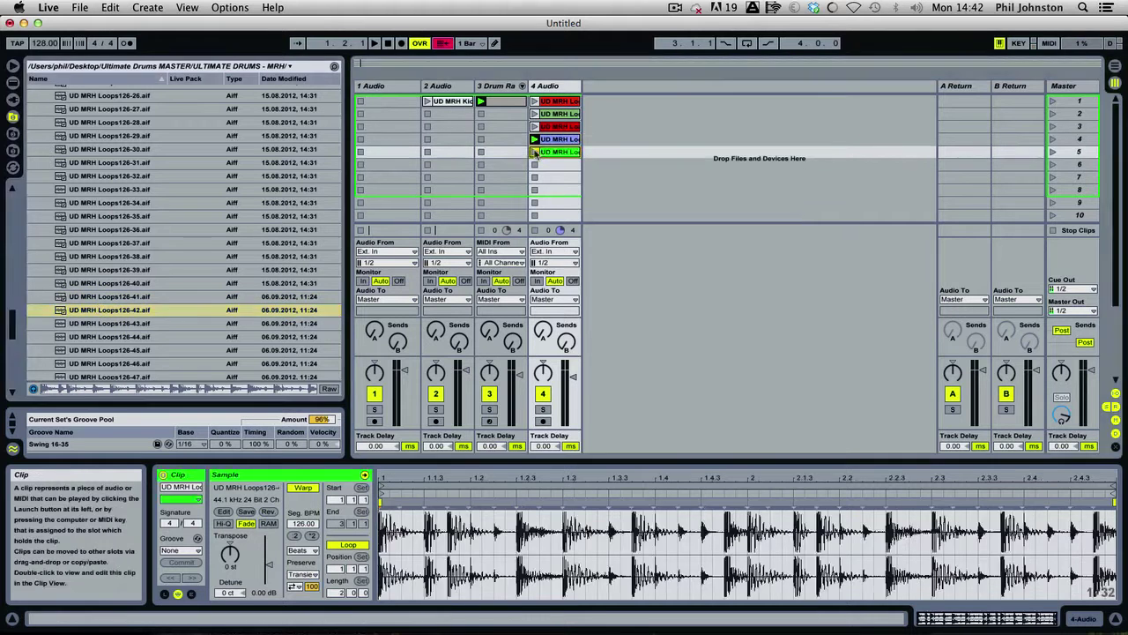
click(534, 152)
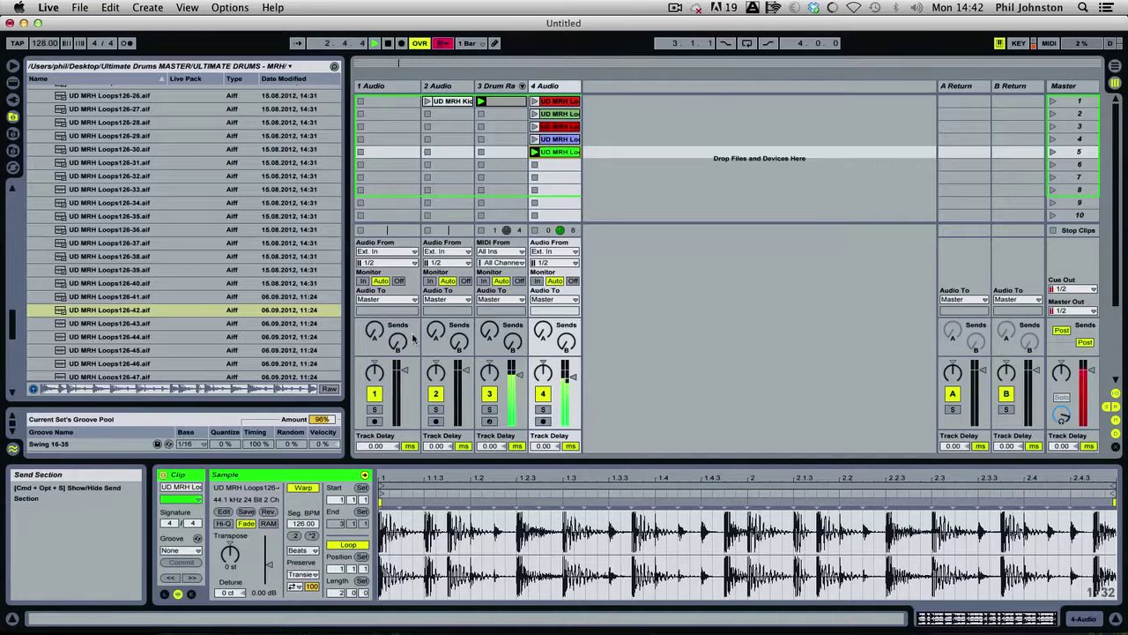
Preview loops 126-43 to 126-51, replace the scene 5 clip on 4 Audio with UD MRH Loops126-51.aif, and launch it
click(163, 324)
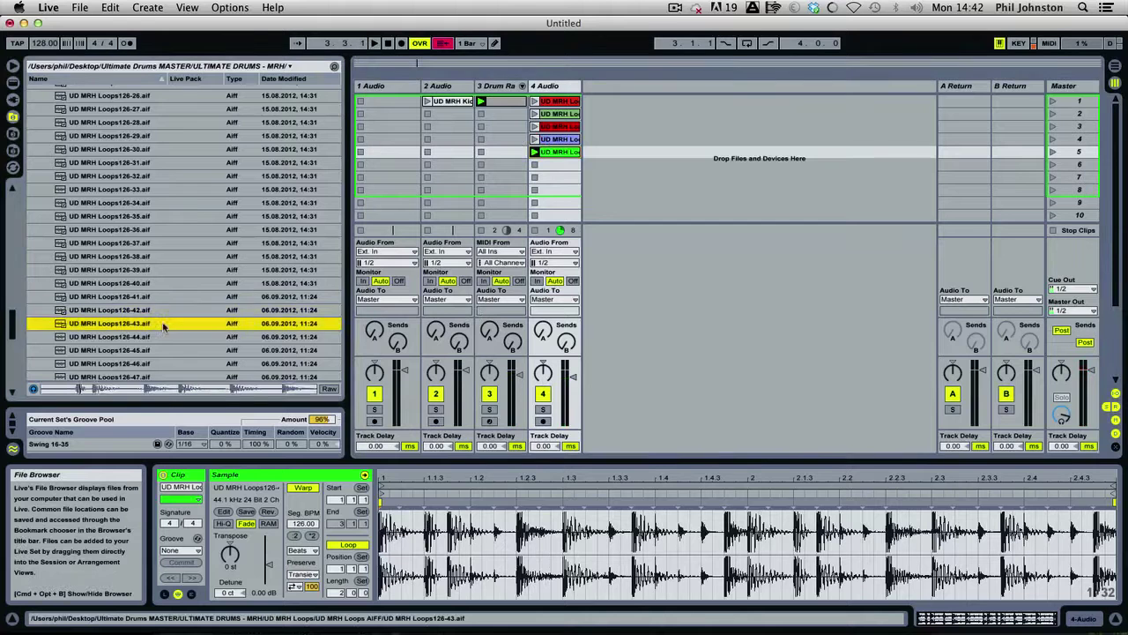
key(Down)
key(Down)
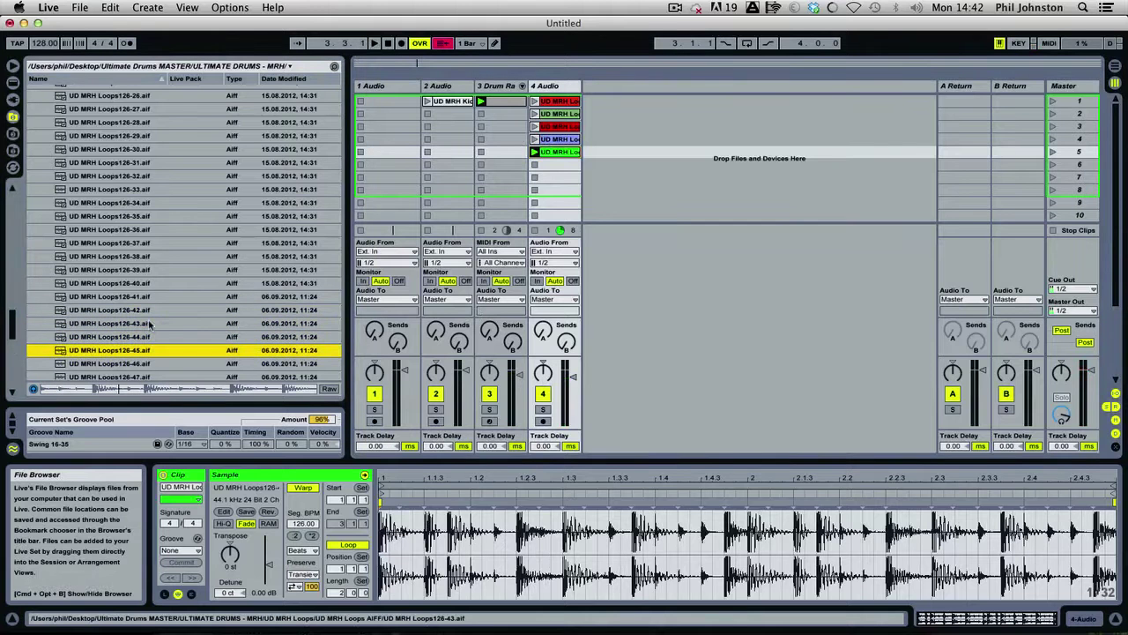
scroll(148, 327, down, 3)
key(Down)
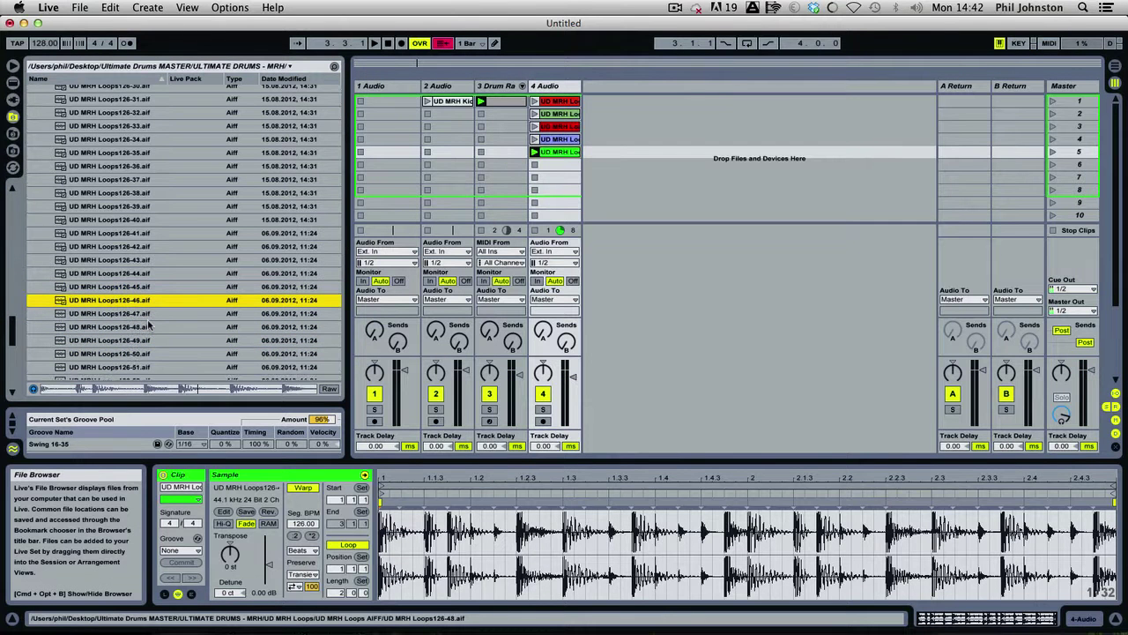
key(Down)
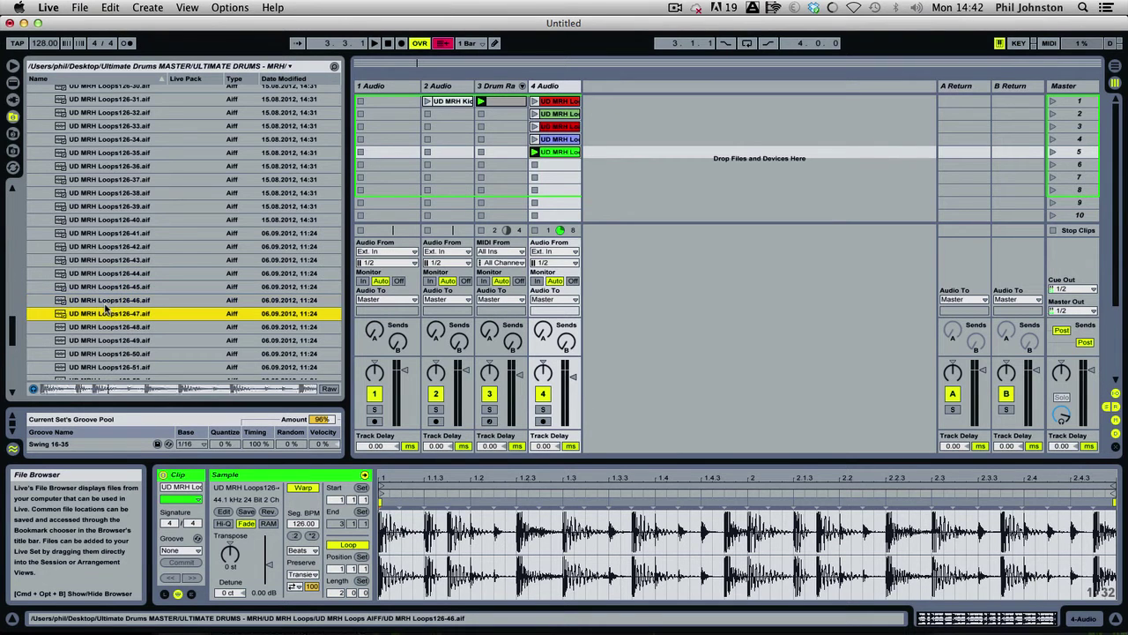
key(Down)
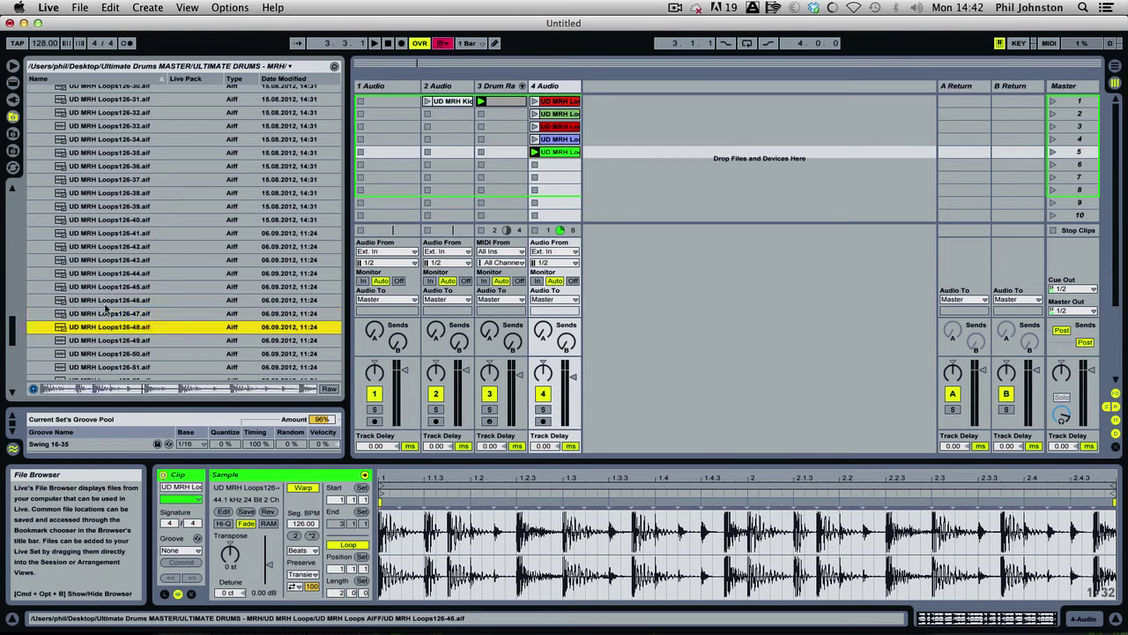
key(Down)
key(Down)
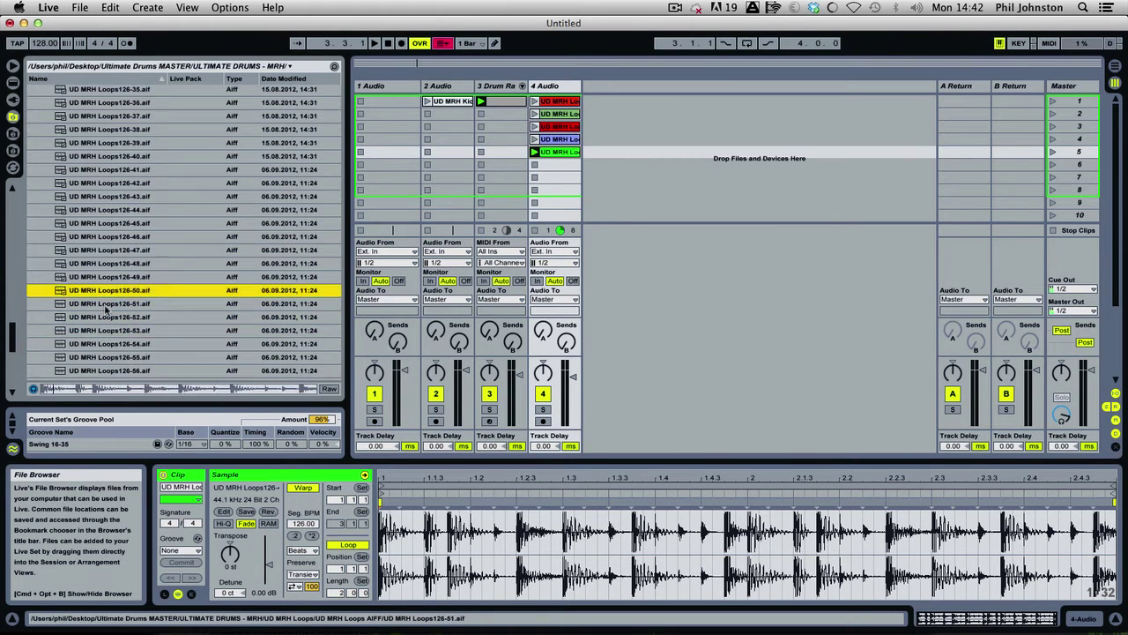
key(Down)
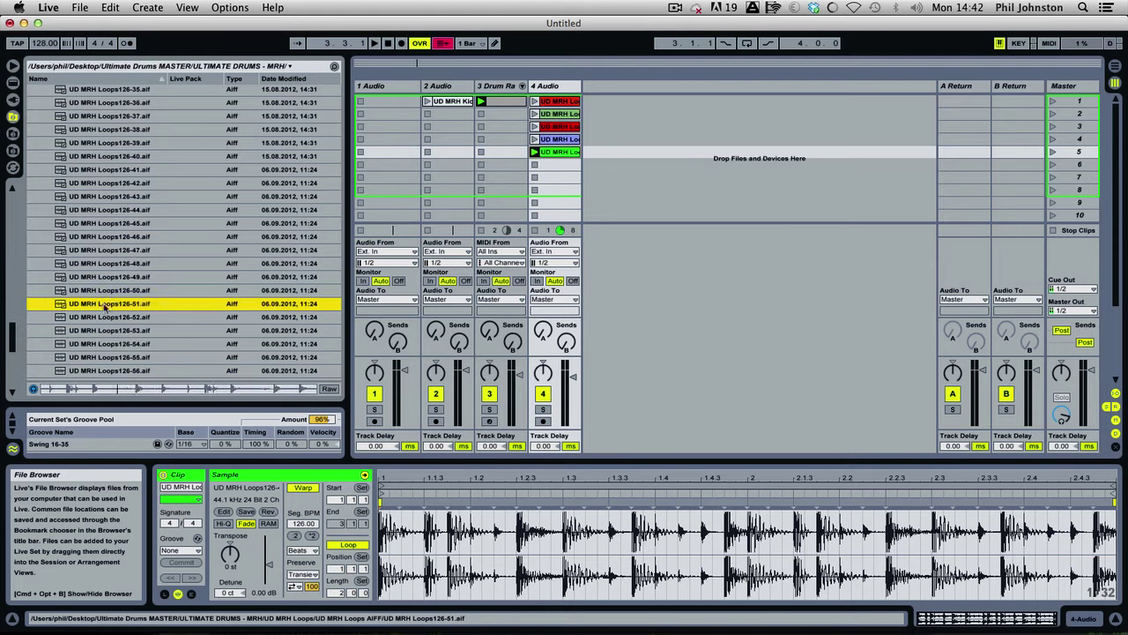
click(534, 152)
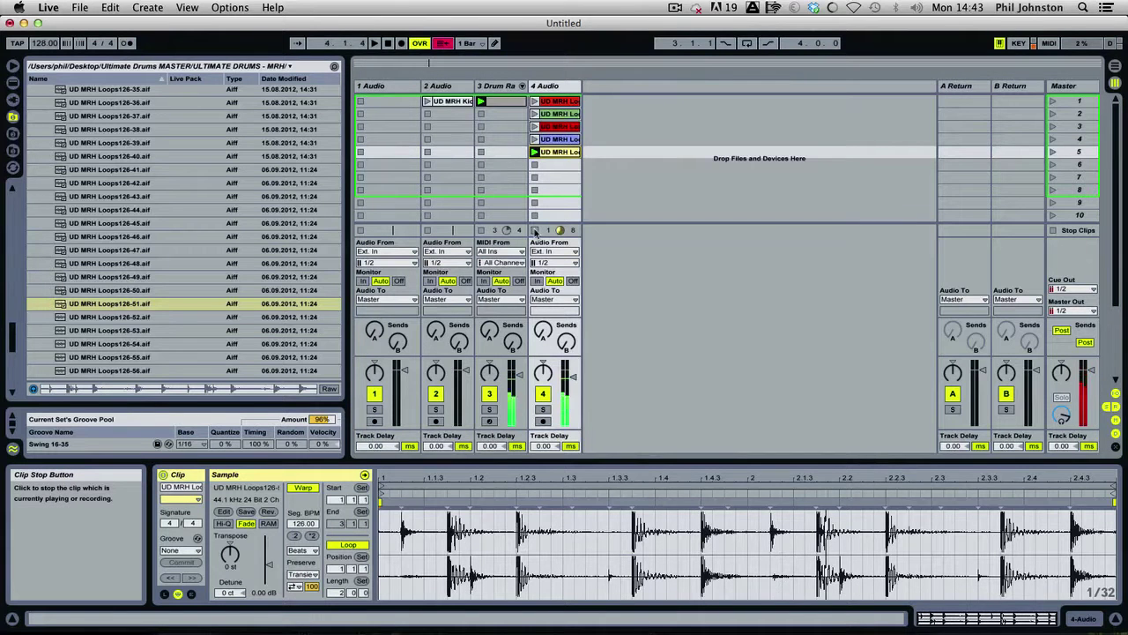
Preview the following loops up to 126-56, replace the scene 5 clip with UD MRH Loops126-56.aif, and launch it
scroll(143, 290, down, 7)
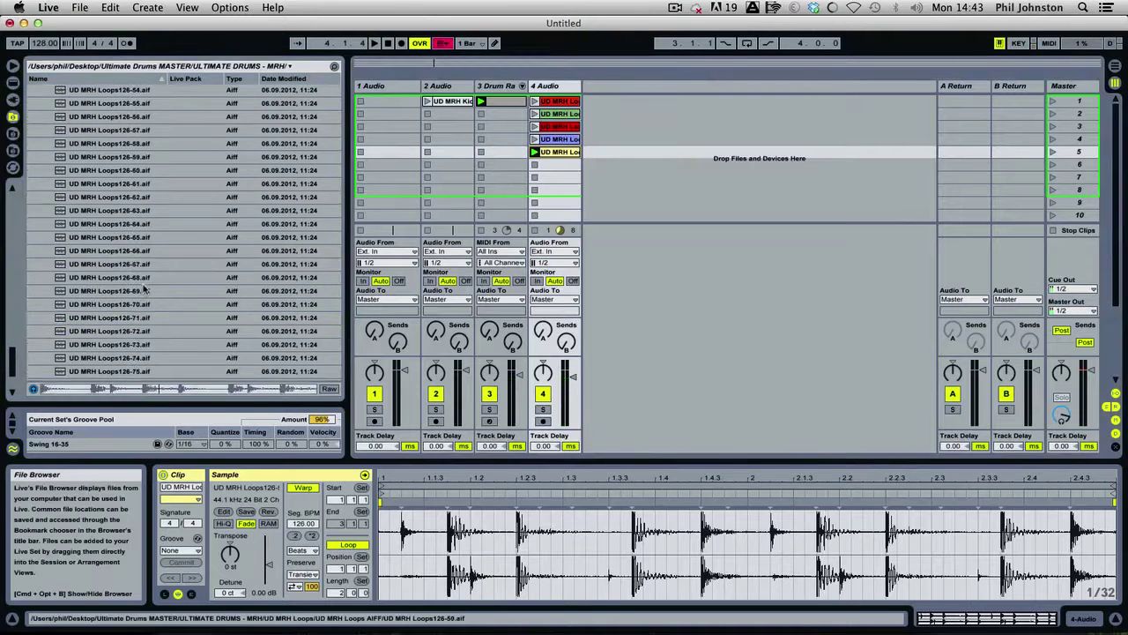
scroll(144, 289, down, 3)
scroll(144, 284, up, 5)
key(Down)
key(Down)
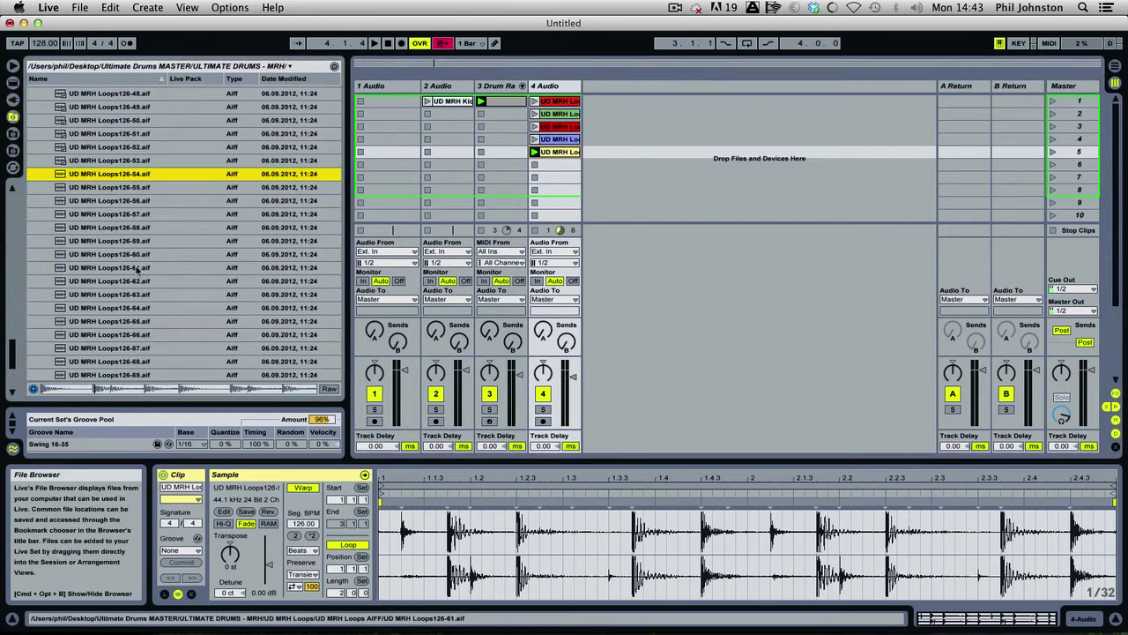
key(Down)
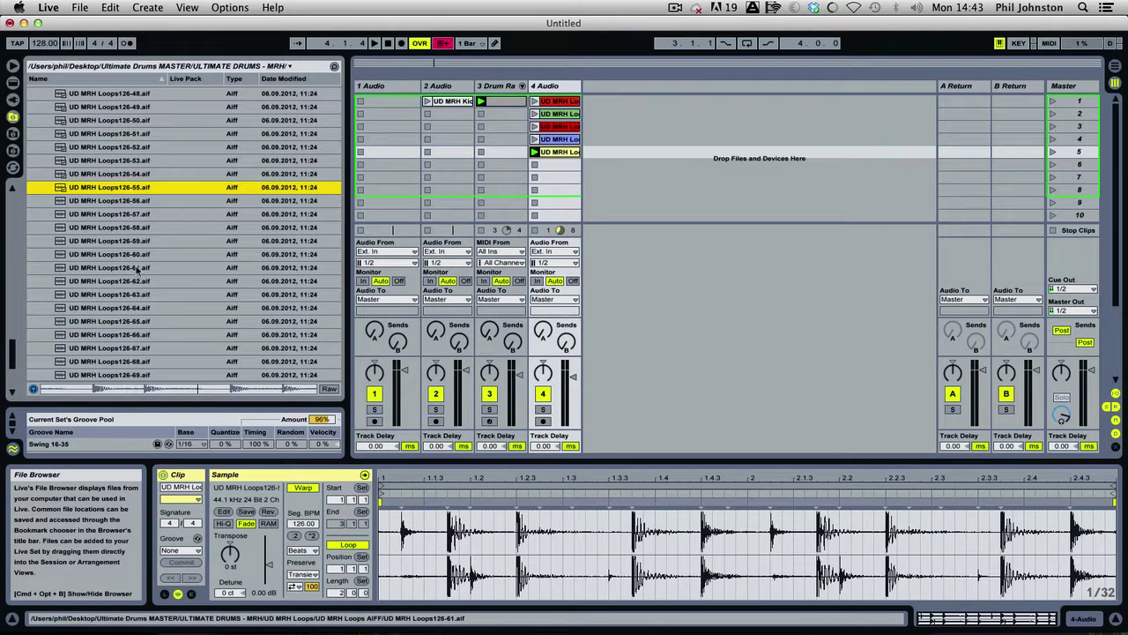
key(Down)
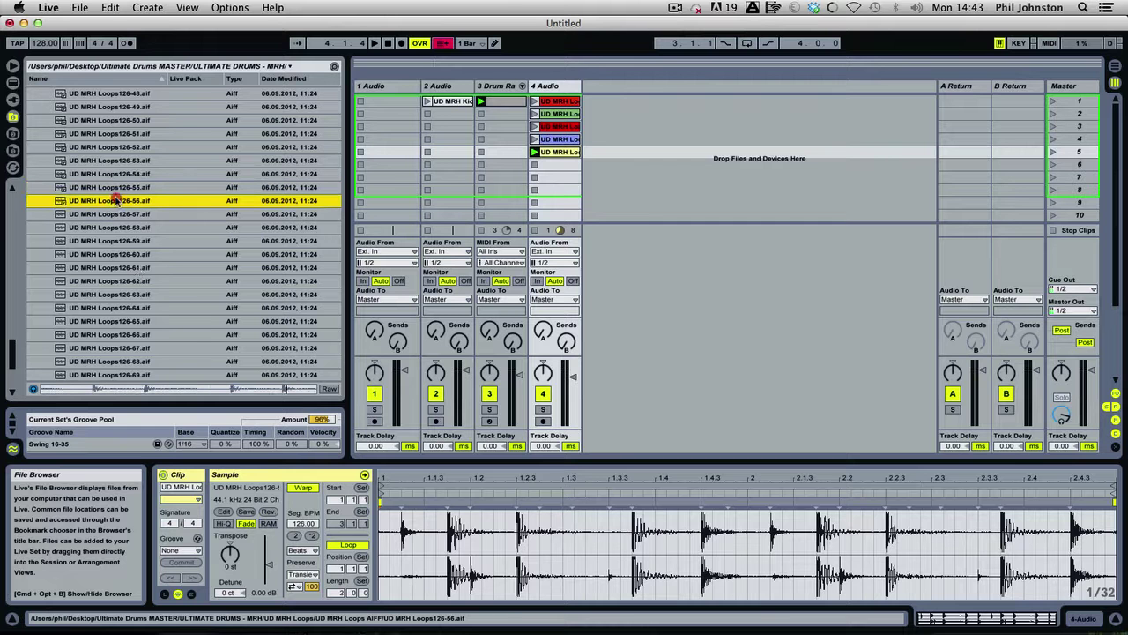
click(534, 152)
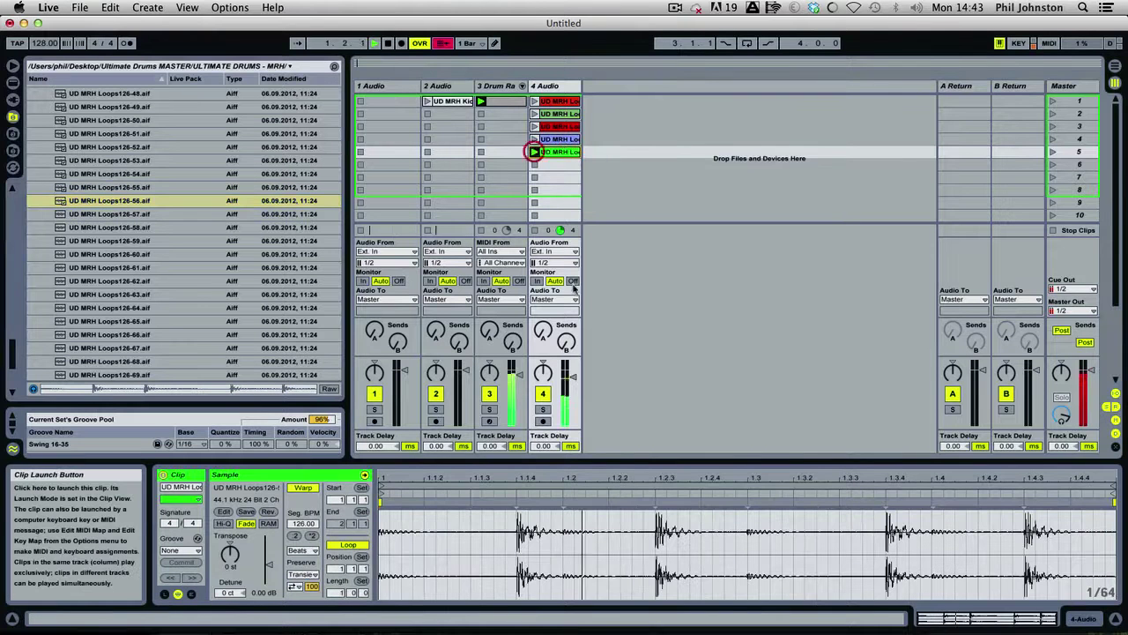
During playback, swap the scene 5 clip on 4 Audio for UD MRH Loops126-57.aif and then UD MRH Loops126-58.aif
click(236, 214)
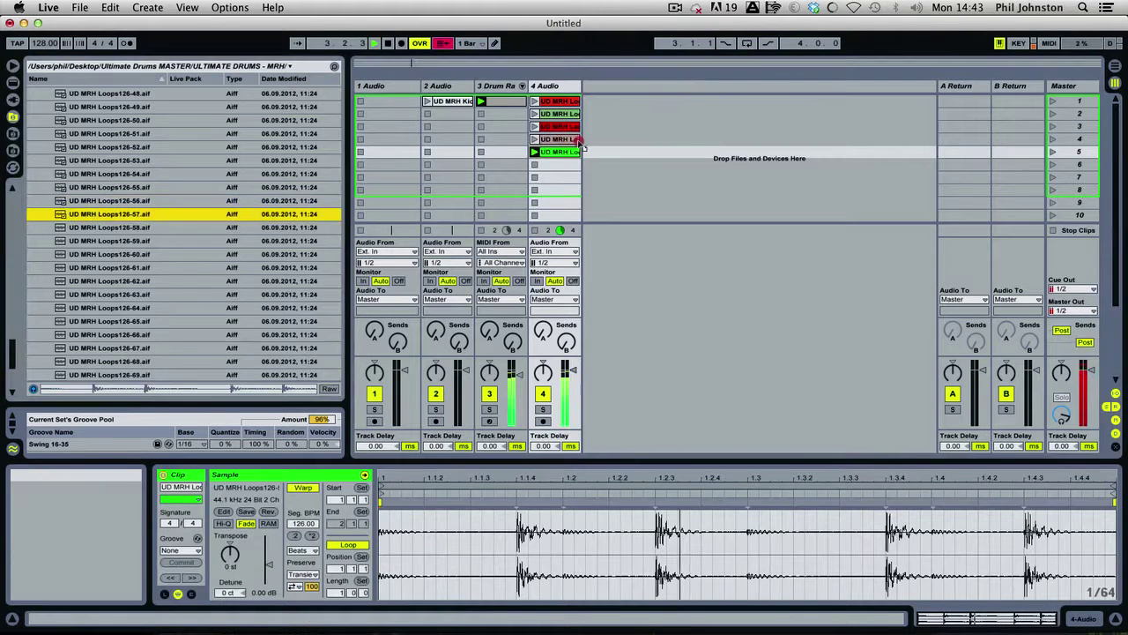
click(582, 143)
click(174, 229)
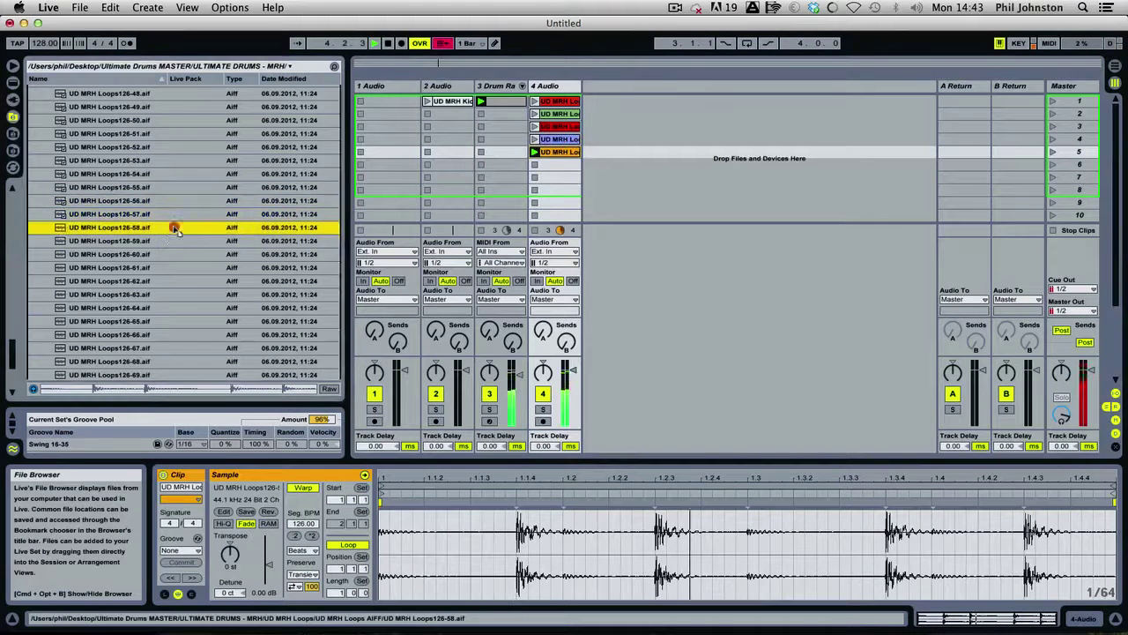
drag(175, 229, 572, 155)
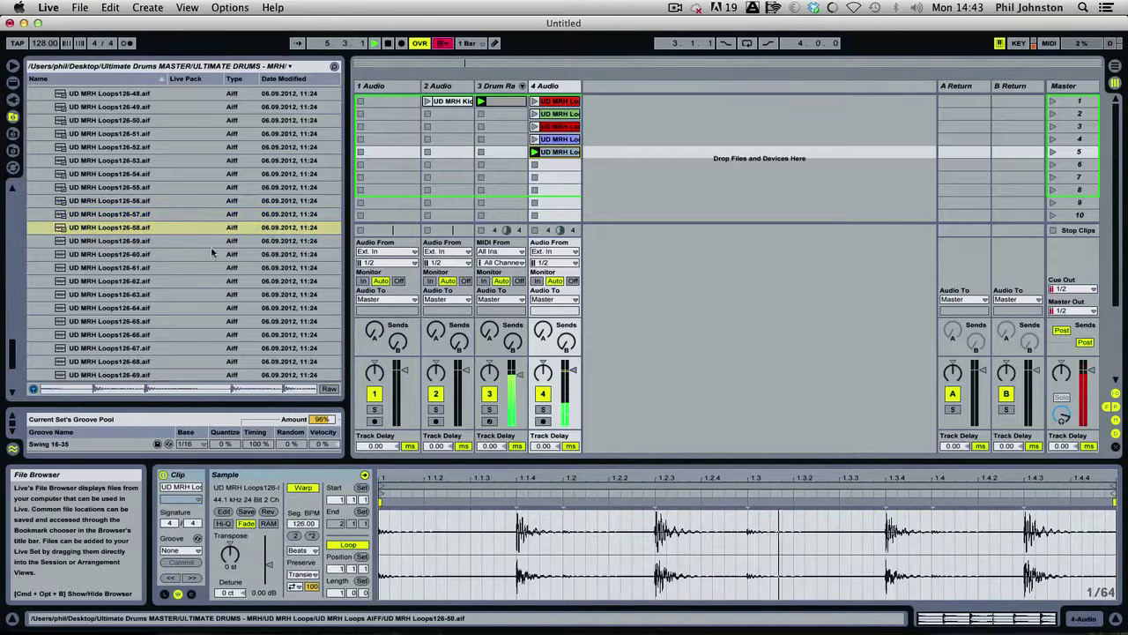
Preview loops 126-59 to 126-66, replace the scene 5 clip on 4 Audio with UD MRH Loops126-66.aif, and launch it
click(150, 240)
key(Down)
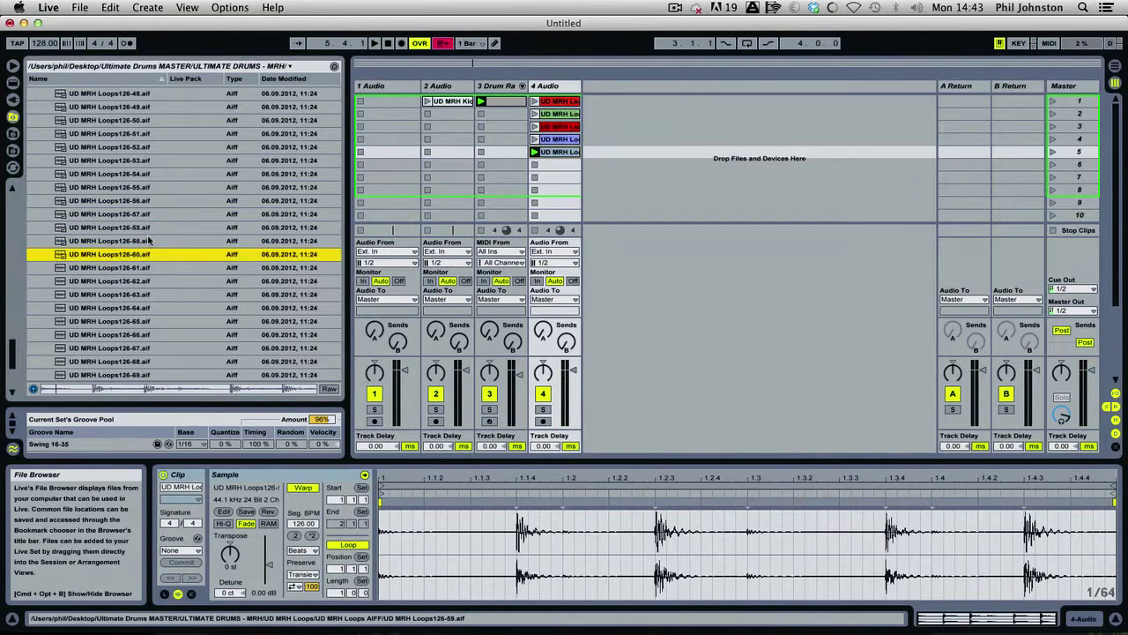
key(Down)
key(Down)
key(Down)
key(Down)
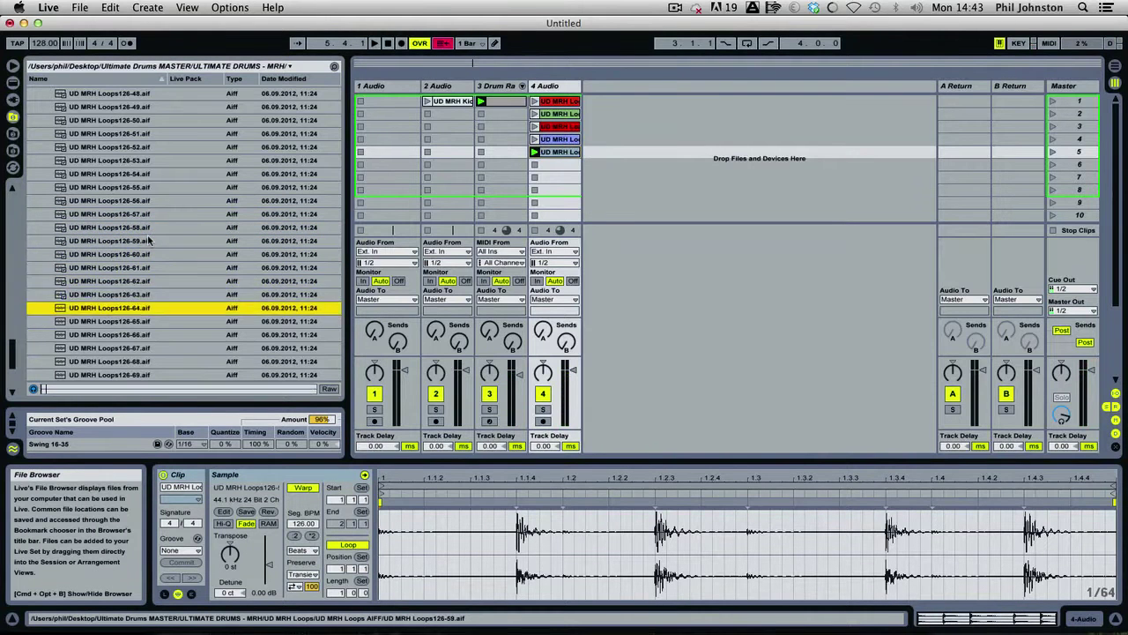
key(Down)
scroll(145, 239, down, 5)
key(Down)
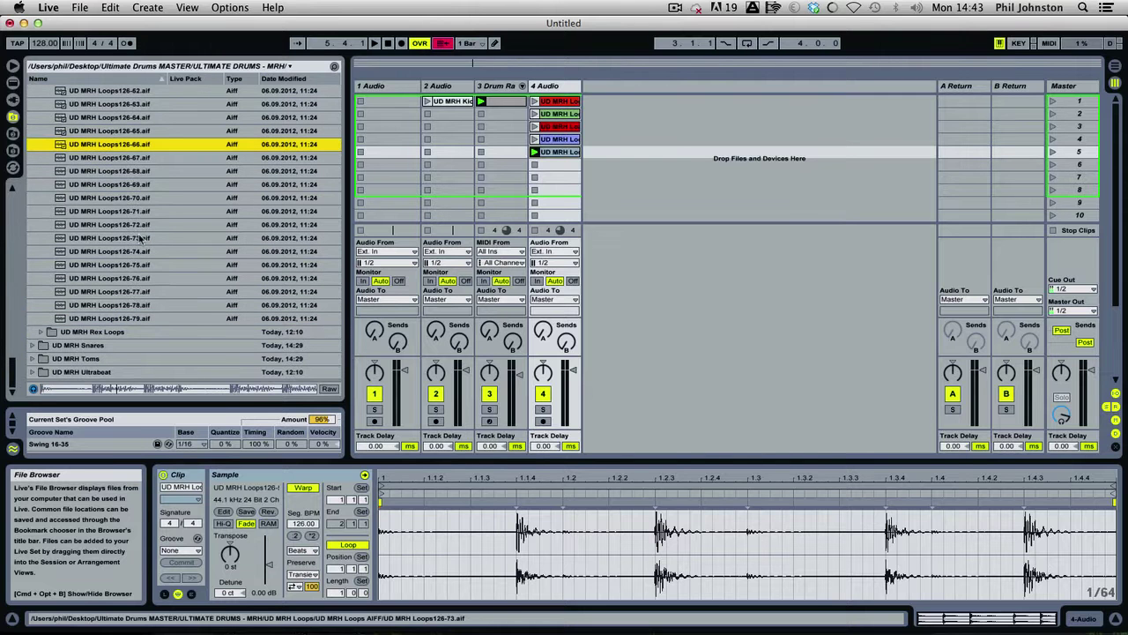
drag(109, 147, 520, 129)
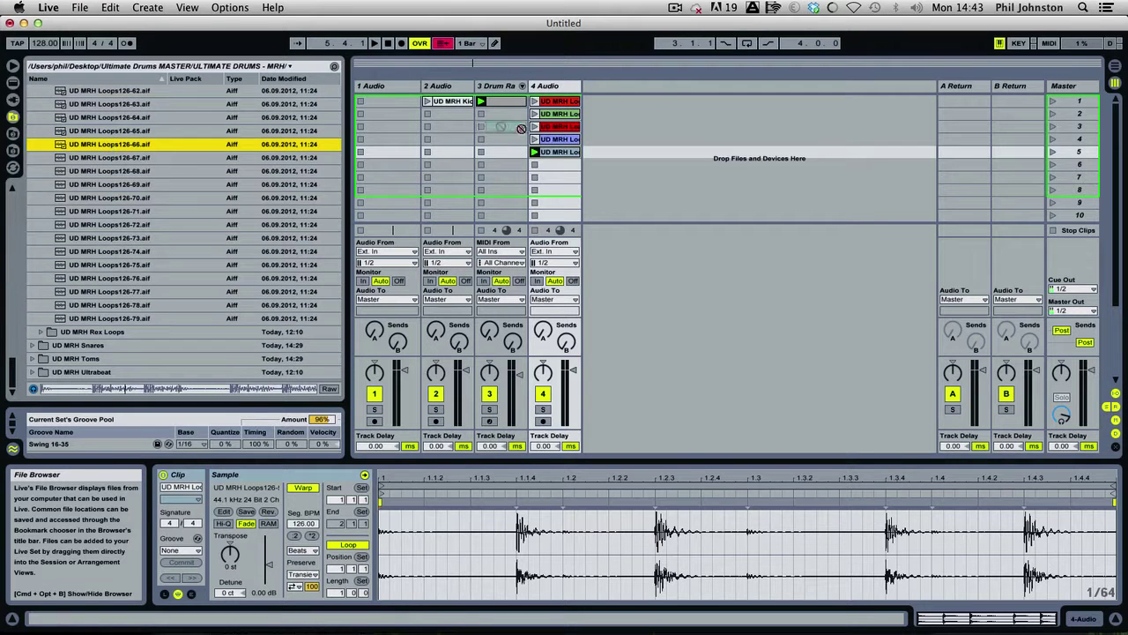
click(534, 152)
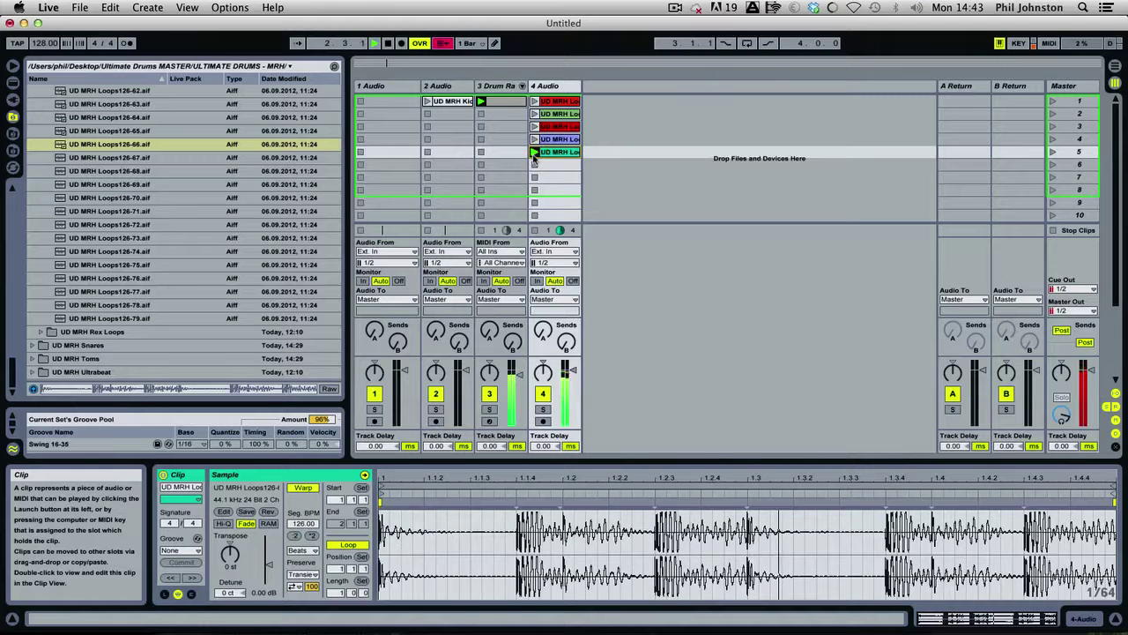
Solo 4 Audio, replay the scene 5 clip on its own, and enlarge the clip view for its waveform
key(space)
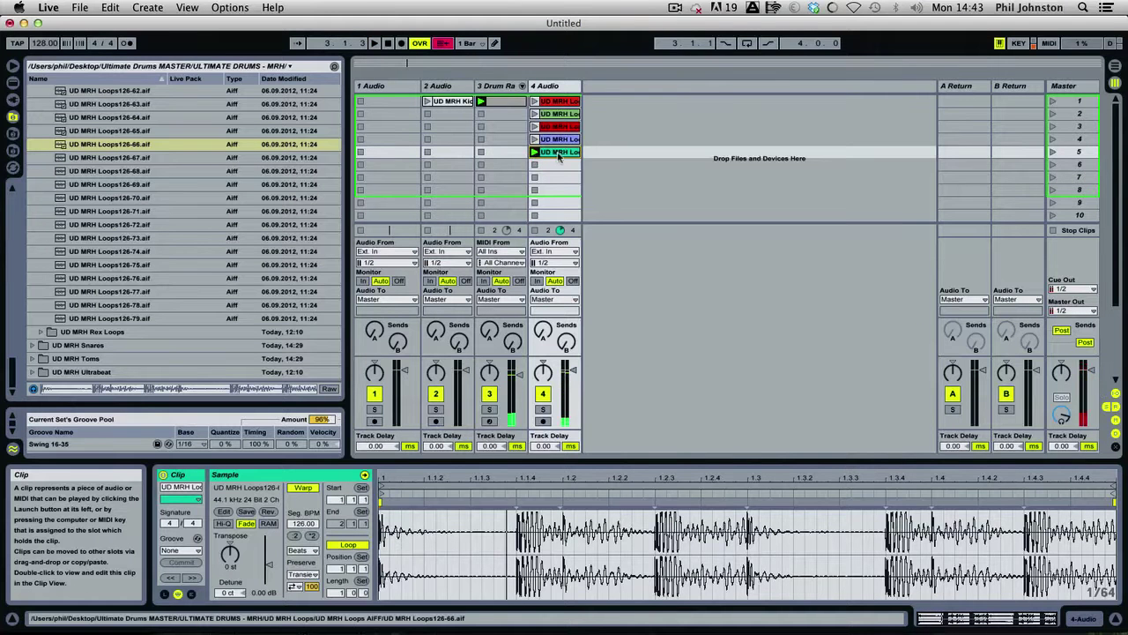
click(544, 410)
double_click(553, 154)
key(space)
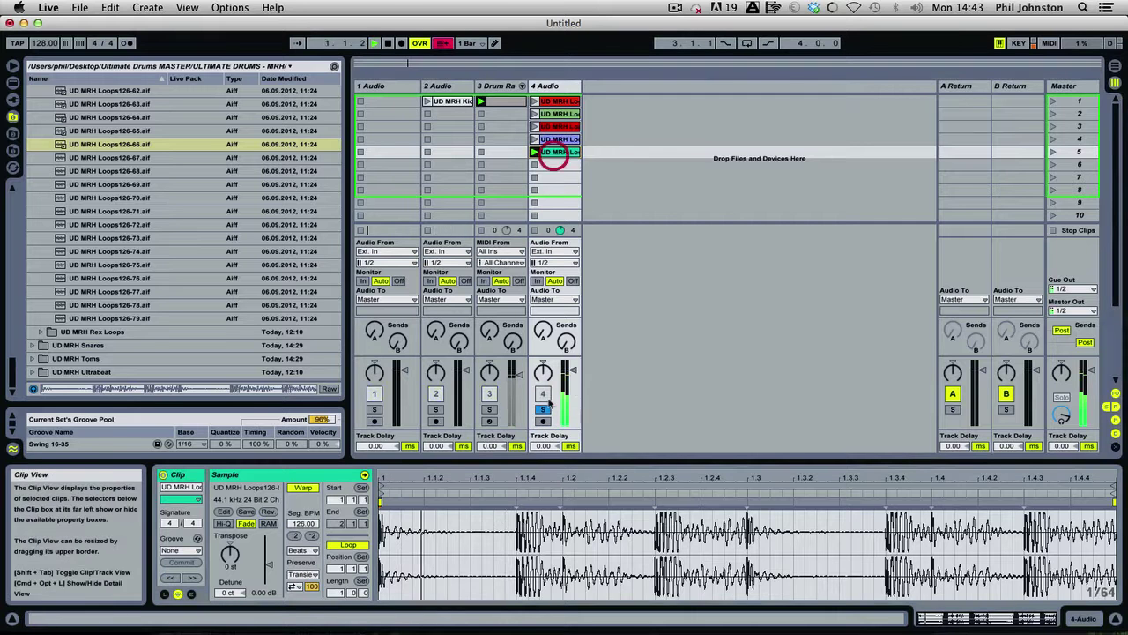
drag(531, 465, 532, 439)
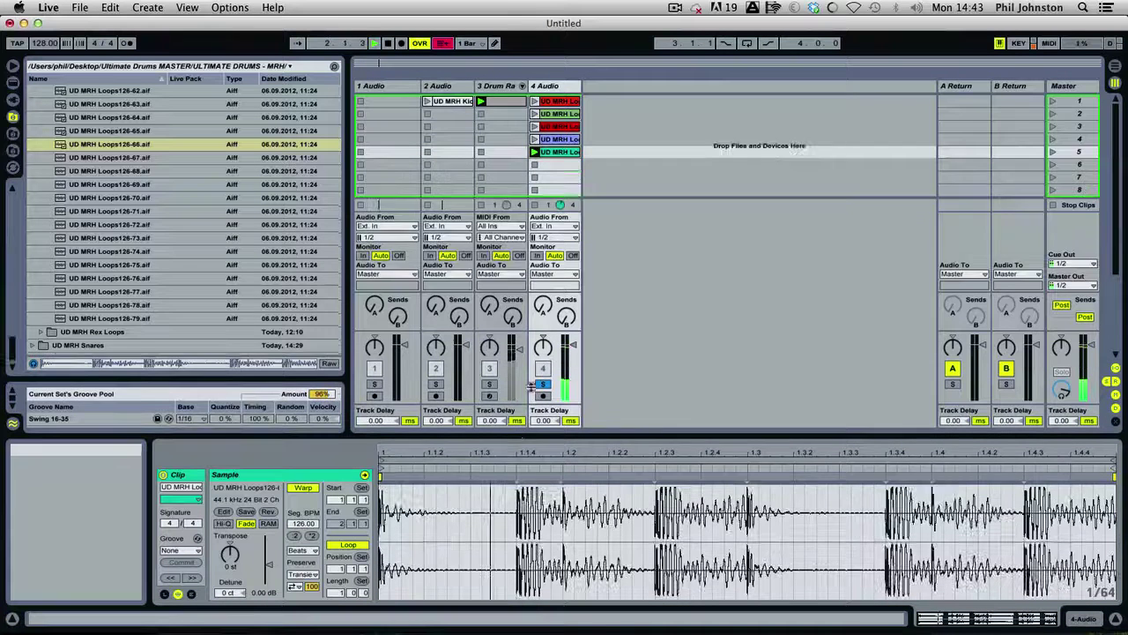
drag(531, 386, 532, 310)
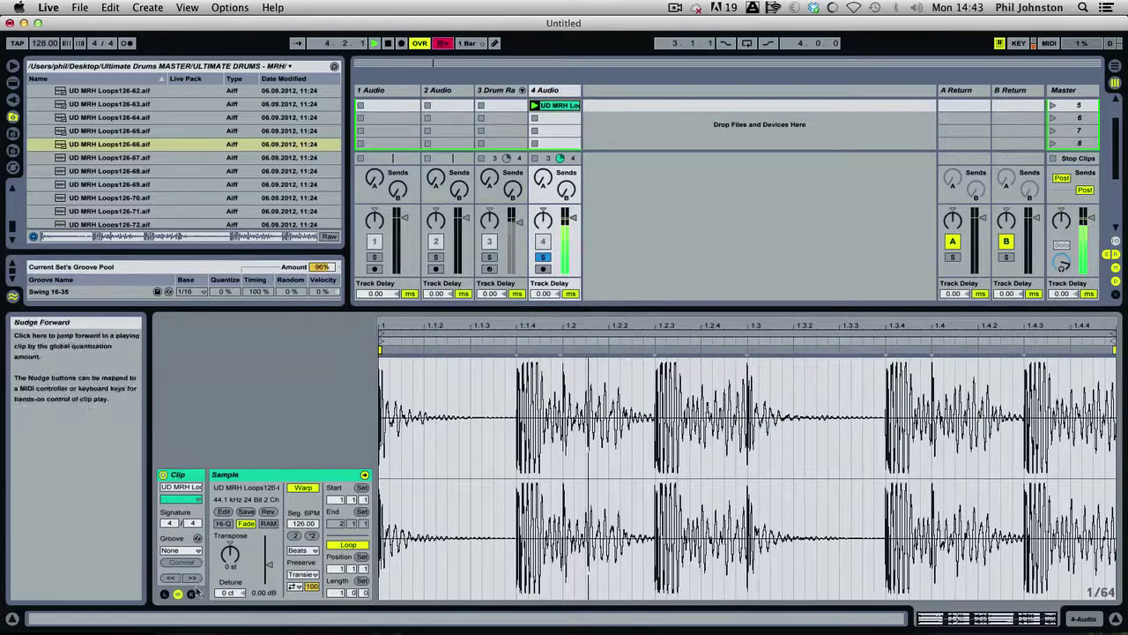
Show the clip's envelopes, enable Draw Mode, and draw the track volume down to minimum over the loop's first hit
click(191, 593)
click(494, 43)
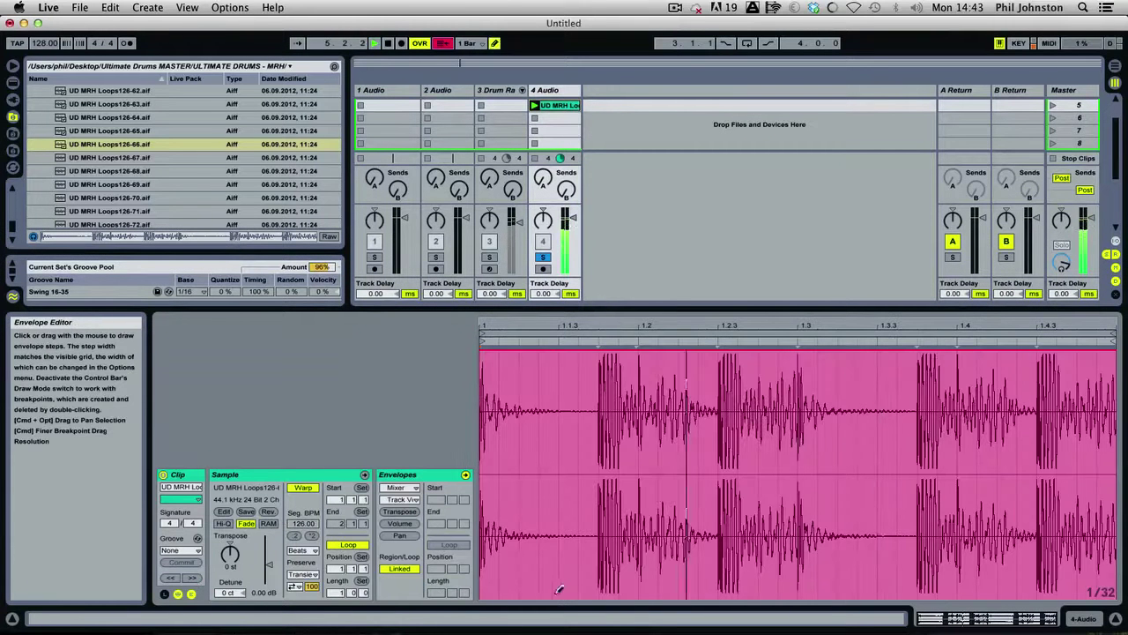
drag(559, 592, 483, 596)
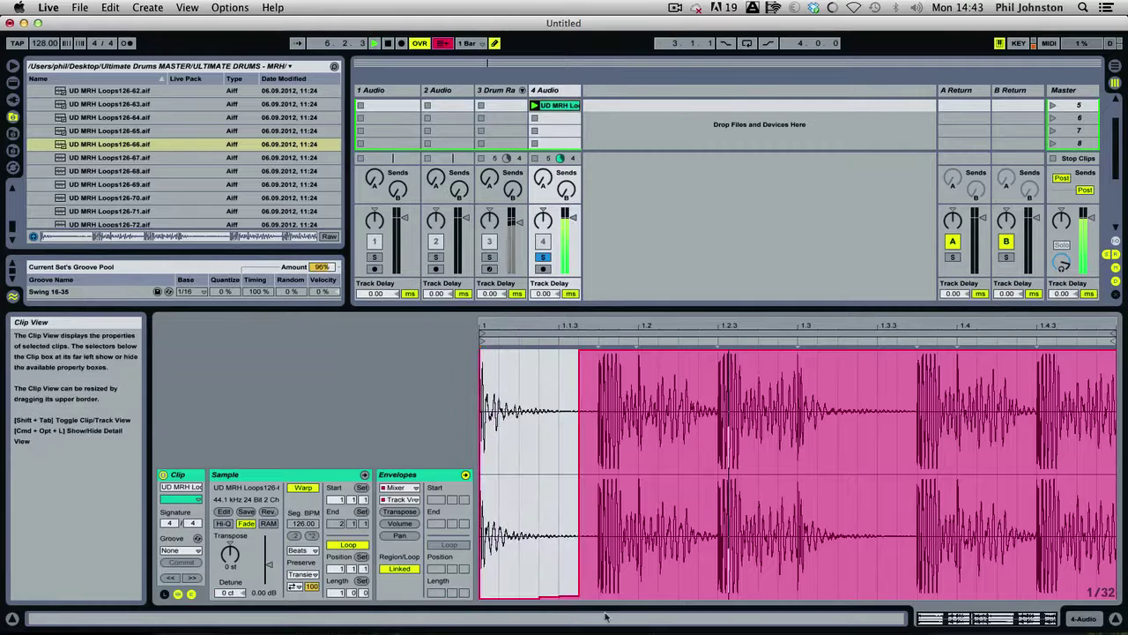
Draw the track volume envelope down to minimum over the loop's hit at beat 1.3, then unsolo 4 Audio
drag(798, 597, 918, 605)
click(543, 256)
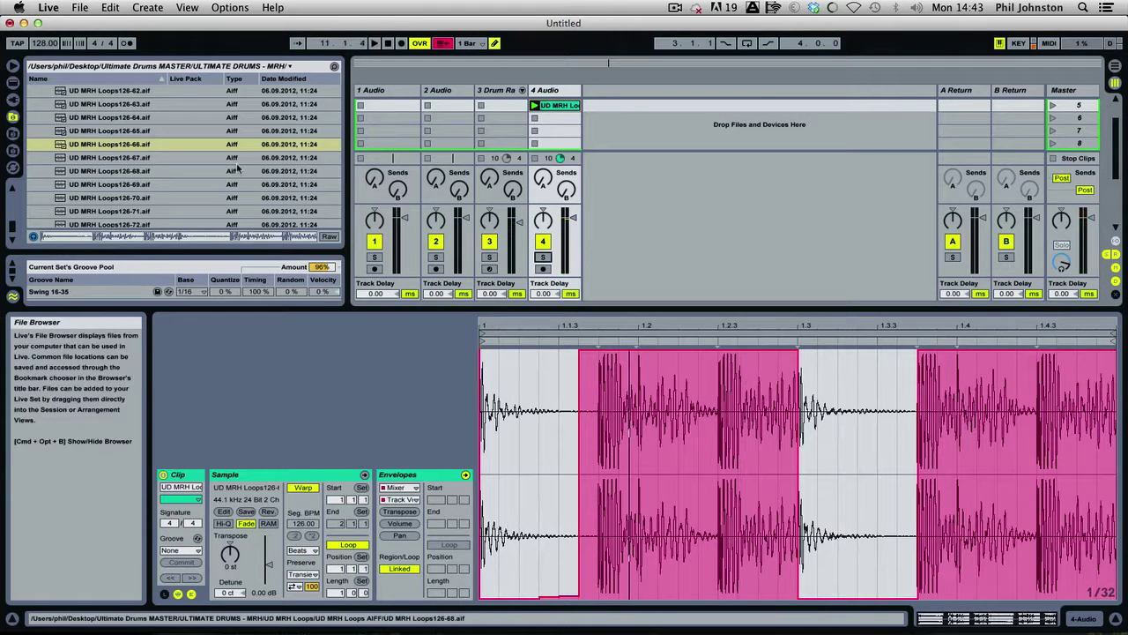
click(556, 90)
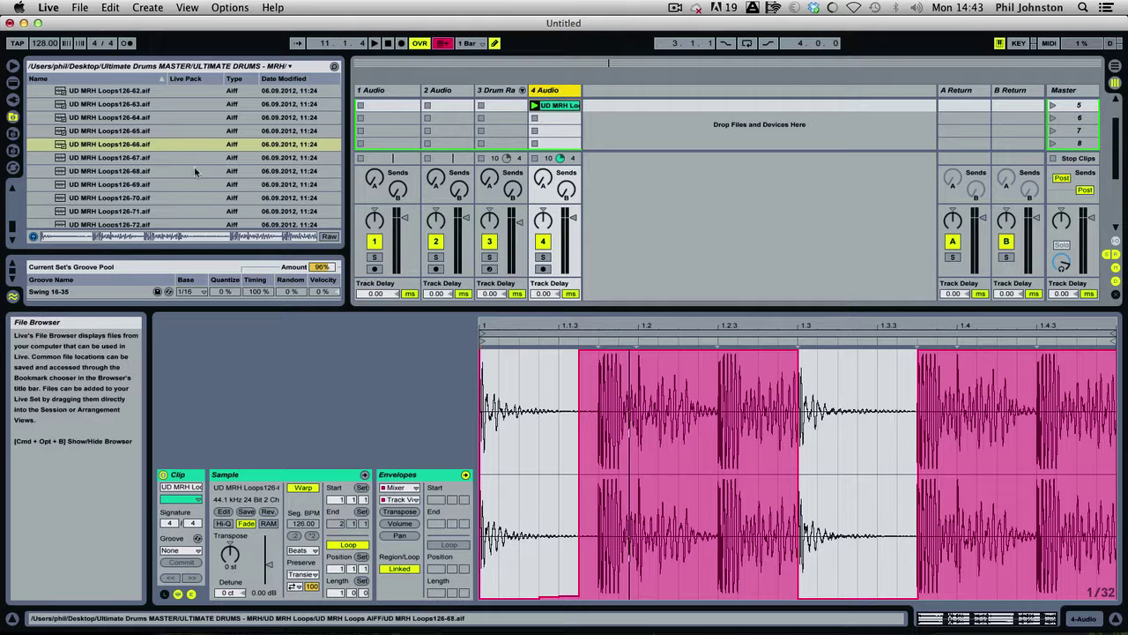
Preview loops 126-67 and 126-68, replace the scene 5 clip on 4 Audio with UD MRH Loops126-68.aif, and lower the track volume to -5.2 dB
click(148, 157)
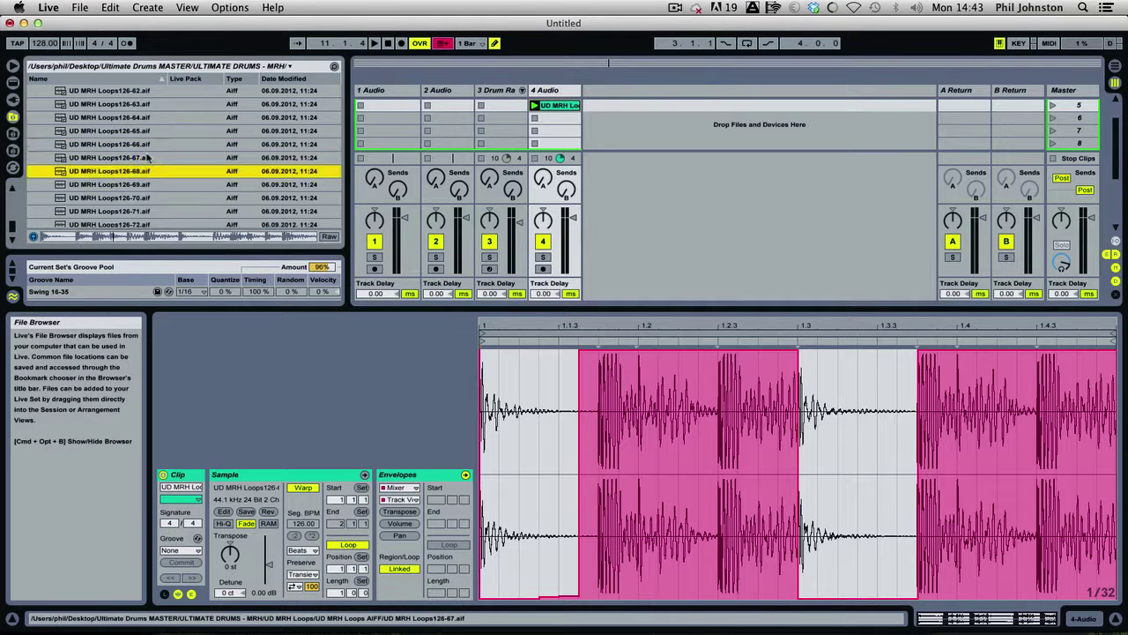
scroll(148, 155, down, 4)
scroll(141, 150, up, 3)
scroll(133, 110, up, 3)
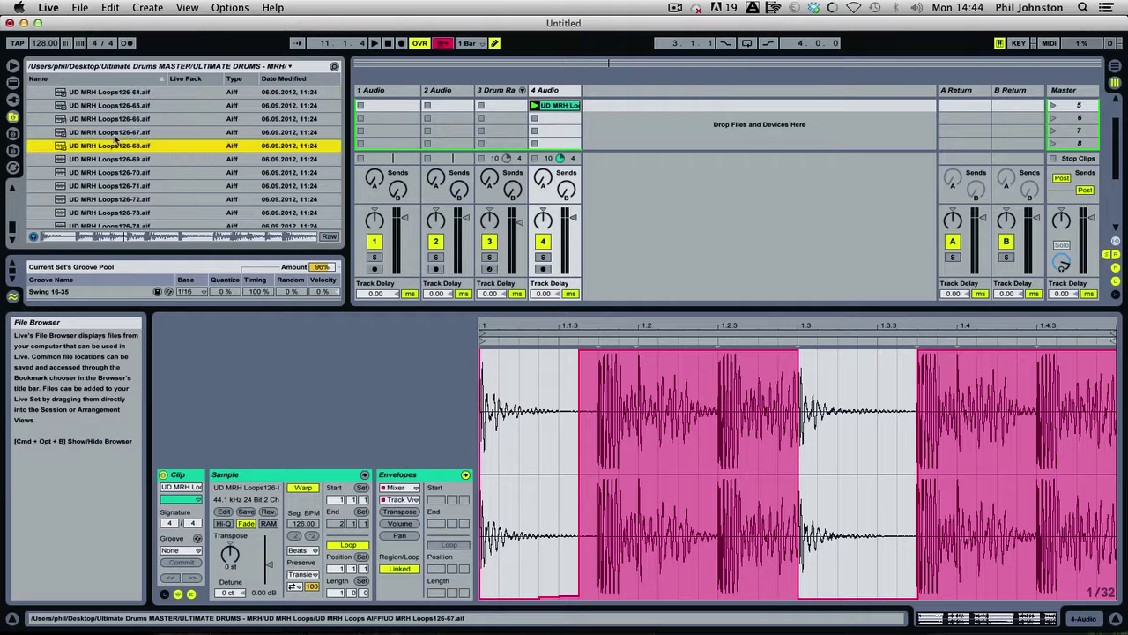
drag(114, 145, 542, 112)
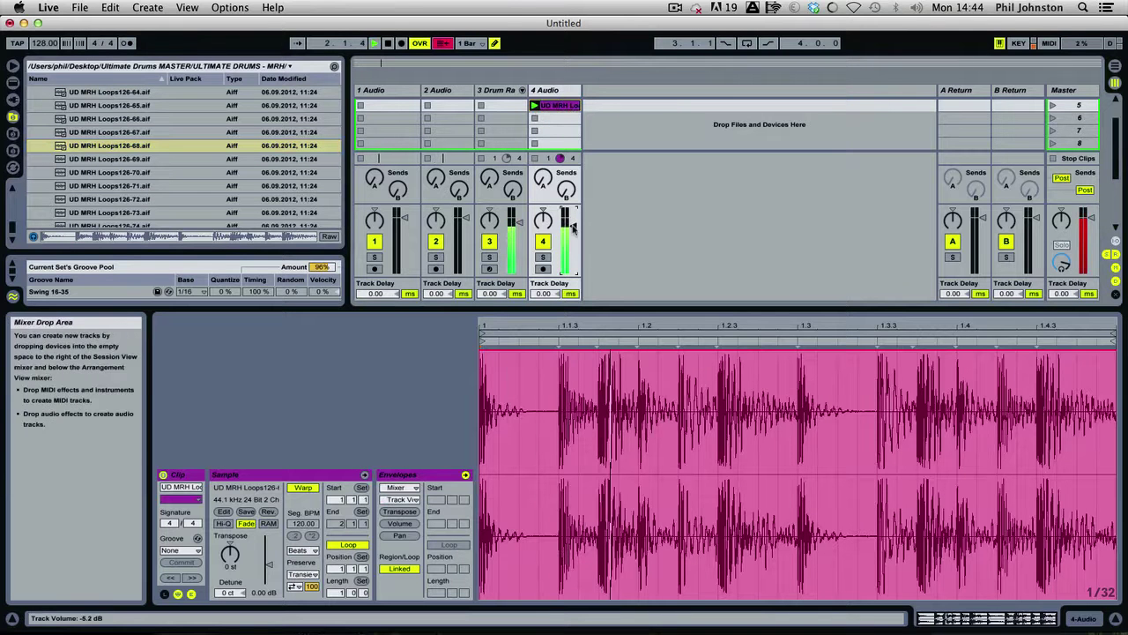
Stop playback and preview UD MRH Loops126-69.aif and UD MRH Loops126-70.aif
click(121, 159)
key(space)
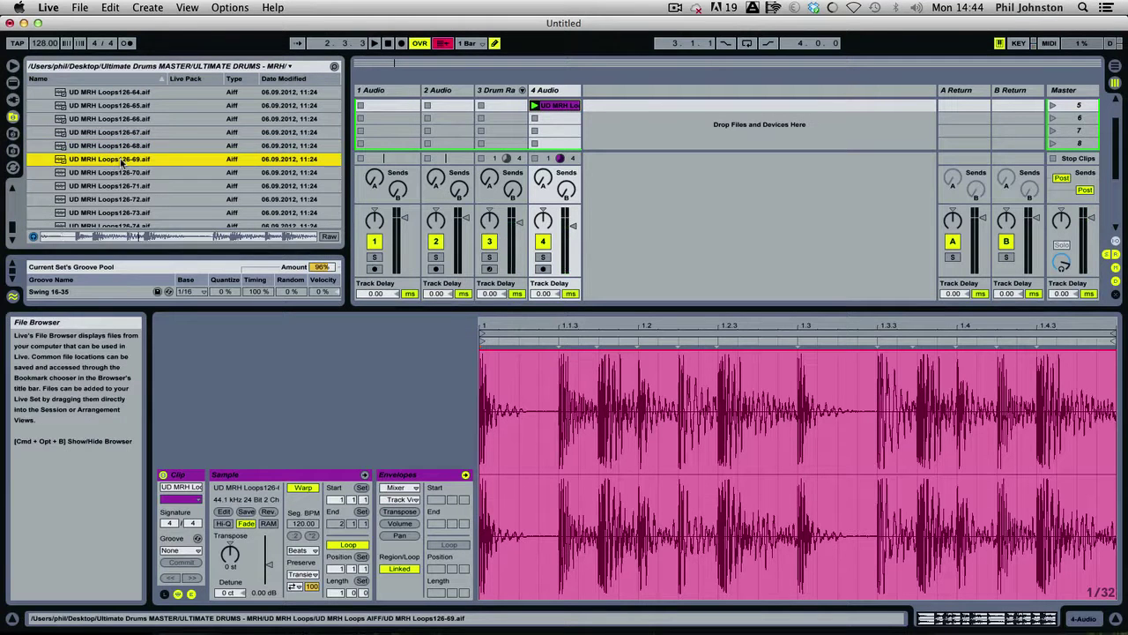
key(Down)
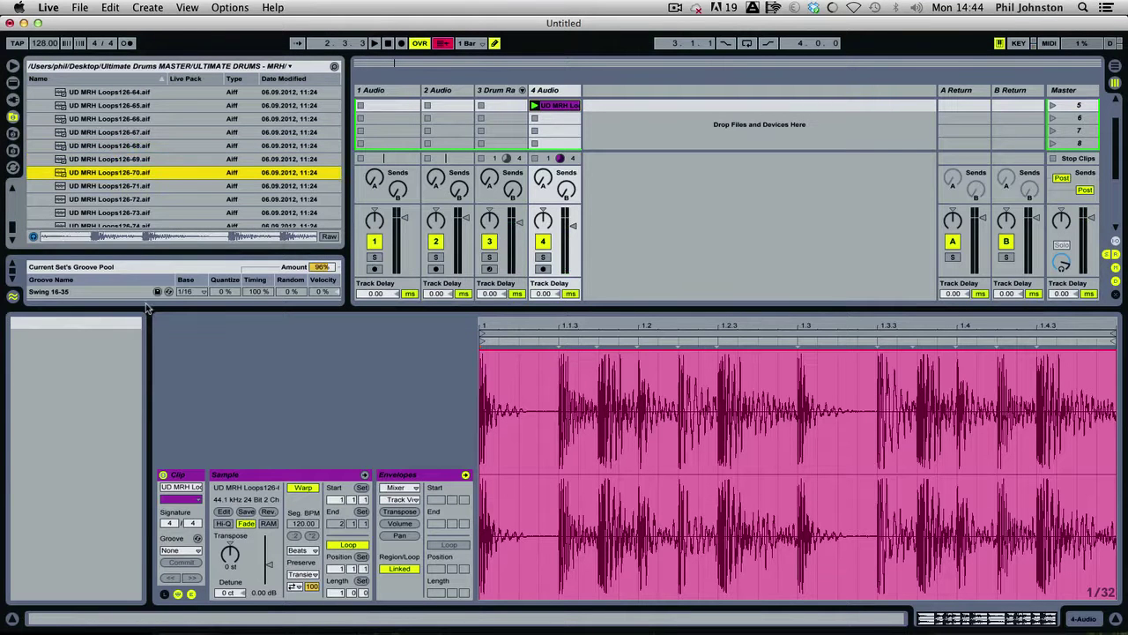
Hide the groove pool and shrink the clip view to give the file browser and session grid more height
drag(141, 249, 150, 304)
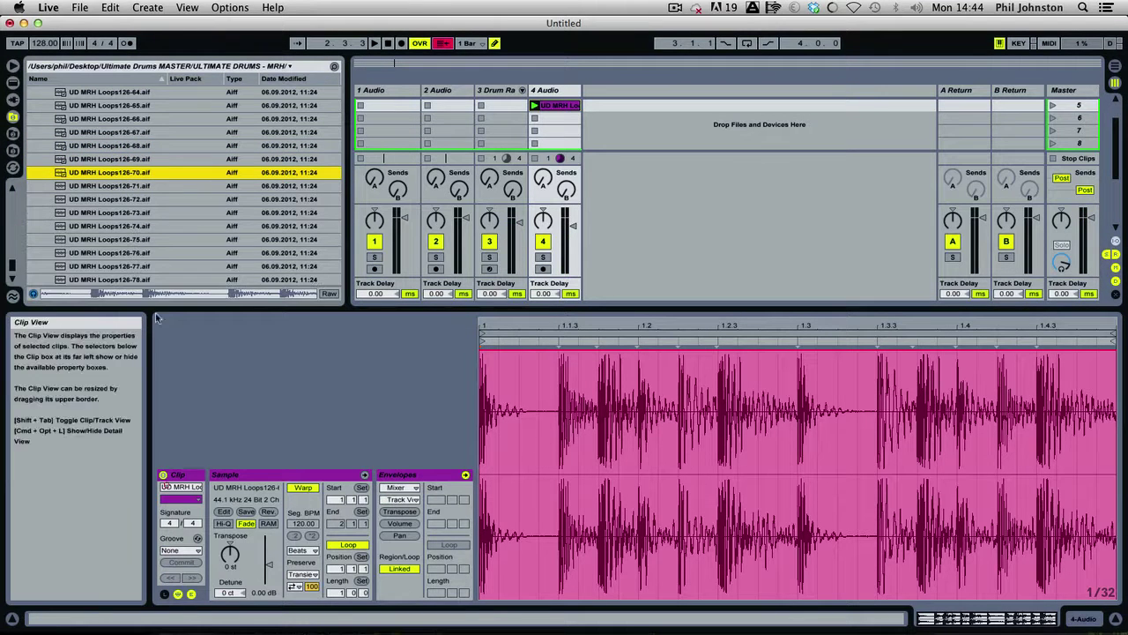
scroll(91, 274, up, 8)
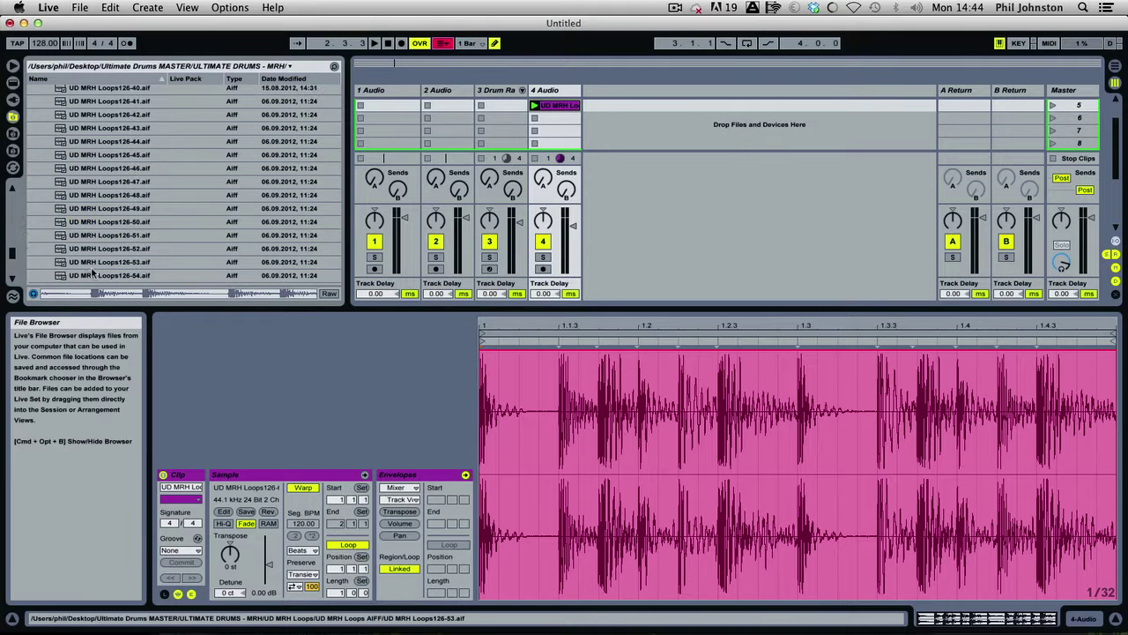
scroll(66, 264, down, 3)
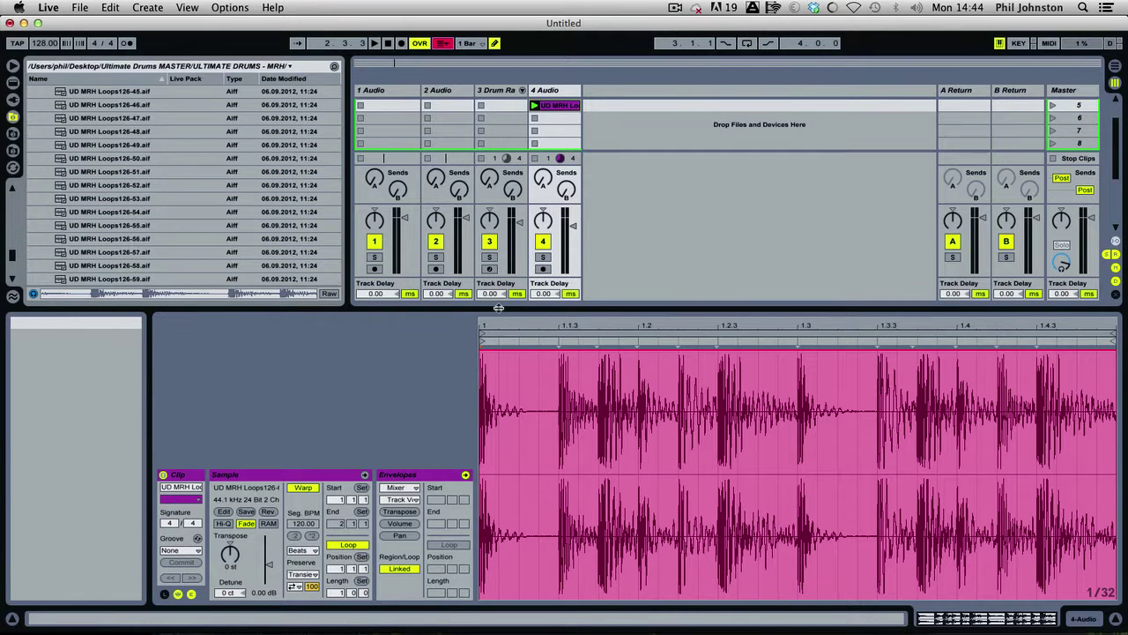
drag(522, 310, 540, 465)
scroll(159, 173, up, 15)
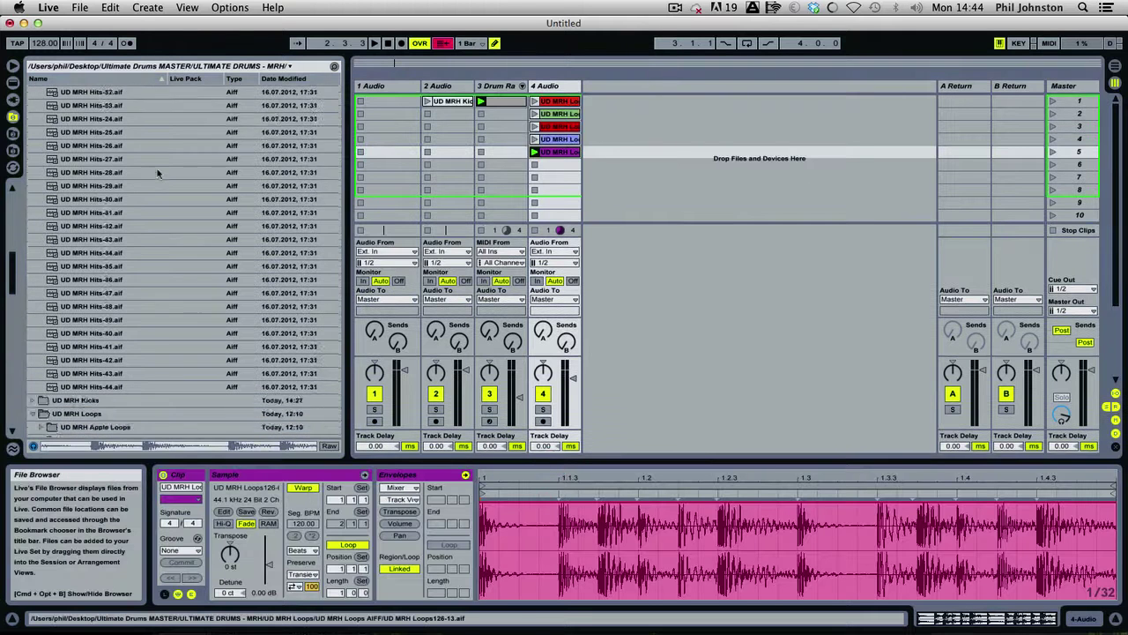
scroll(157, 172, up, 10)
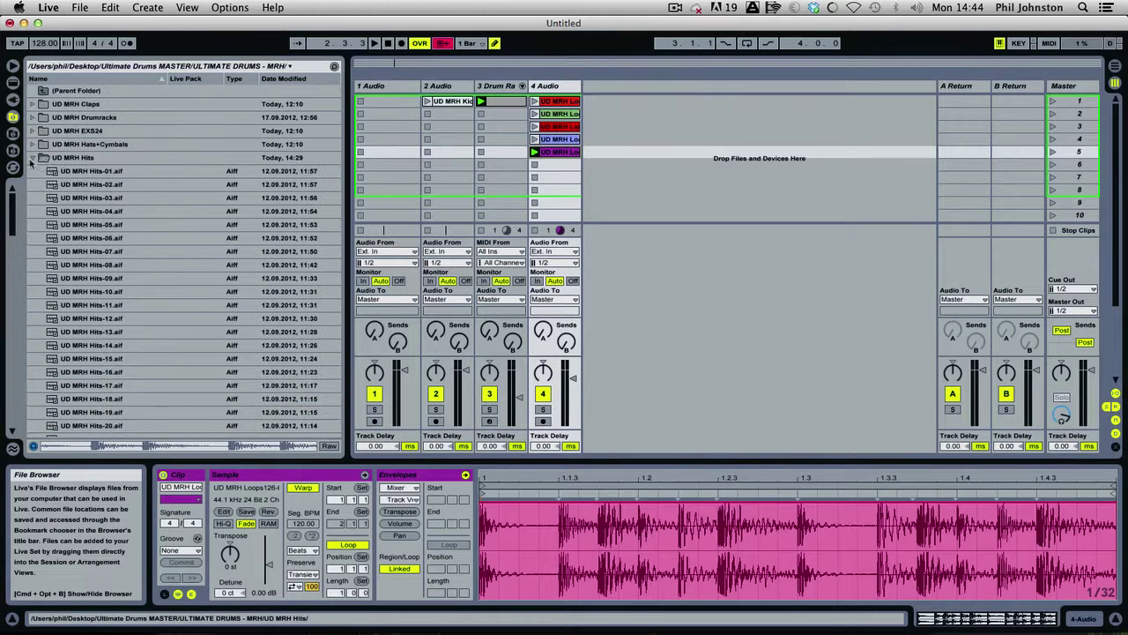
Collapse the UD MRH Hits and UD MRH Loops folders, expand UD MRH Hats+Cymbals, and preview Crash-01, 02, 03 and 05
click(32, 158)
click(33, 184)
click(31, 145)
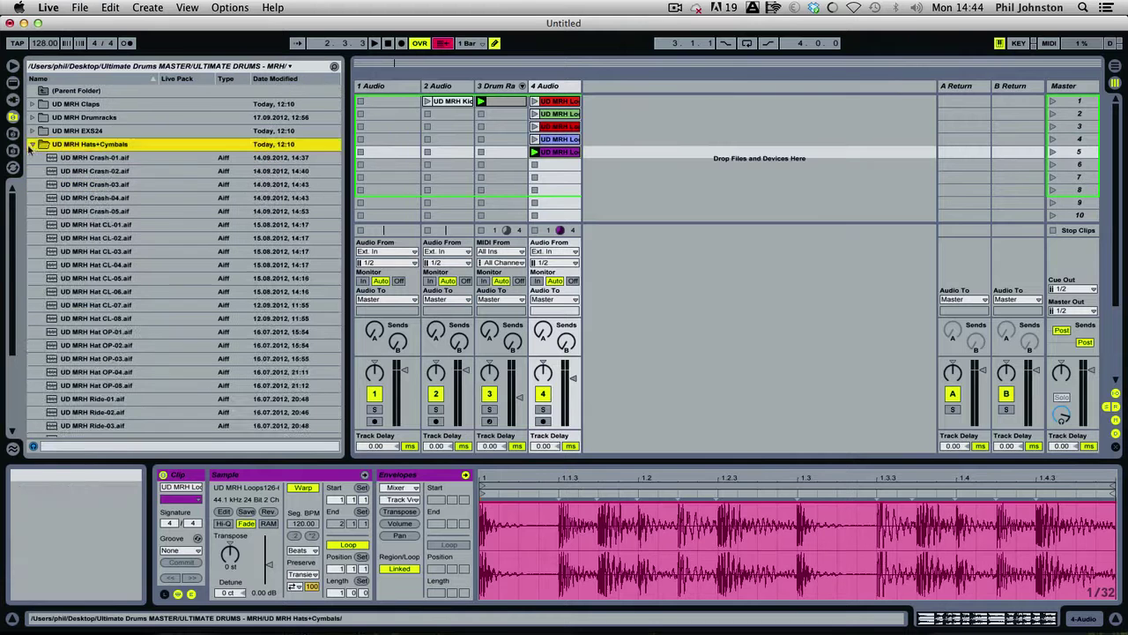
click(76, 160)
click(101, 173)
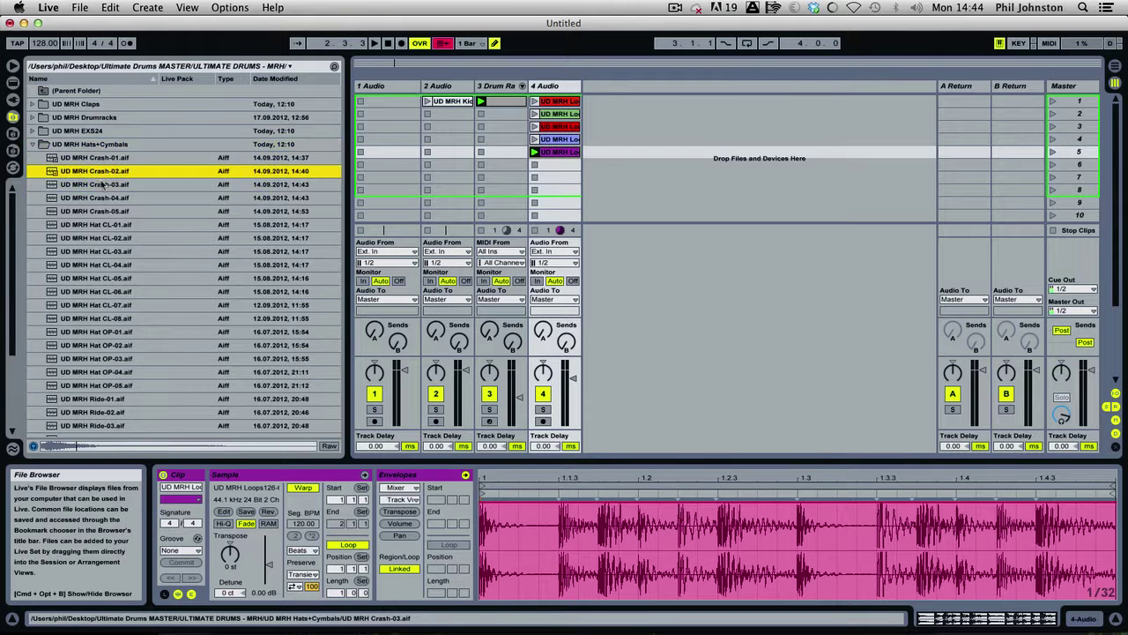
click(100, 185)
click(106, 211)
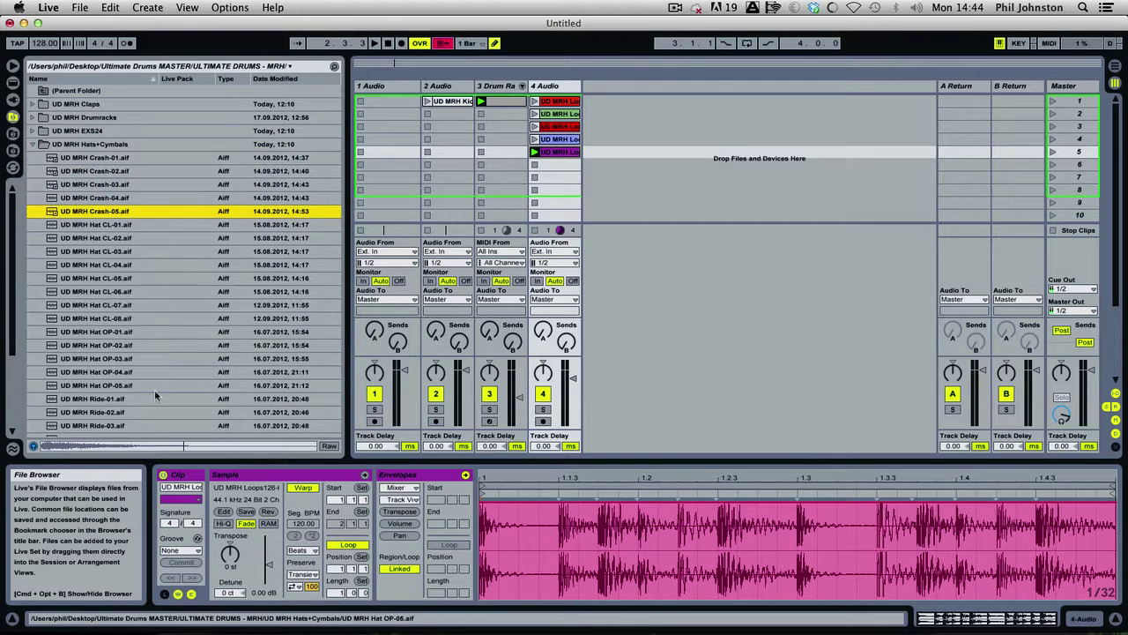
Preview UD MRH Ride-01.aif and load it onto the empty C2 pad of the Drum Rack
scroll(150, 379, down, 5)
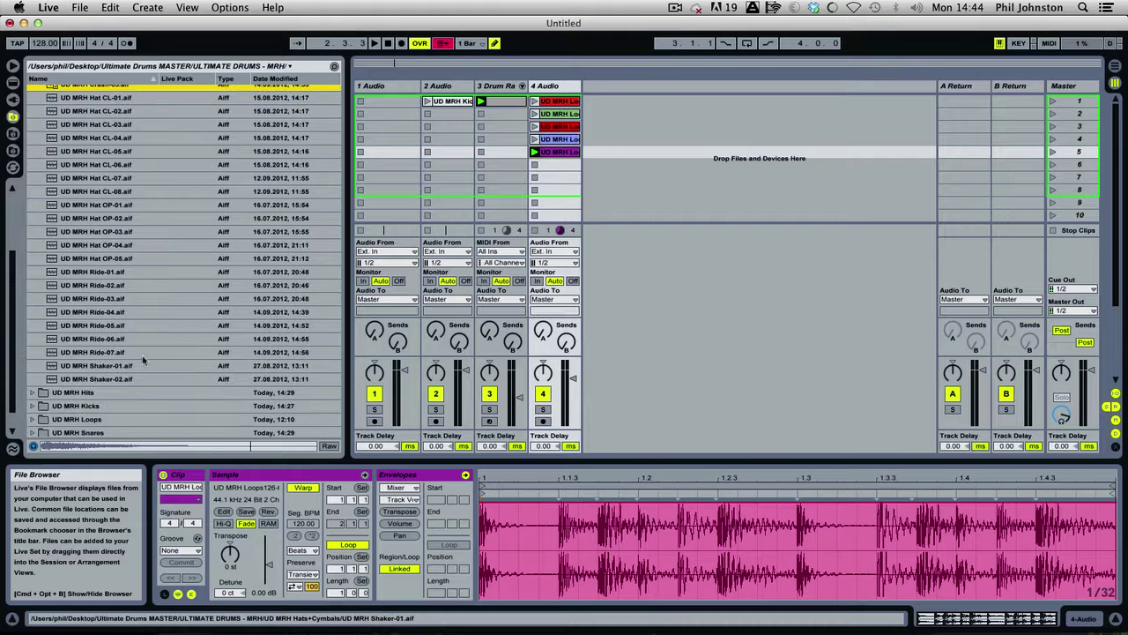
click(104, 273)
click(496, 101)
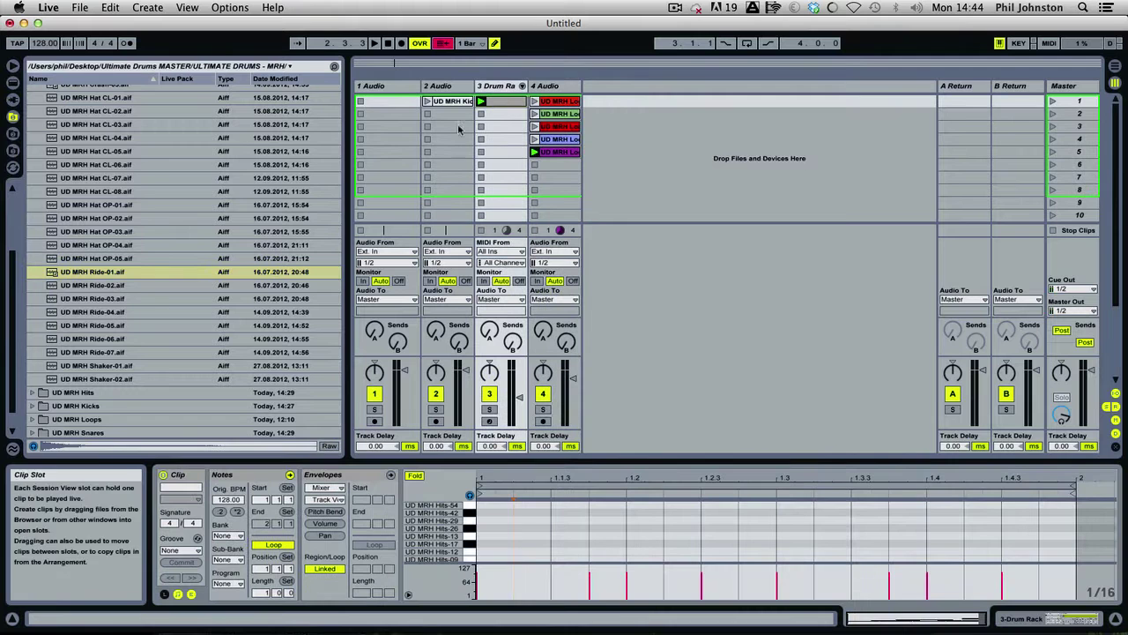
click(503, 85)
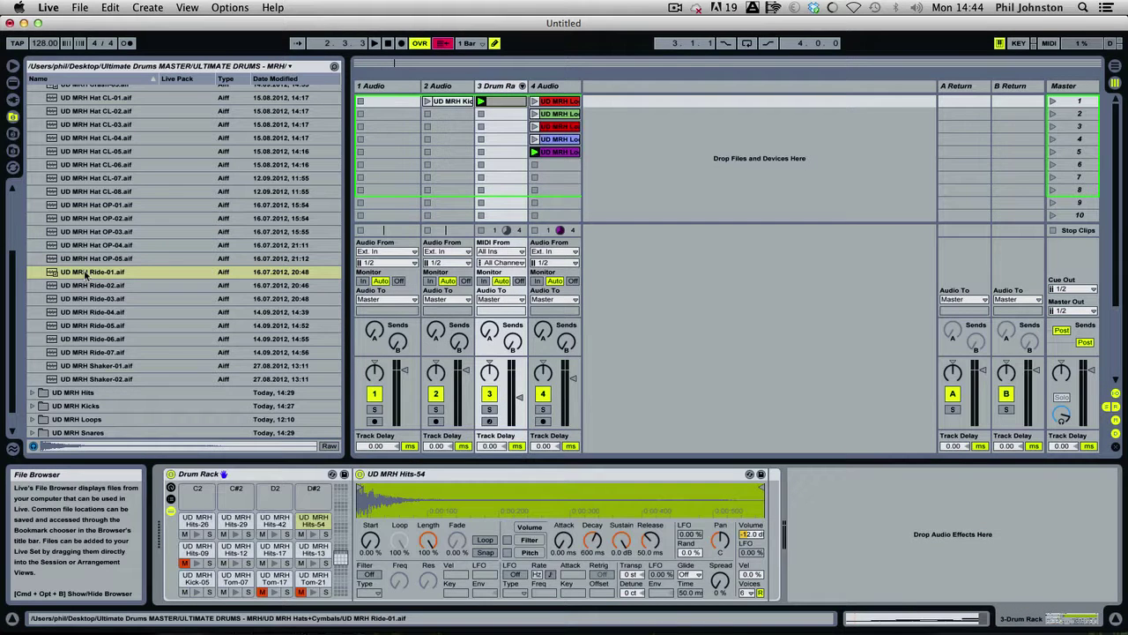
drag(87, 274, 197, 496)
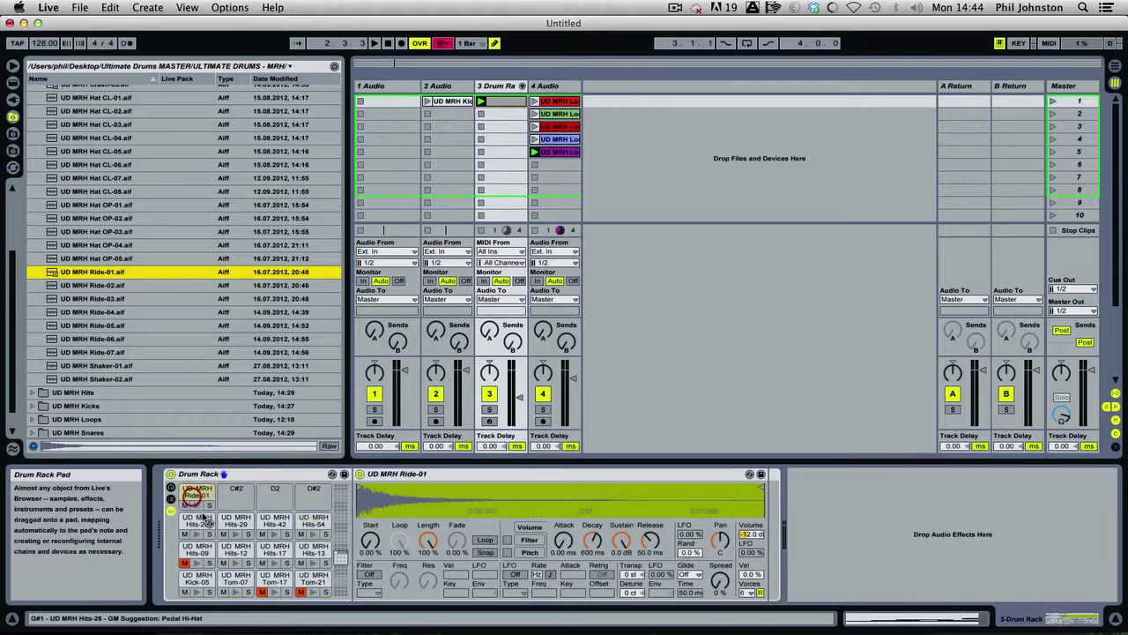
In the scene 1 drum rack clip, add a UD MRH Ride-01 note on each of the four beats
click(502, 100)
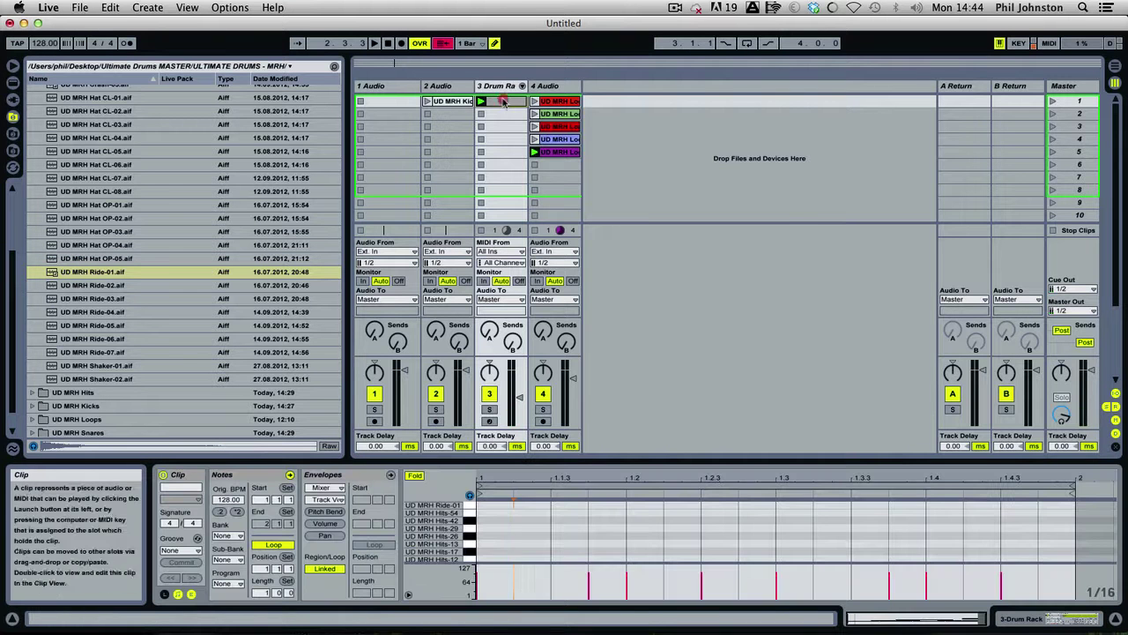
double_click(492, 505)
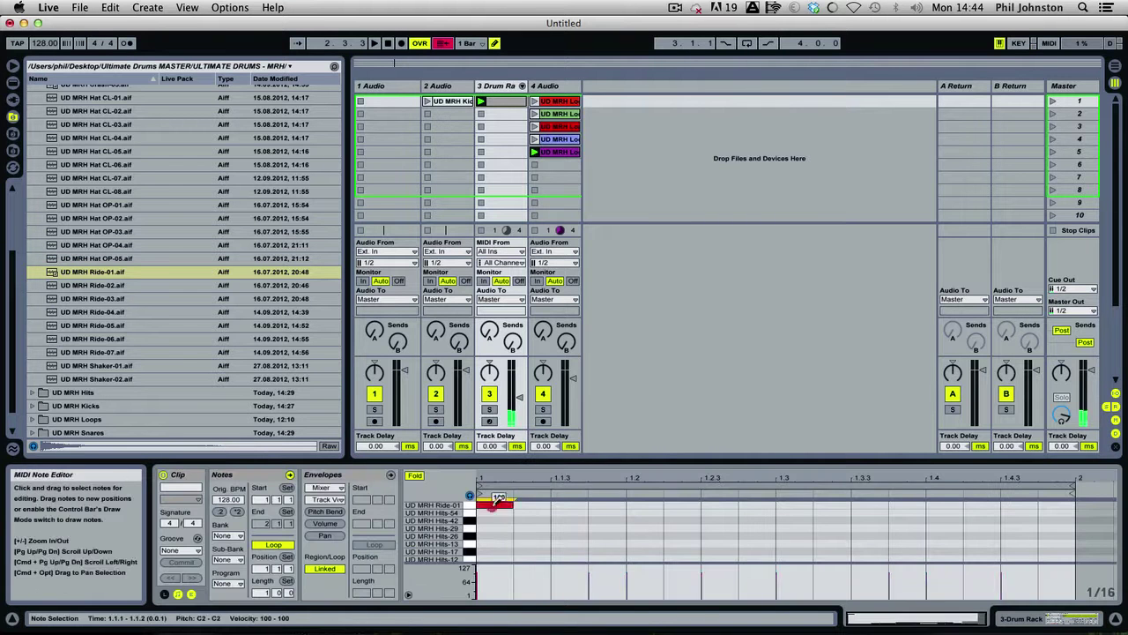
double_click(644, 505)
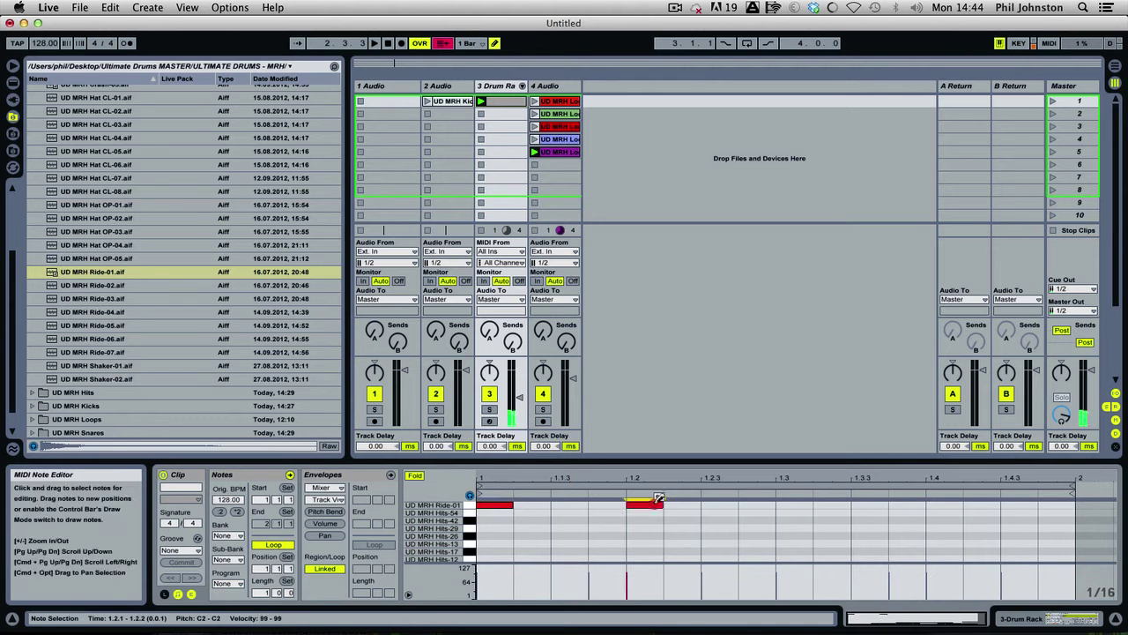
double_click(793, 504)
double_click(937, 503)
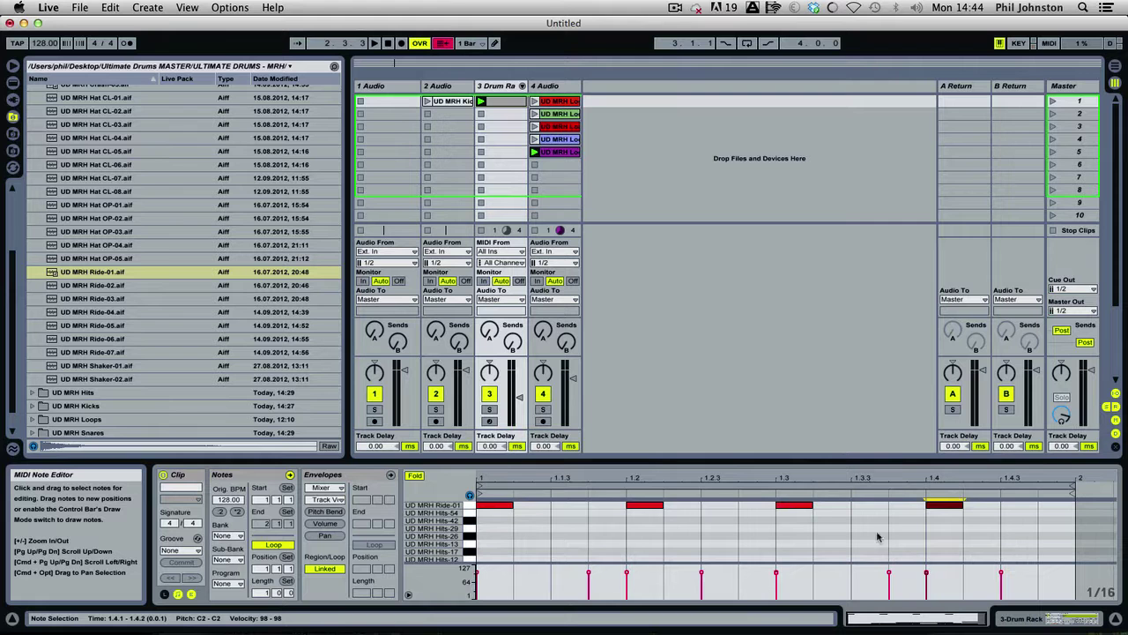
Lengthen the four ride notes to a full beat each and play the beat briefly with the loop
drag(1071, 508, 626, 502)
key(space)
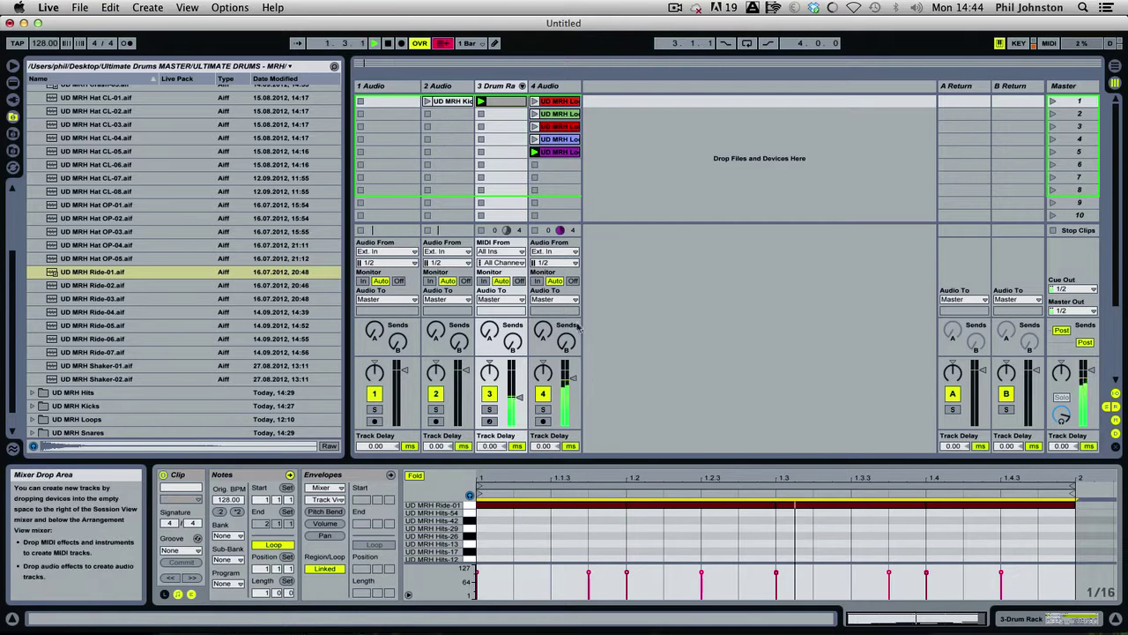
key(space)
Set the ride sampler's Vel to 100 % and Volume to -18.6 dB, and raise the drum rack track's volume during playback
click(498, 85)
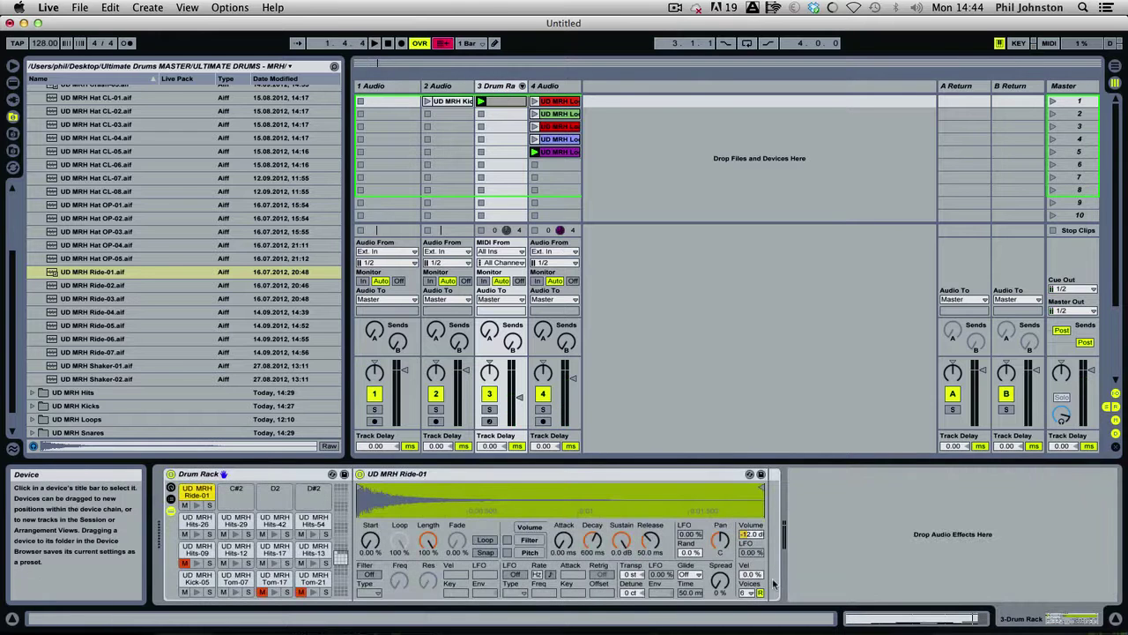
key(space)
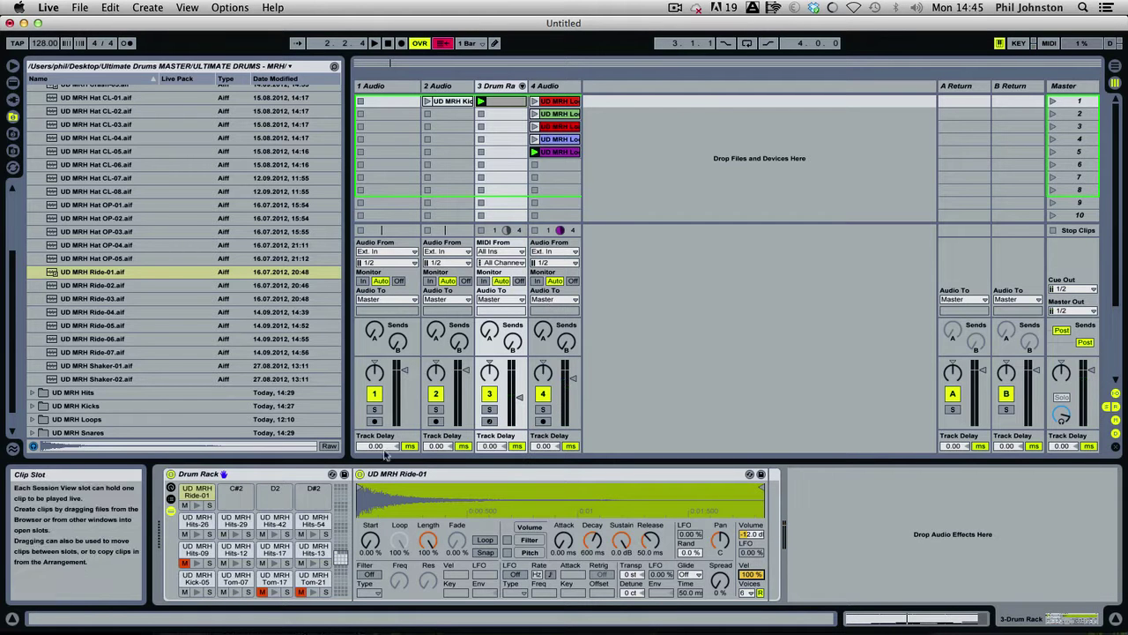
key(space)
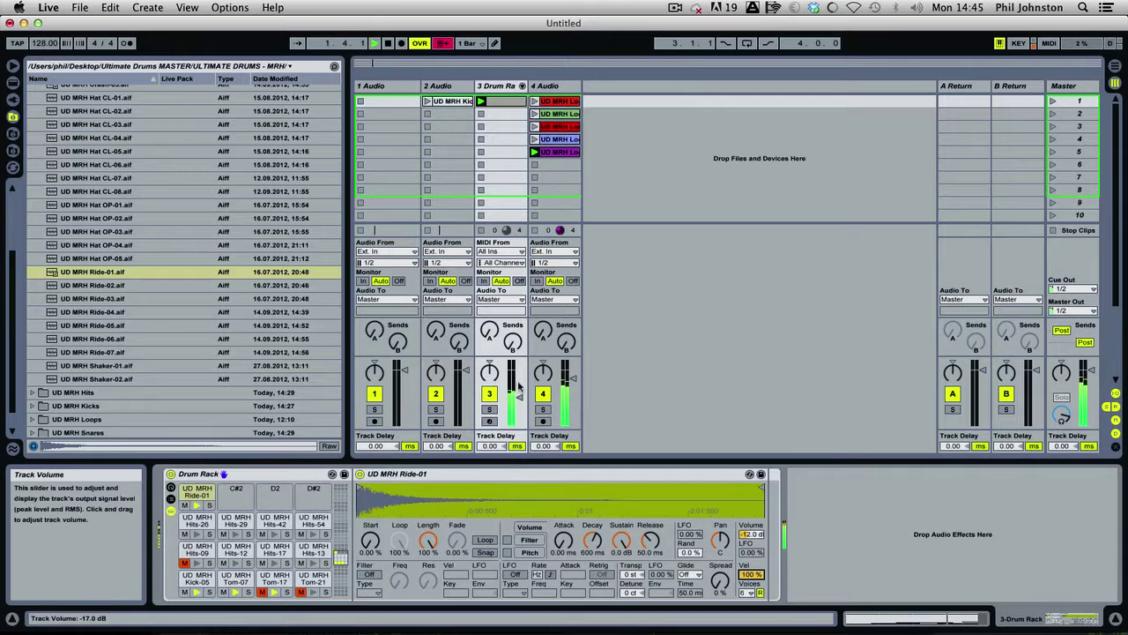
drag(518, 388, 519, 372)
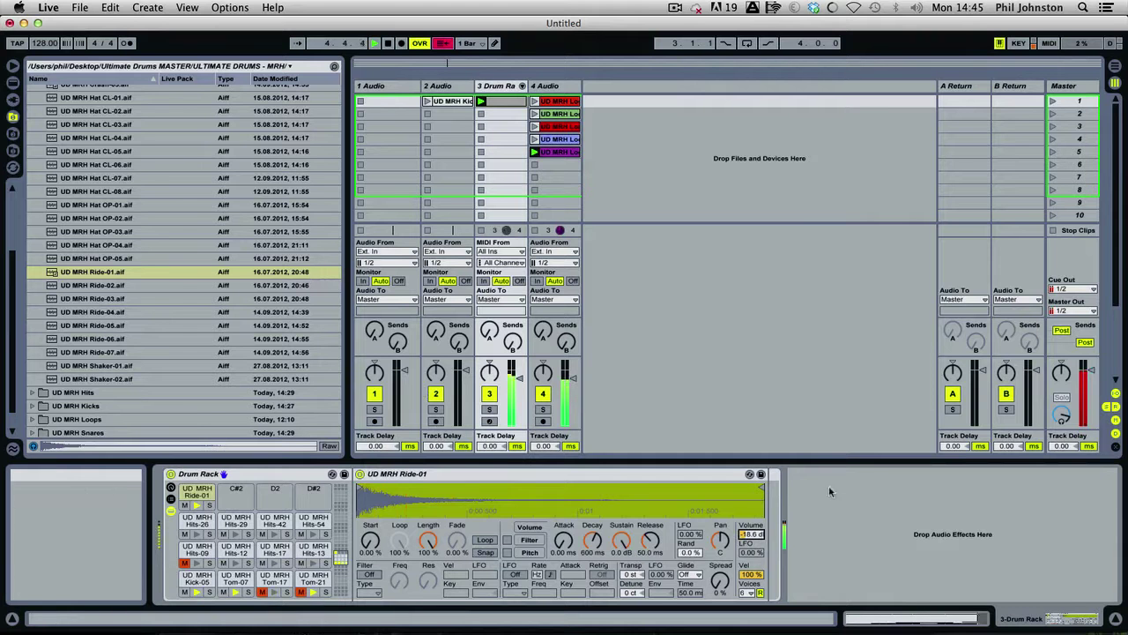
Hot-swap the ride sample to UD MRH Ride-02.aif and then UD MRH Ride-03.aif, and set its volume to -16.9 dB
click(758, 512)
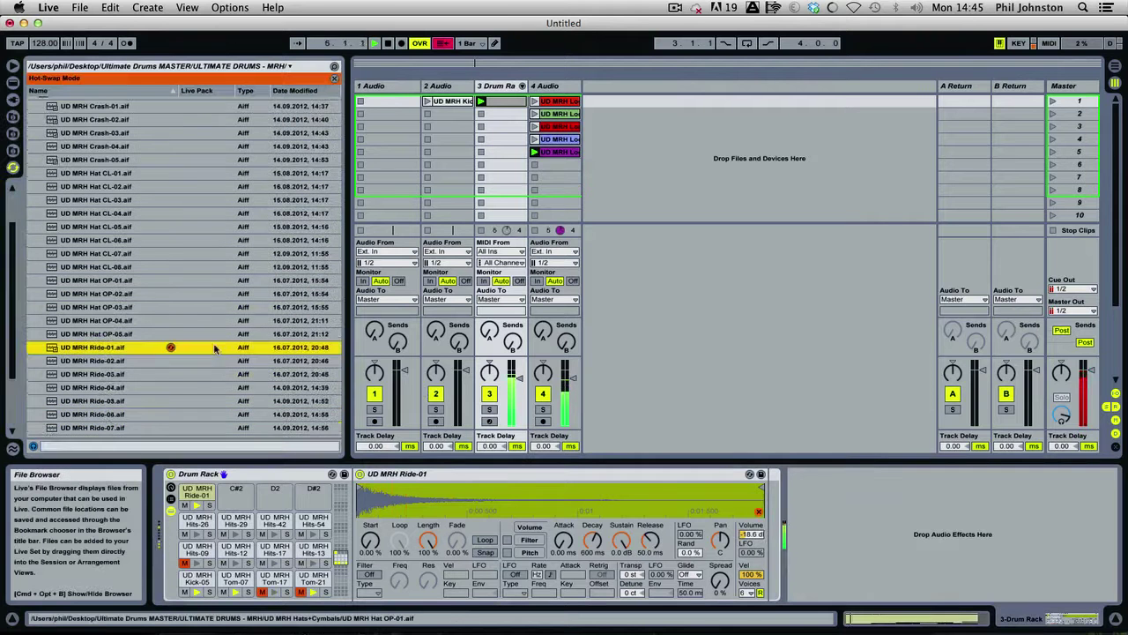
double_click(102, 362)
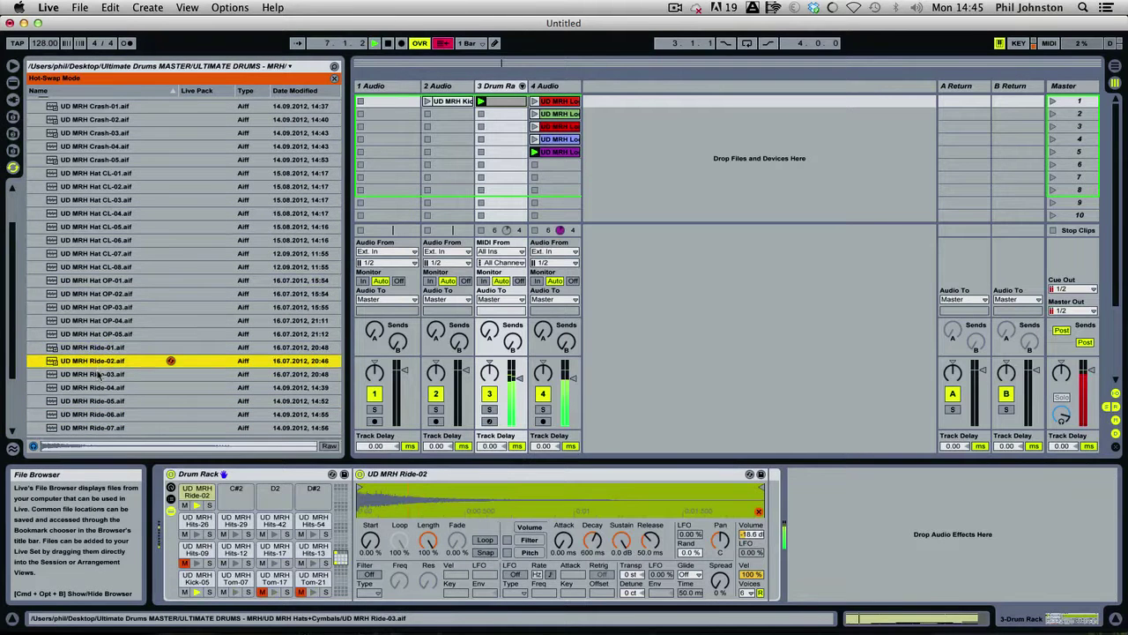
double_click(101, 375)
scroll(170, 308, down, 3)
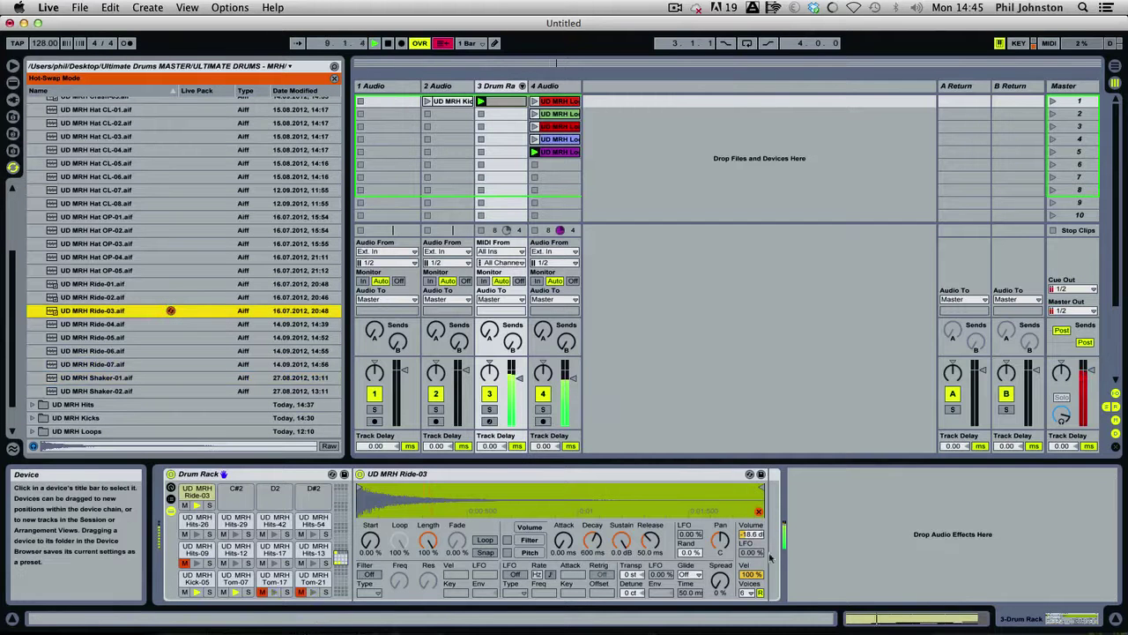
drag(753, 534, 754, 529)
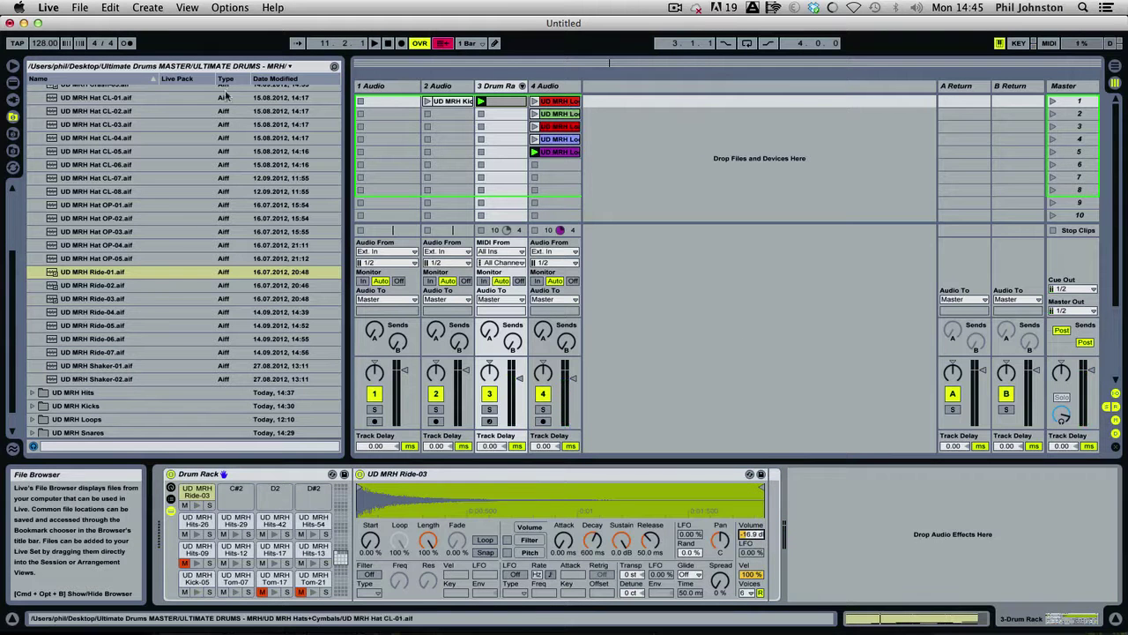
Expand the UD MRH Snares folder and preview its first snare samples, returning to UD MRH Snare-01.aif
scroll(134, 333, down, 2)
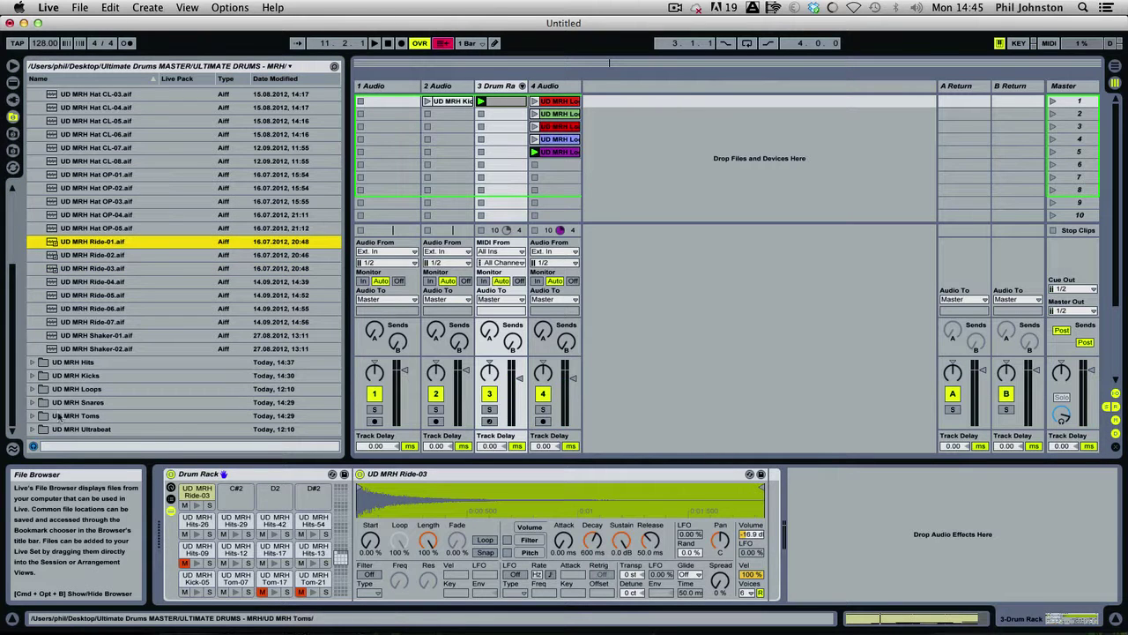
click(35, 401)
scroll(111, 382, down, 5)
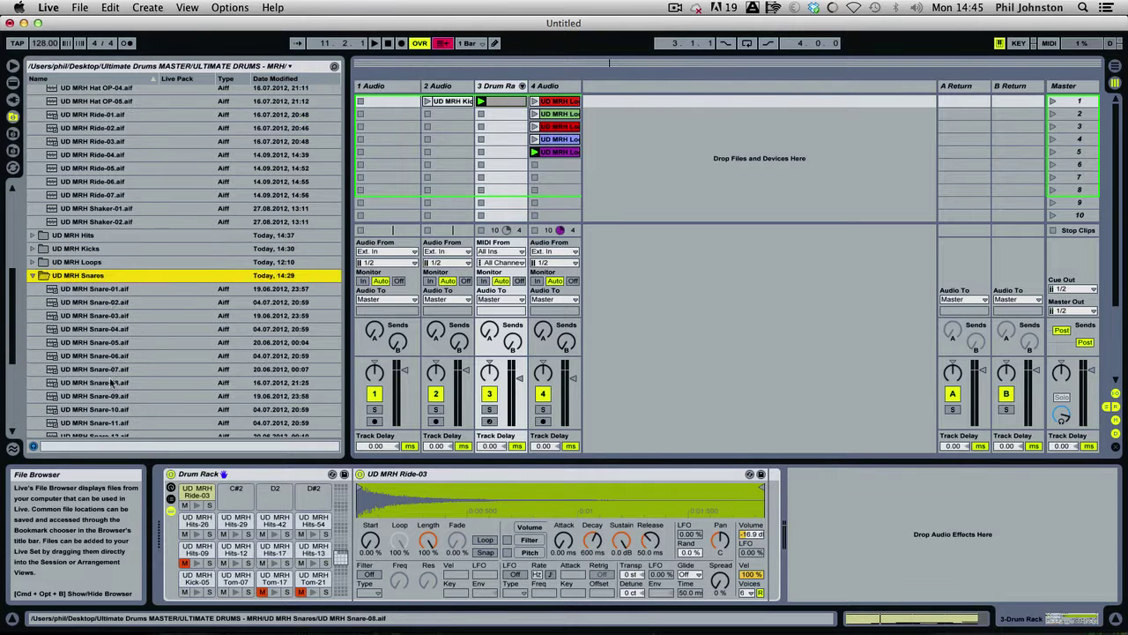
key(Down)
key(Down)
key(Up)
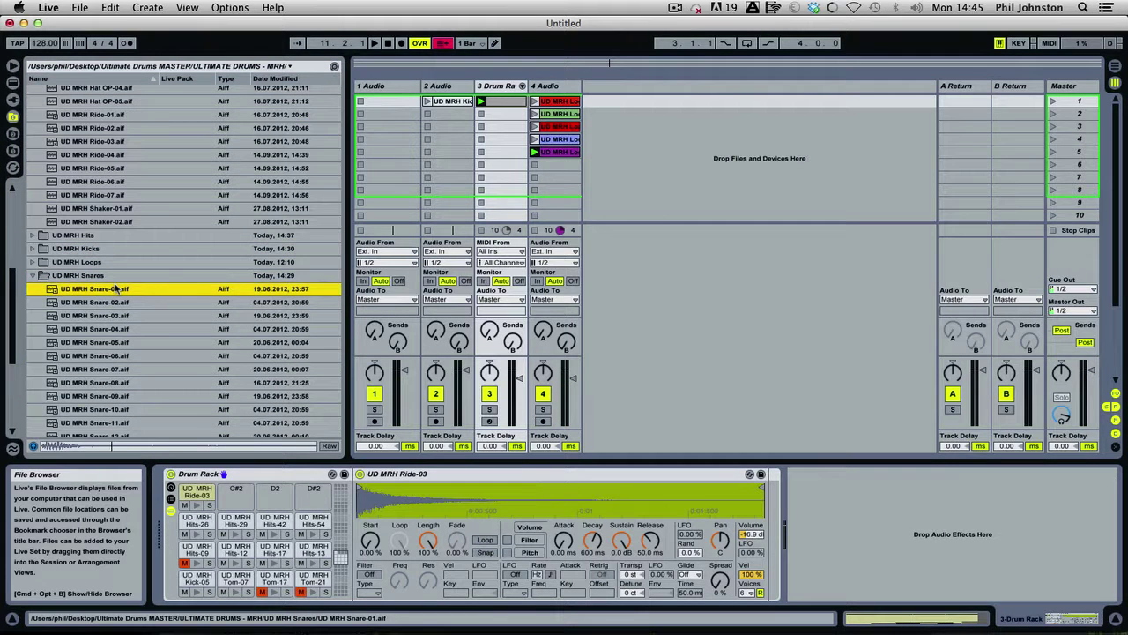
Preview the next snare samples and load UD MRH Snare-02.aif onto the empty C#2 pad of the drum rack
key(Down)
key(Down)
key(Up)
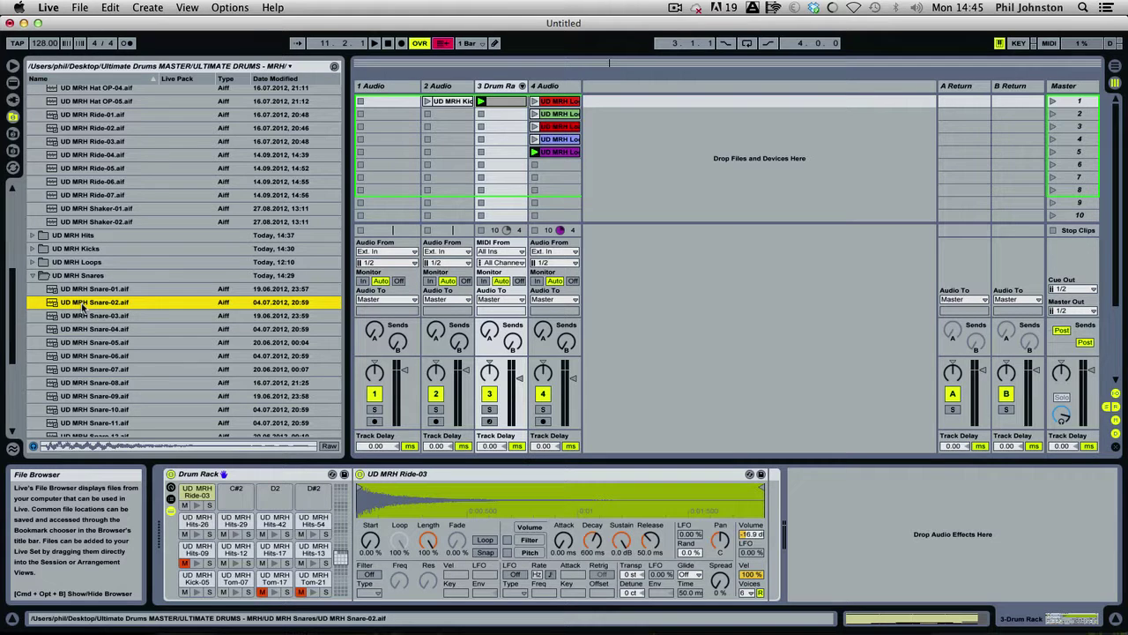
drag(81, 304, 235, 494)
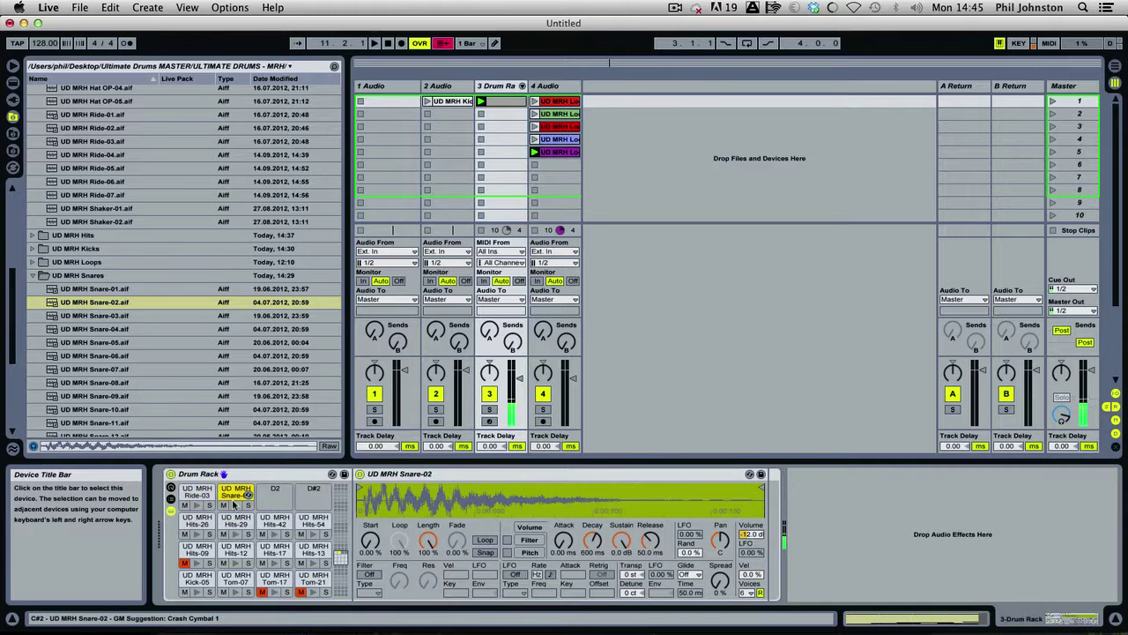
Fill the UD MRH Snare-02 lane of the drum rack clip with sixteenth notes across the whole bar
click(511, 102)
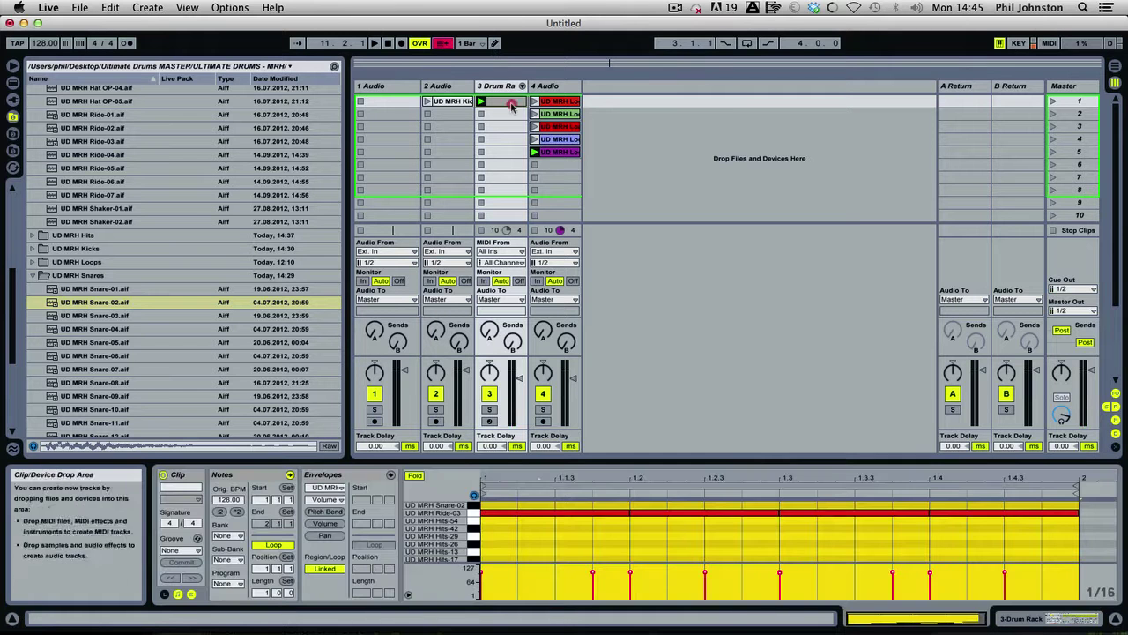
drag(559, 309, 559, 222)
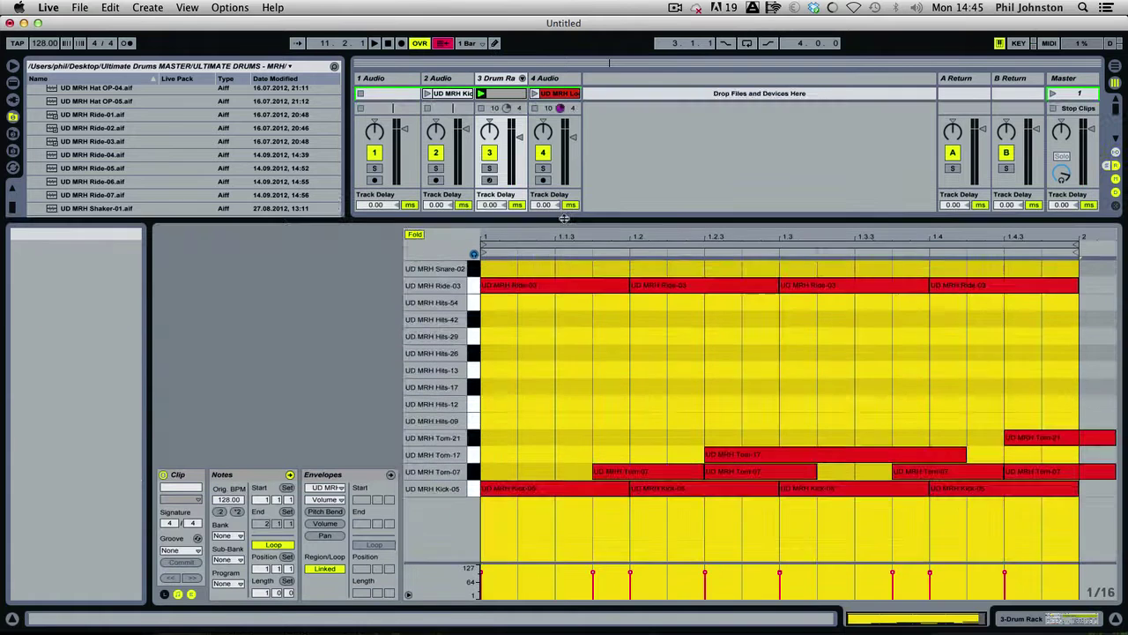
click(517, 269)
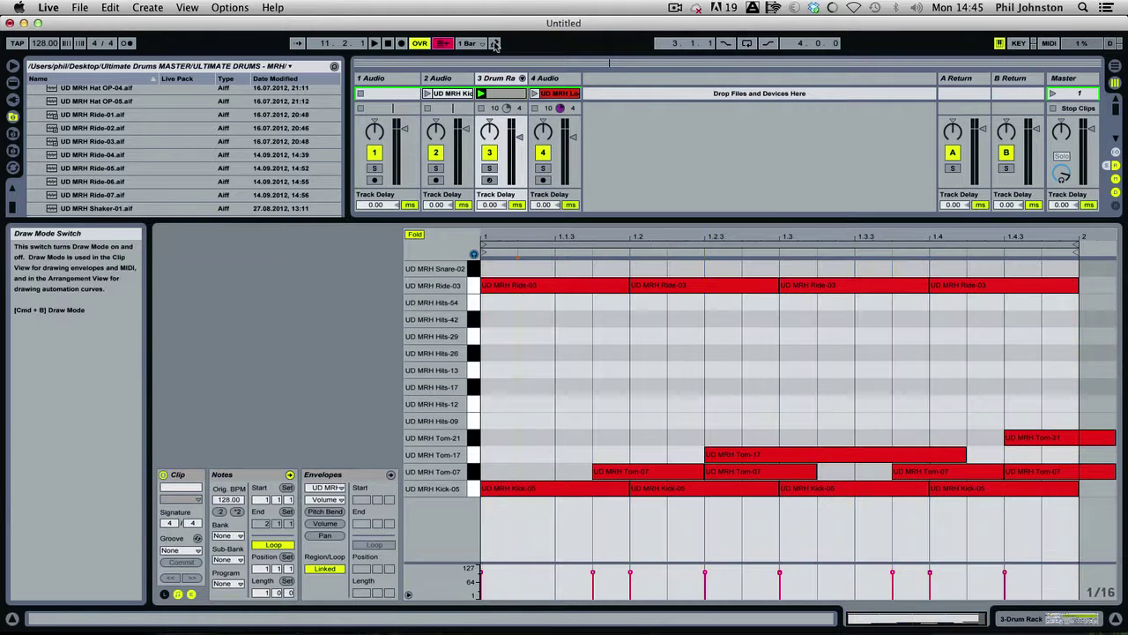
drag(484, 268, 1096, 243)
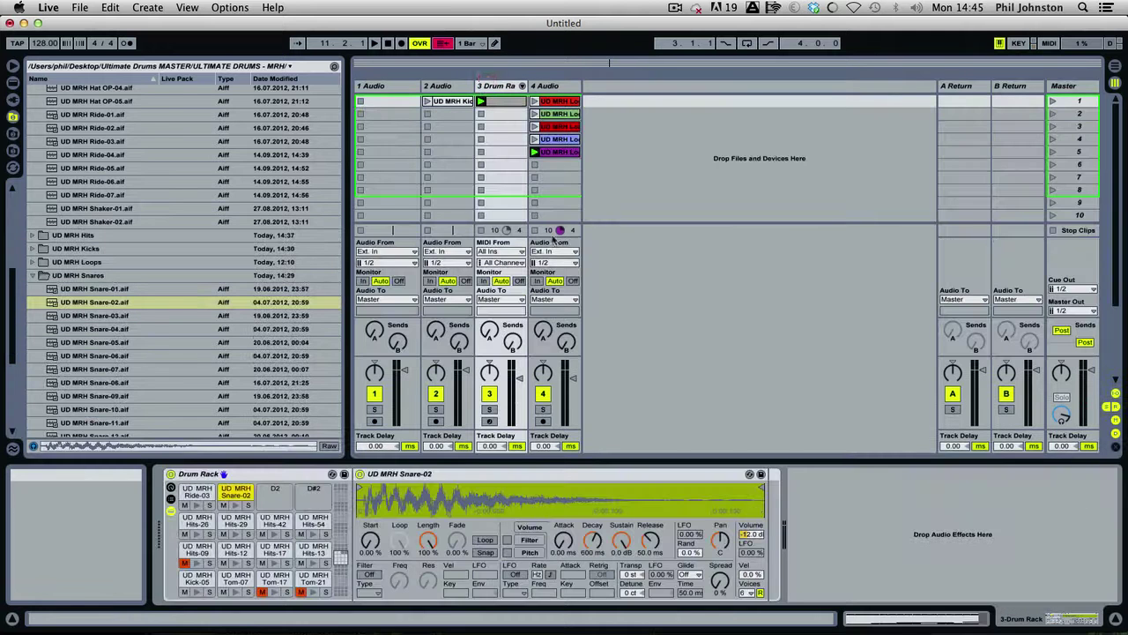
Set the Snare-02 sampler's Vel to 100 % and lower all Snare-02 note velocities to 30
drag(751, 575, 751, 537)
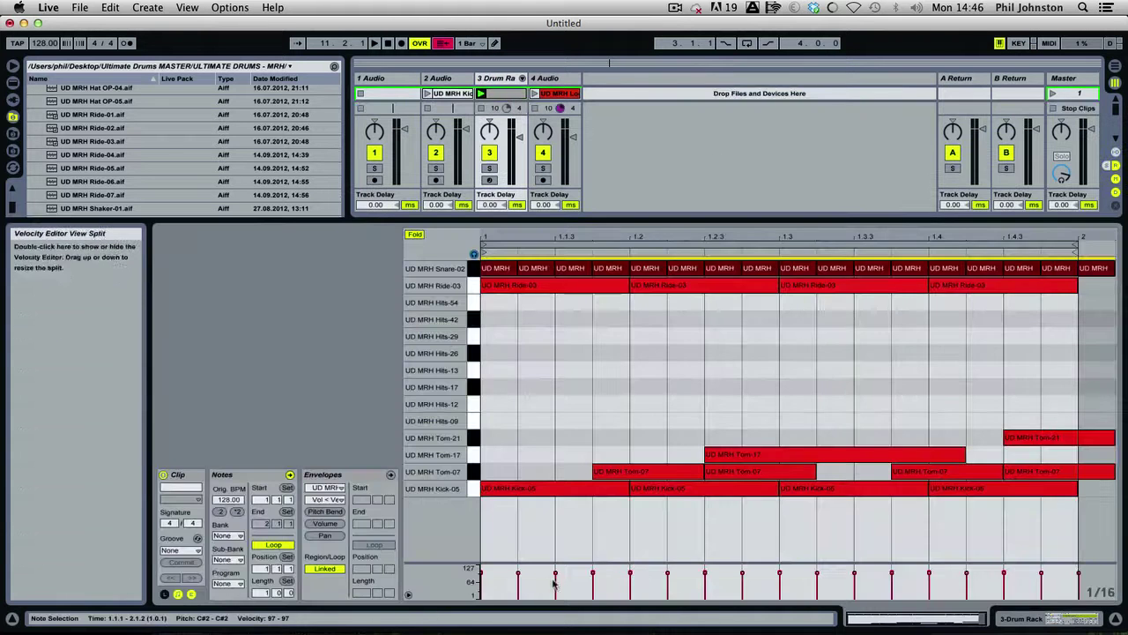
drag(556, 576, 556, 589)
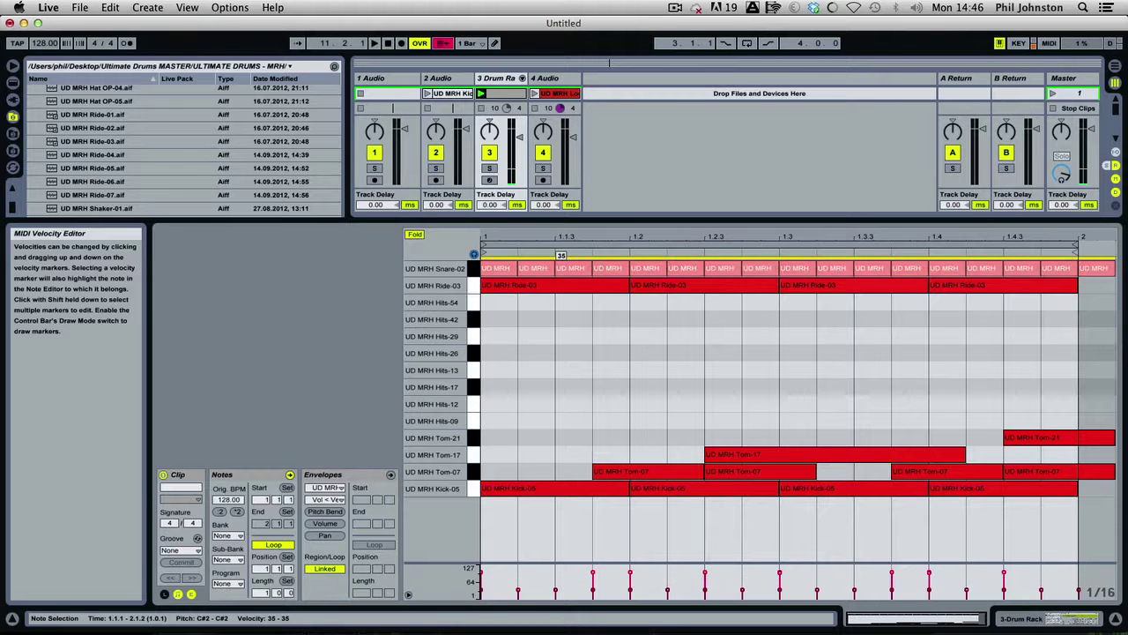
Solo the drum rack track during playback and raise the second and third Snare-02 notes' velocities, the third to 81
key(space)
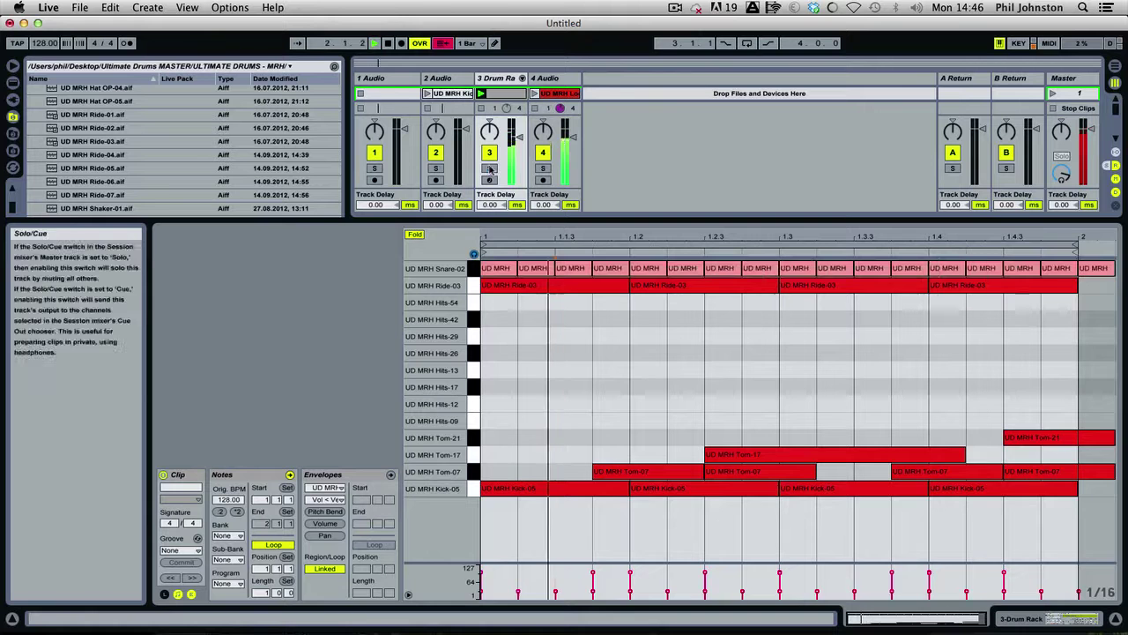
click(489, 168)
click(544, 269)
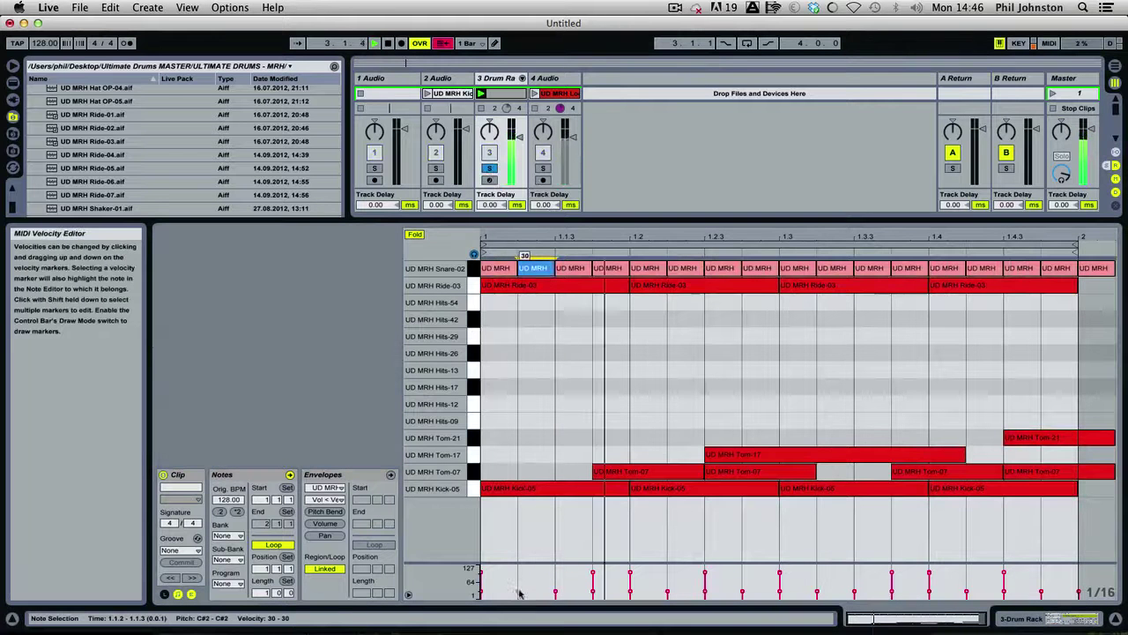
drag(518, 591, 518, 586)
click(568, 268)
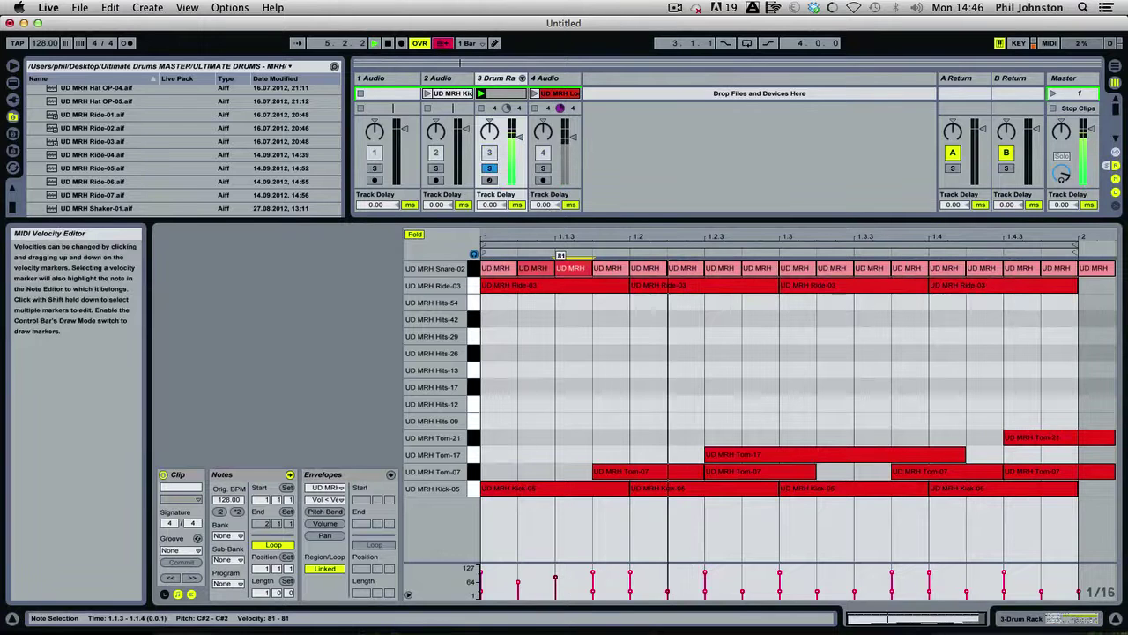
drag(556, 594, 558, 586)
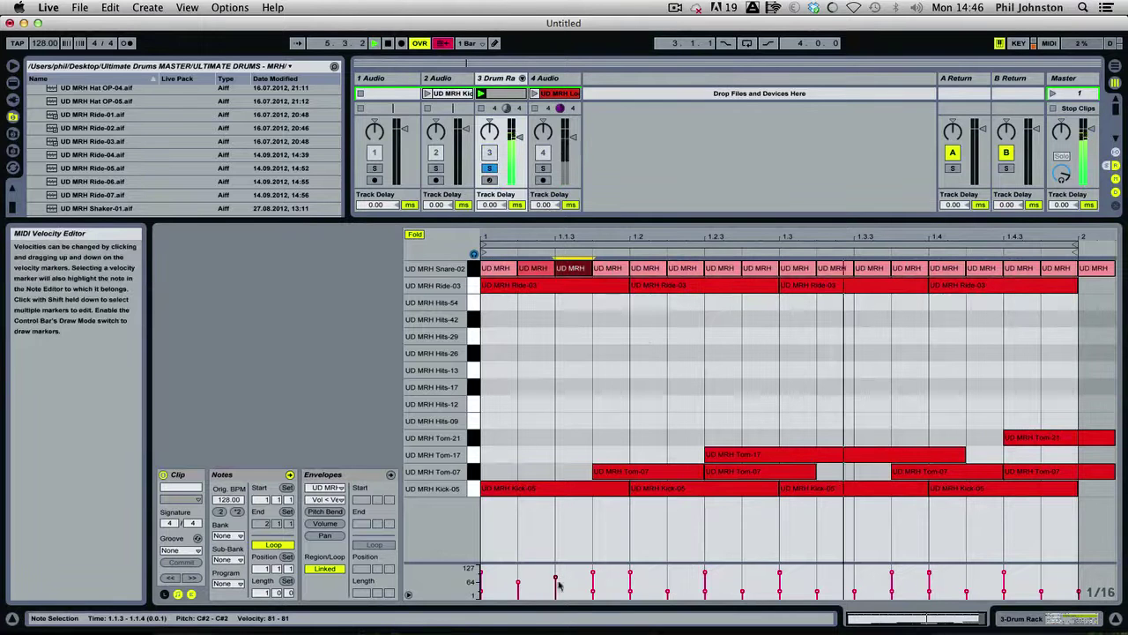
Raise the velocities of the fourth to eighth Snare-02 notes, with the sixth at 53 and the eighth at 76
click(620, 269)
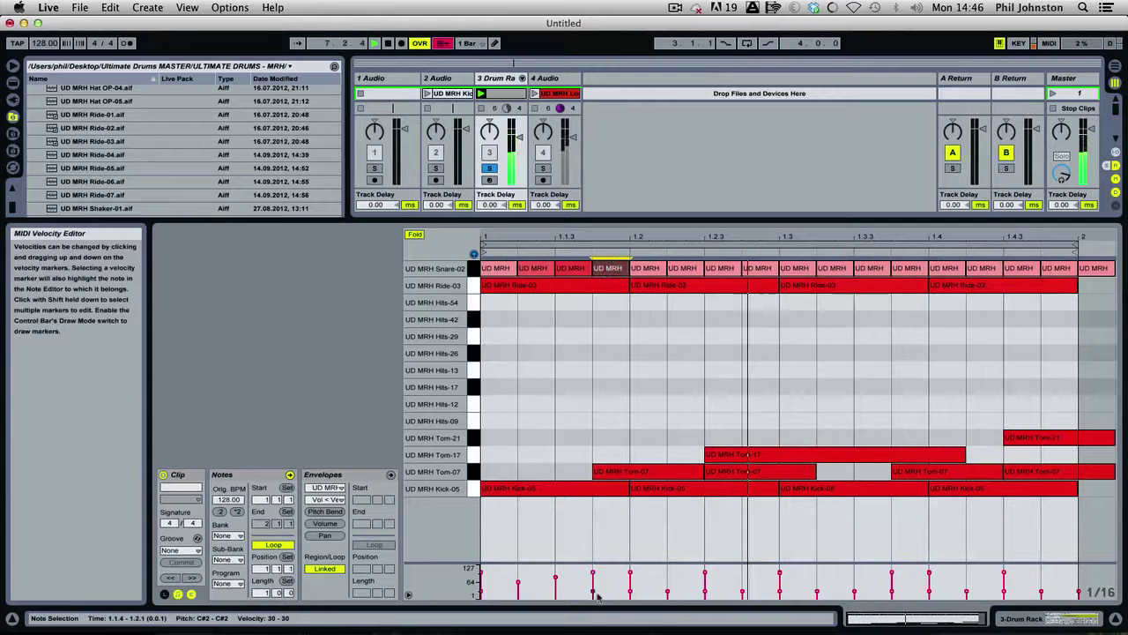
click(683, 268)
click(630, 577)
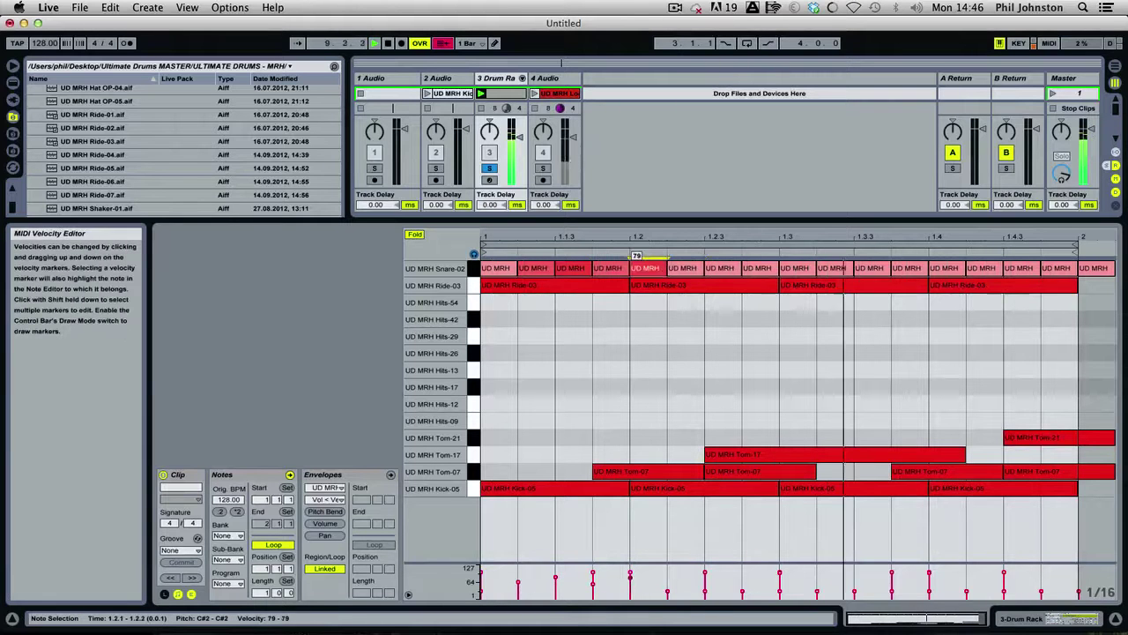
drag(630, 582, 630, 585)
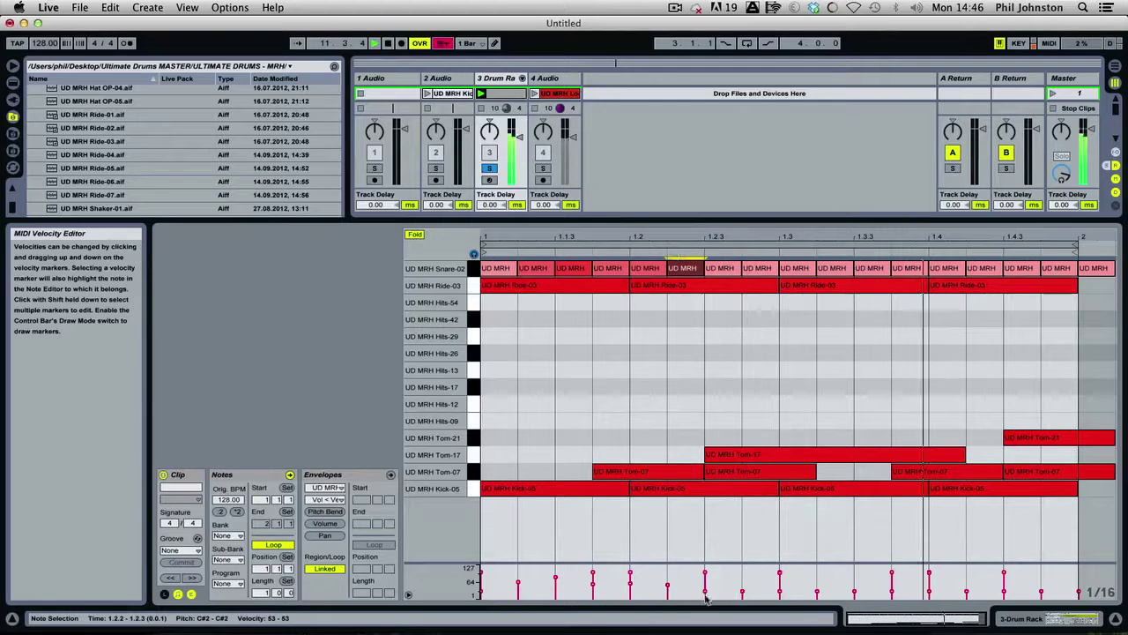
click(705, 577)
drag(705, 578, 742, 578)
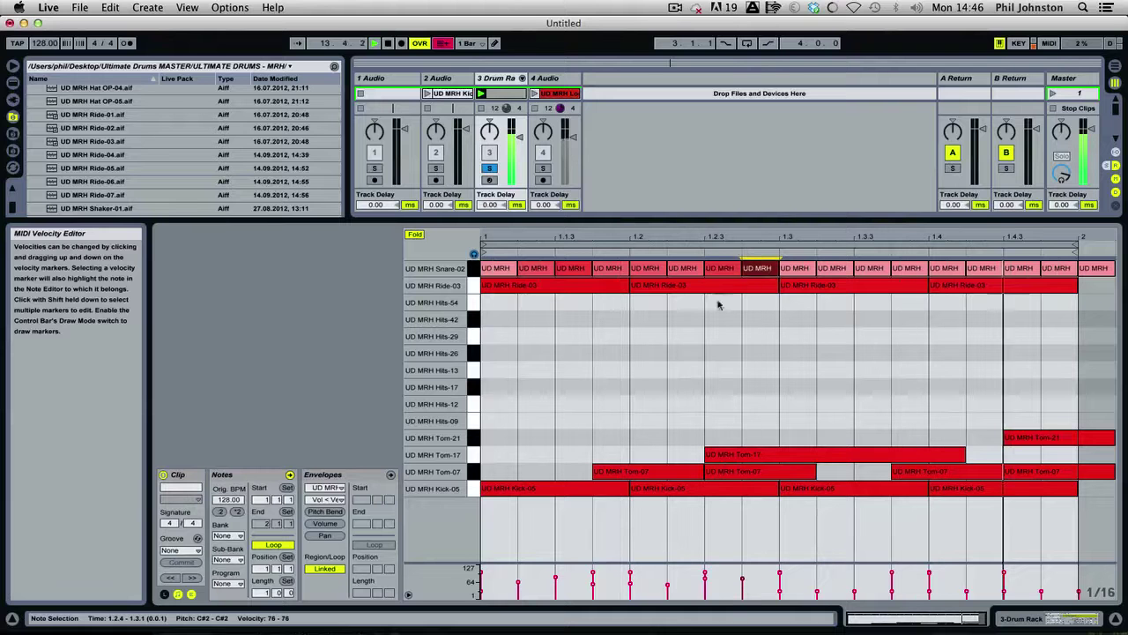
Split the Snare-02 note at 1.2.2 into two short hits and replace the bar's second-half snare notes with a copy of the first half
drag(705, 267, 683, 266)
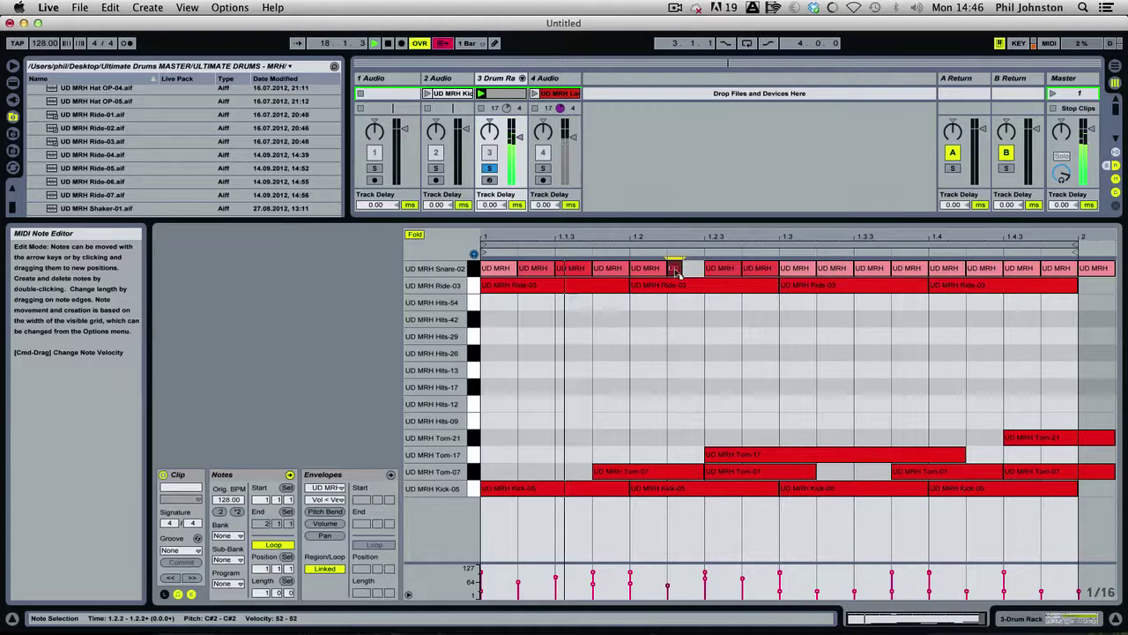
drag(685, 272, 687, 275)
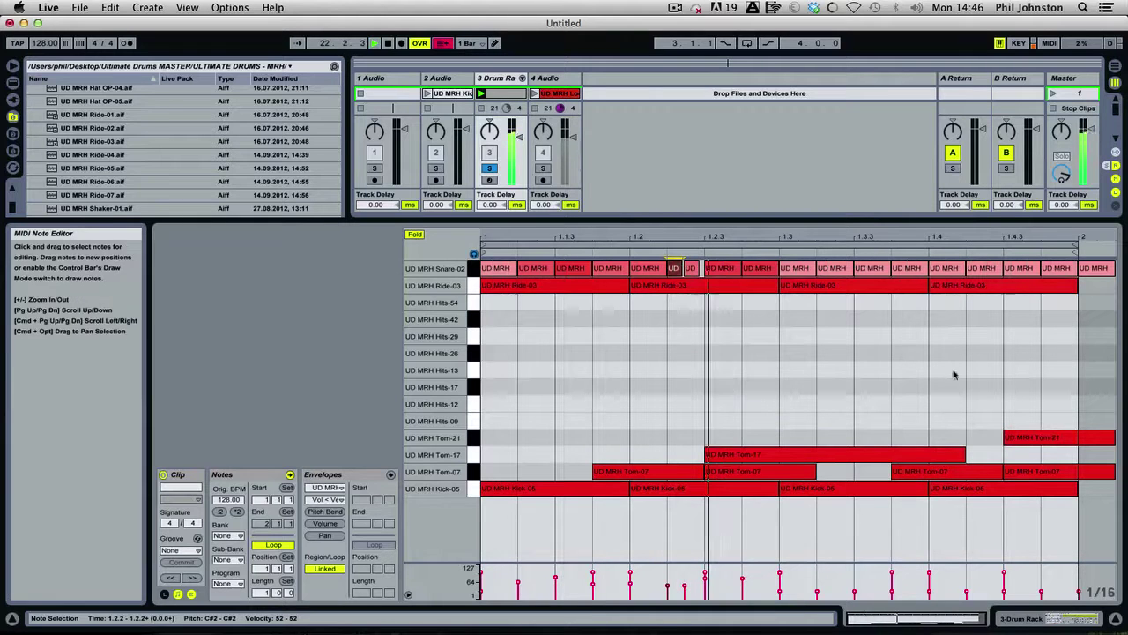
click(1084, 269)
drag(1084, 269, 801, 259)
key(Delete)
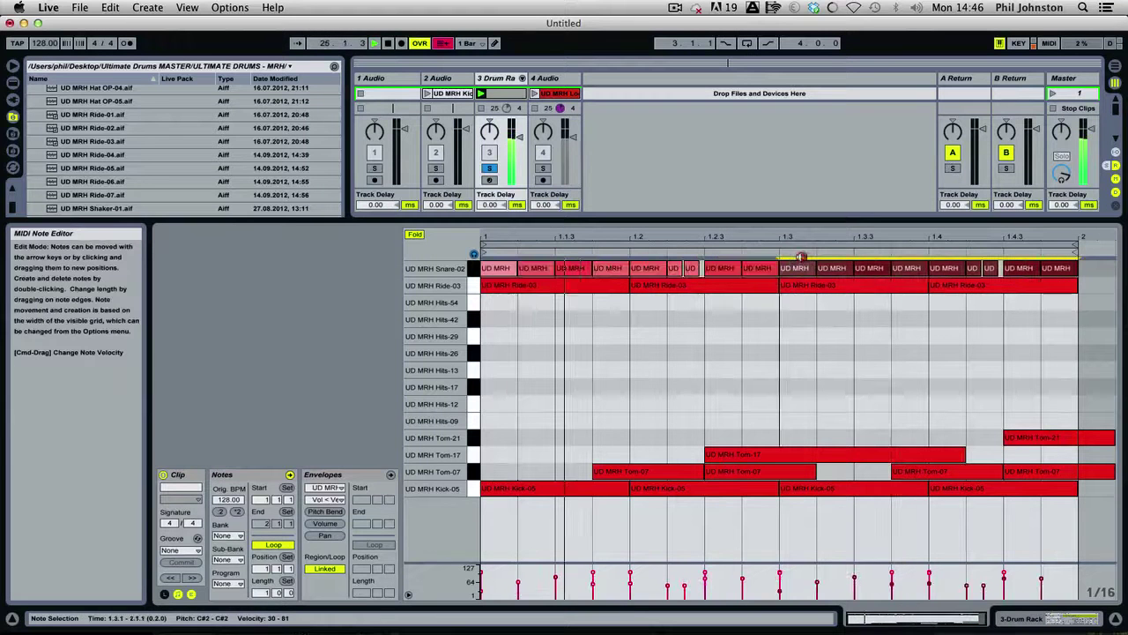
Set the Snare-02 sampler's Volume to -6.75 dB and mute the kick chain in the drum rack's unfolded mixer, folding it again
click(1083, 621)
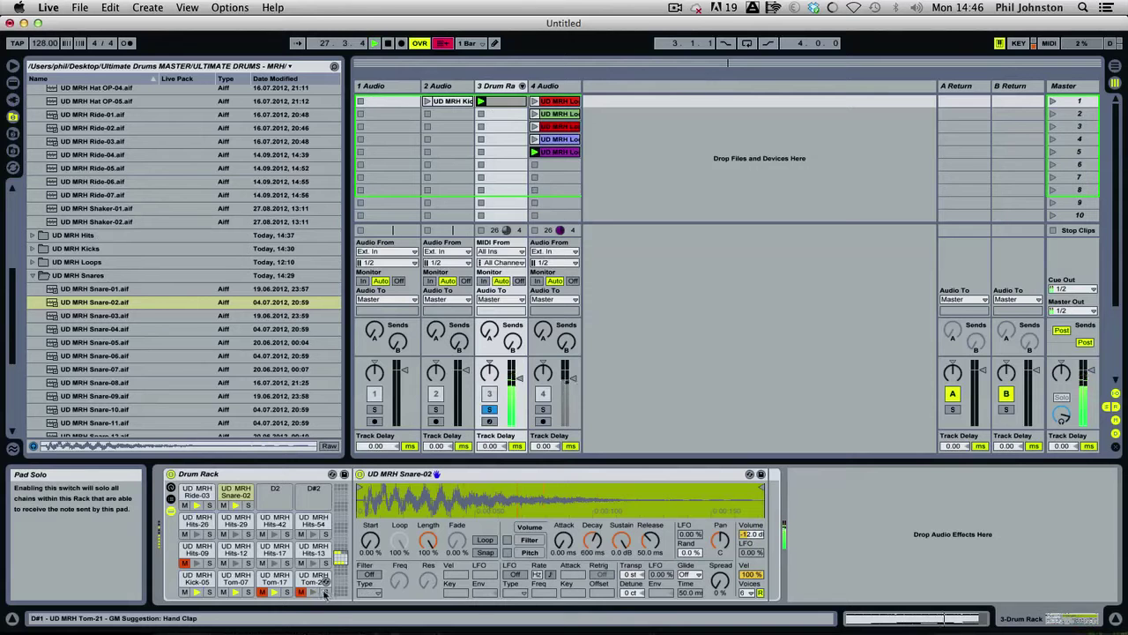
click(248, 505)
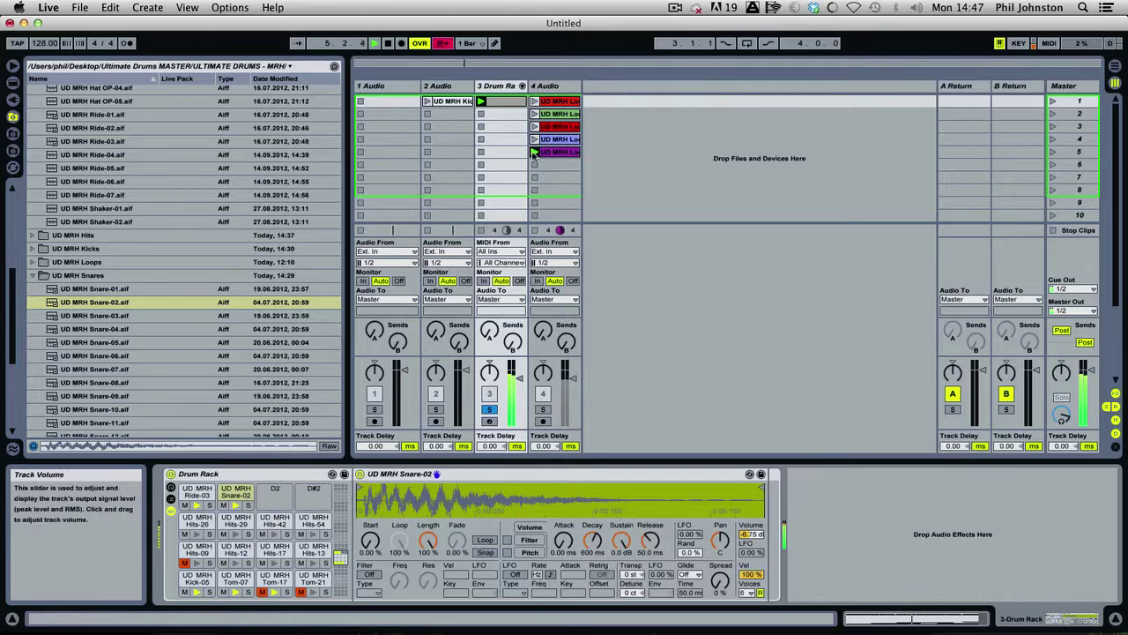
click(522, 86)
click(540, 383)
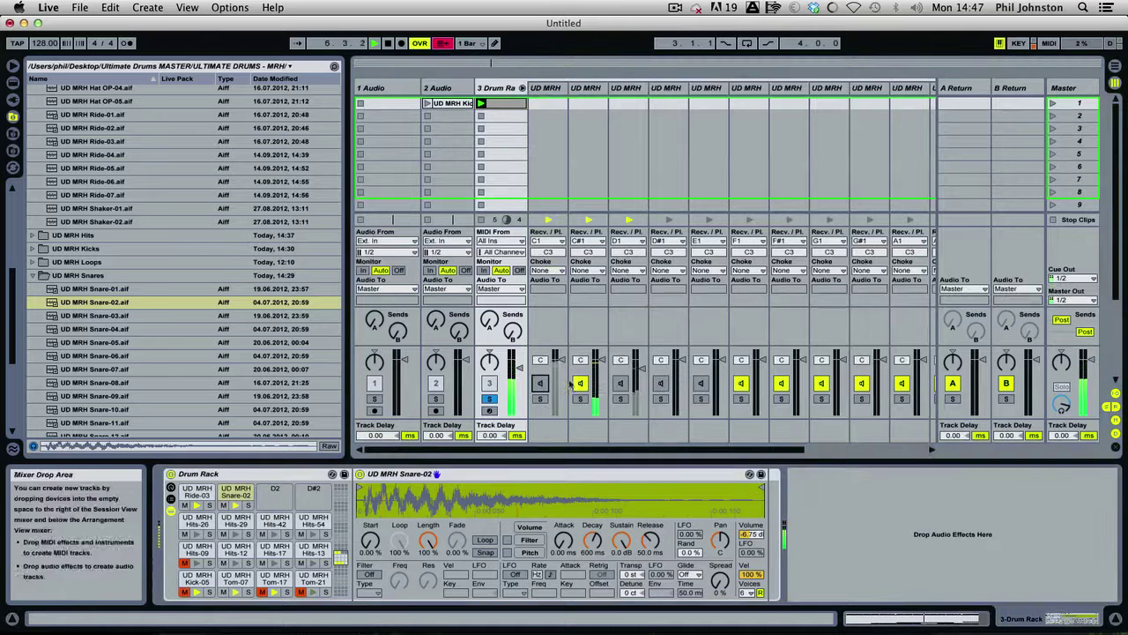
click(496, 87)
click(521, 87)
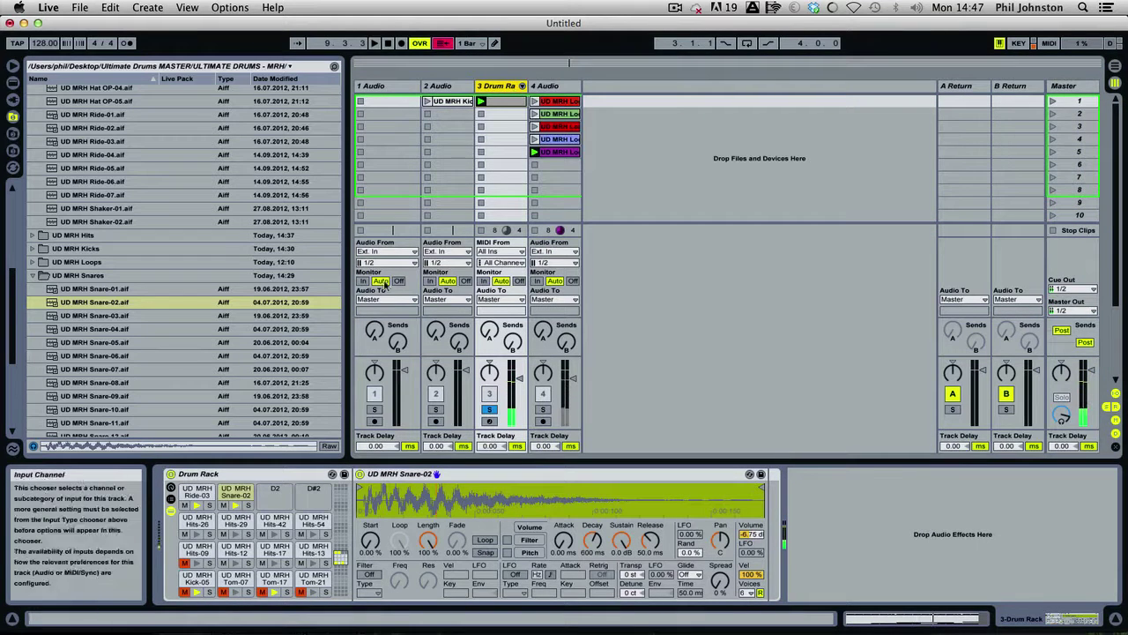
Preview UD MRH Snare-03 to Snare-05 and load UD MRH Snare-05.aif onto the drum rack's D2 pad
click(99, 316)
click(97, 328)
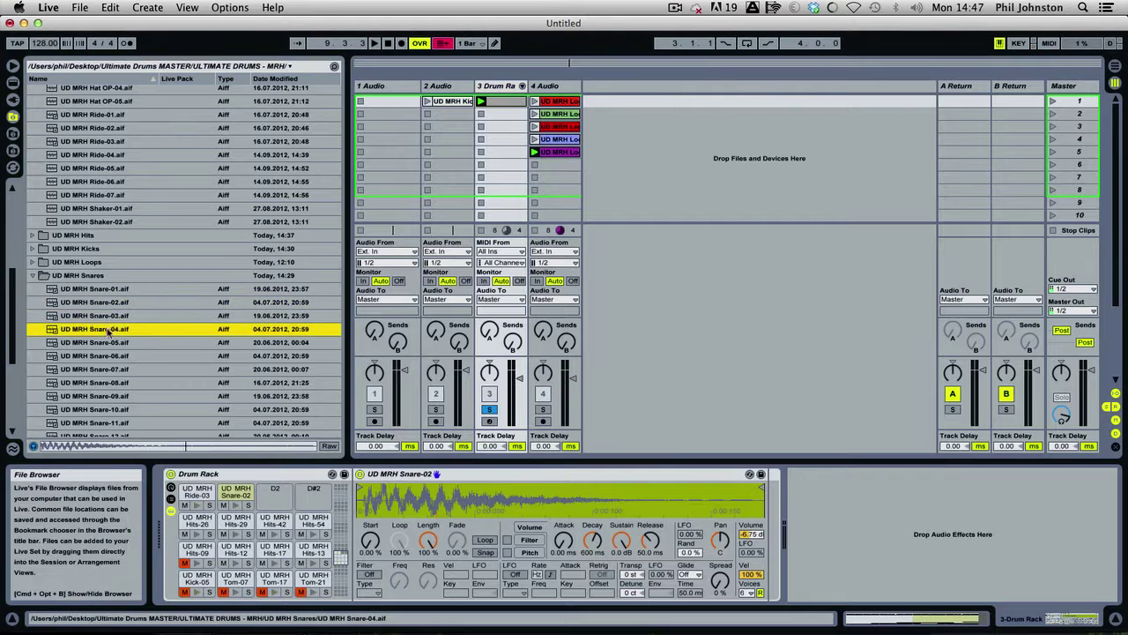
click(102, 342)
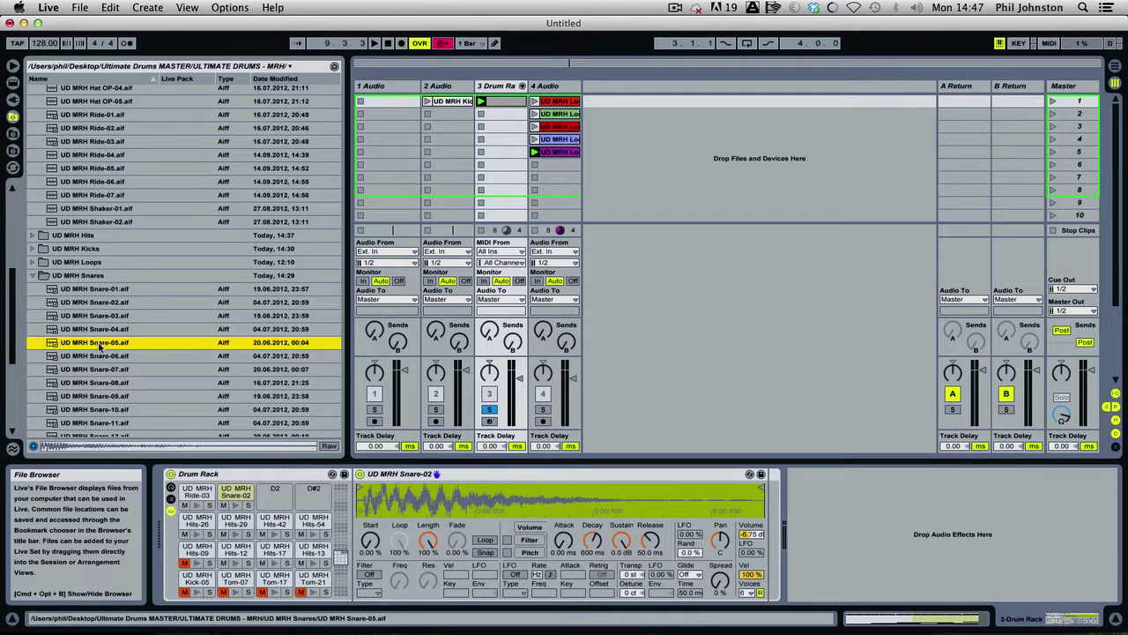
drag(99, 344, 274, 491)
Add Snare-05 notes at 1.1.1, 1.1.4, 1.2.3, 1.3.2, 1.3.4, 1.4.2 and 1.4.3 in the drum rack clip and play it
double_click(502, 101)
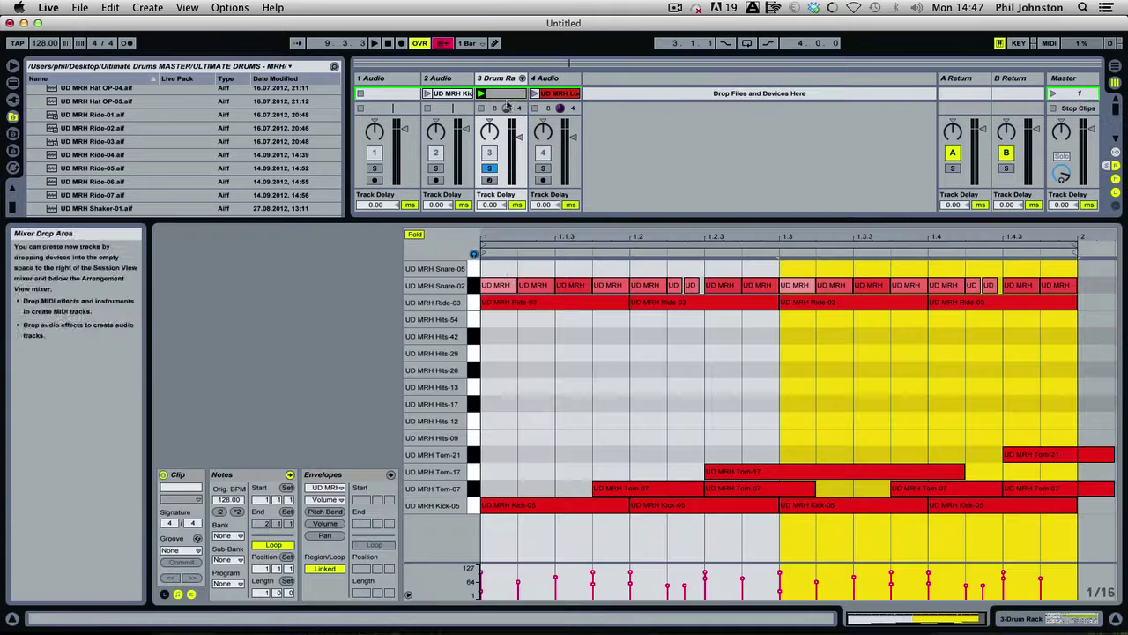
double_click(498, 268)
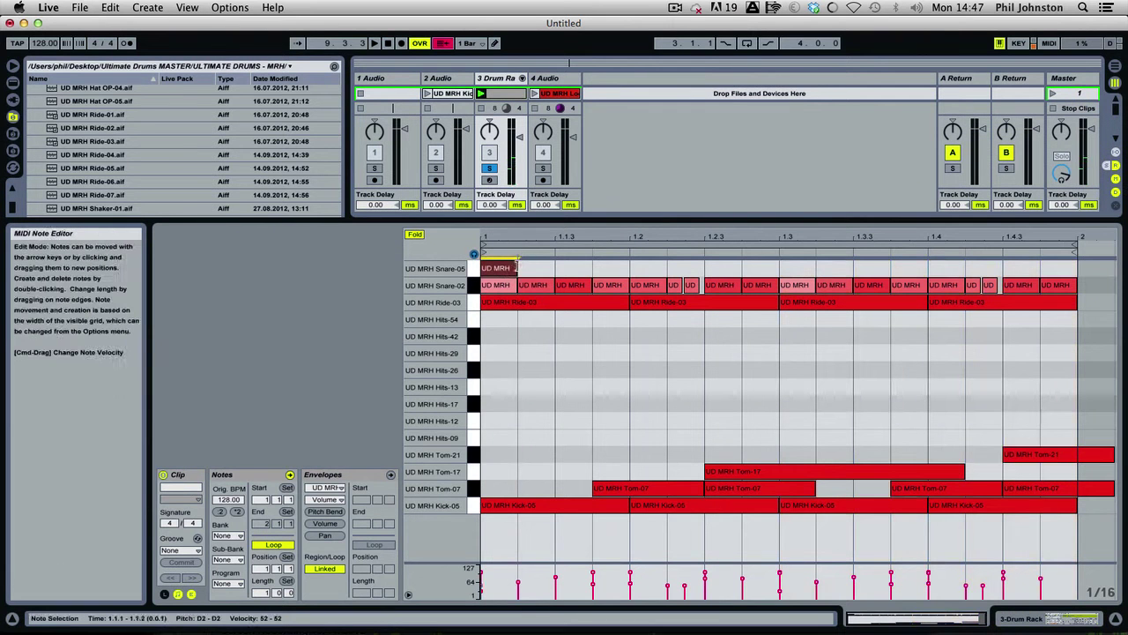
drag(520, 268, 615, 266)
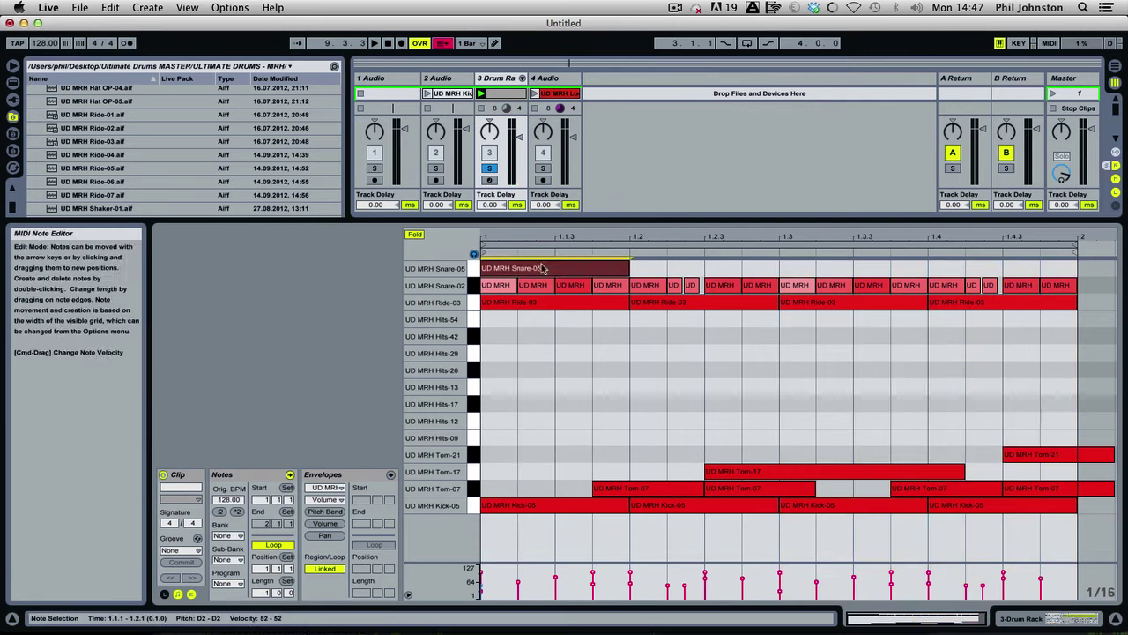
drag(543, 268, 1054, 268)
key(space)
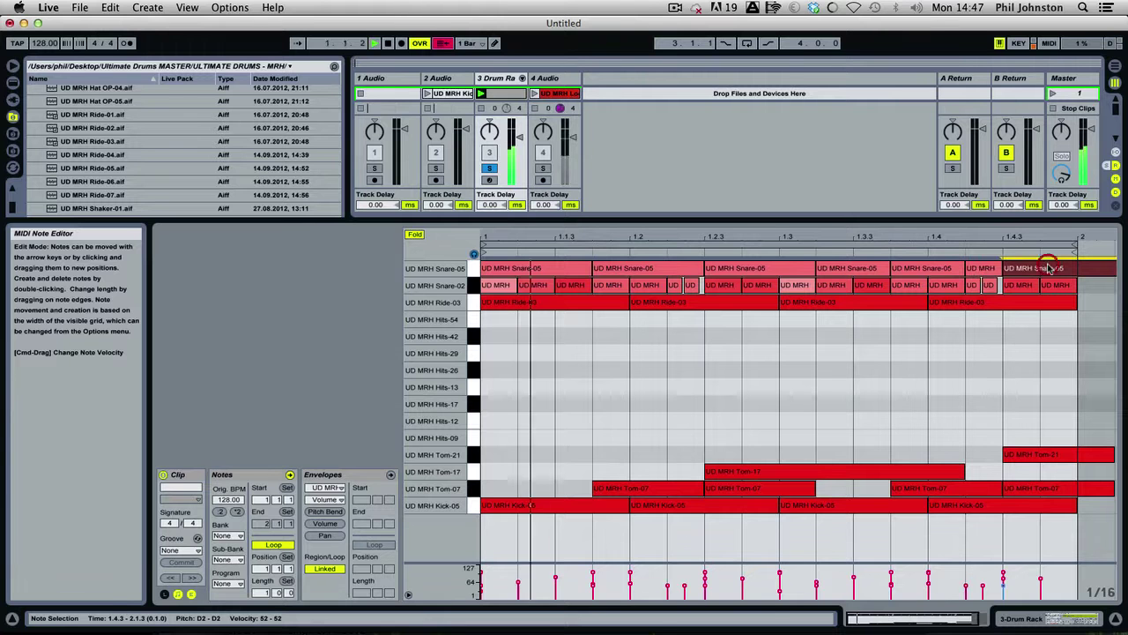
Set the Snare-05 sampler's Vel to 100 % and raise the velocity of all Snare-05 notes to 113
click(1049, 618)
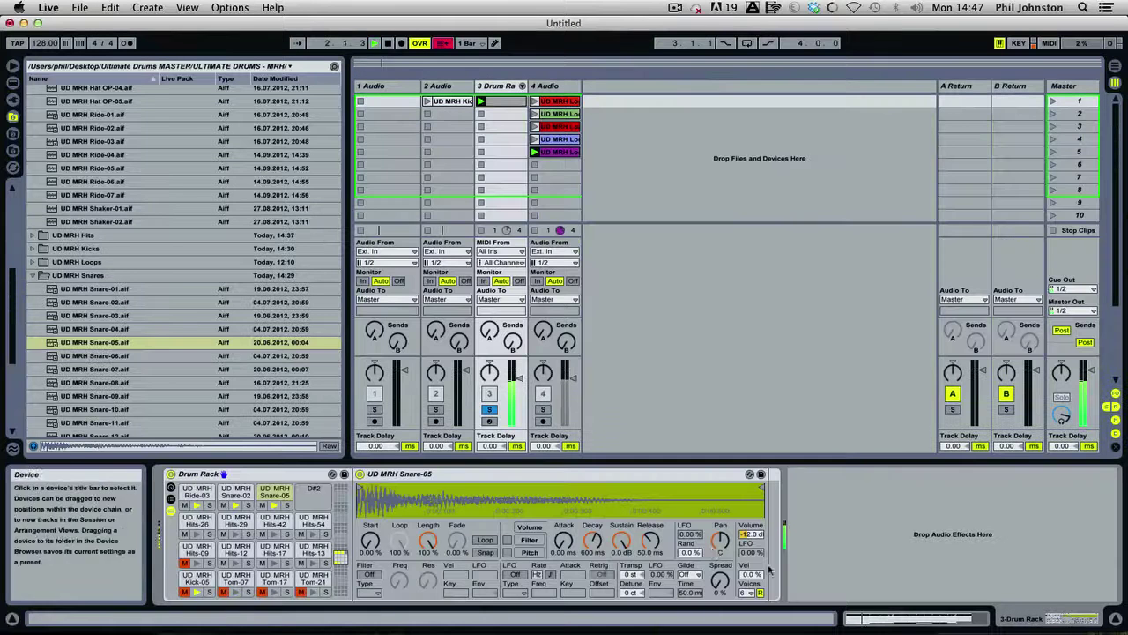
click(750, 574)
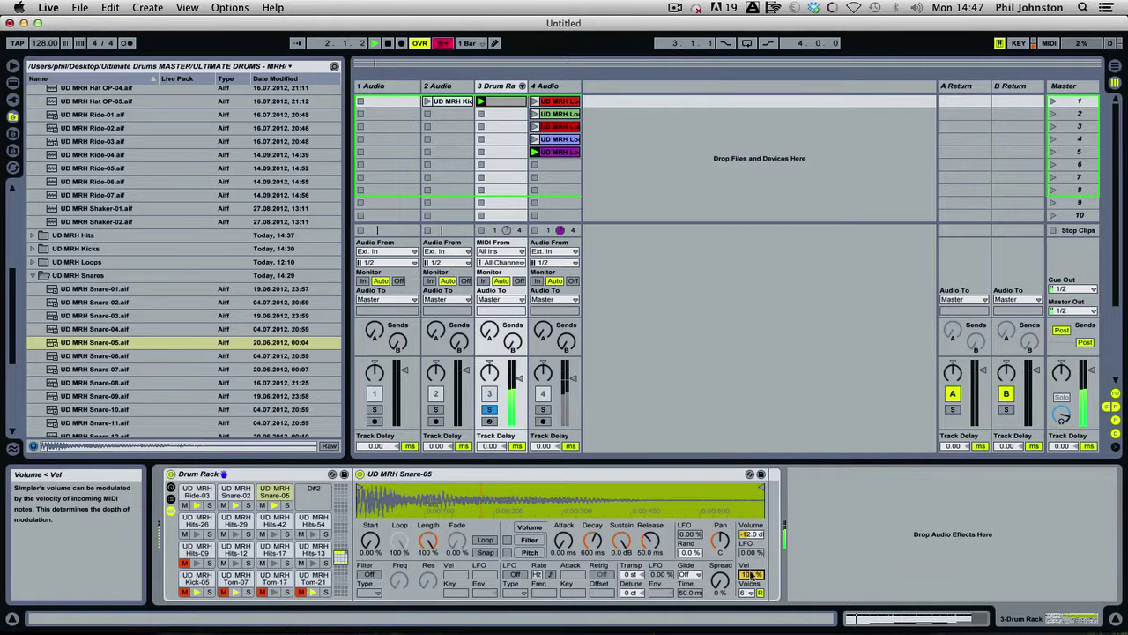
double_click(500, 101)
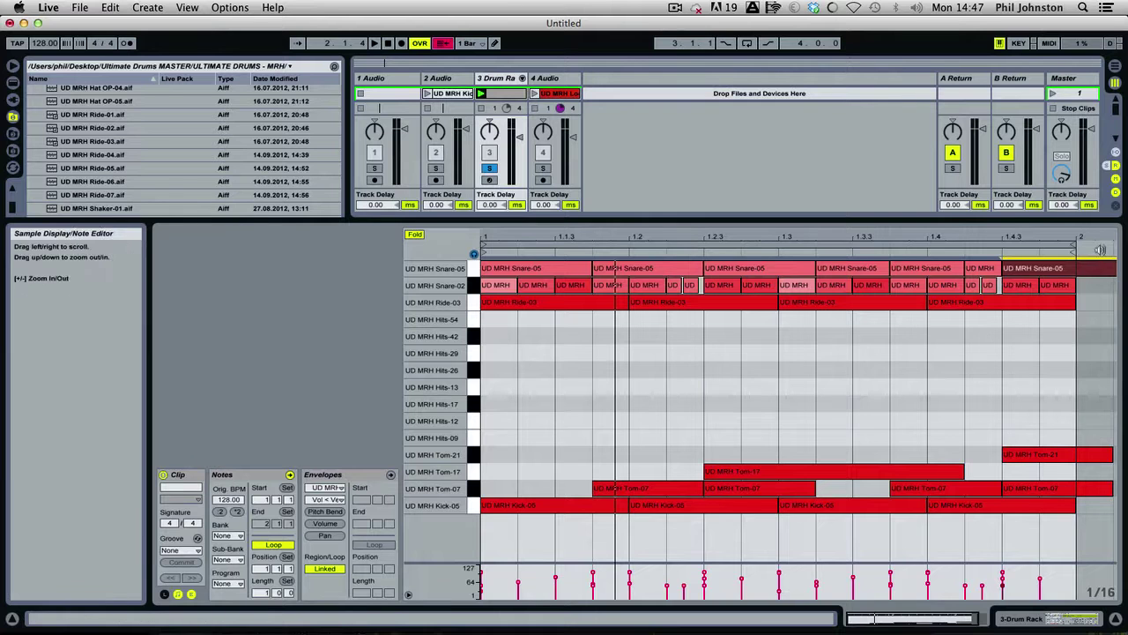
drag(1044, 236, 1044, 256)
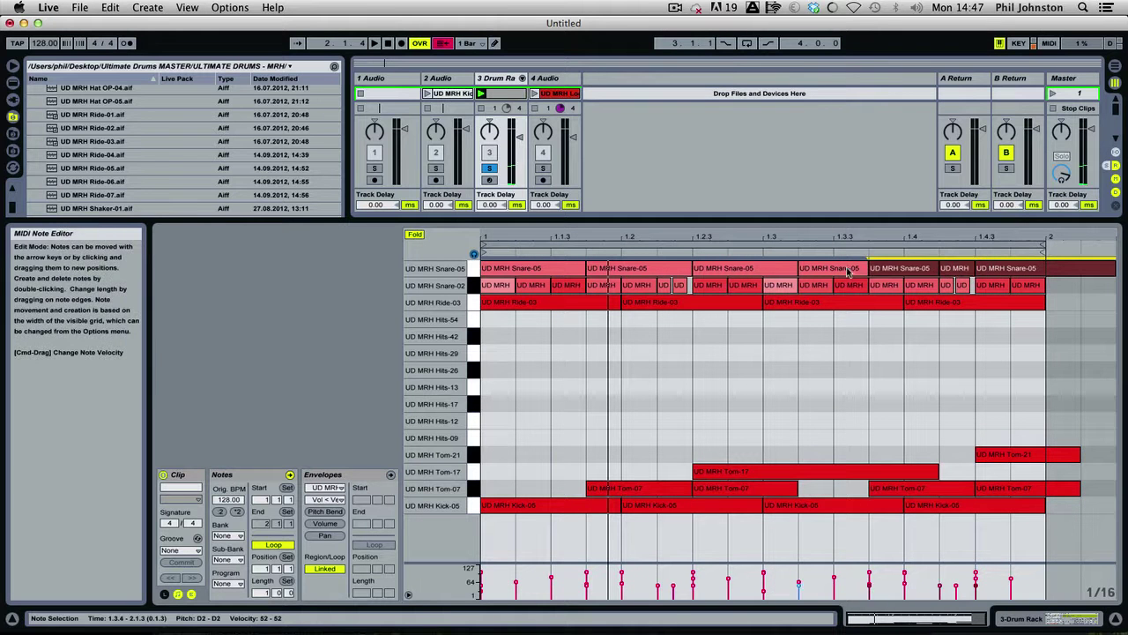
drag(849, 273, 585, 403)
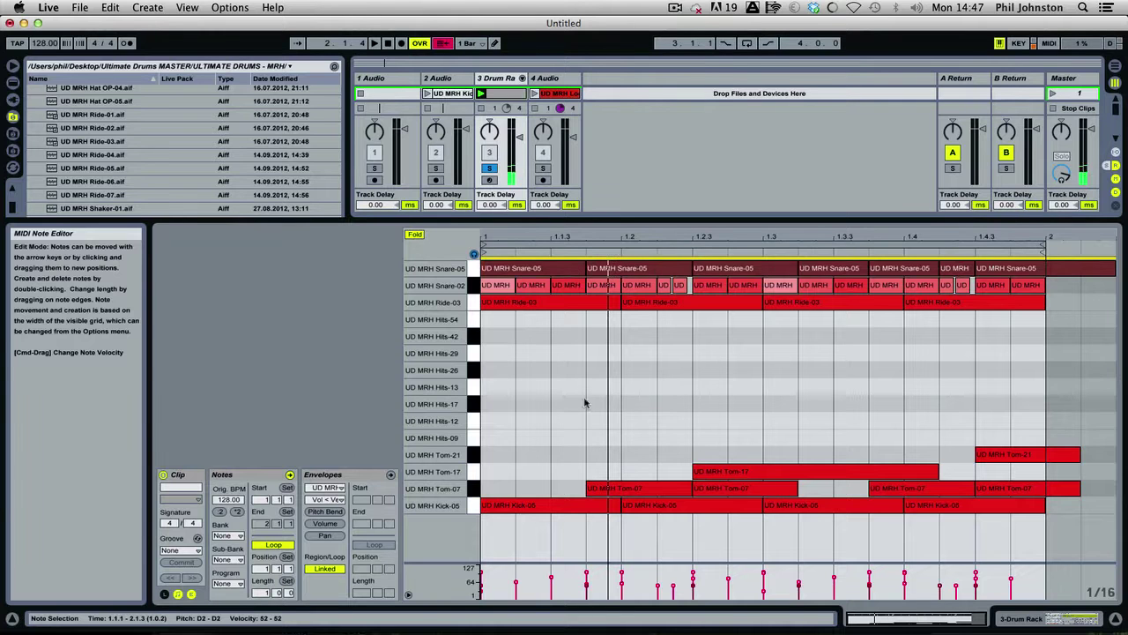
drag(586, 575, 586, 562)
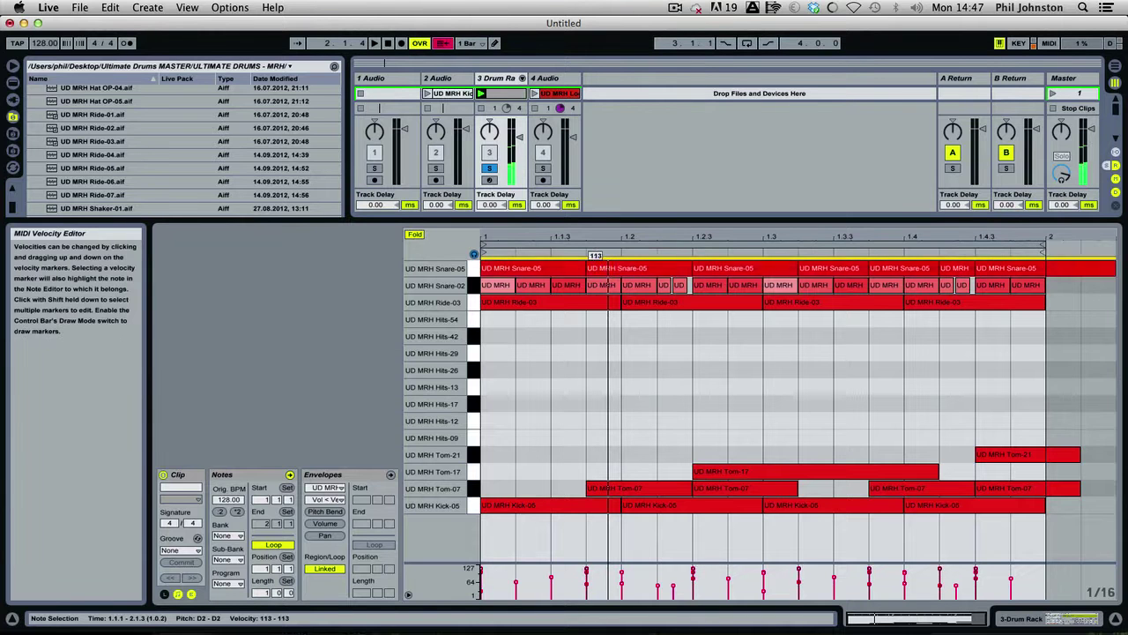
Play the beat and hot-swap the D2 pad's Snare-05 sample through UD MRH Snare-06 to Snare-09, settling on UD MRH Snare-10.aif
key(space)
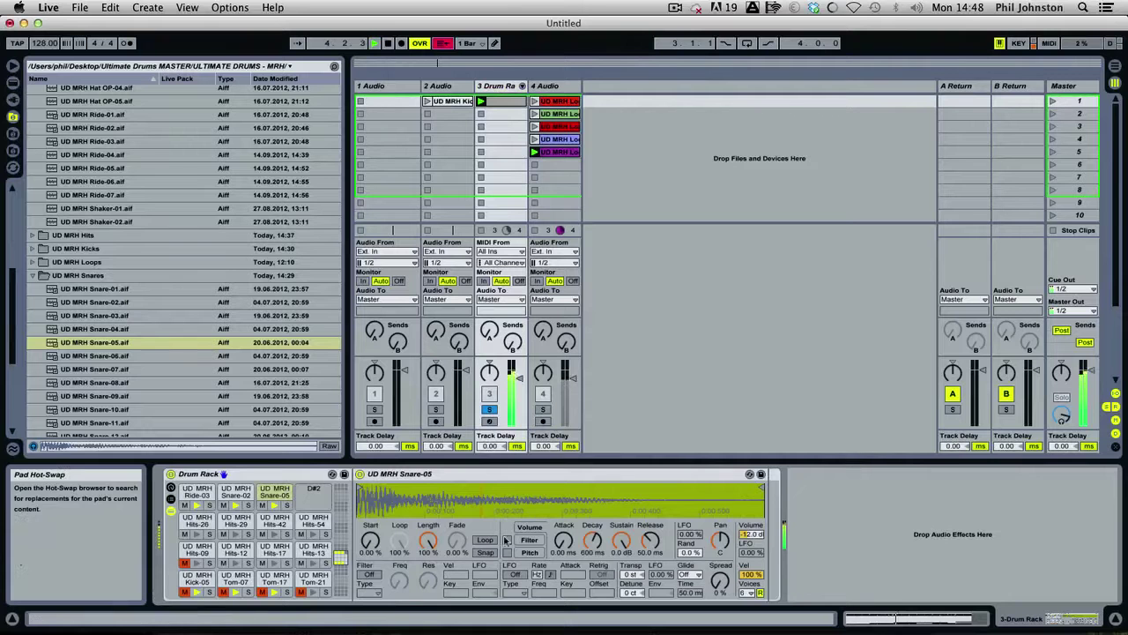
click(760, 512)
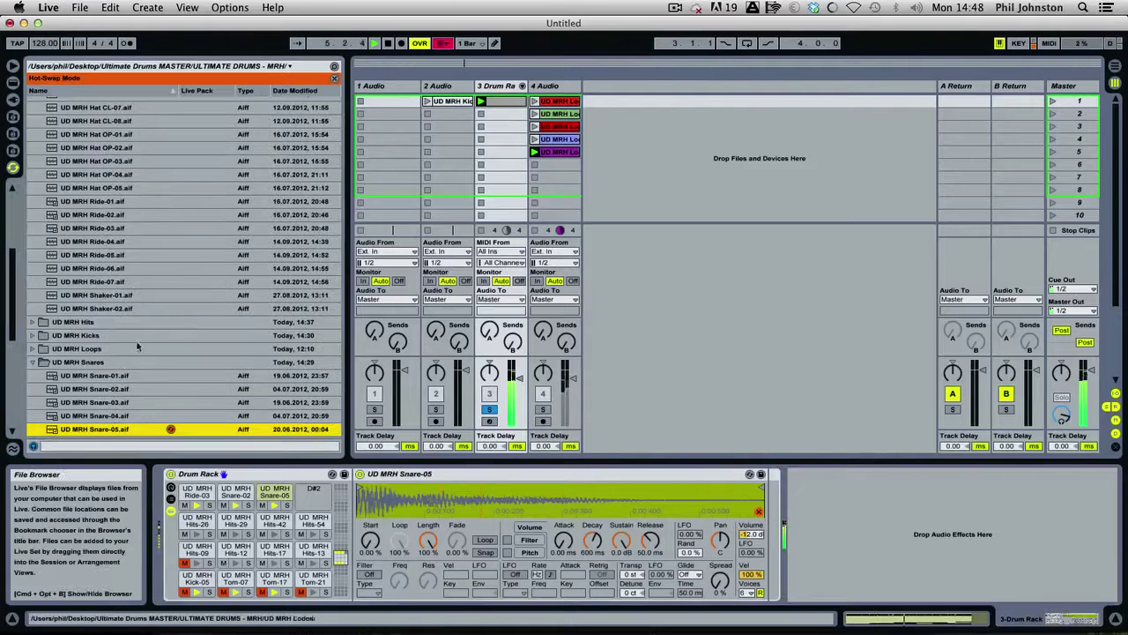
scroll(101, 339, down, 1)
double_click(91, 315)
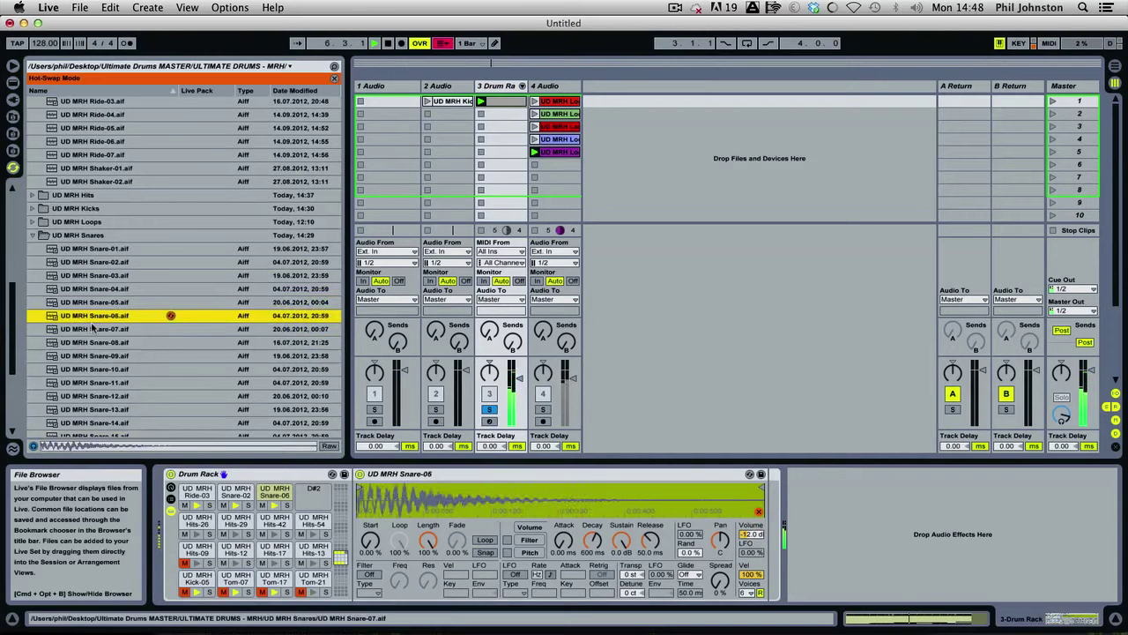
double_click(91, 328)
double_click(92, 342)
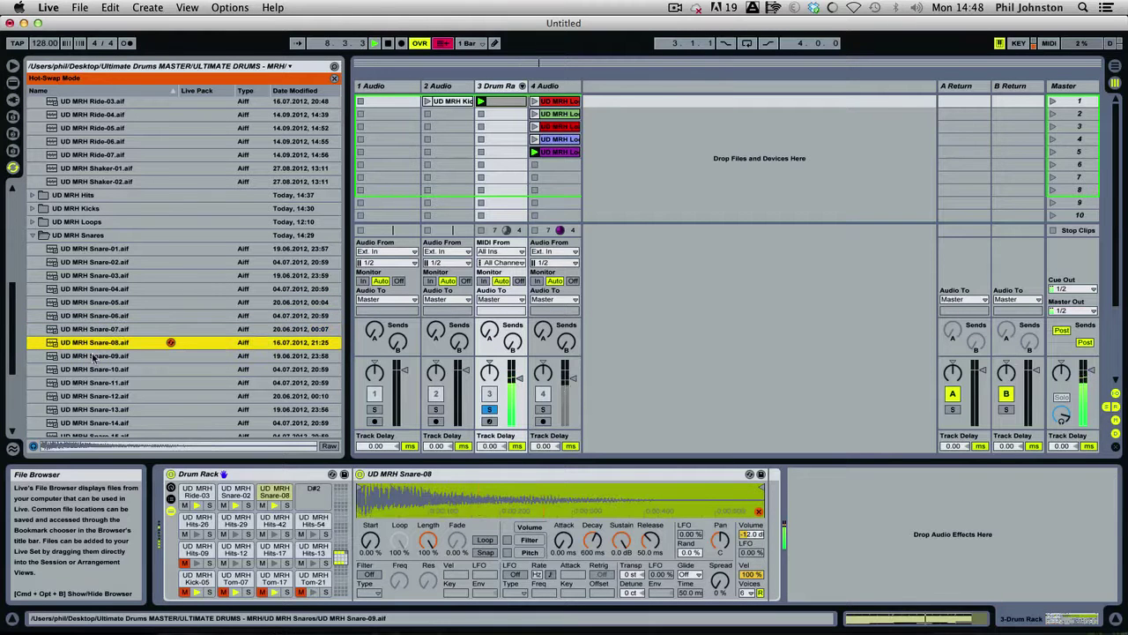
double_click(92, 356)
double_click(92, 370)
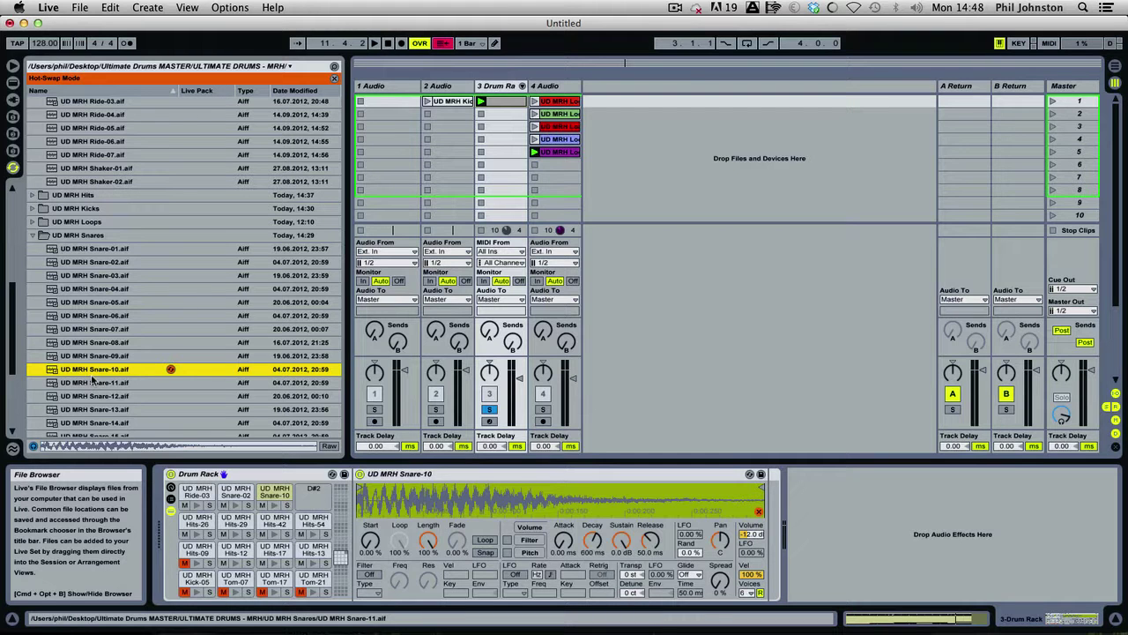
Play the beat and unmute the C1 kick chain in the drum rack's unfolded mixer, folding the mixer again
key(space)
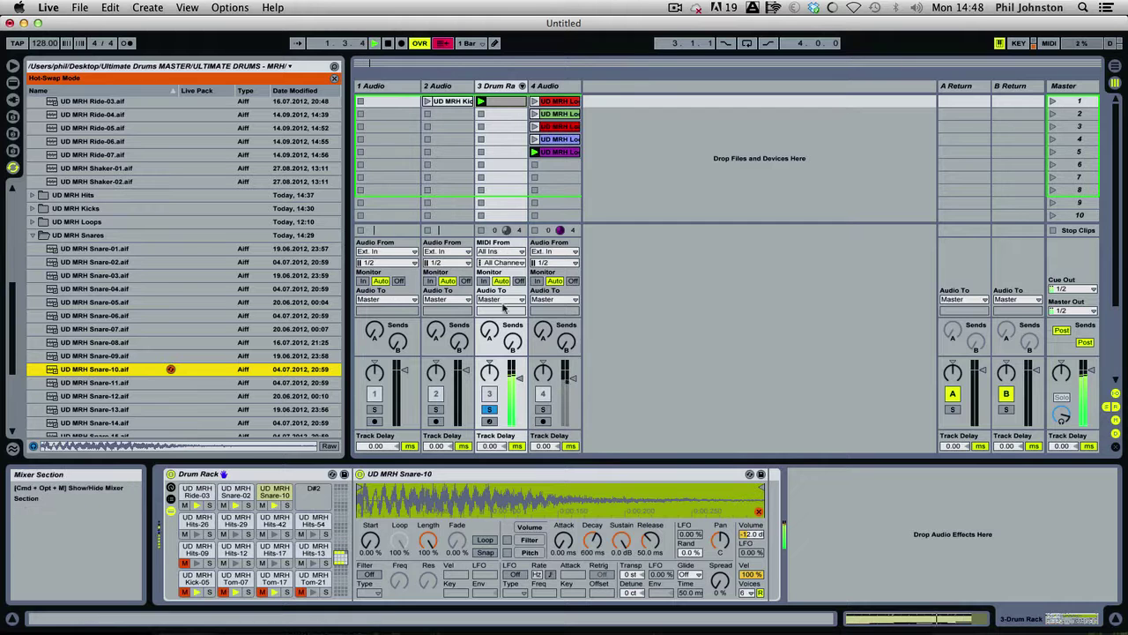
click(522, 85)
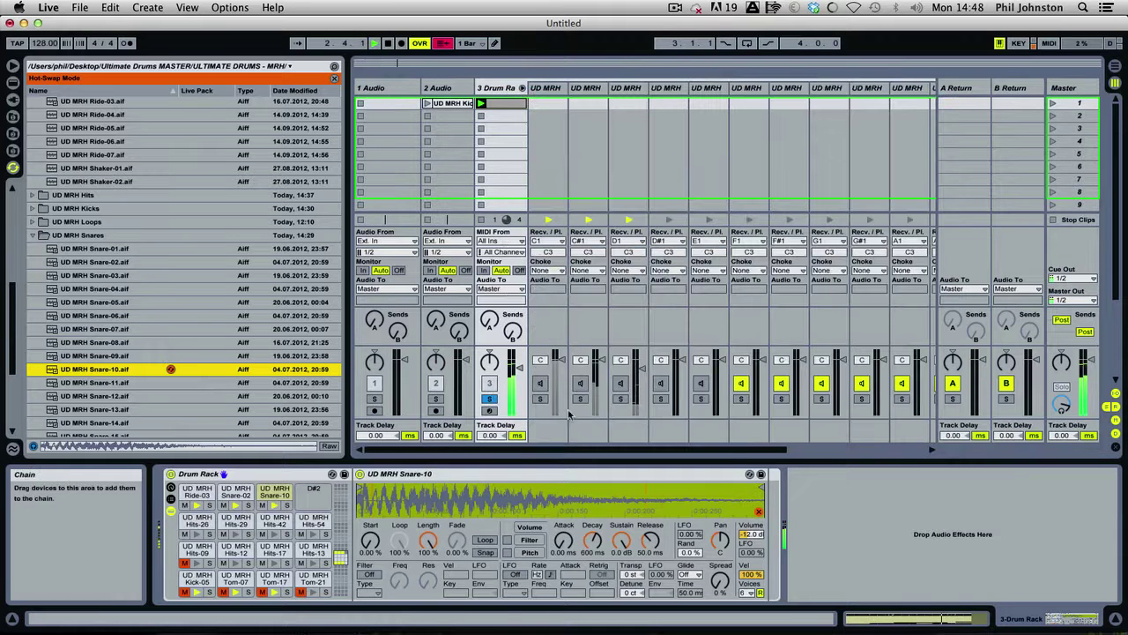
click(541, 383)
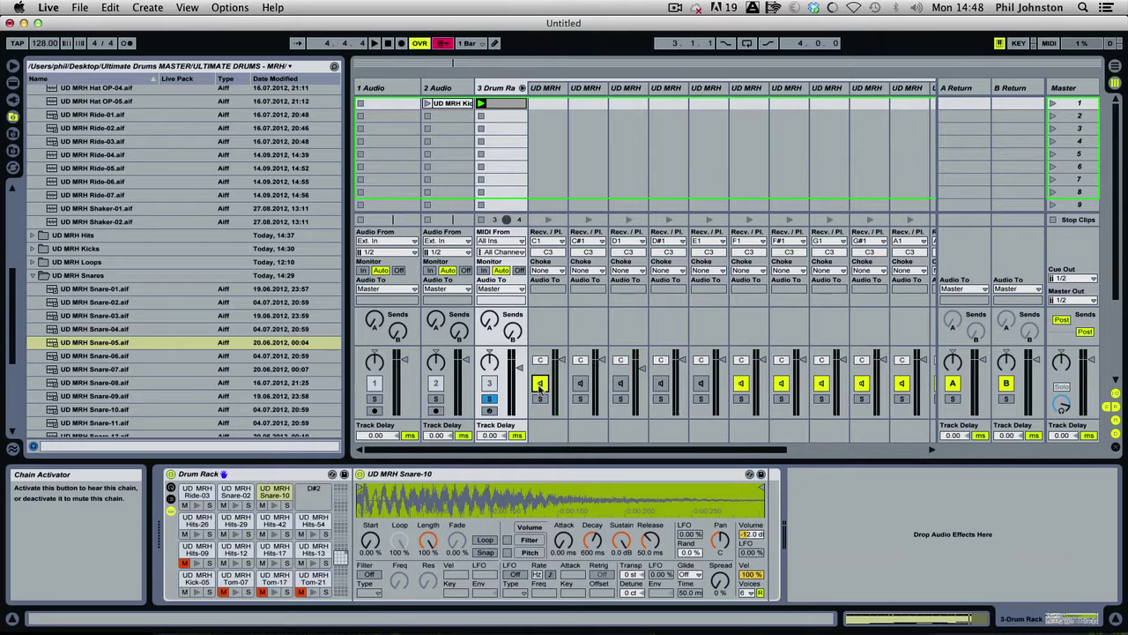
click(523, 89)
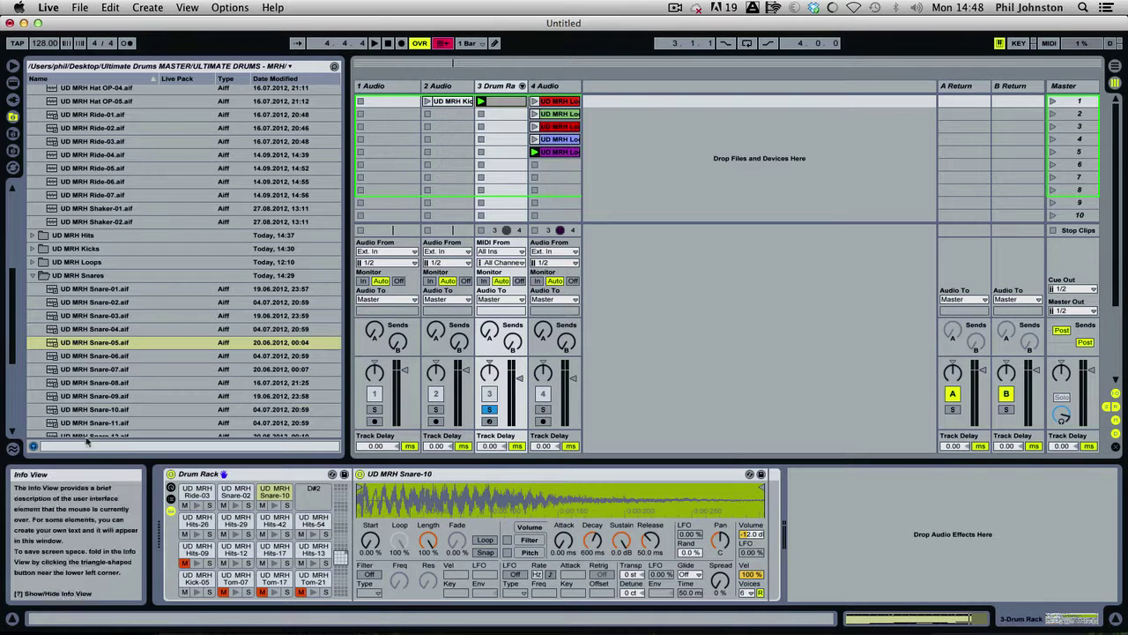
Return to the start of the sample list and open the UD MRH Claps folder
drag(8, 278, 13, 172)
click(44, 144)
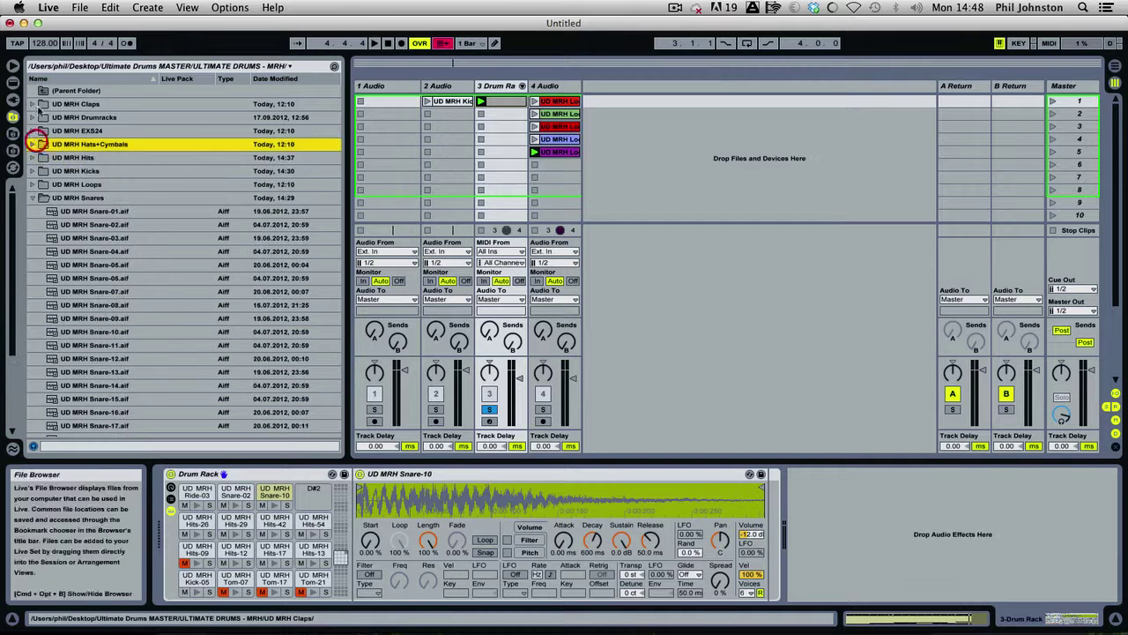
click(33, 104)
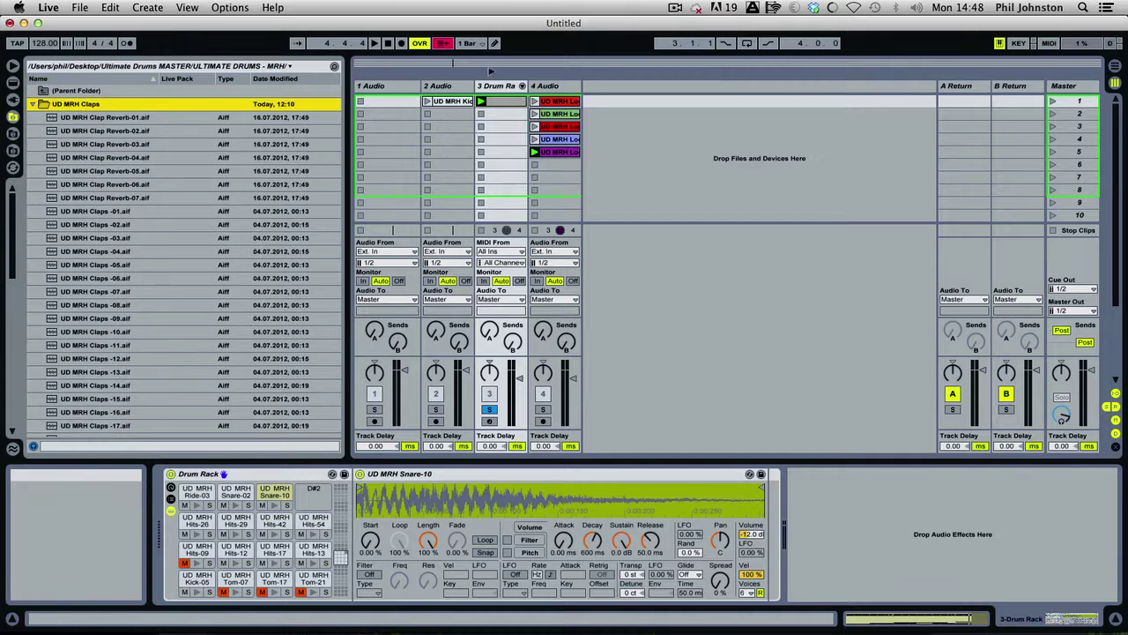
Mute the Snare-10 and Snare-02 pads in the drum rack, play the beat and fold the chain mixer
click(522, 87)
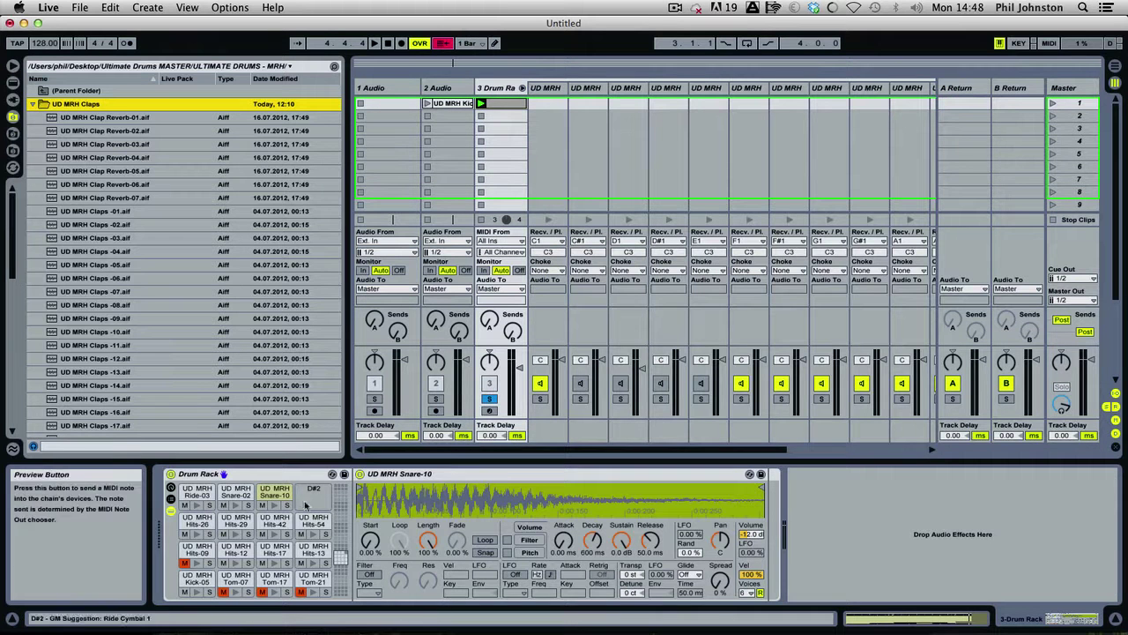
click(263, 505)
click(224, 505)
key(space)
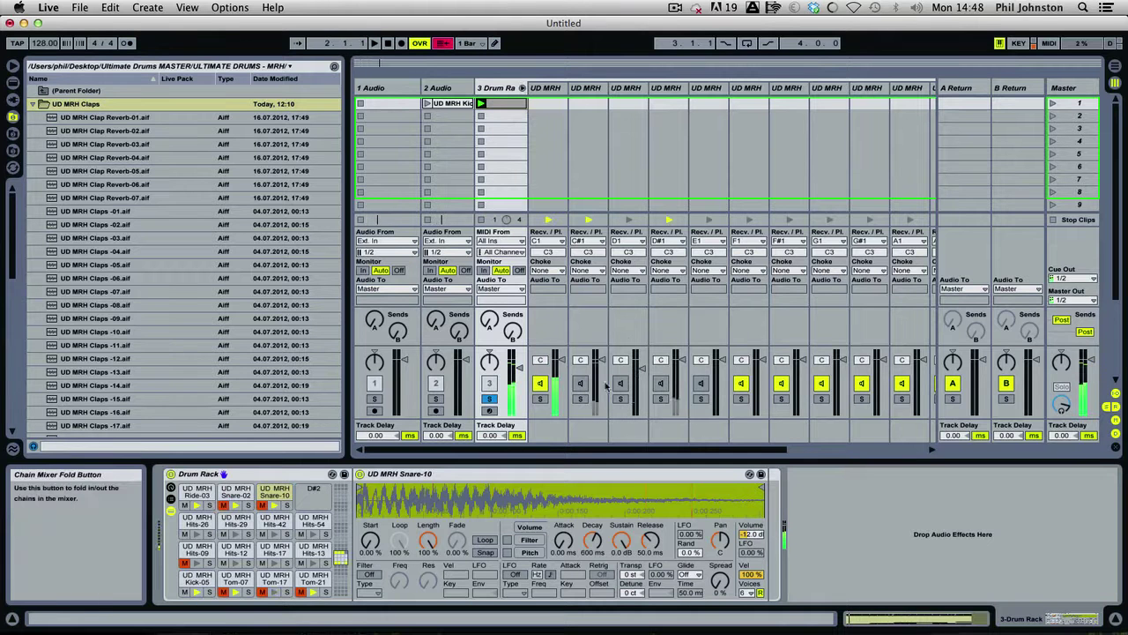
click(523, 88)
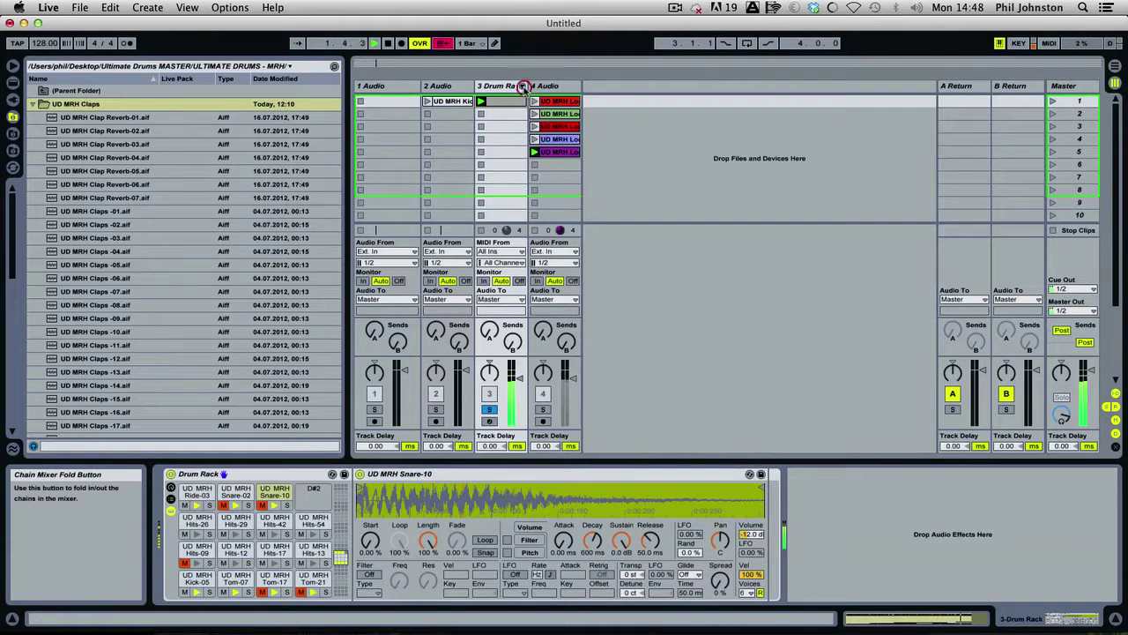
Preview the UD MRH Clap Reverb and Claps samples and load UD MRH Claps -03.aif onto the drum rack's D#2 pad
click(103, 118)
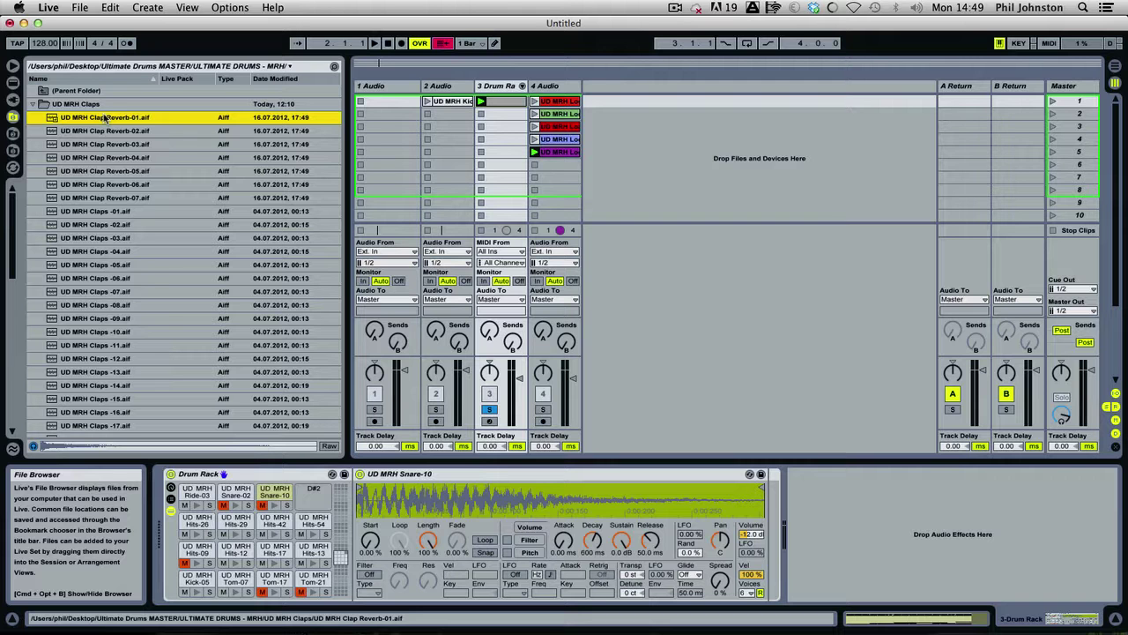
click(158, 171)
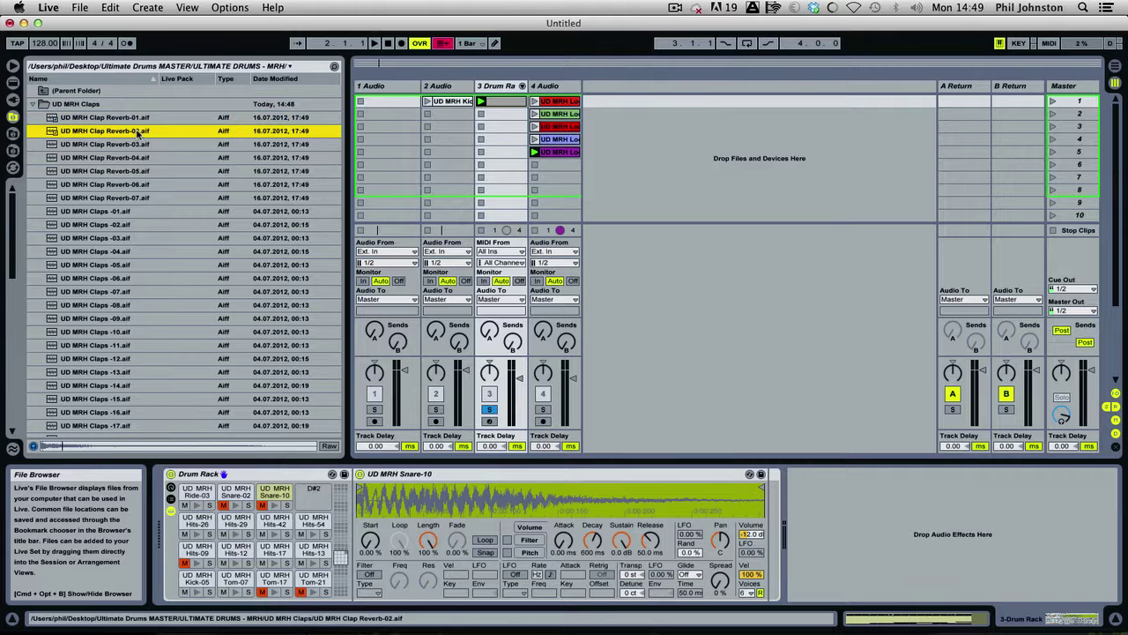
key(Down)
key(Down)
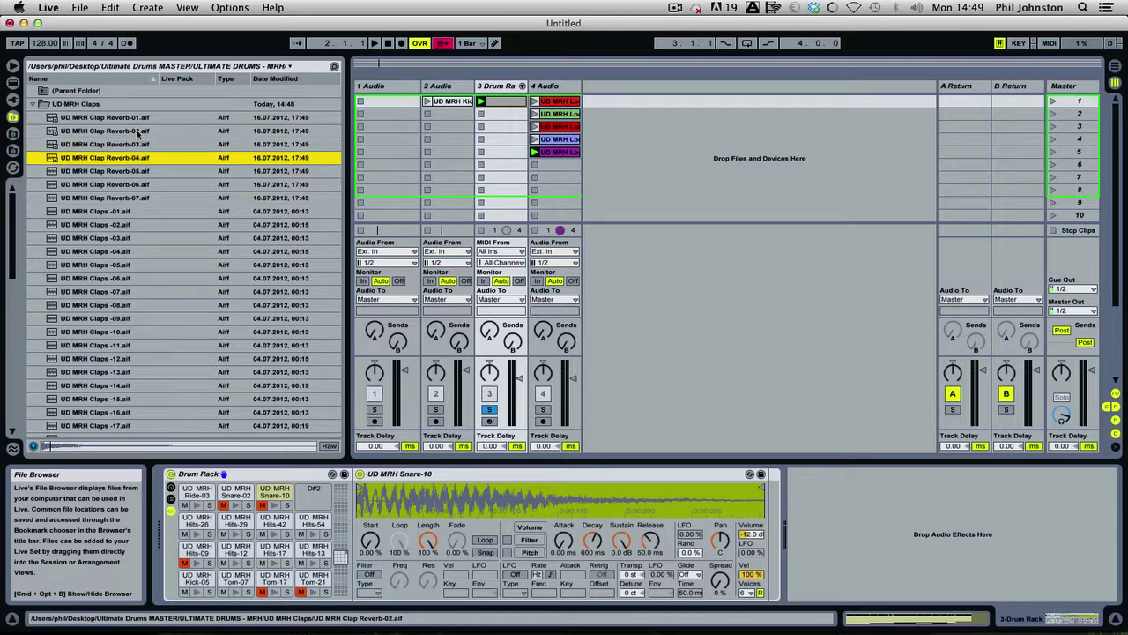
key(Down)
key(Down)
key(Down)
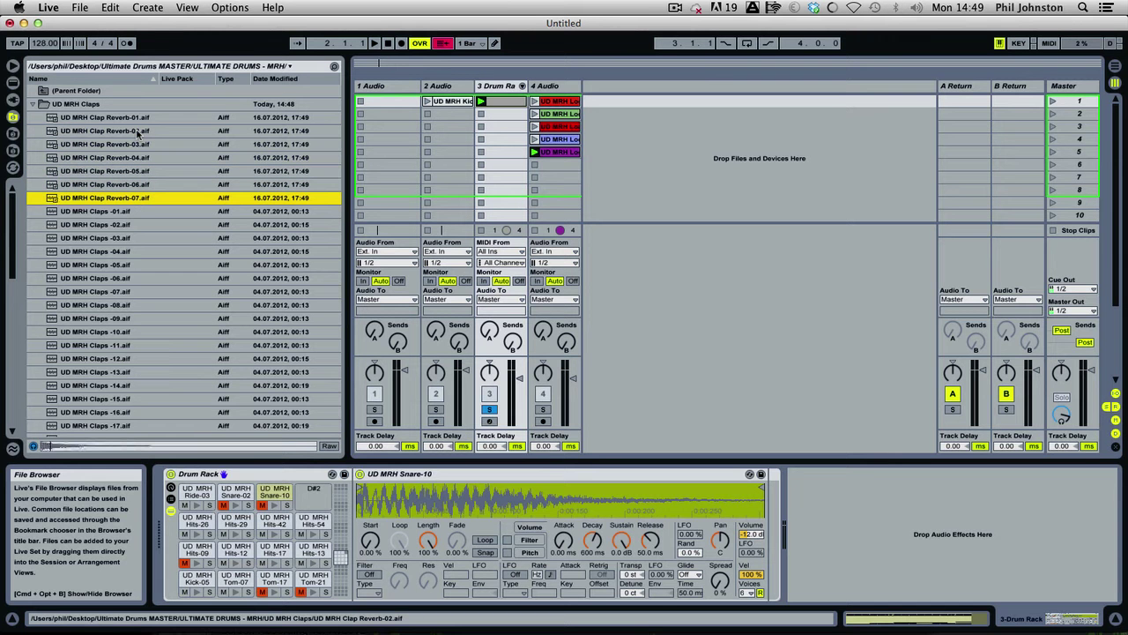
key(Down)
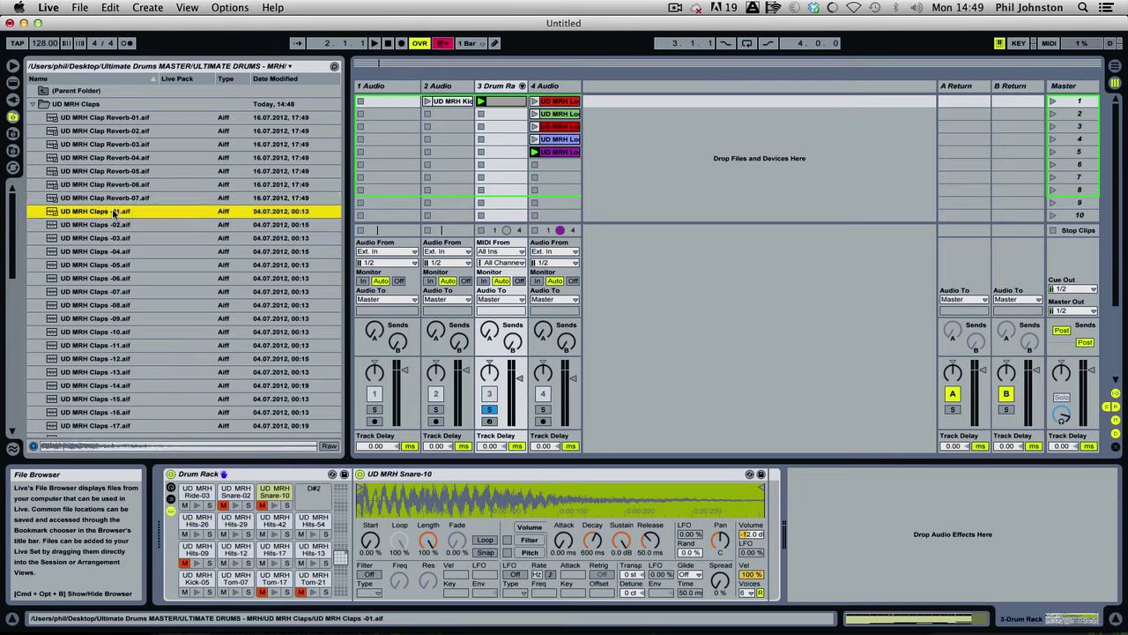
key(Down)
key(Down)
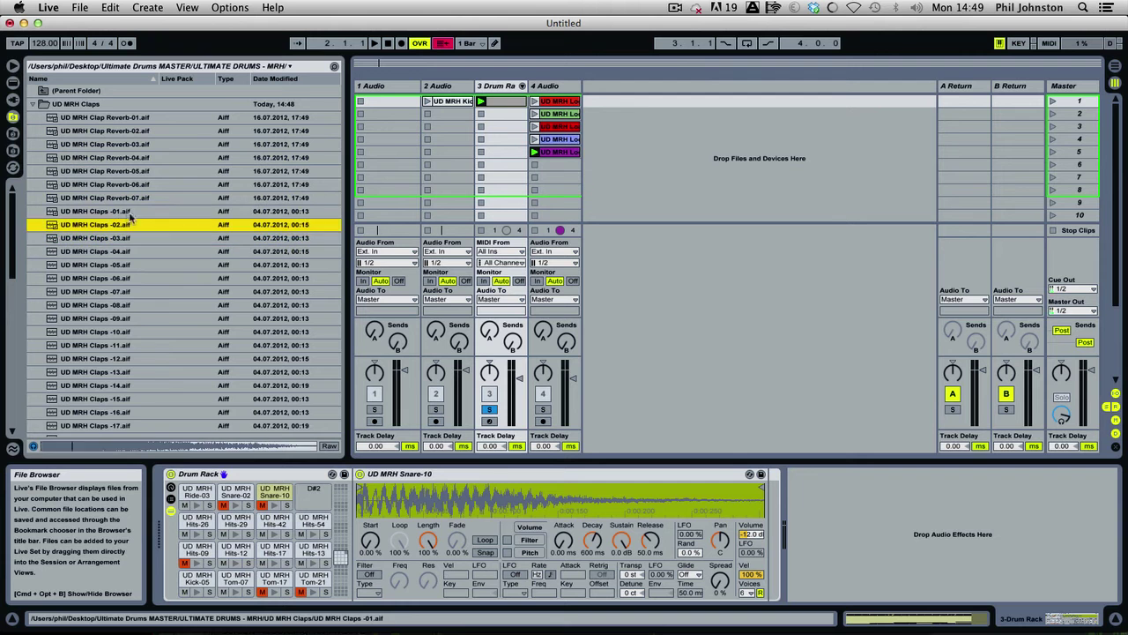
click(500, 86)
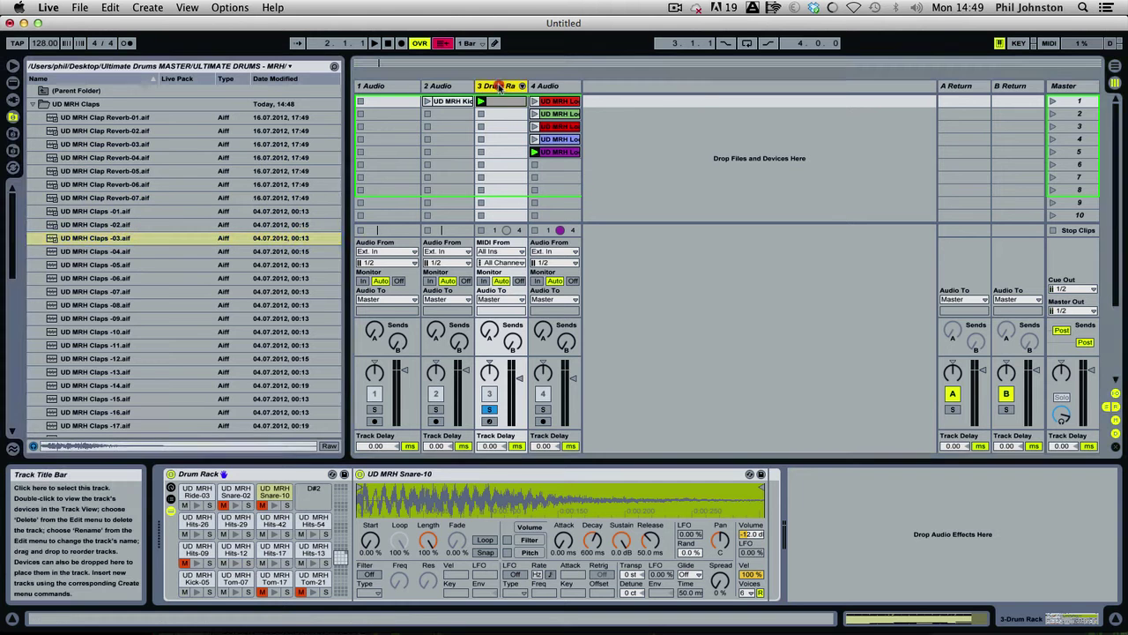
click(191, 238)
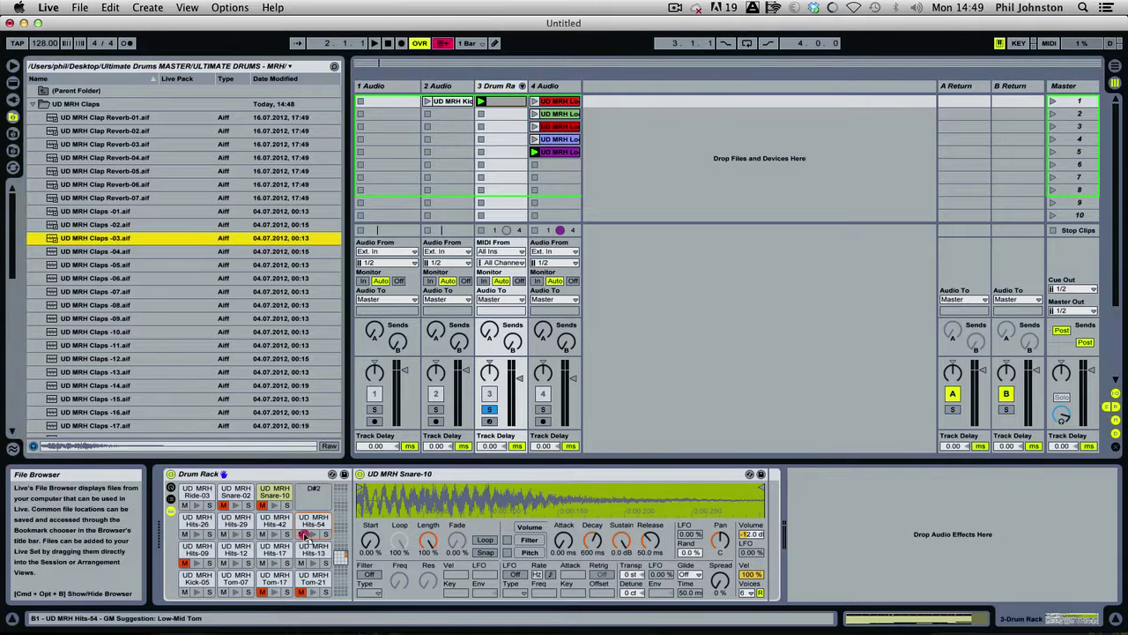
drag(310, 502, 310, 502)
Add quarter-note Claps -03 notes at 1.2.1 and 1.4.1 in the drum rack clip and raise their velocities
double_click(502, 101)
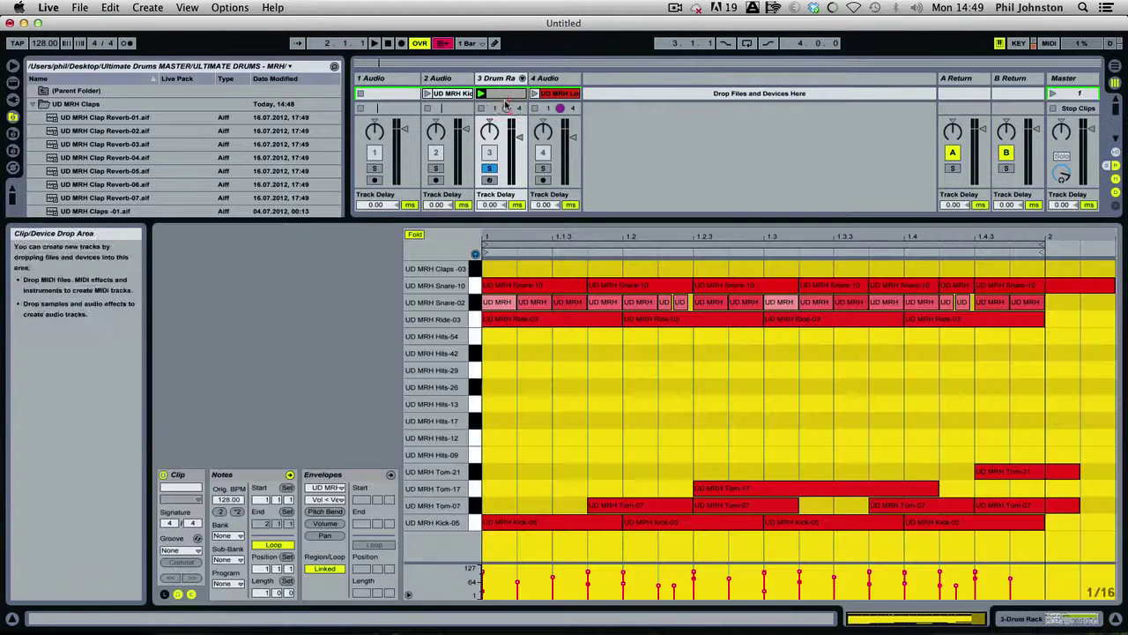
key(space)
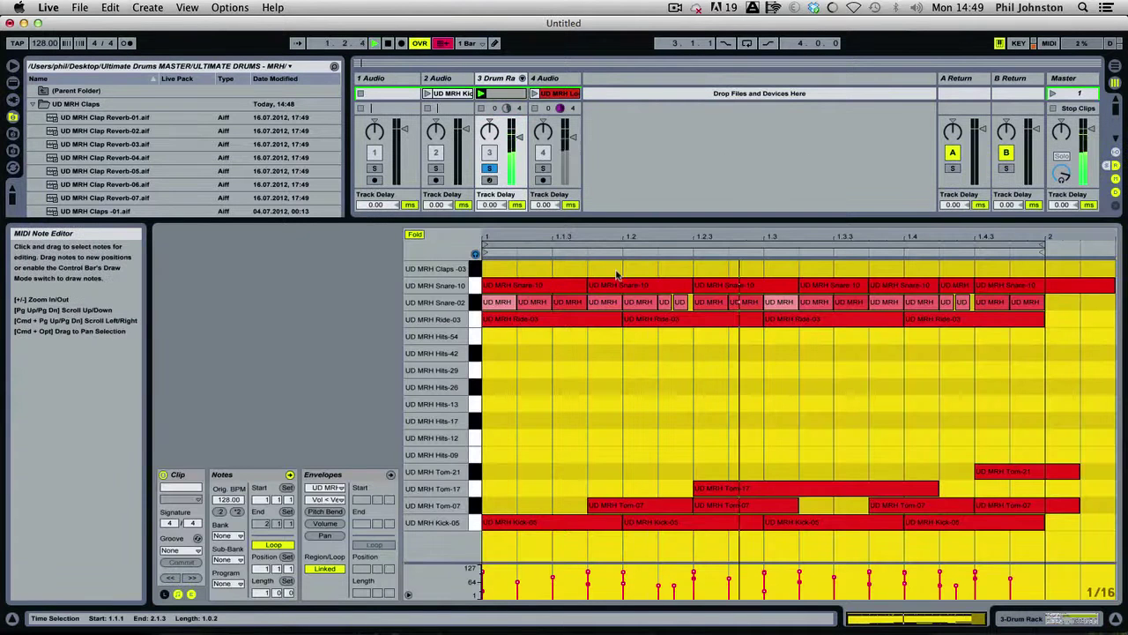
double_click(631, 269)
drag(658, 268, 764, 269)
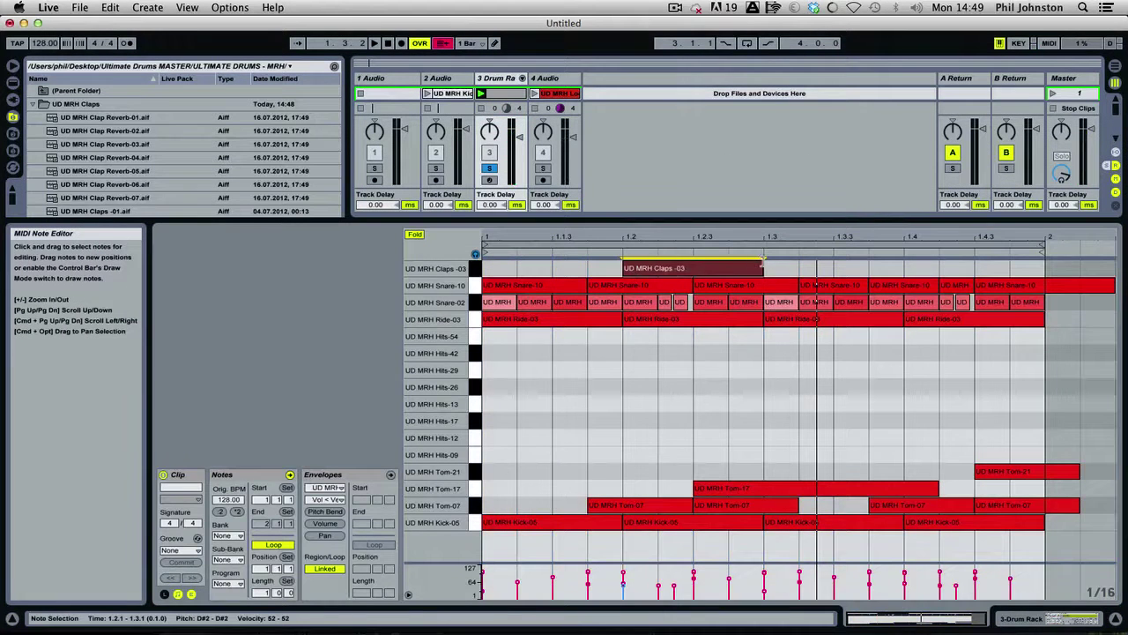
drag(670, 273, 940, 258)
drag(1060, 266, 727, 254)
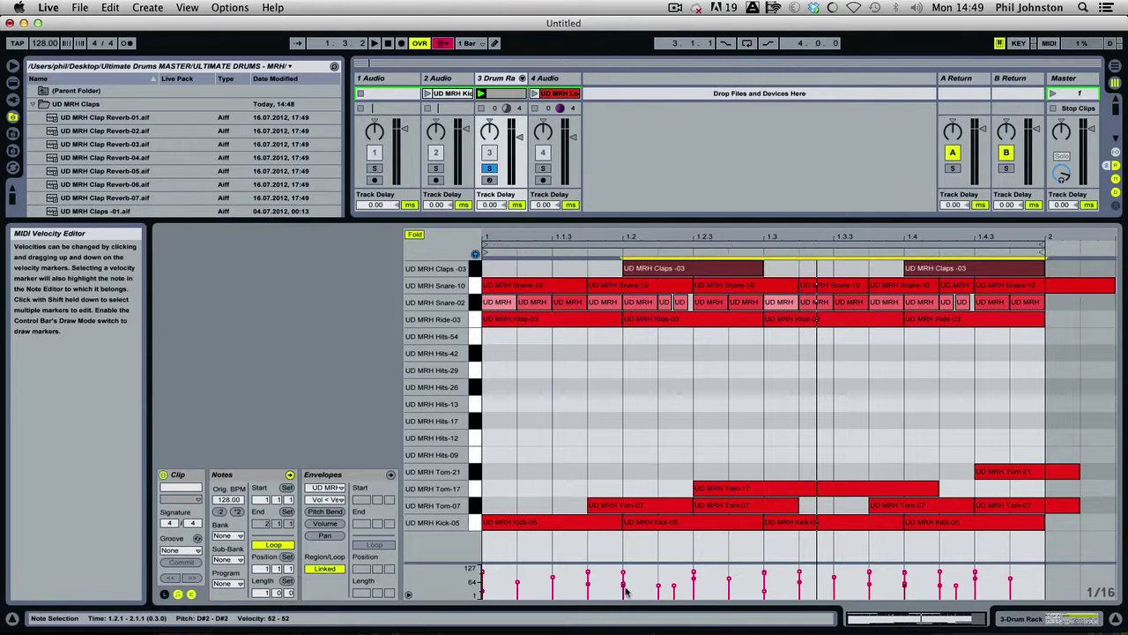
drag(622, 581, 622, 566)
Set the Claps -03 sampler's Vel to 100 % and lower its chain volume in the unfolded mixer to about -11 dB
click(1021, 617)
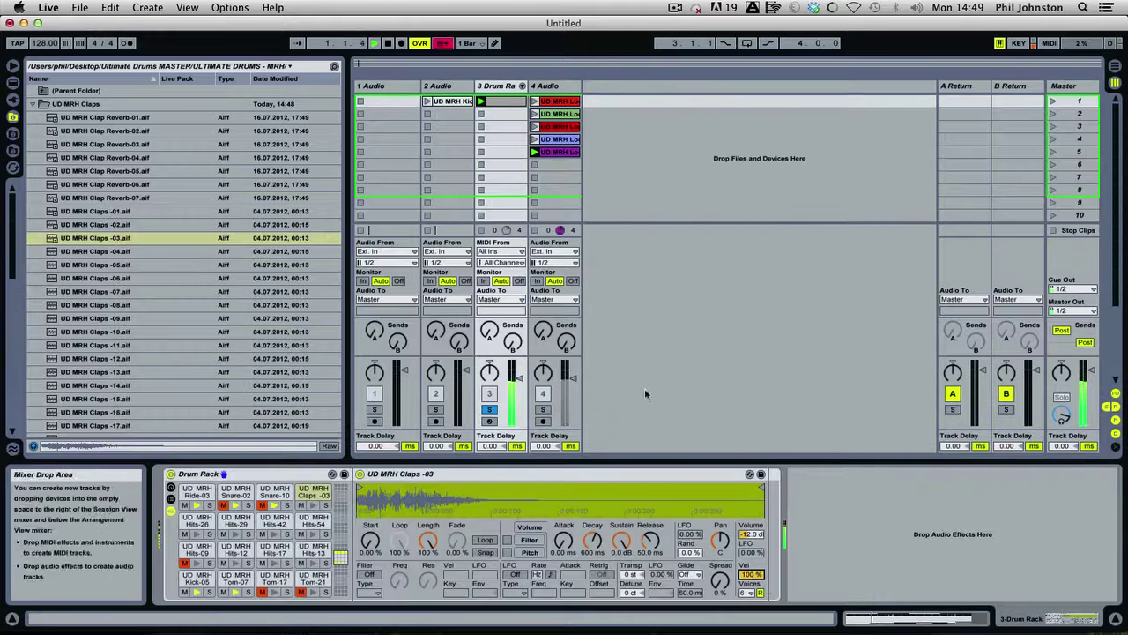
click(524, 86)
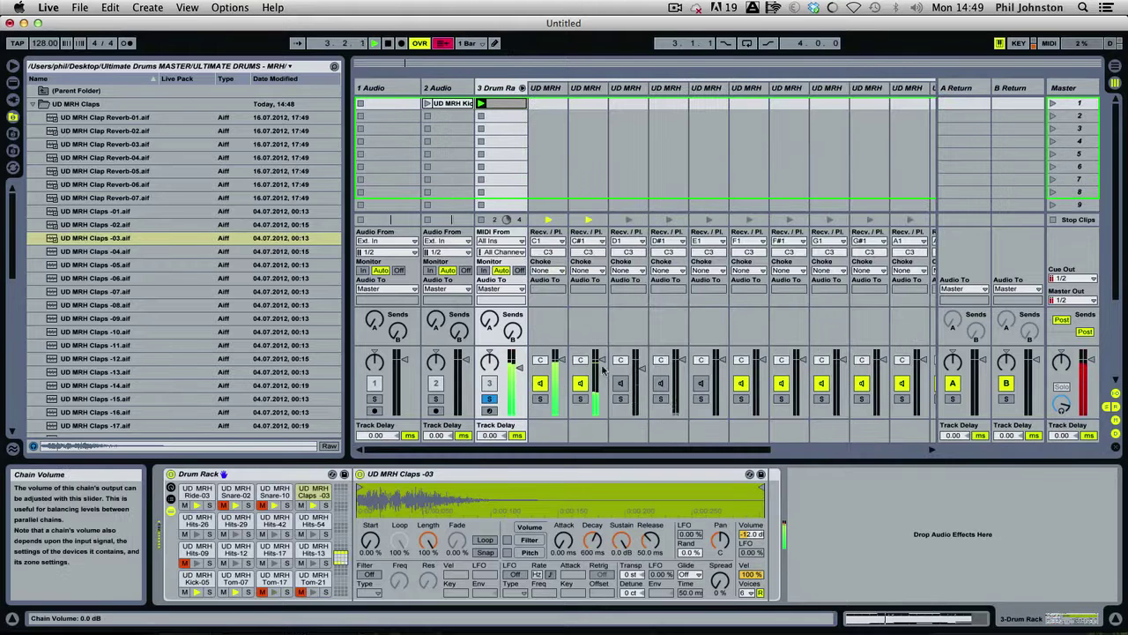
drag(670, 455, 802, 455)
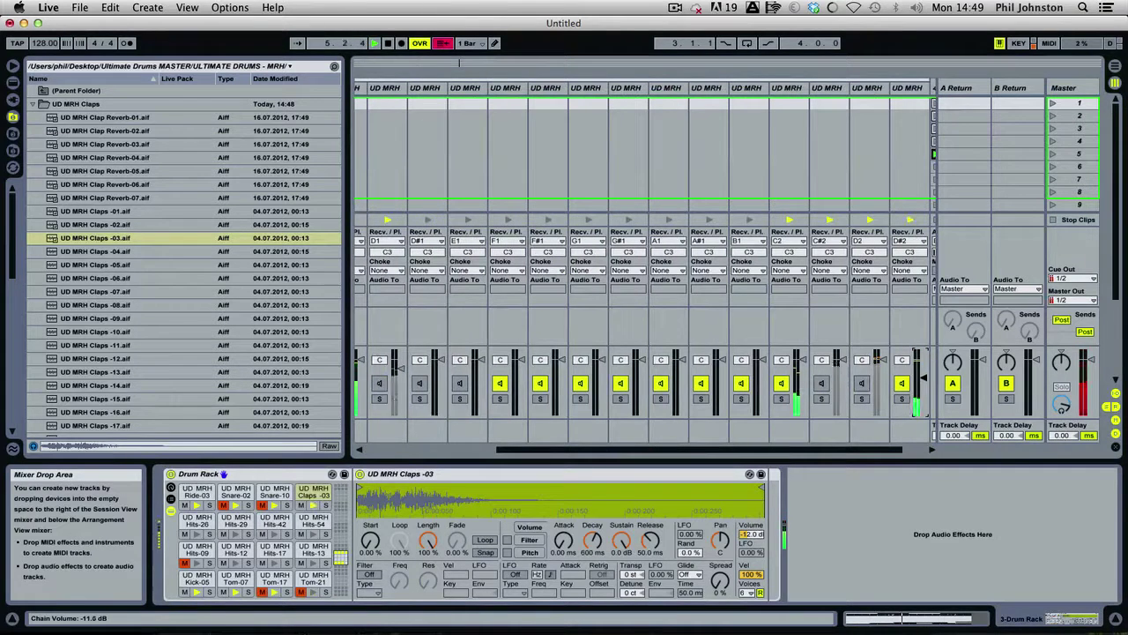
key(space)
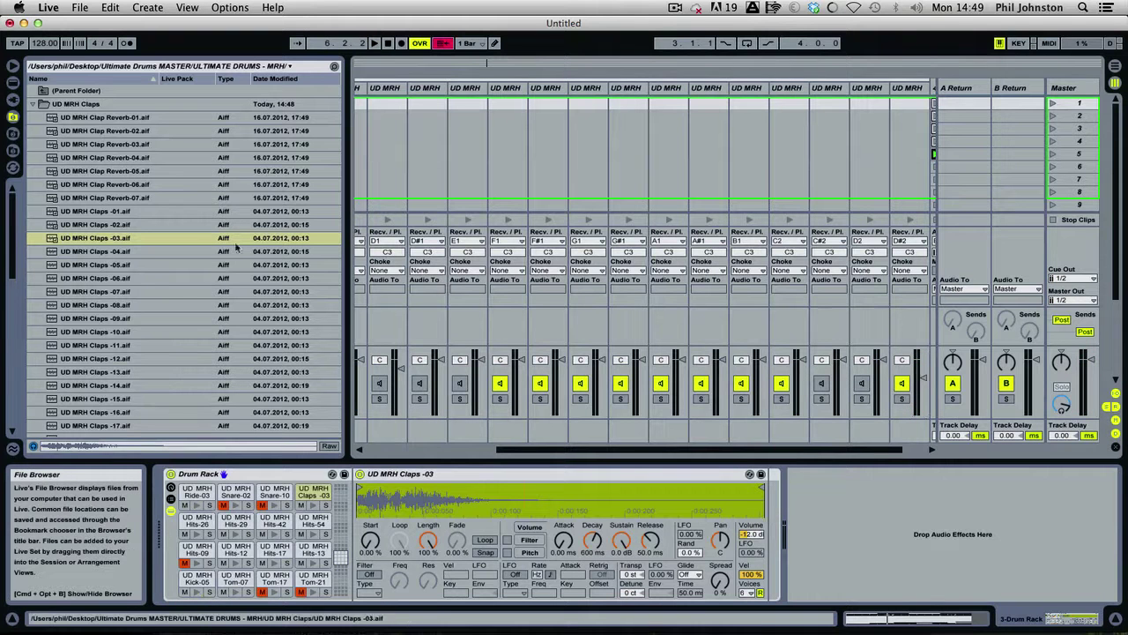
Hot-swap the D#2 pad's clap sample through Claps -04, -05 and -06, ending on UD MRH Claps -07.aif
click(102, 251)
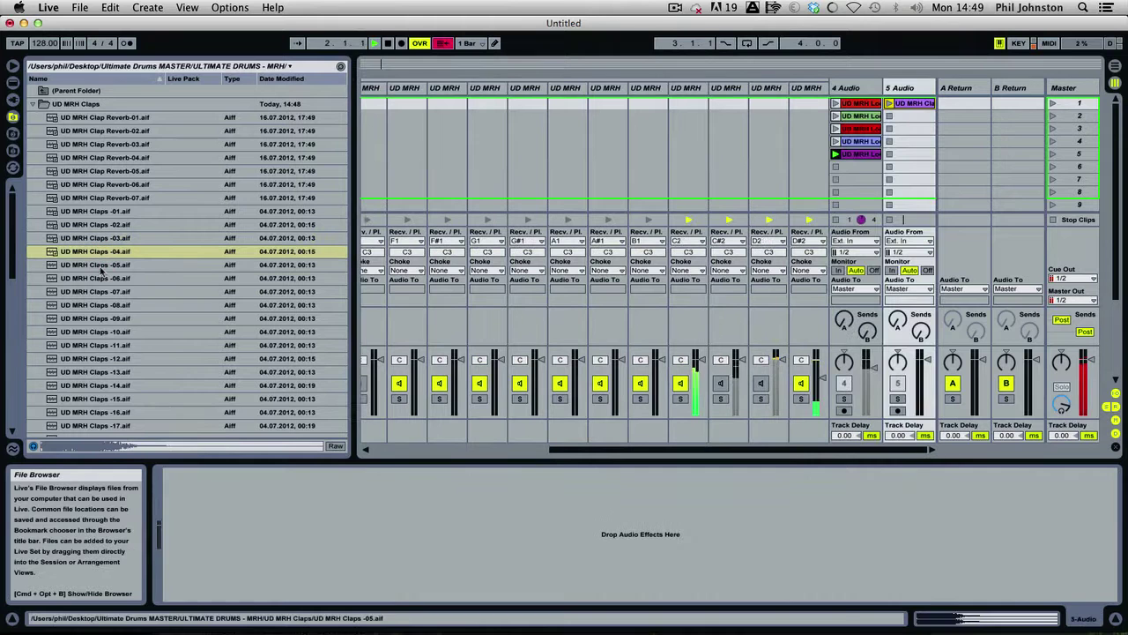
click(808, 88)
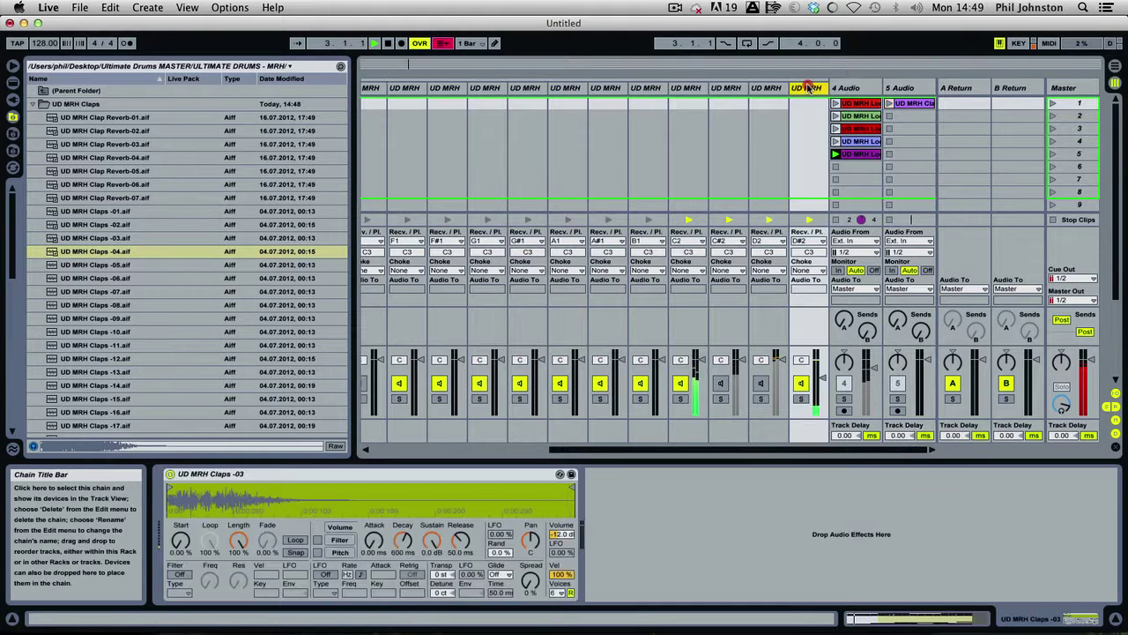
click(569, 511)
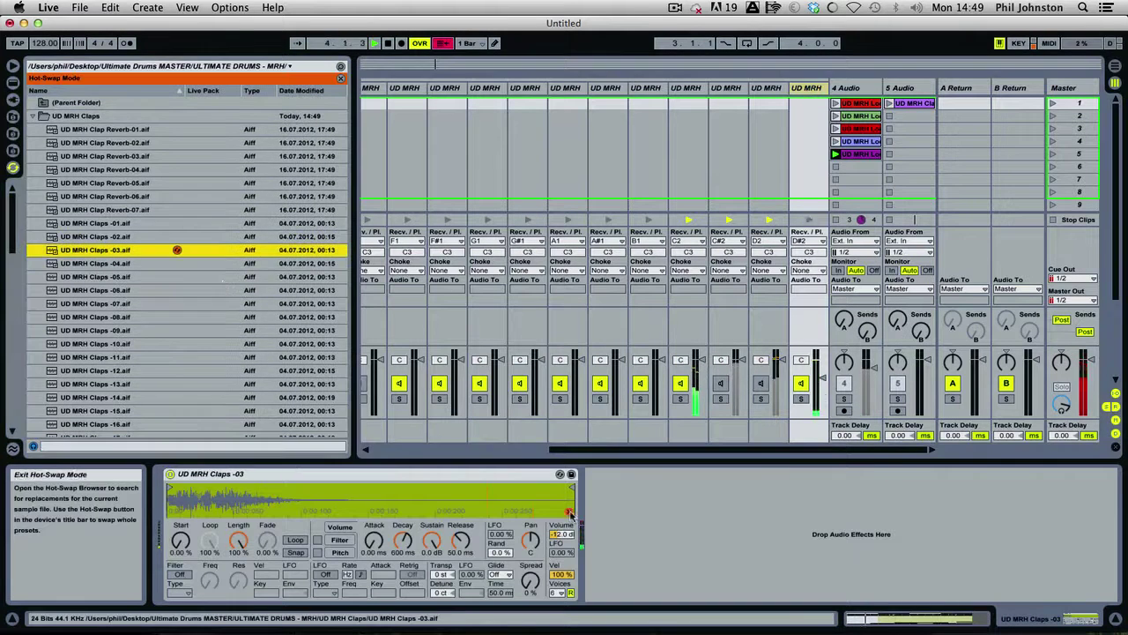
double_click(128, 264)
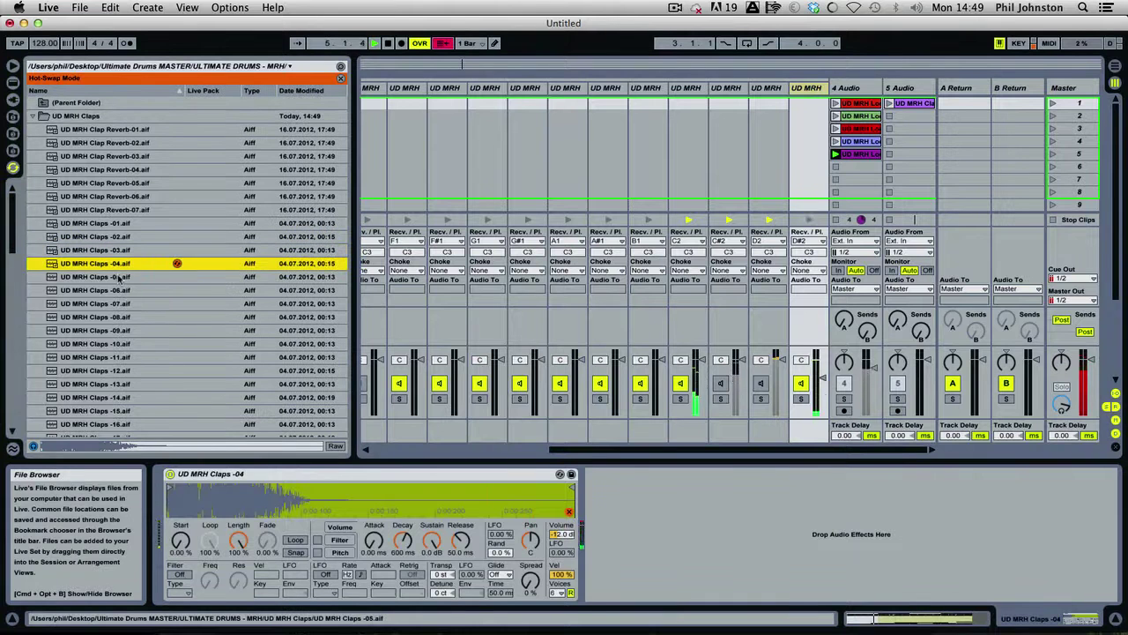
double_click(119, 276)
double_click(108, 291)
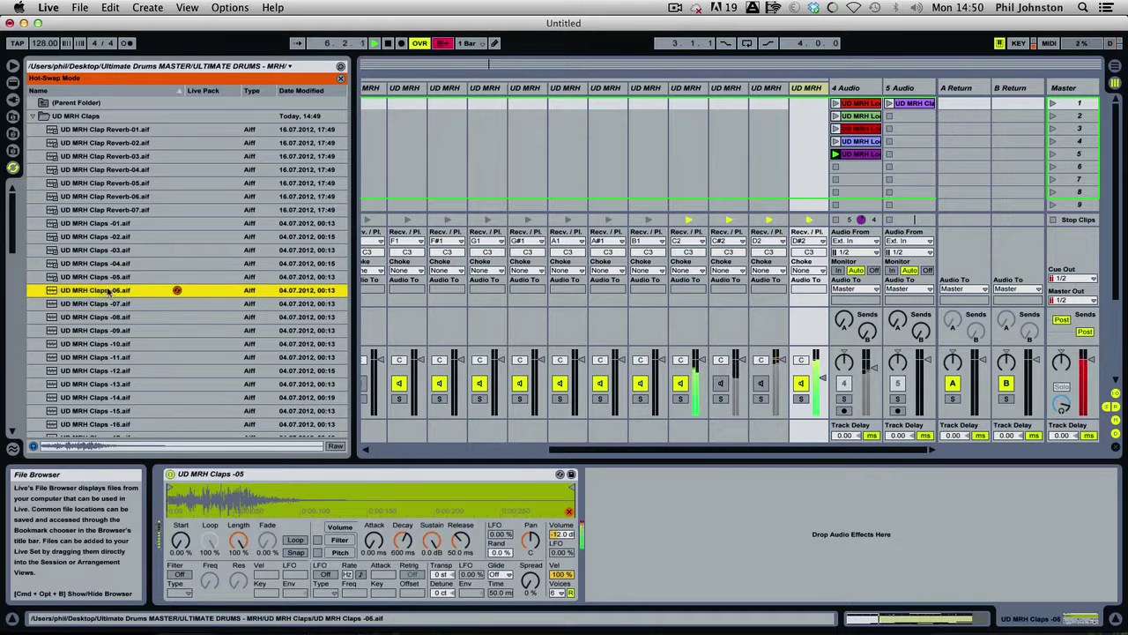
double_click(101, 304)
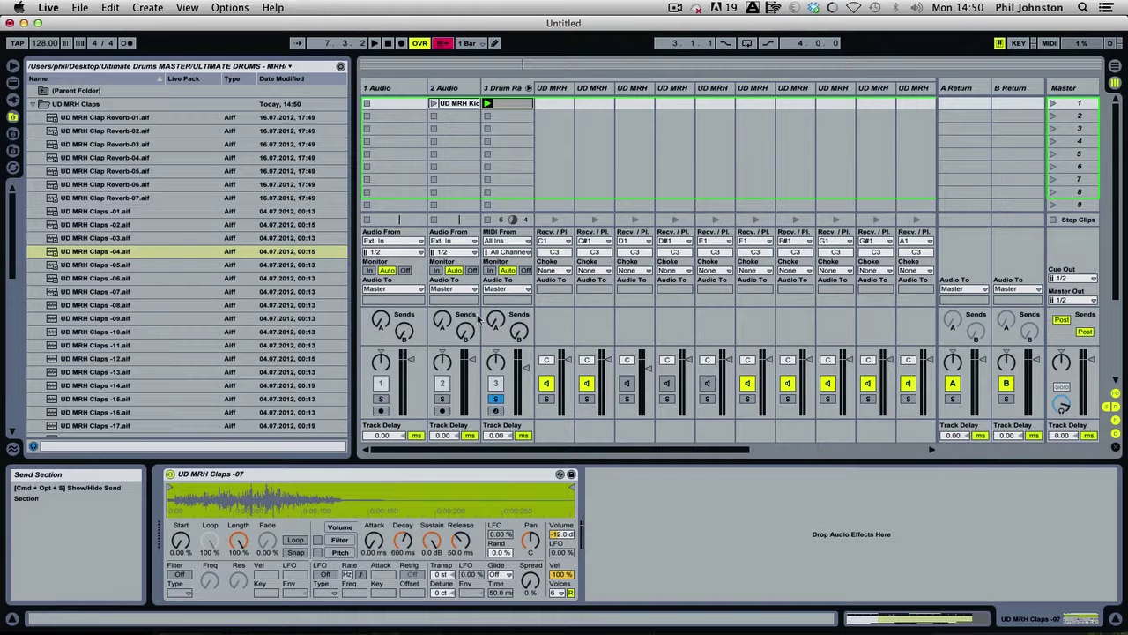
Move both Claps -07 notes slightly ahead of beats 1.2 and 1.4 in the drum rack clip and play the loop
key(space)
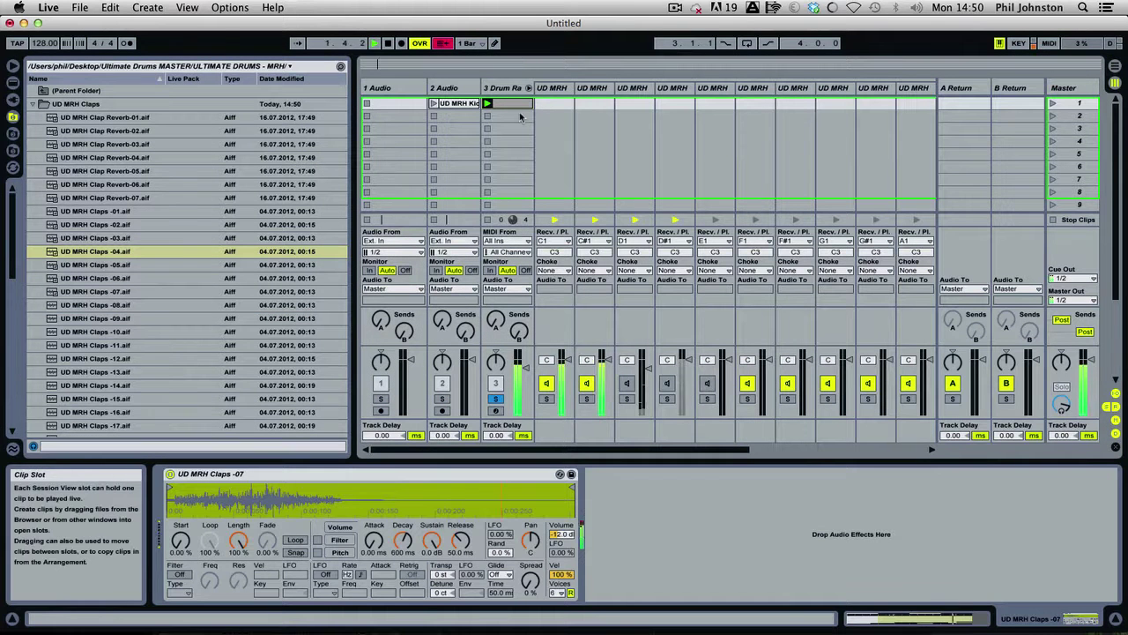
key(space)
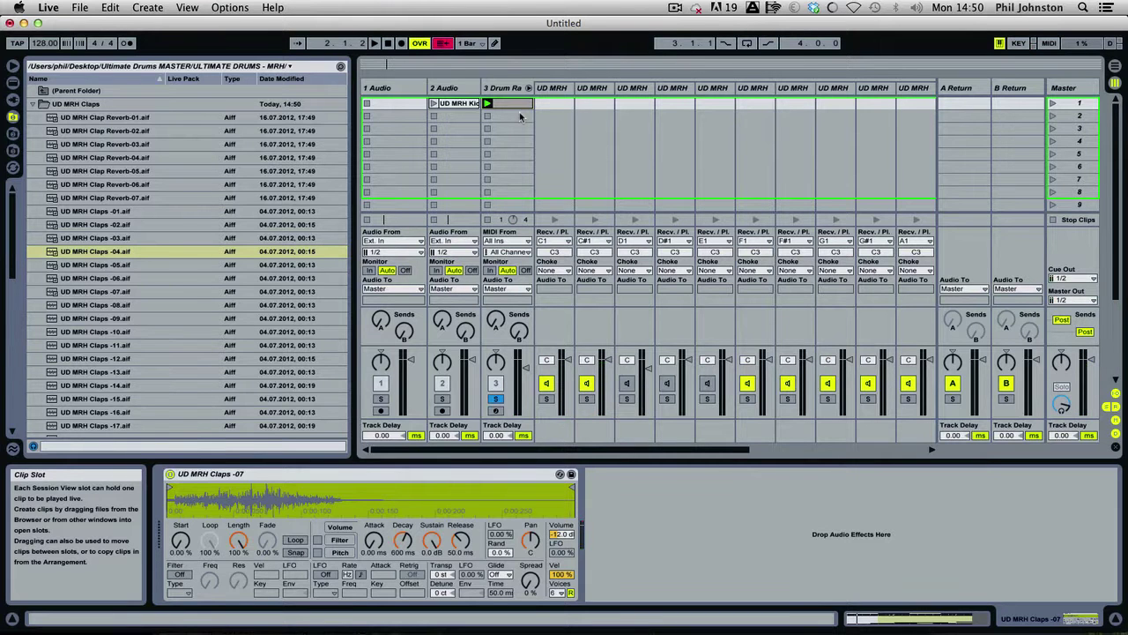
double_click(511, 103)
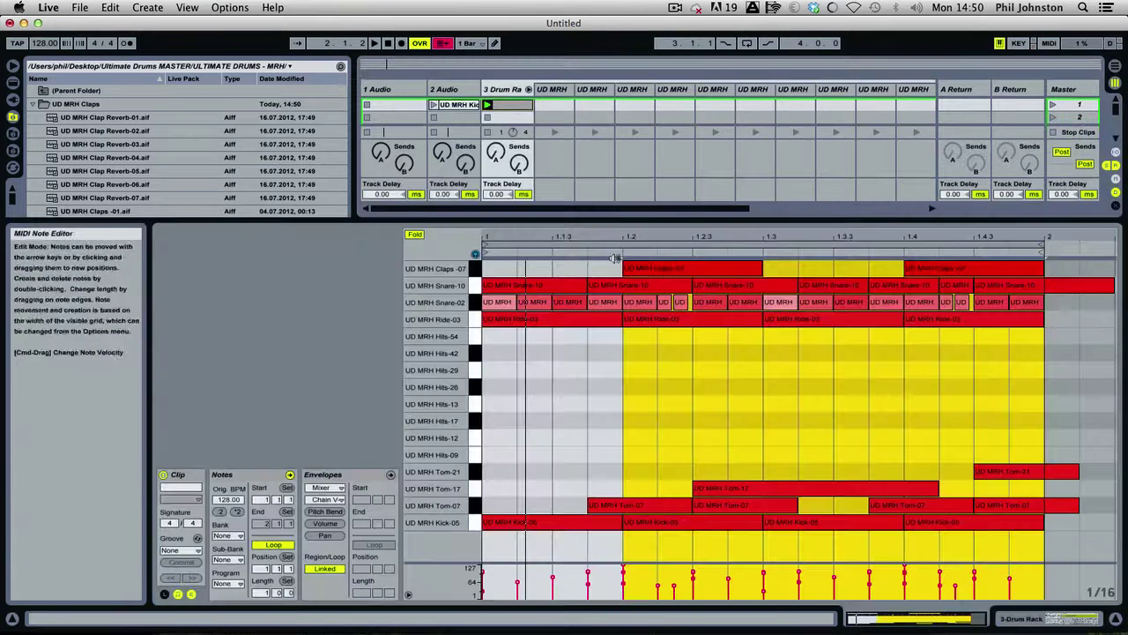
drag(593, 271, 944, 273)
key(space)
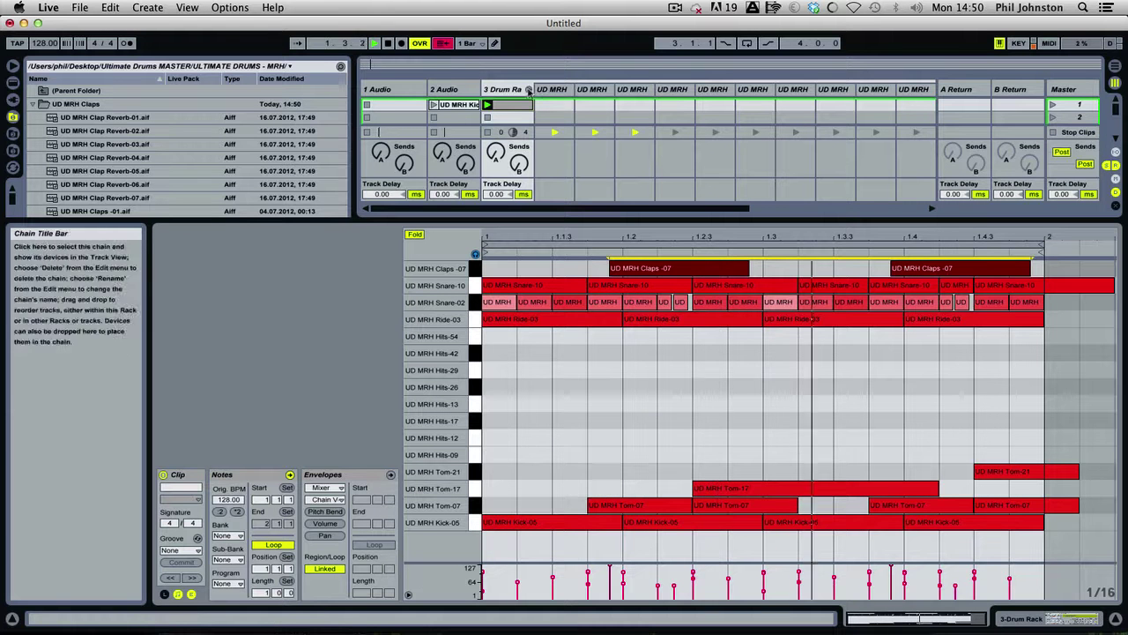
click(528, 89)
click(528, 89)
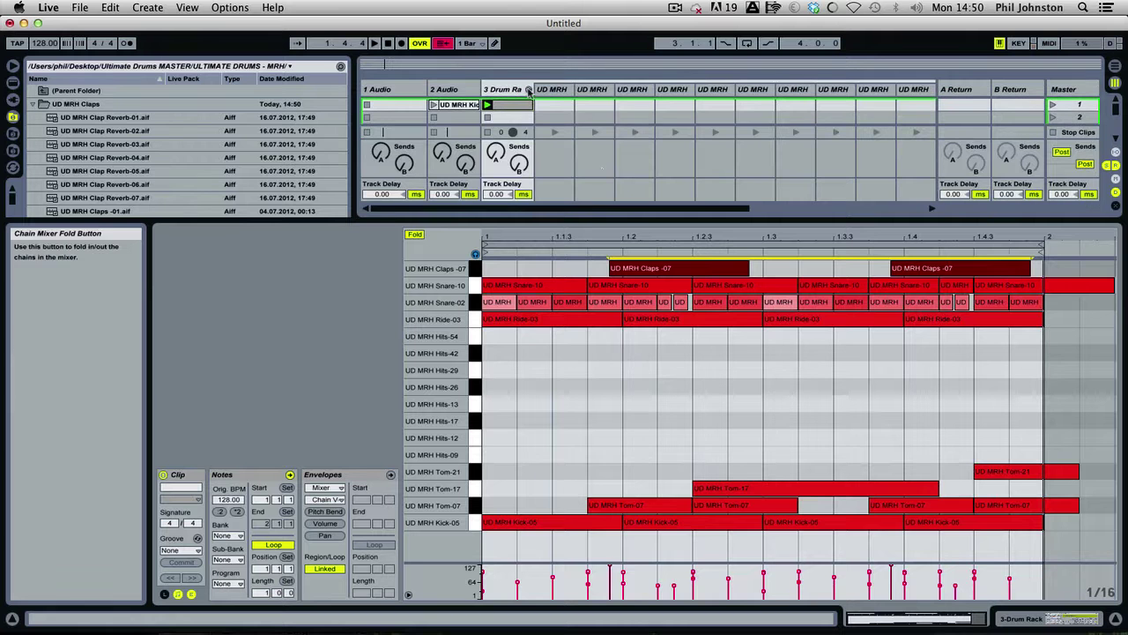
drag(584, 217, 571, 357)
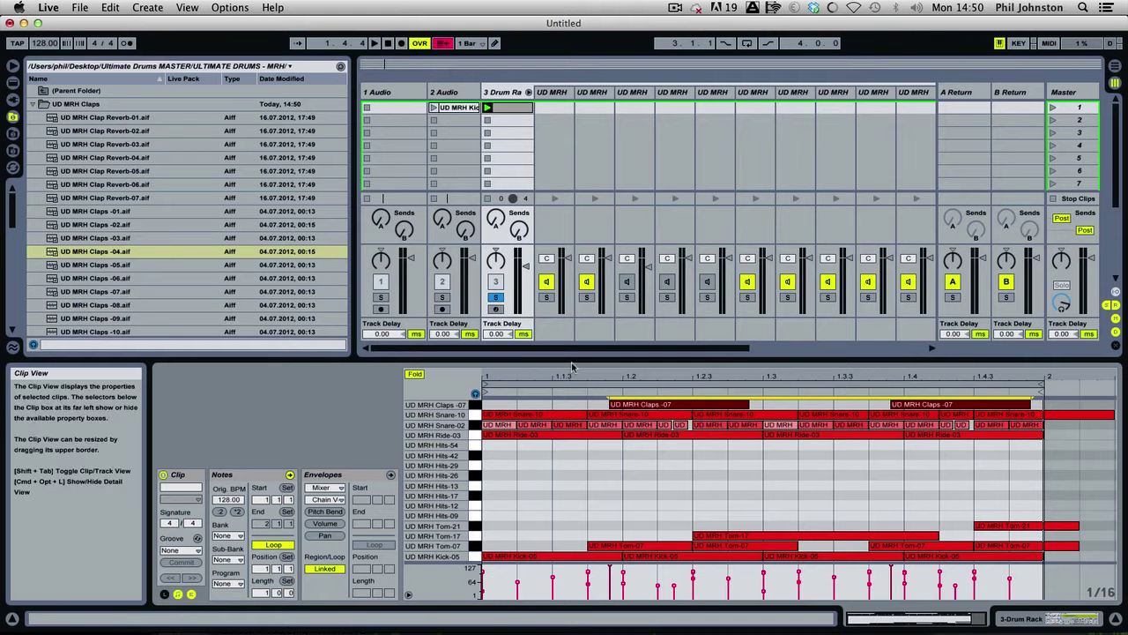
Preview Claps -05 to -07 and load UD MRH Claps -06.aif onto the drum rack's empty E2 pad
double_click(512, 100)
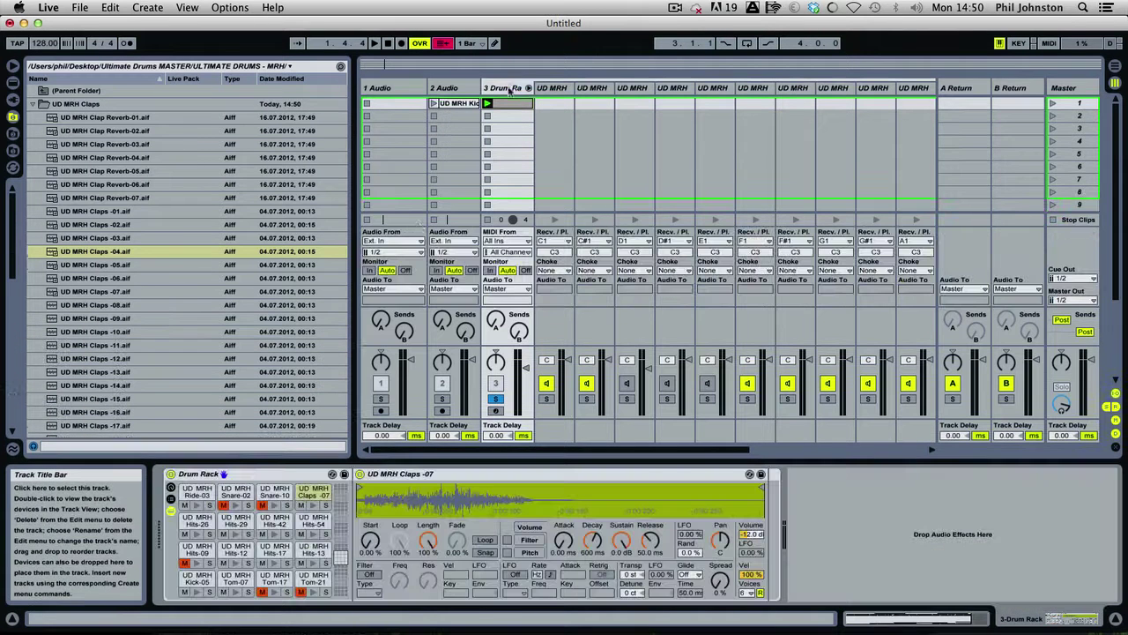
click(90, 264)
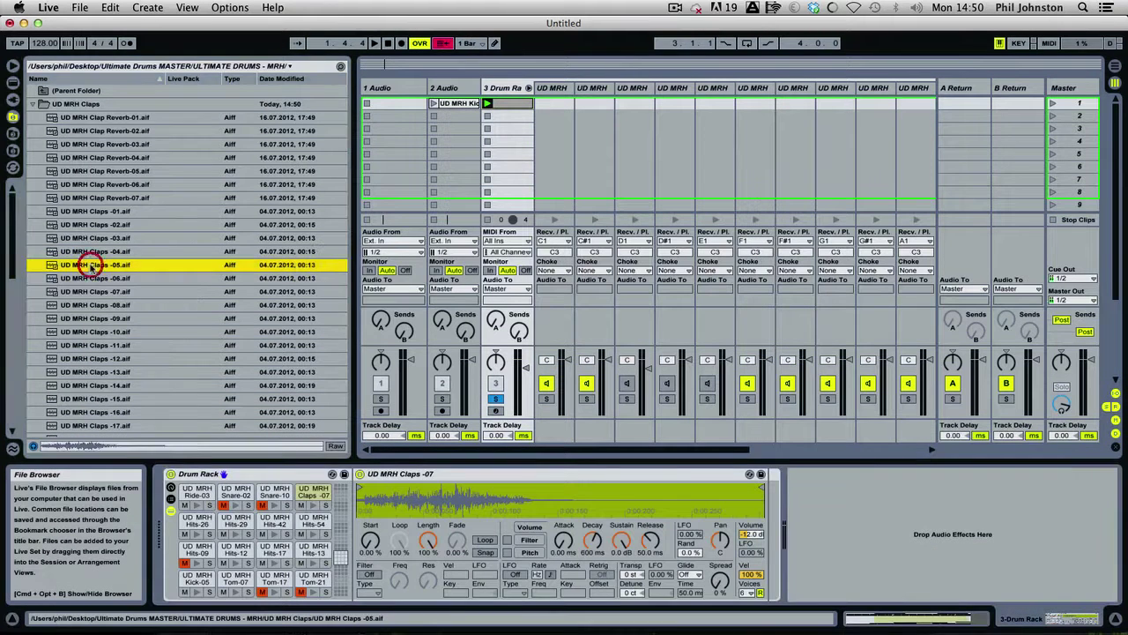
key(Down)
key(Down)
key(Up)
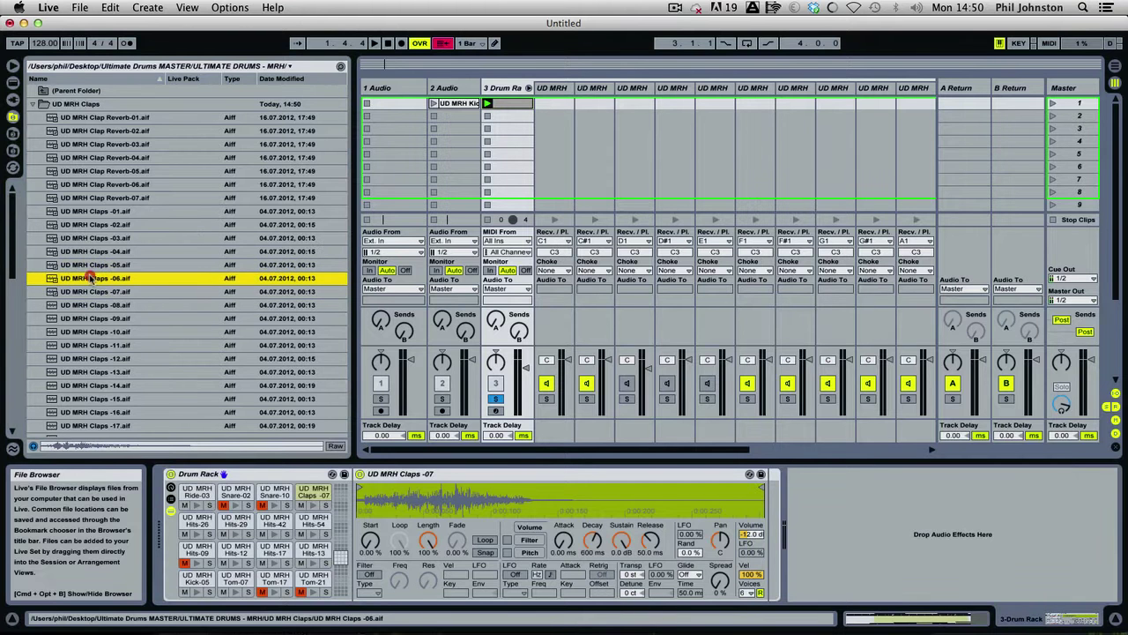
drag(262, 521, 336, 546)
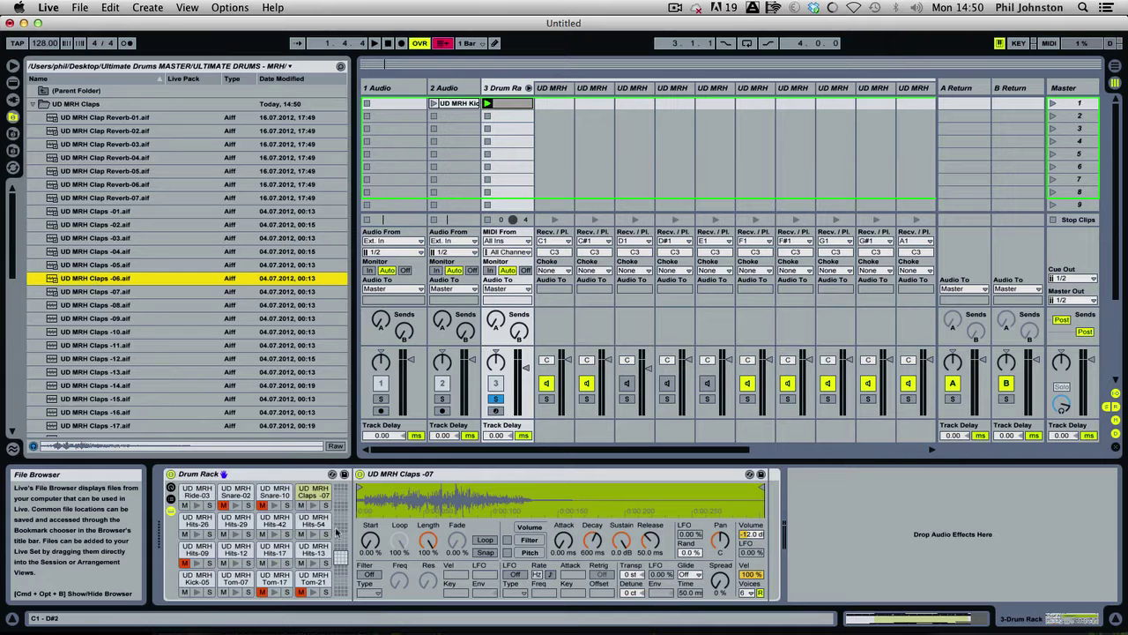
click(342, 551)
click(99, 278)
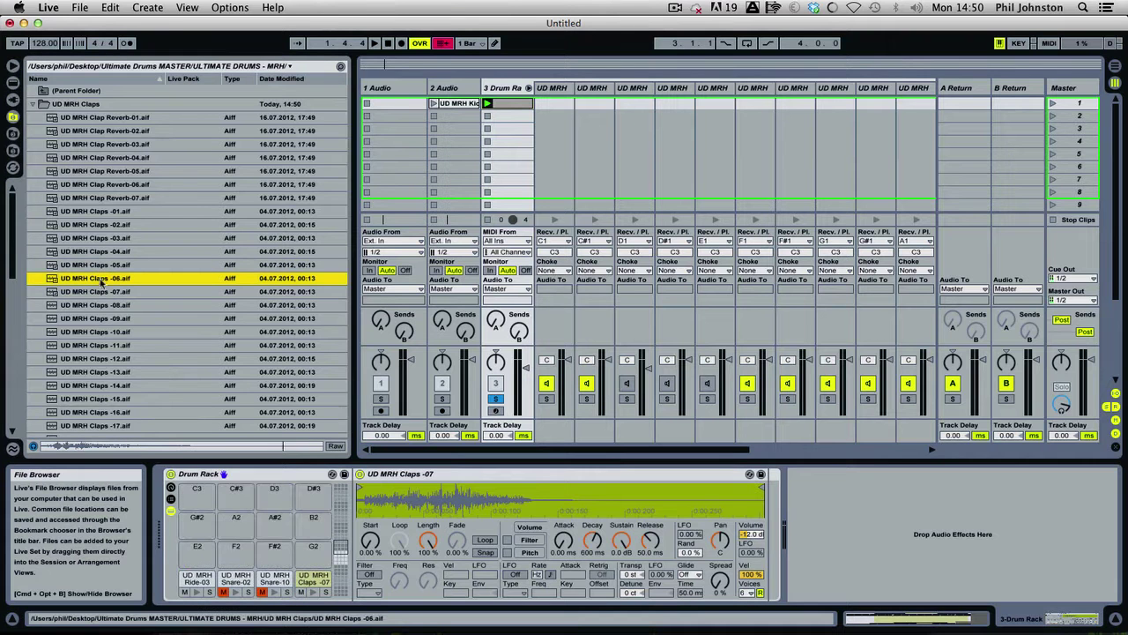
drag(201, 557, 199, 555)
Preview Claps -07 to -09 and load UD MRH Claps -09.aif onto the empty F2 pad
click(103, 291)
key(Down)
key(Down)
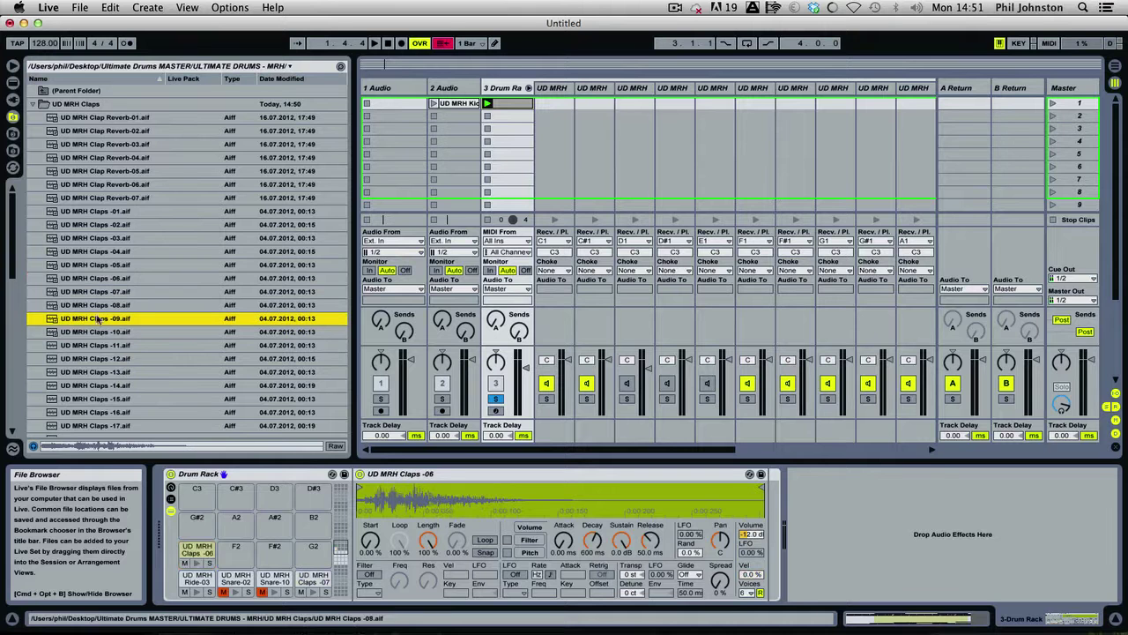
mouse_move(97, 319)
mouse_down()
mouse_move(246, 530)
mouse_move(236, 548)
mouse_up()
Preview the remaining claps from Claps -10 onward and load UD MRH Claps -26.aif onto the empty F#2 pad
key(Down)
key(Down)
key(Down)
key(Down)
key(Down)
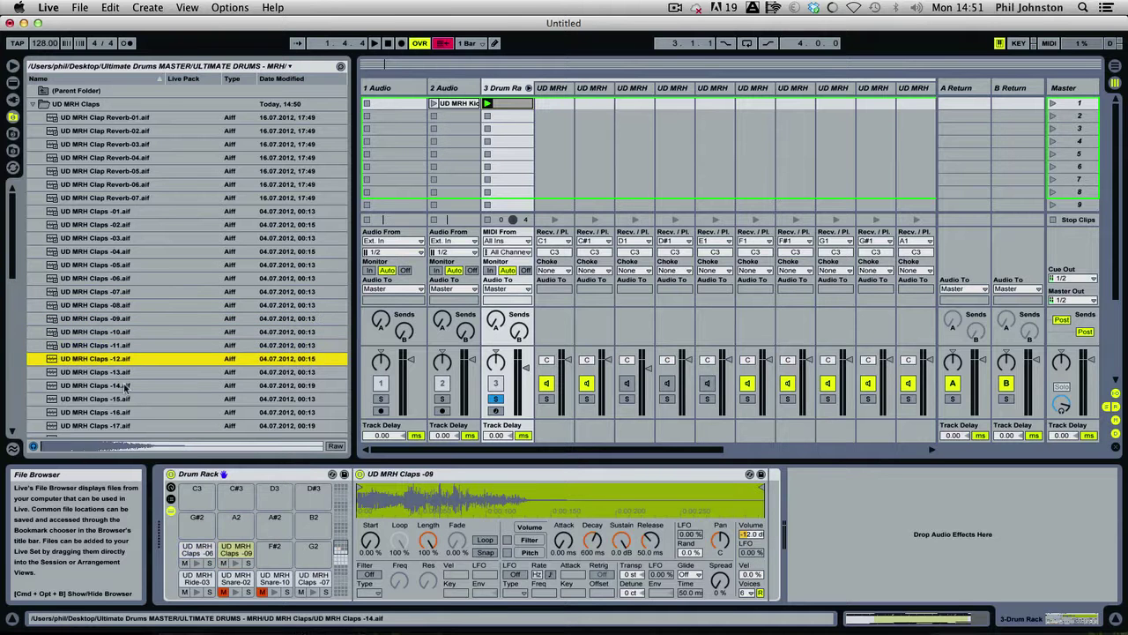
key(Down)
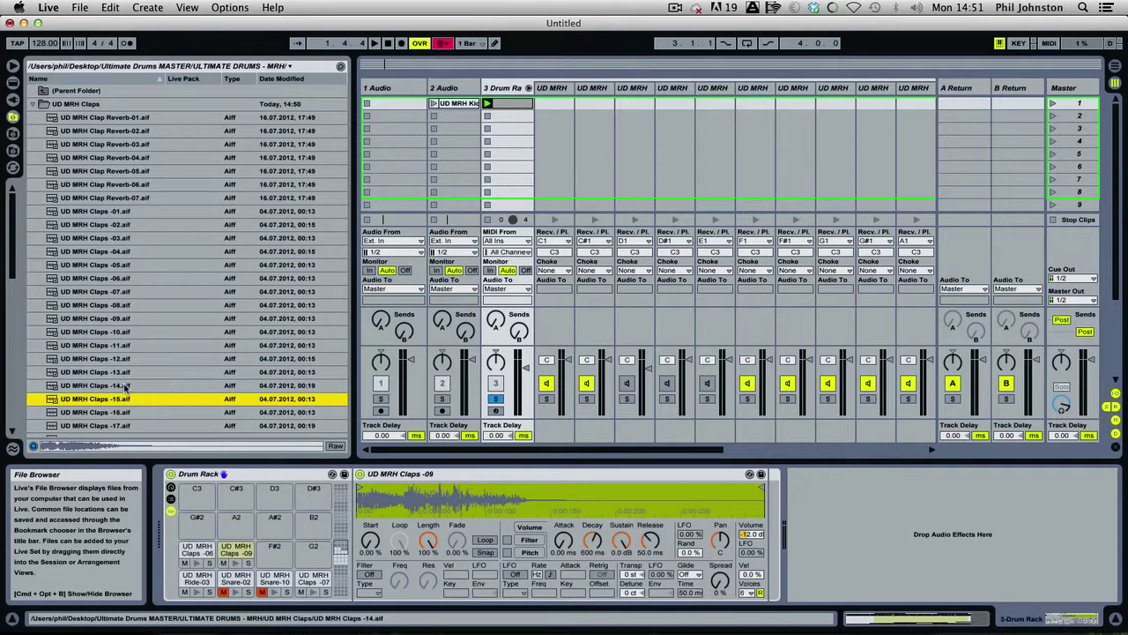
key(Down)
key(Down)
key(Down)
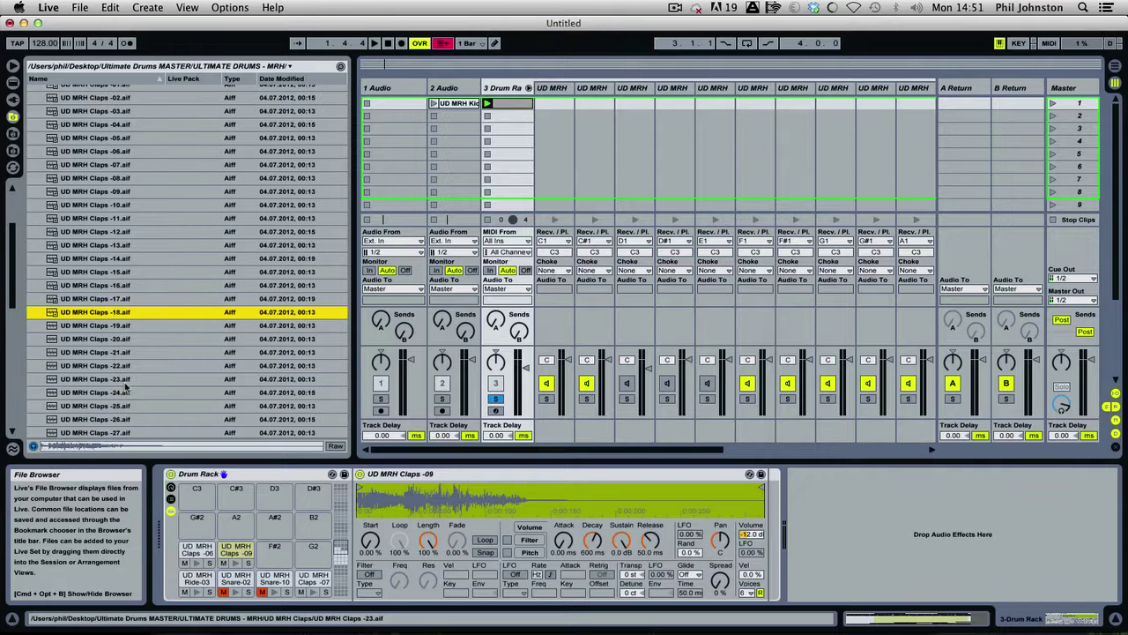
key(Down)
key(Down)
key(Down)
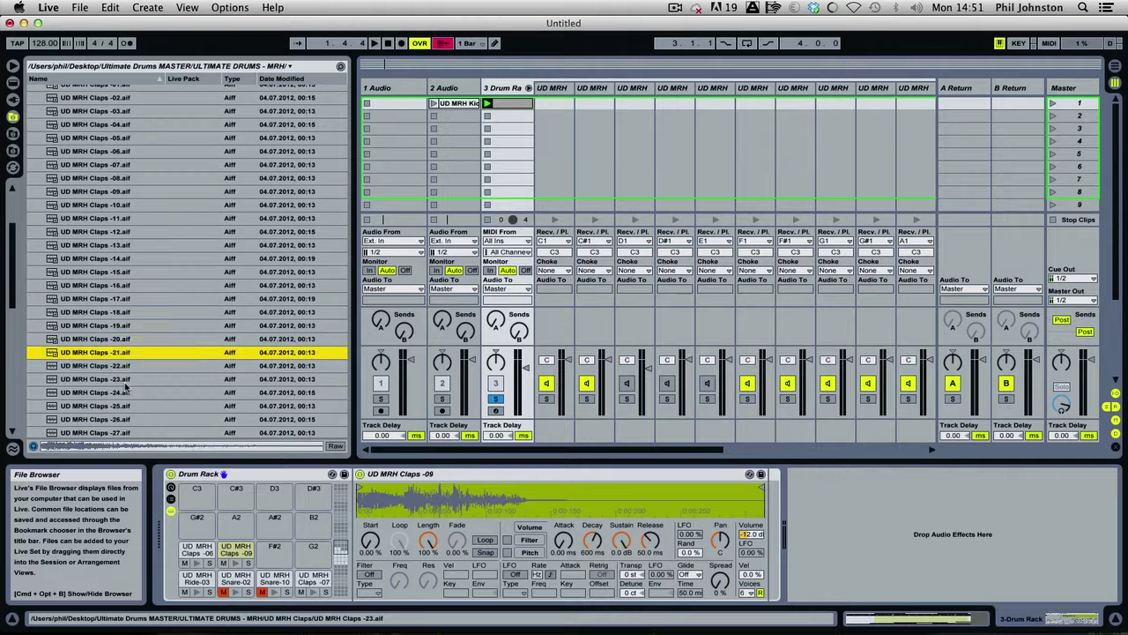
key(Down)
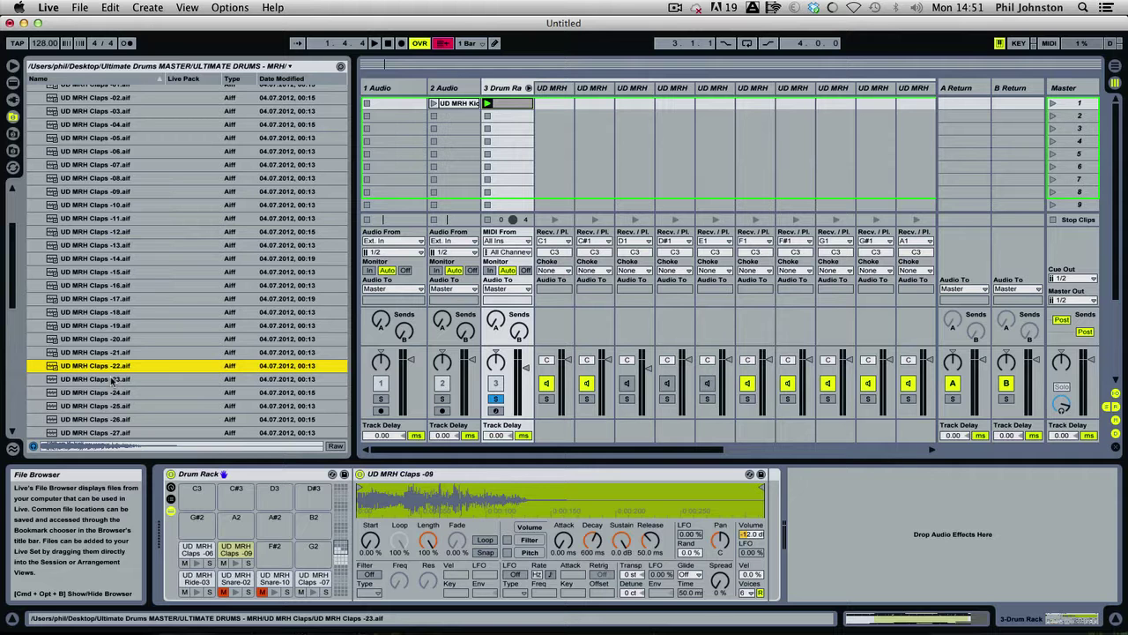
key(Down)
key(Down)
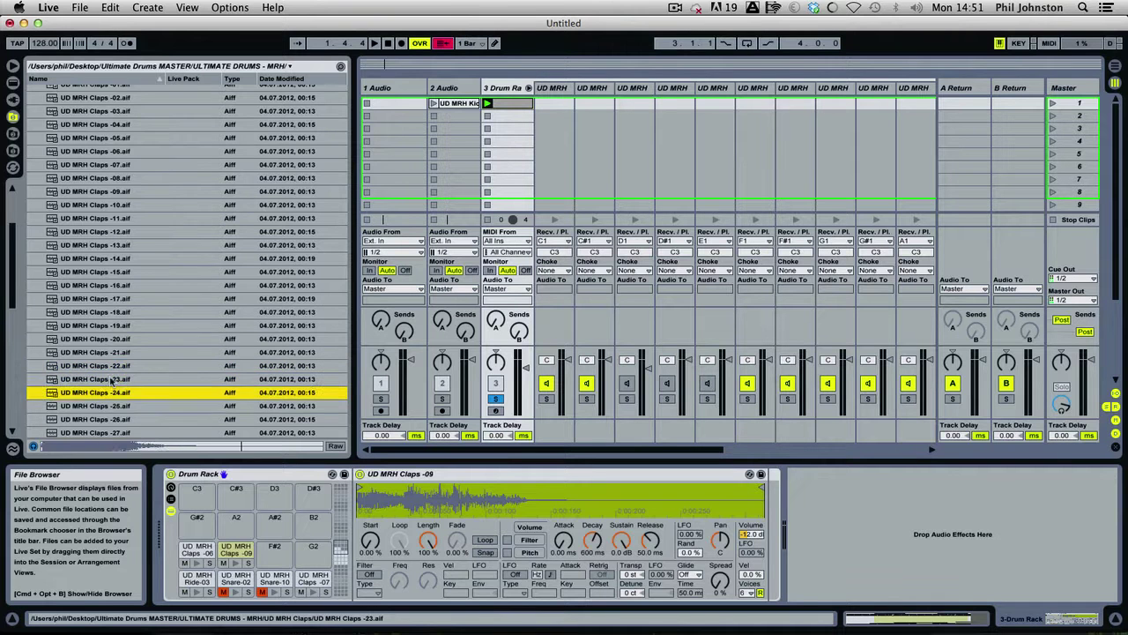
scroll(110, 377, down, 3)
key(Down)
key(Down)
key(Up)
key(Down)
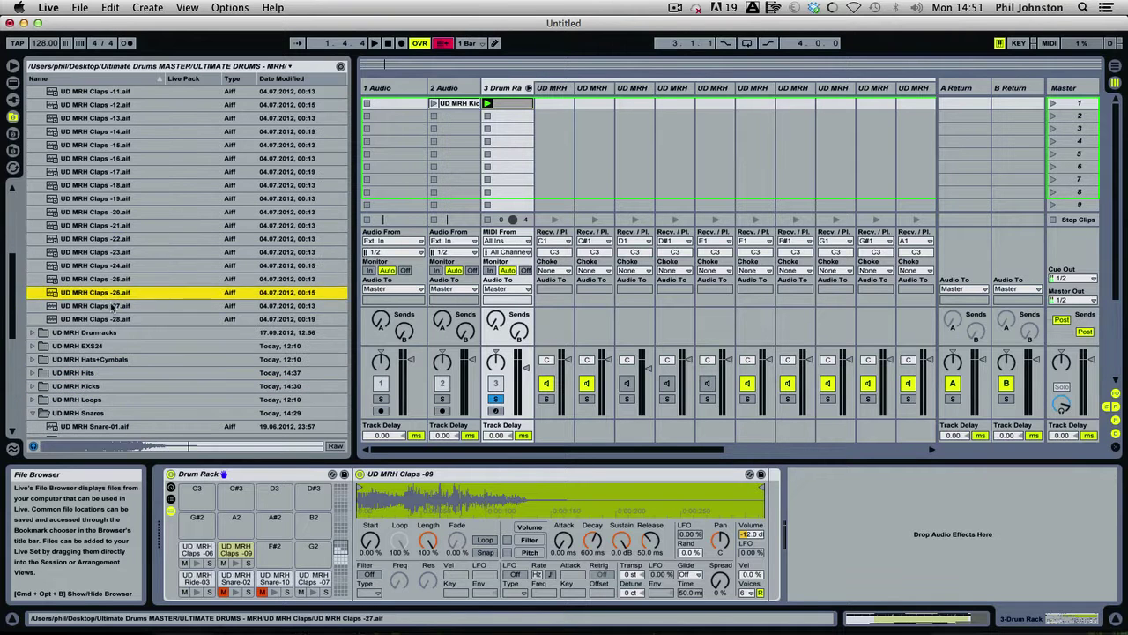
drag(107, 294, 275, 551)
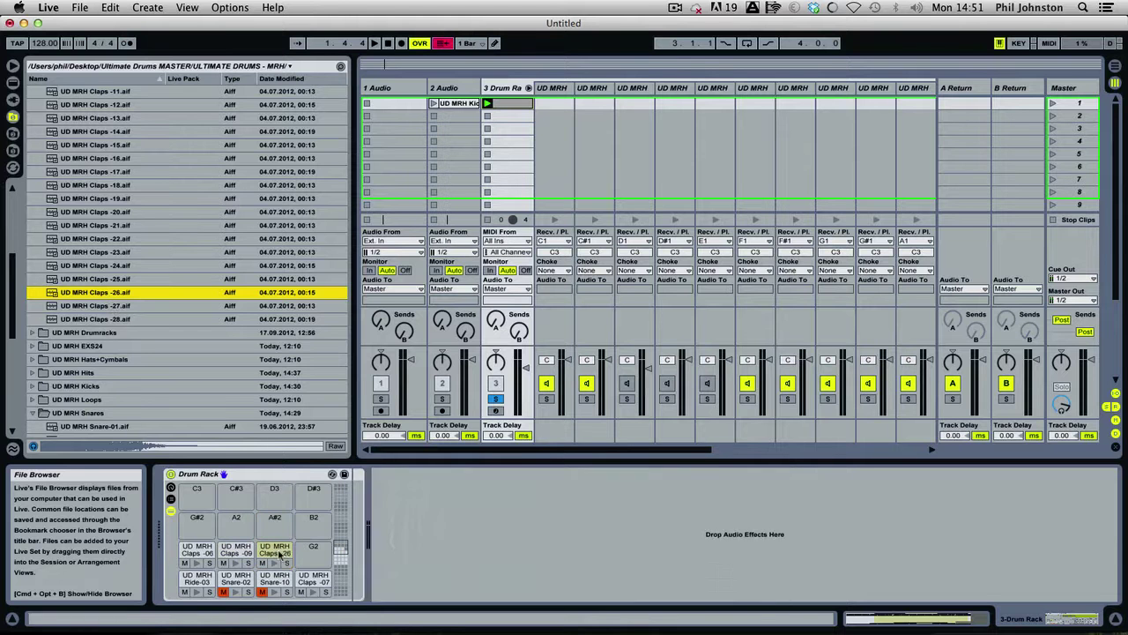
Add eighth-note Claps -06 notes at 1.2.1 and 1.4.1 in the drum rack clip
double_click(516, 106)
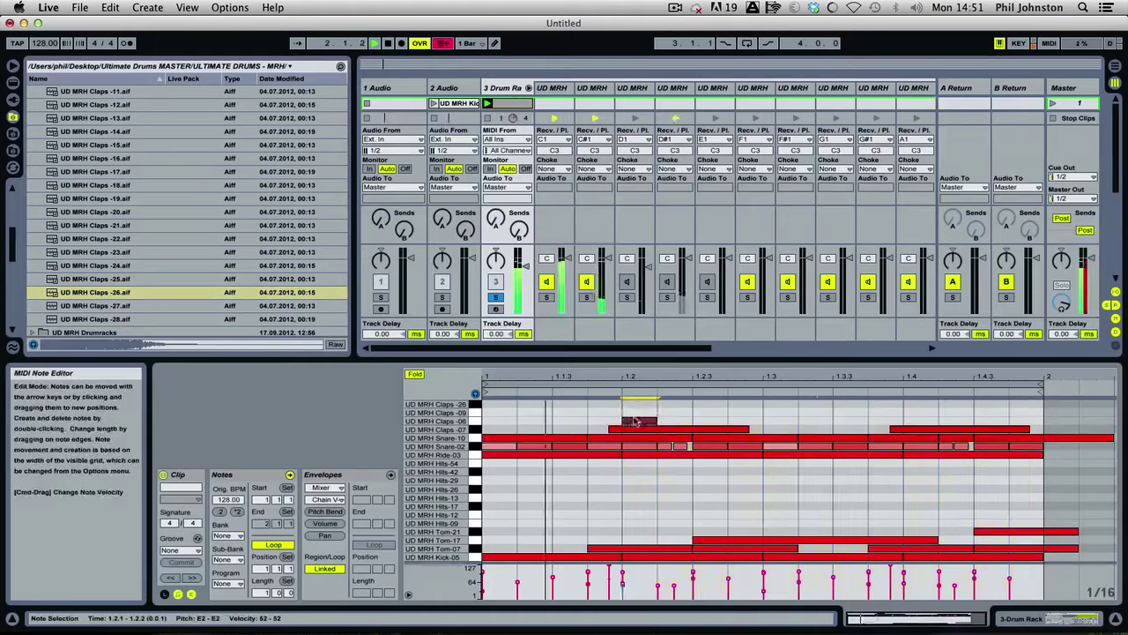
double_click(631, 418)
drag(657, 418, 702, 416)
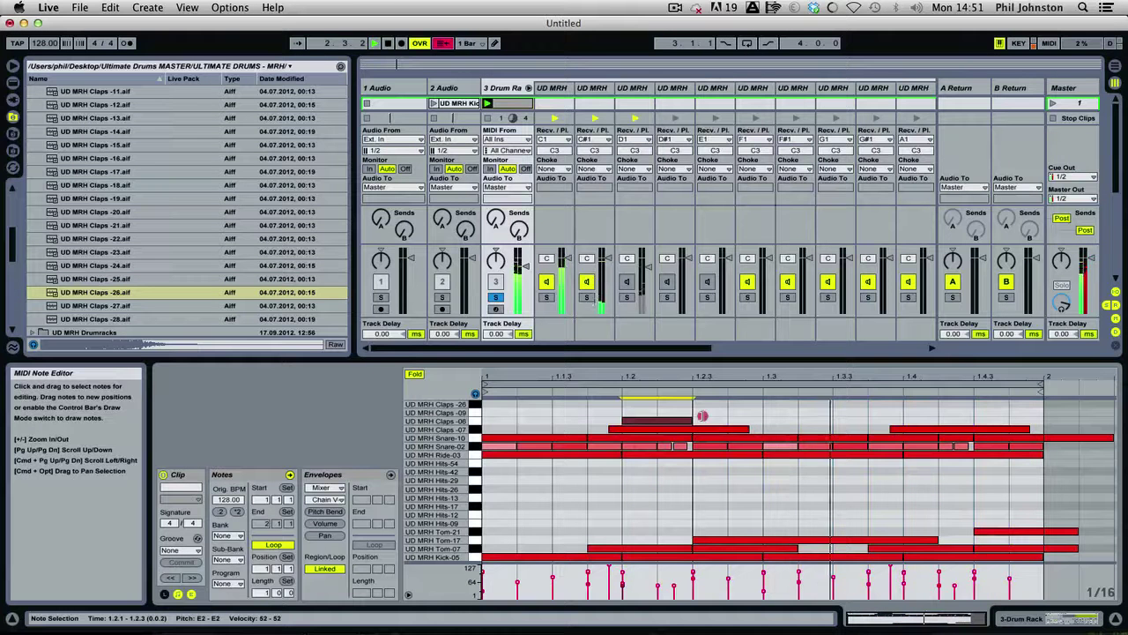
double_click(921, 420)
drag(938, 420, 974, 421)
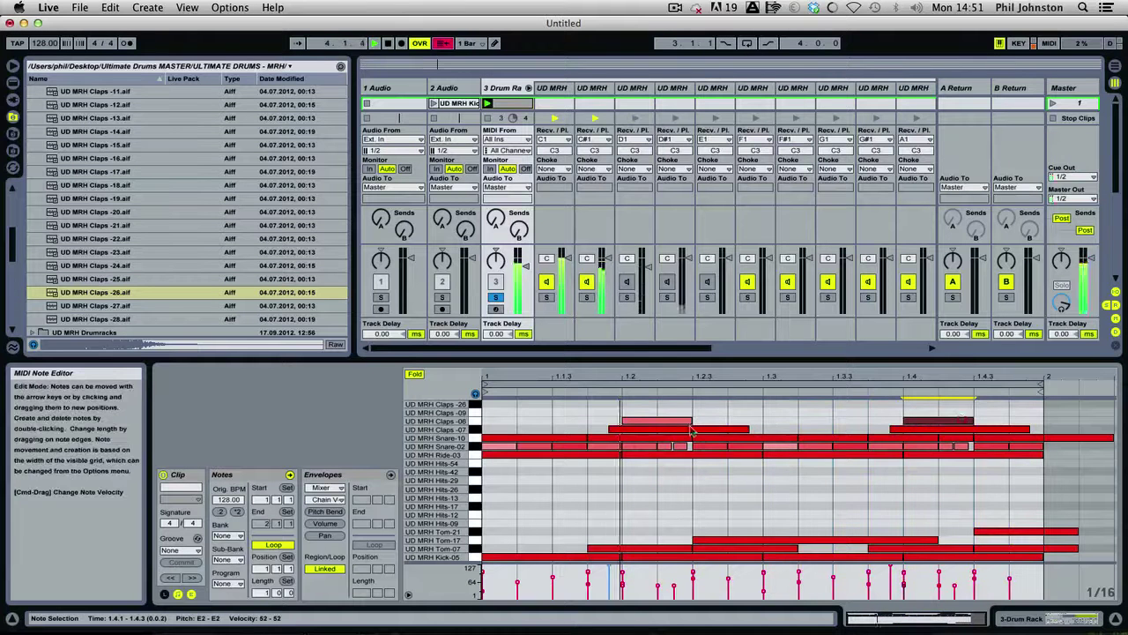
Add eighth-note Claps -09 notes at 1.2.1 and 1.4.1 in the drum rack clip
double_click(650, 413)
drag(656, 414, 692, 413)
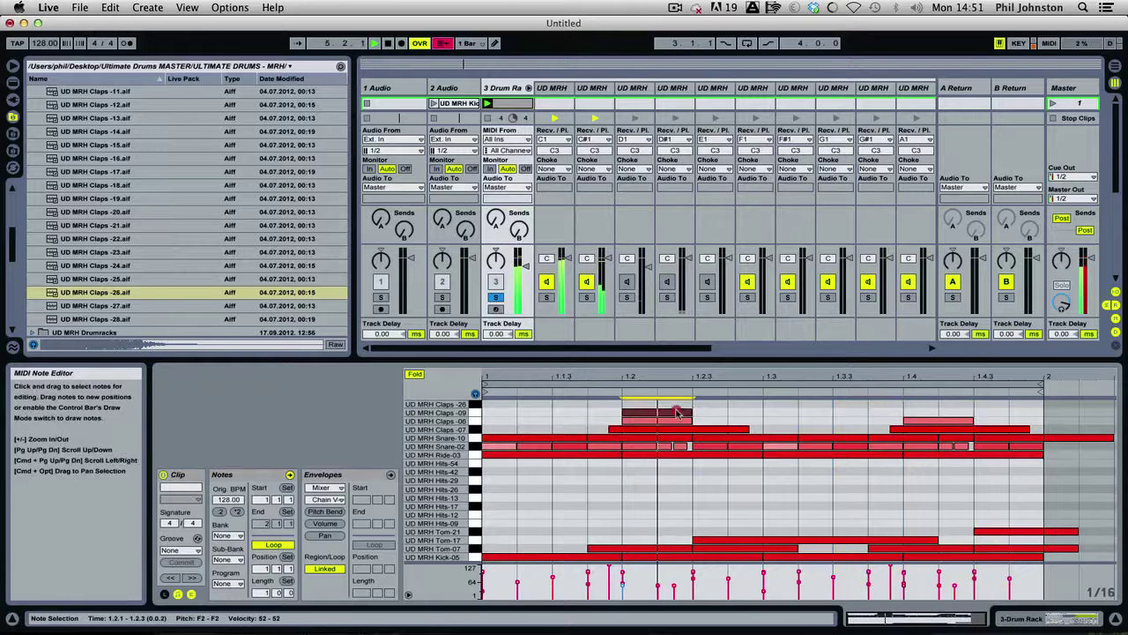
double_click(921, 412)
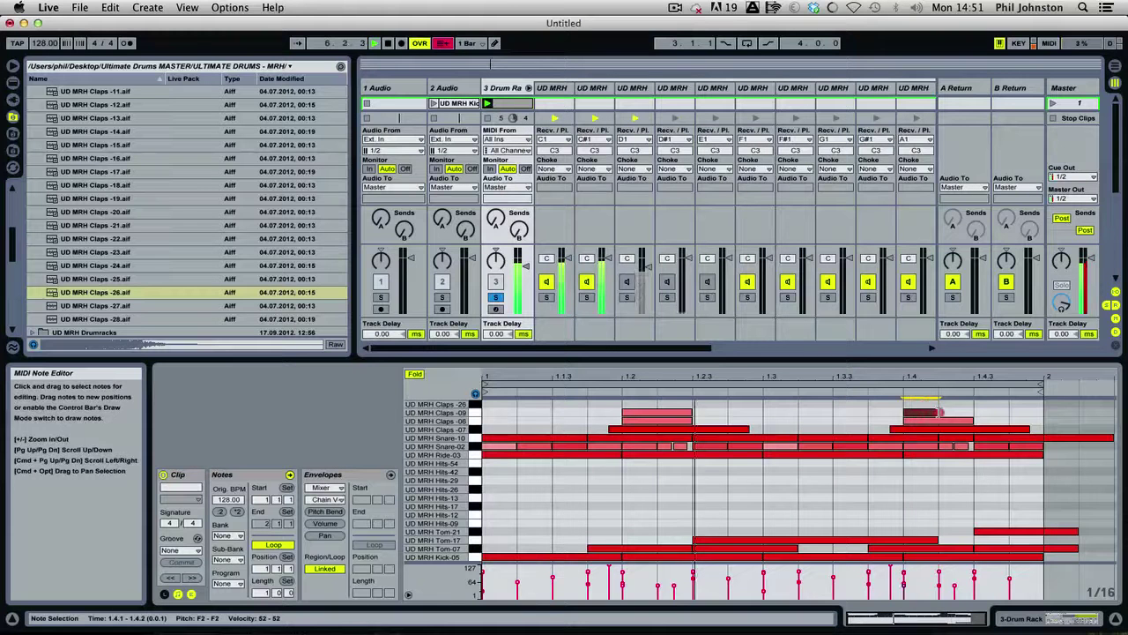
drag(937, 413, 972, 413)
Add Claps -26 notes at 1.2.1, five sixteenths long, and at 1.4.1, three sixteenths long
double_click(648, 405)
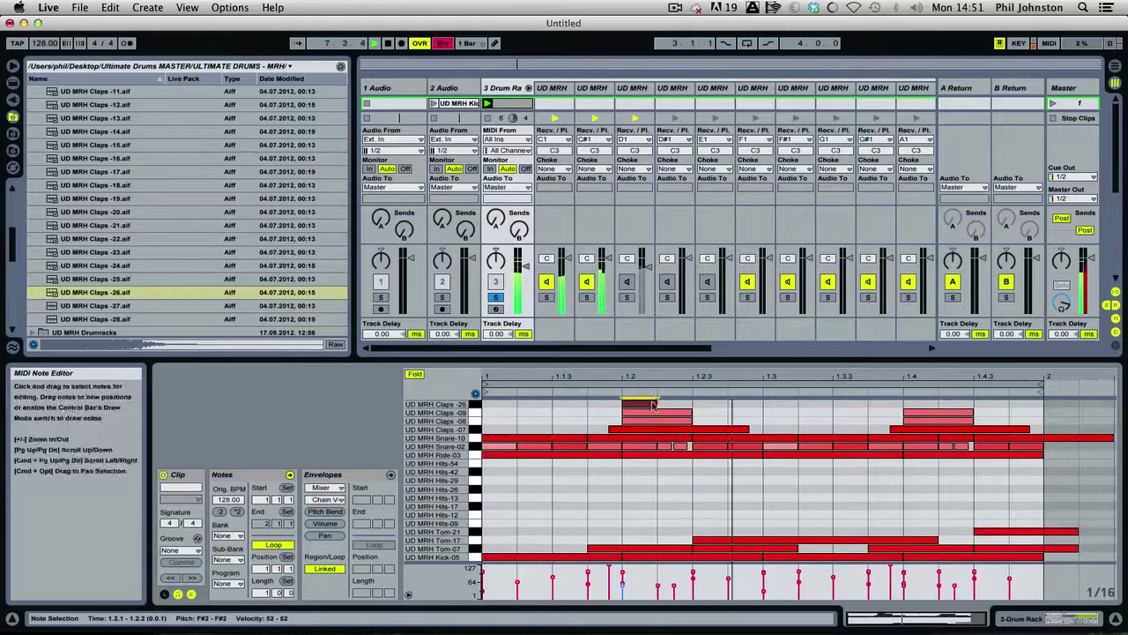
drag(656, 405, 788, 396)
double_click(917, 403)
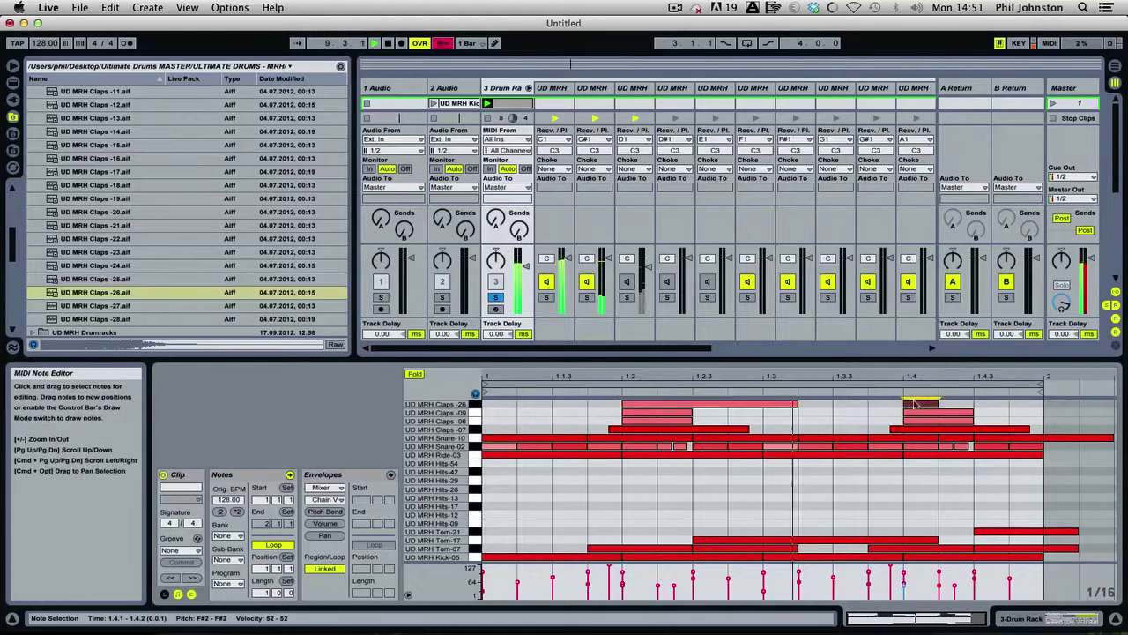
drag(938, 404, 1009, 401)
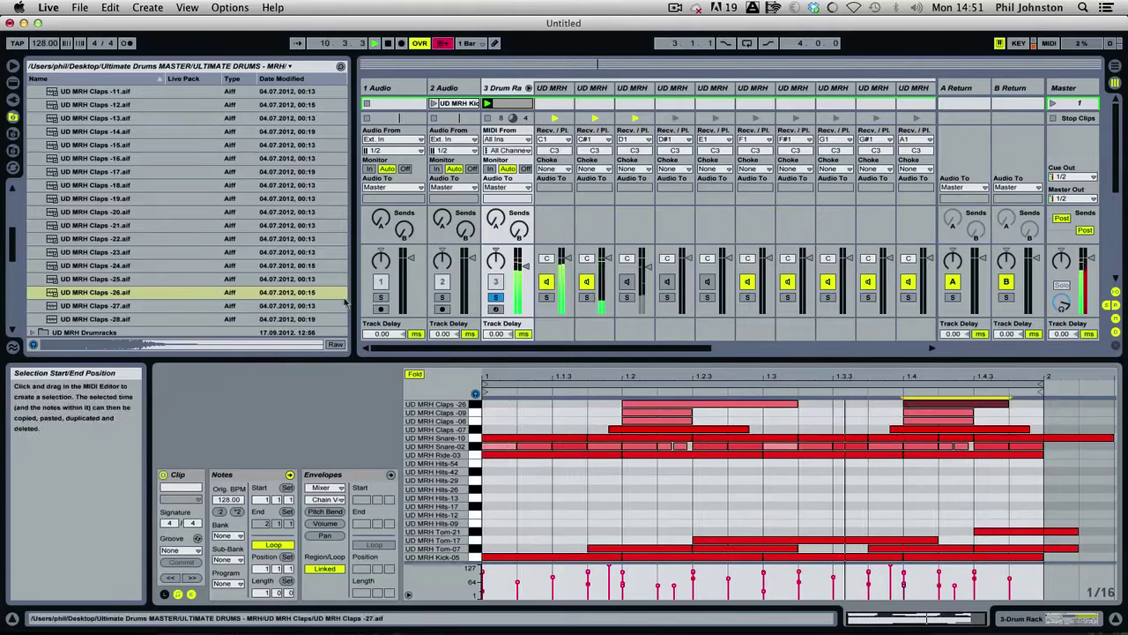
Solo the D#2, E2 and F2 clap chains in the drum rack and pan E2 to 50L and F2 to 50R
scroll(670, 247, right, 10)
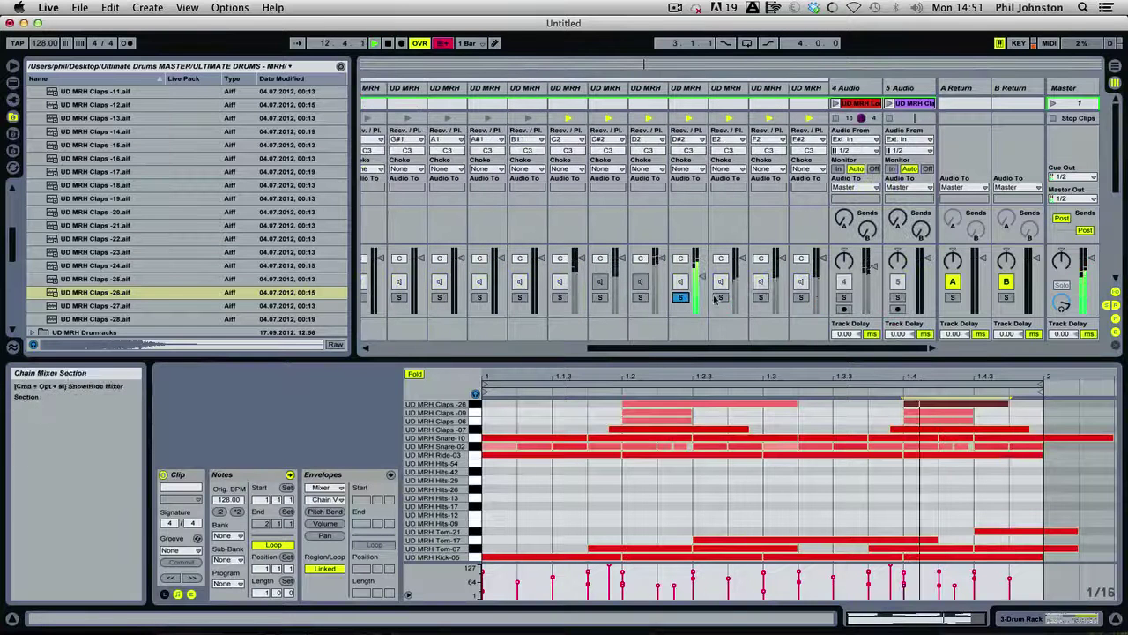
click(680, 297)
click(720, 297)
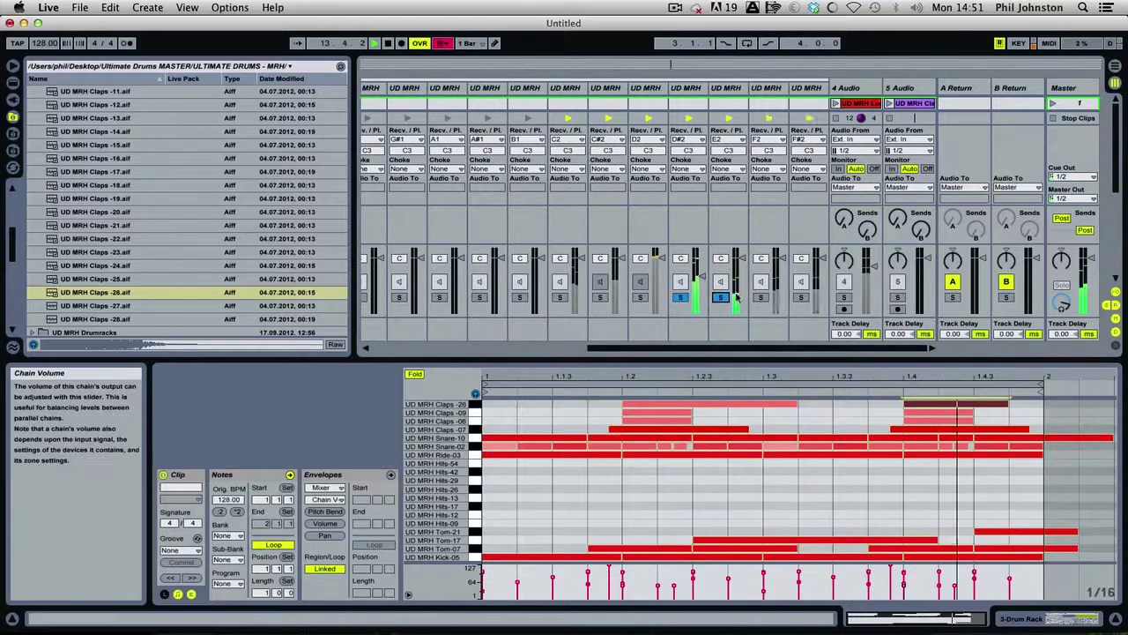
click(758, 297)
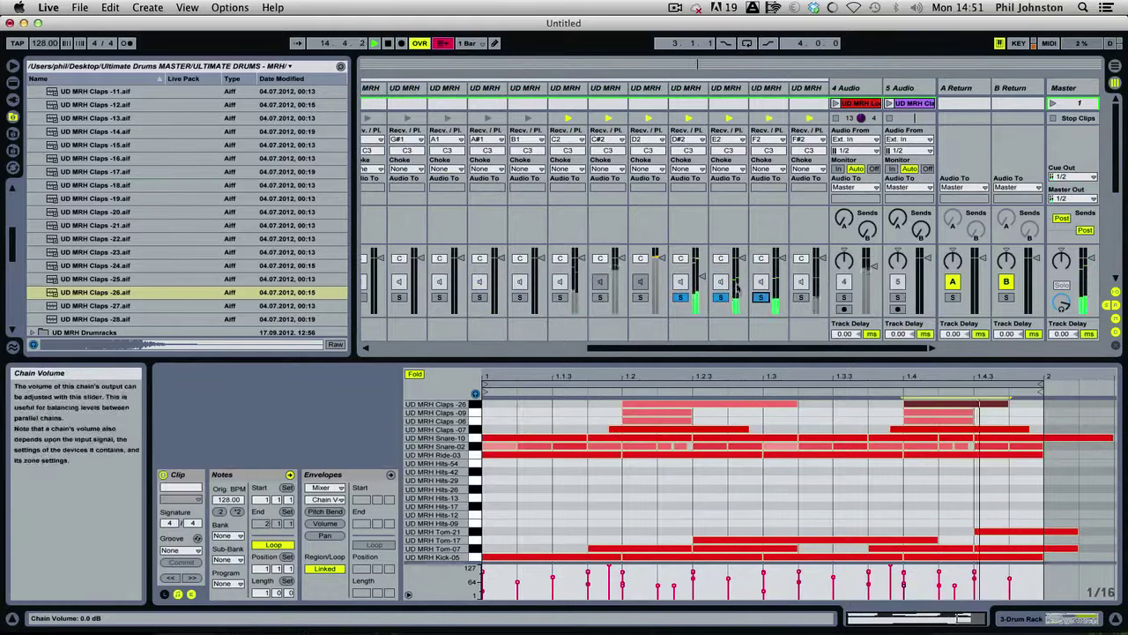
drag(721, 258, 763, 254)
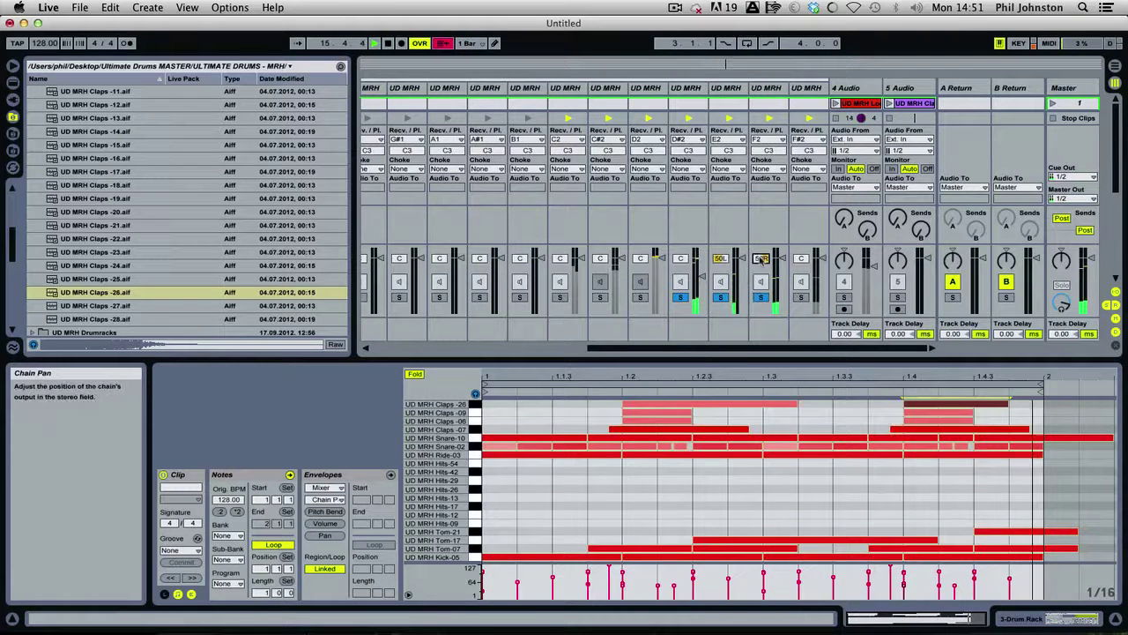
Isolate the F#2 Claps -26 chain by soloing only it, and lower its chain volume slightly
click(801, 297)
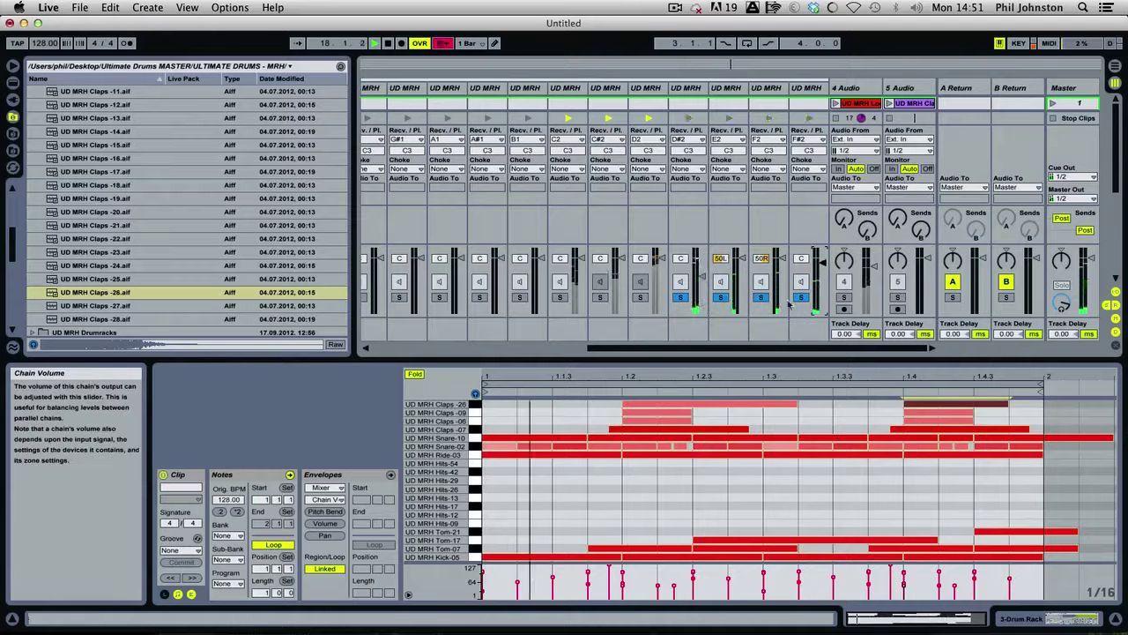
click(682, 297)
click(721, 297)
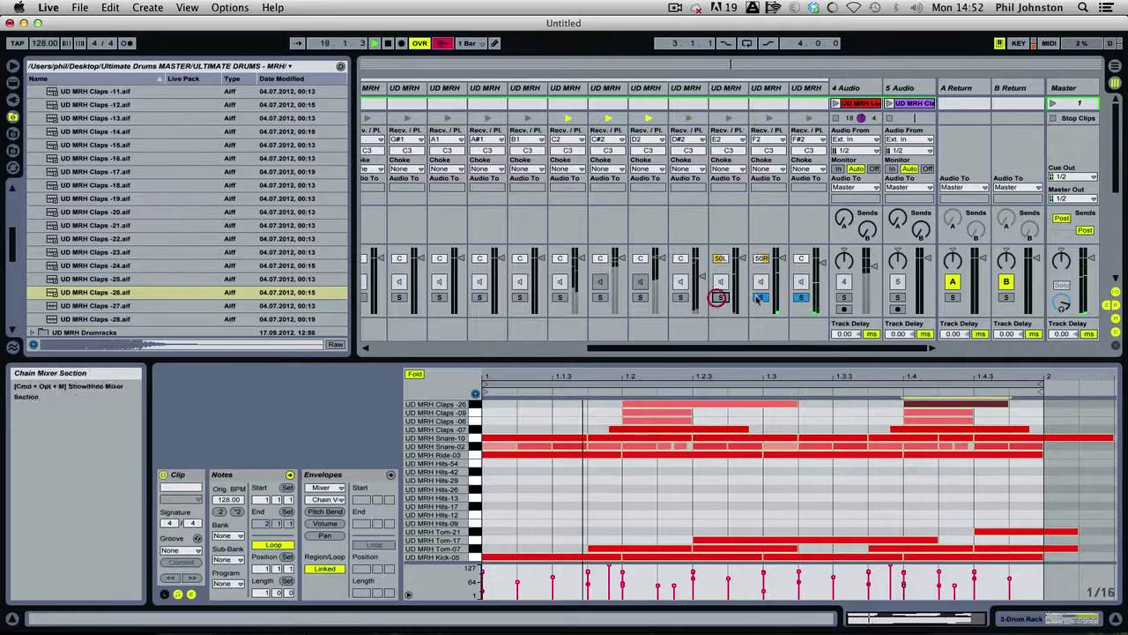
click(761, 297)
Set Claps -26 to -inf dB sustain, 537 ms decay and -6.75 dB volume, and unsolo its chain
click(804, 88)
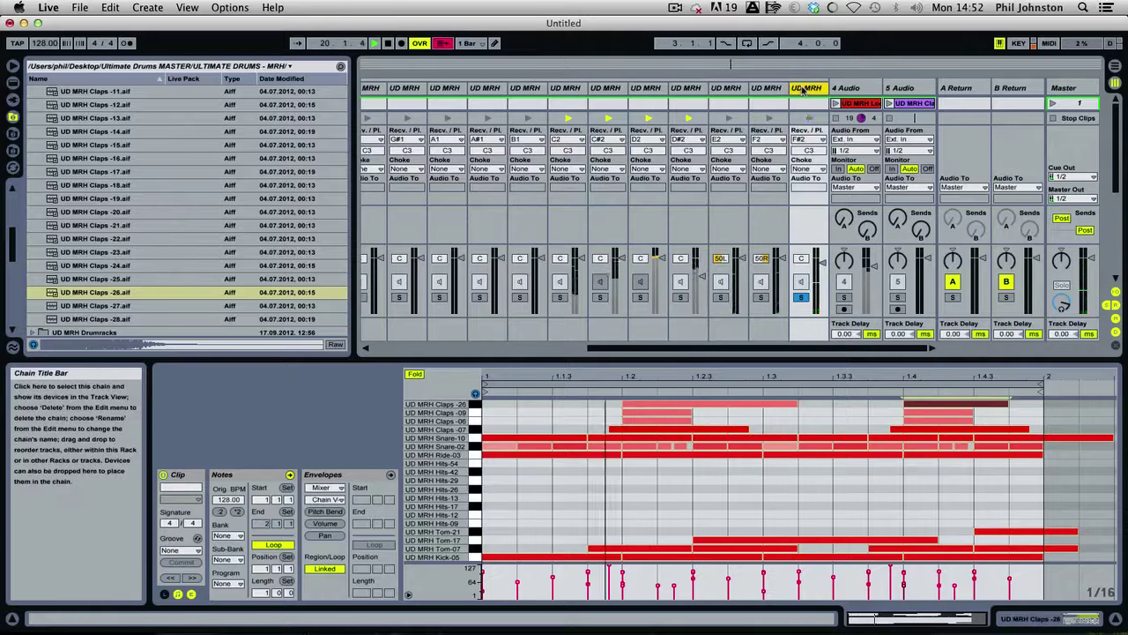
double_click(804, 88)
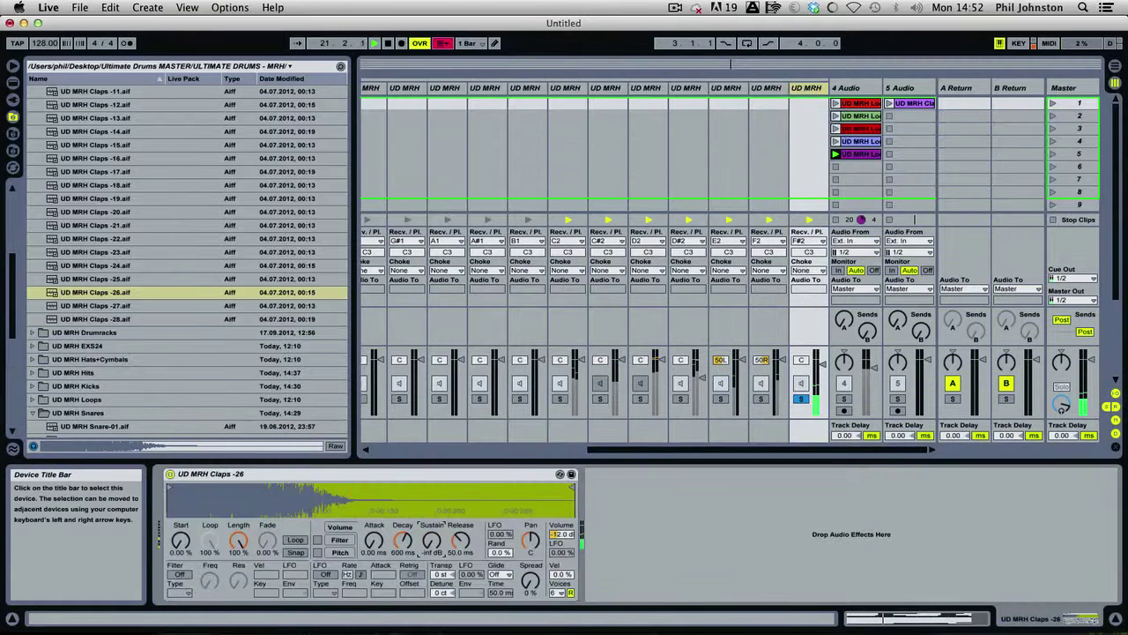
mouse_move(422, 549)
mouse_down()
mouse_move(409, 543)
mouse_move(402, 560)
mouse_up()
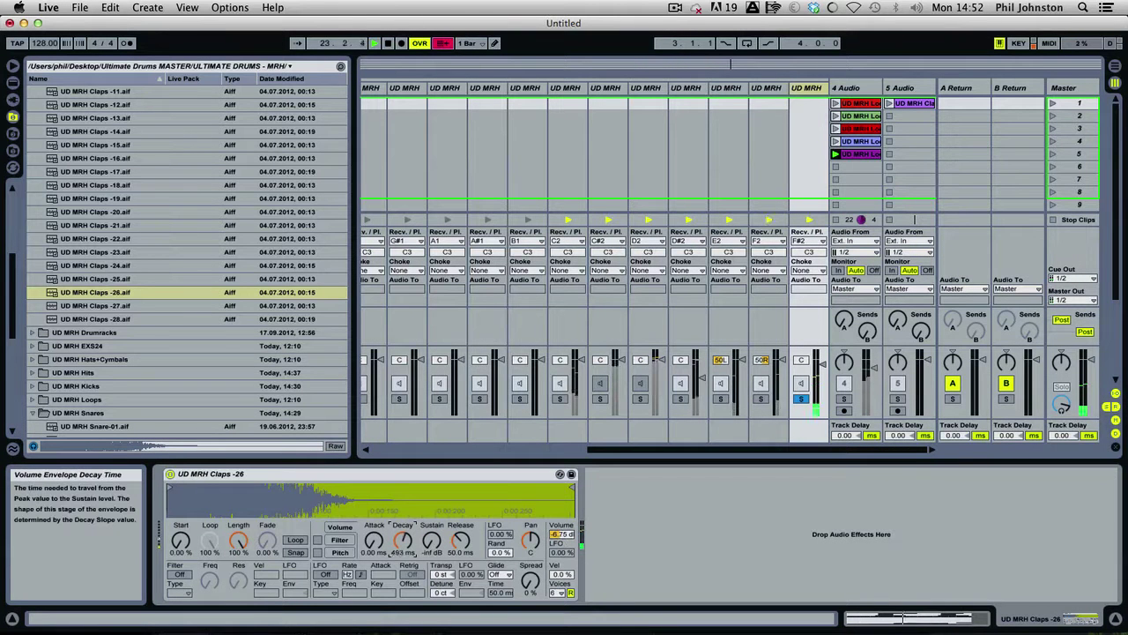
click(801, 399)
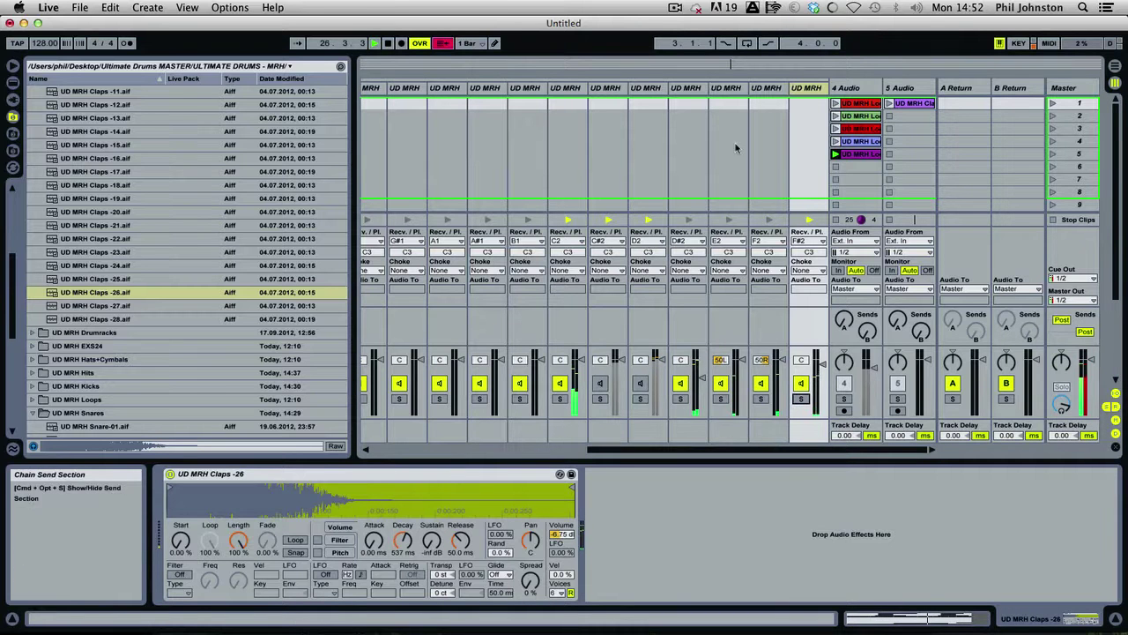
Fold away the drum rack's chains, unsolo its track and launch the first loop clip on 4 Audio
click(732, 90)
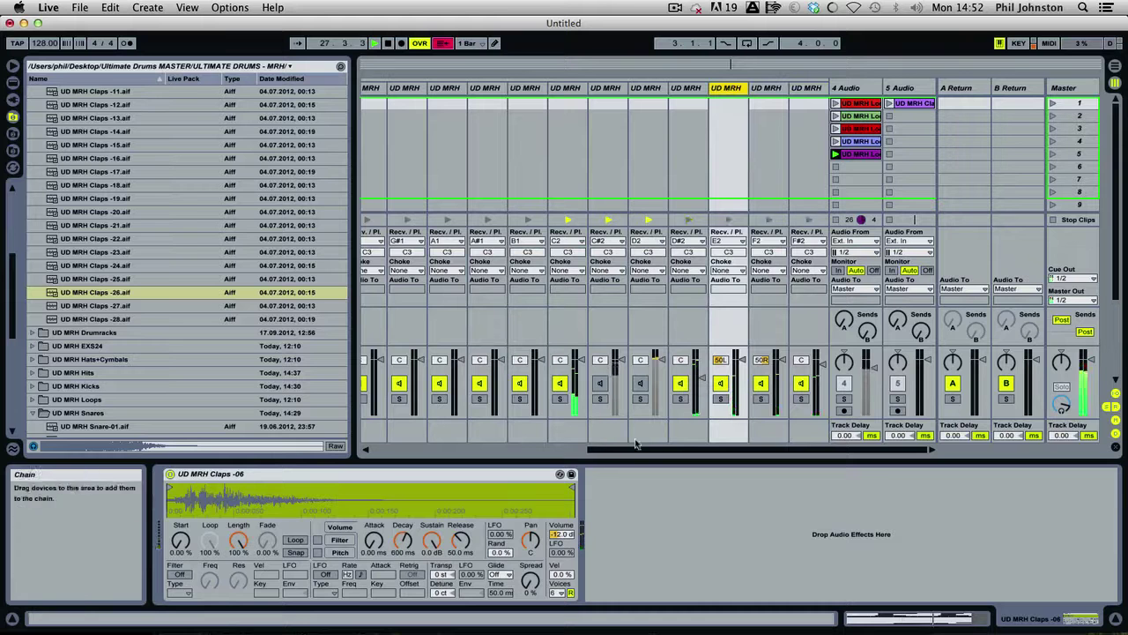
drag(631, 450, 403, 450)
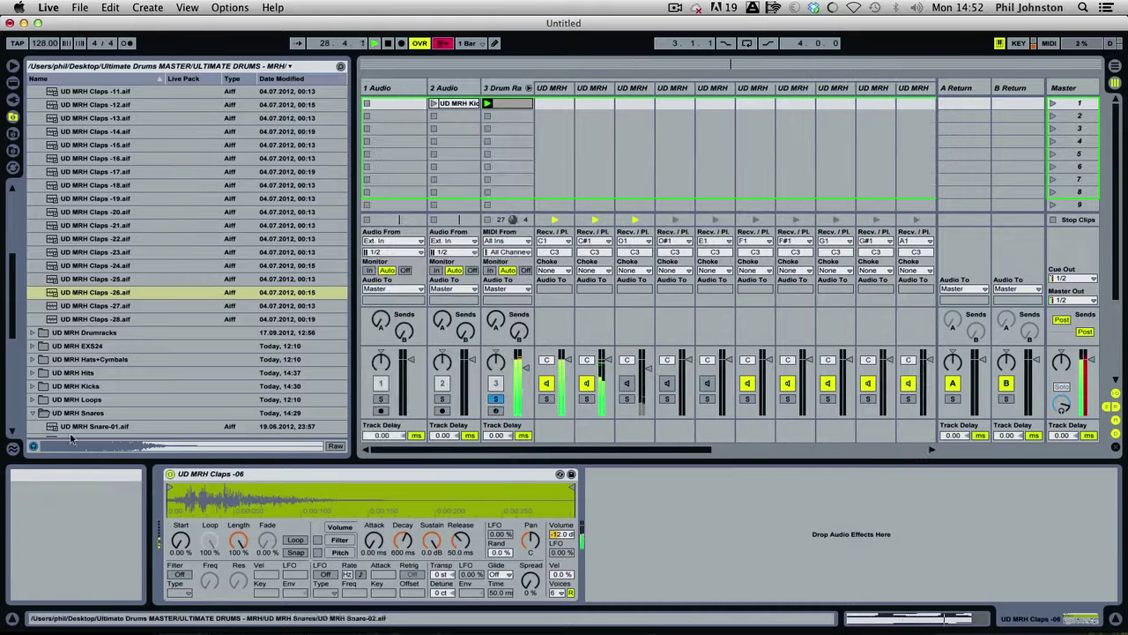
click(526, 88)
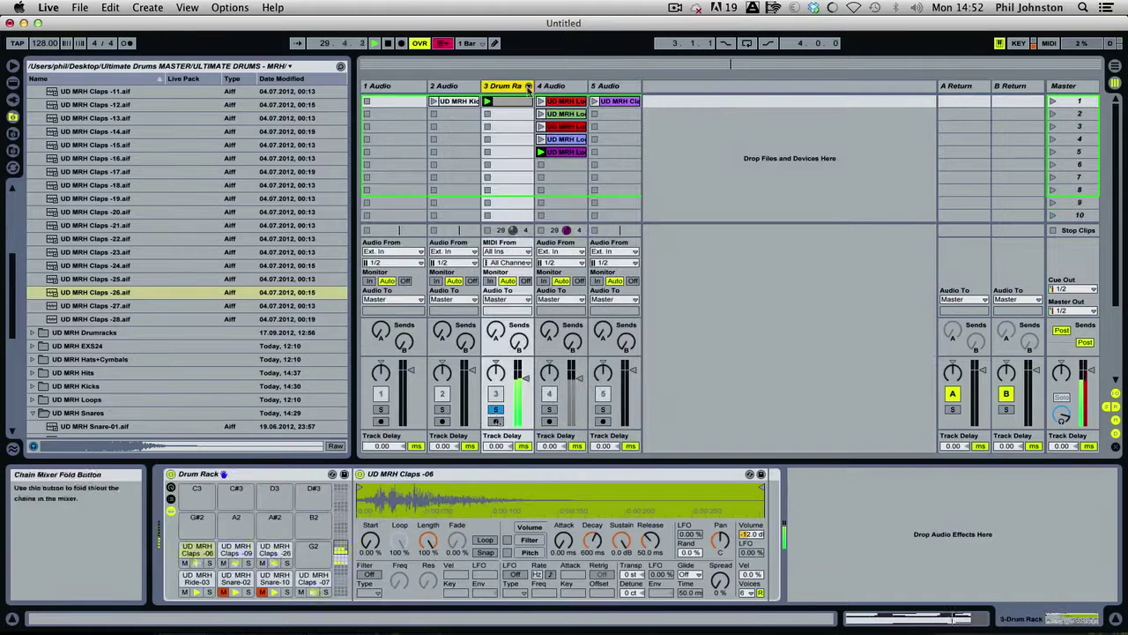
click(495, 411)
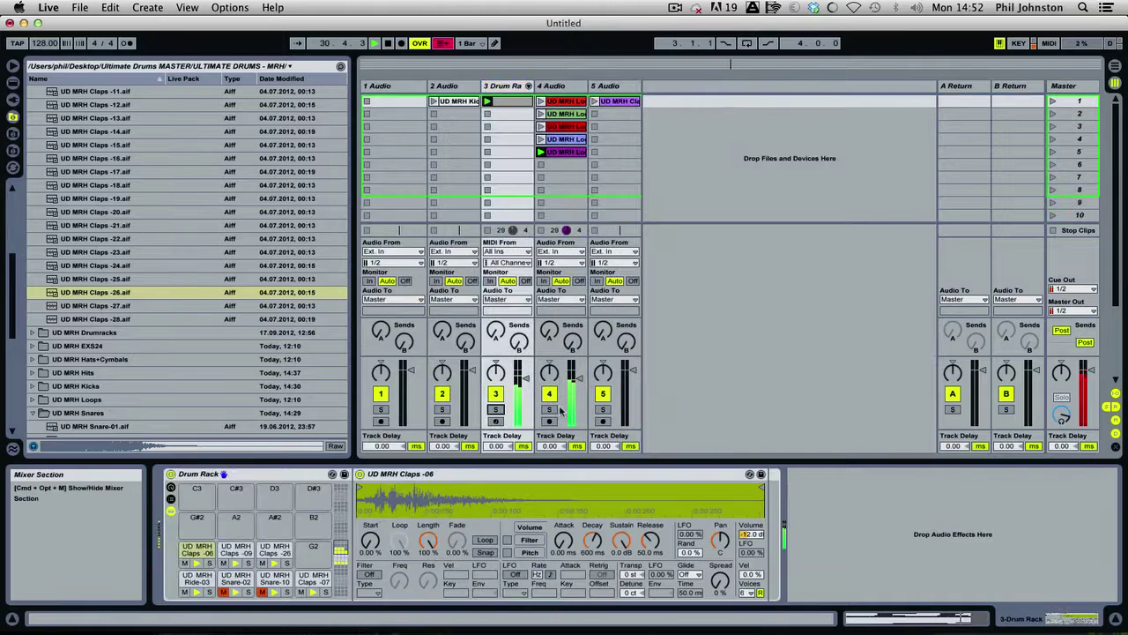
click(541, 101)
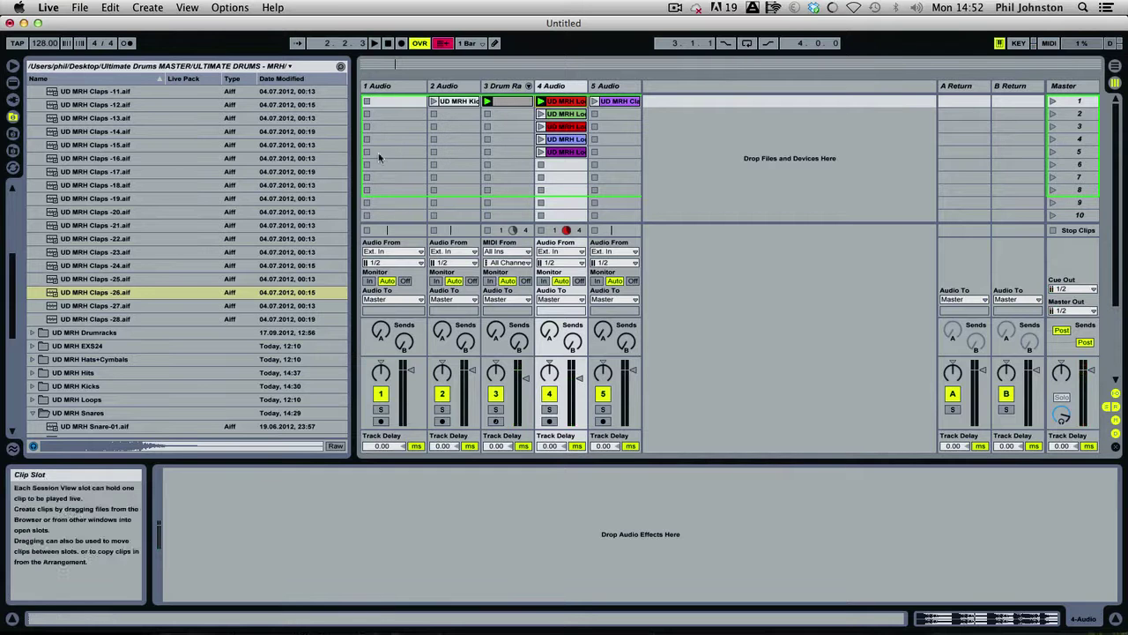
Collapse the UD MRH Snares folder in the file browser
drag(7, 307, 7, 344)
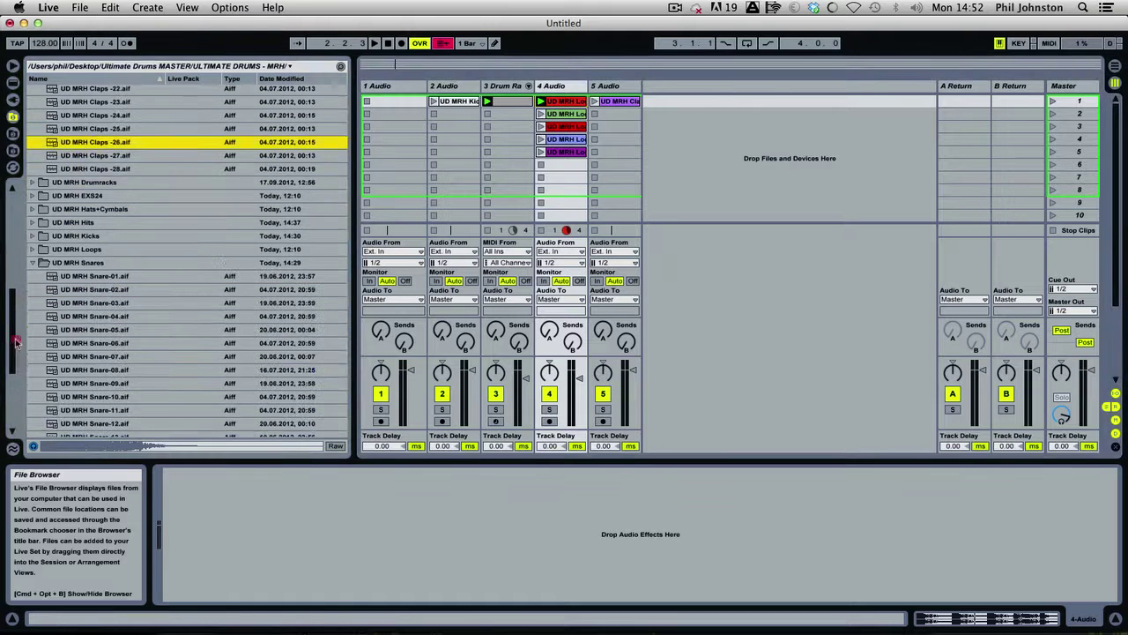
click(31, 263)
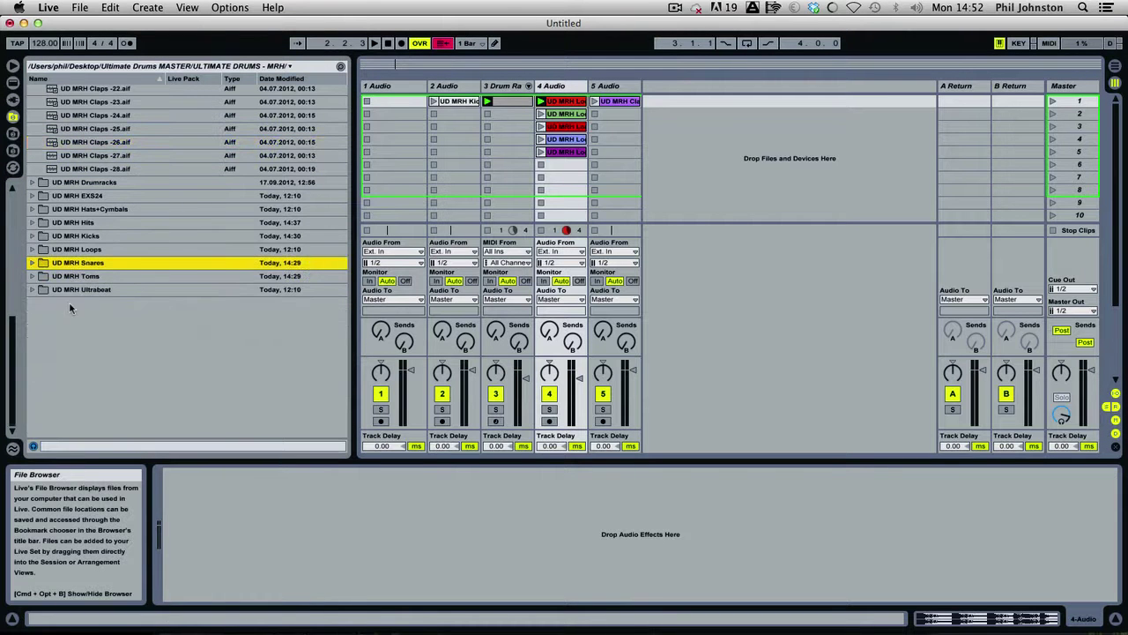
scroll(46, 302, up, 10)
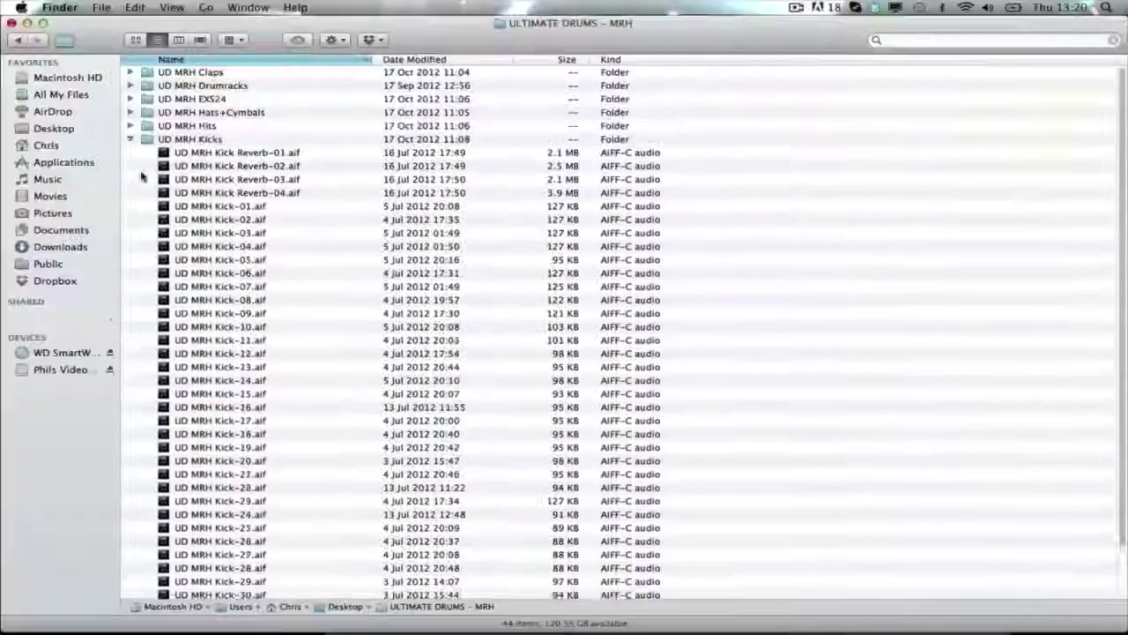
scroll(143, 176, down, 4)
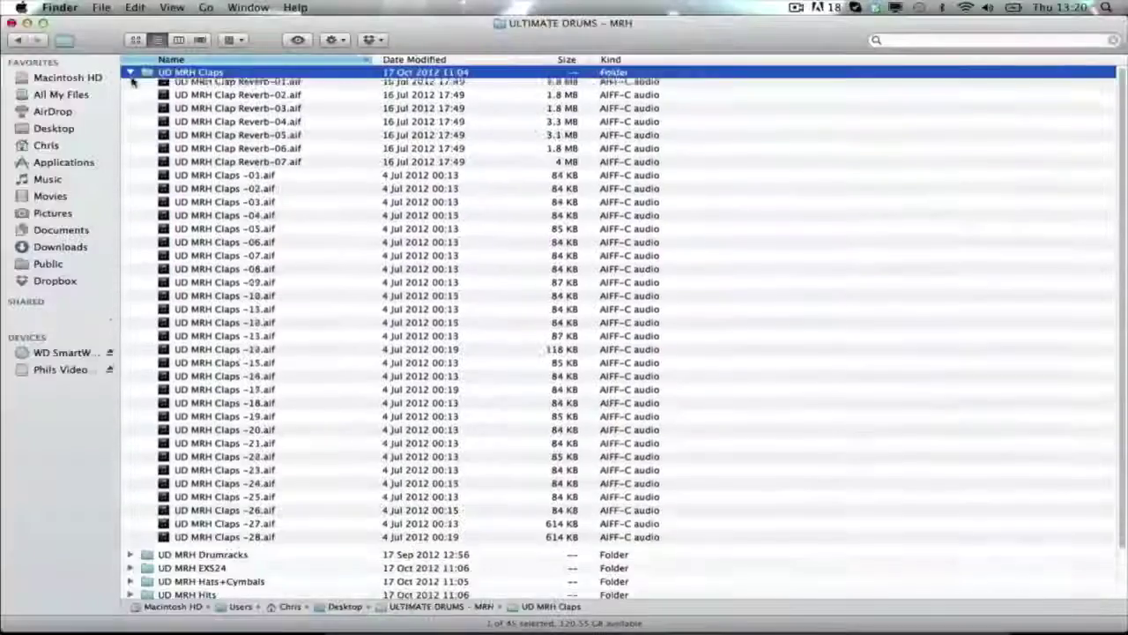
scroll(132, 83, down, 2)
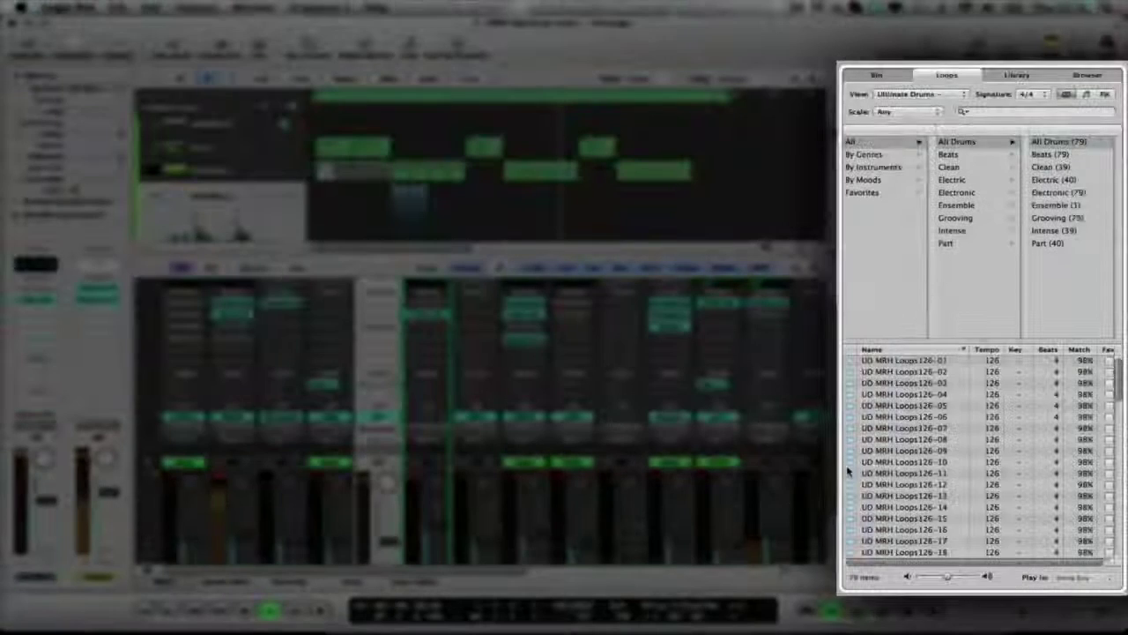
scroll(848, 471, down, 1)
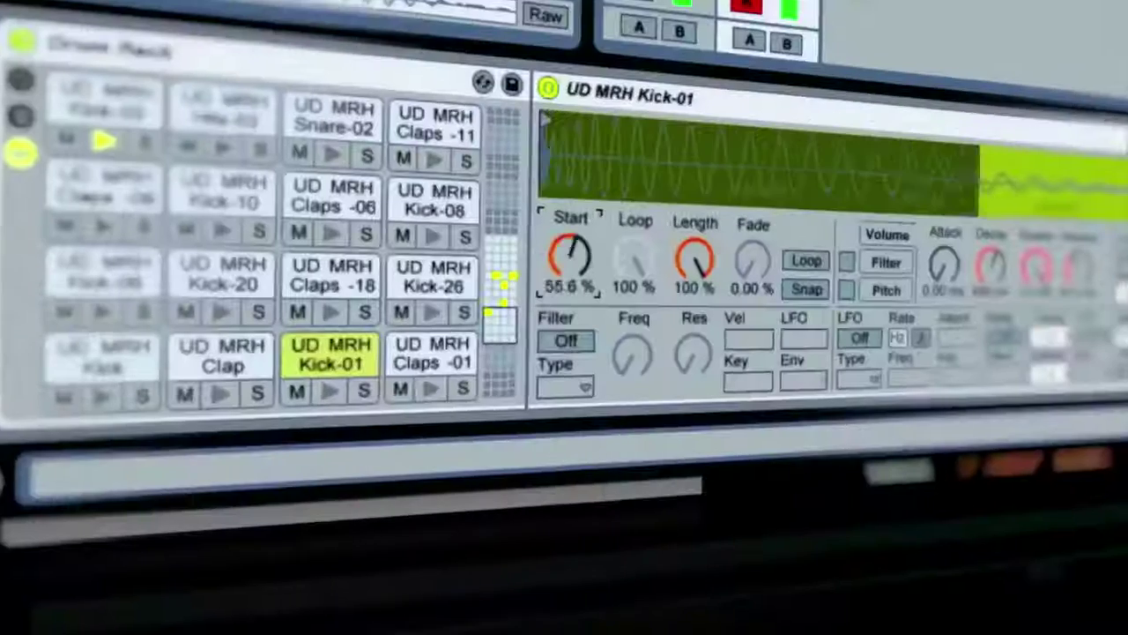
drag(882, 176, 569, 199)
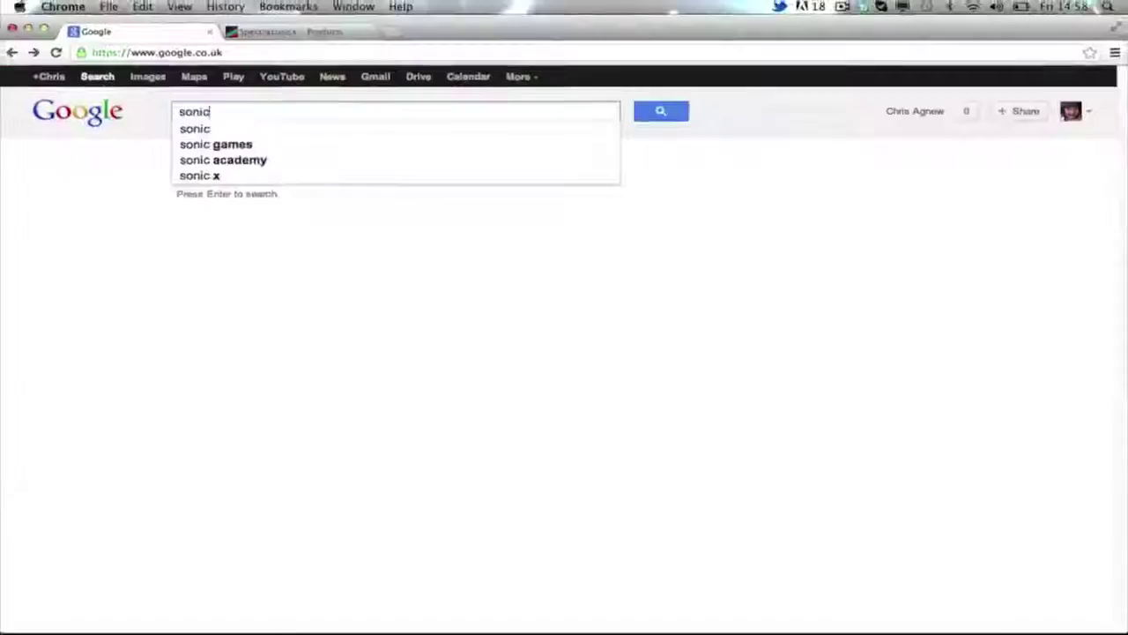
Search Google in Chrome for "sonic academy"
text(academy)
key(Return)
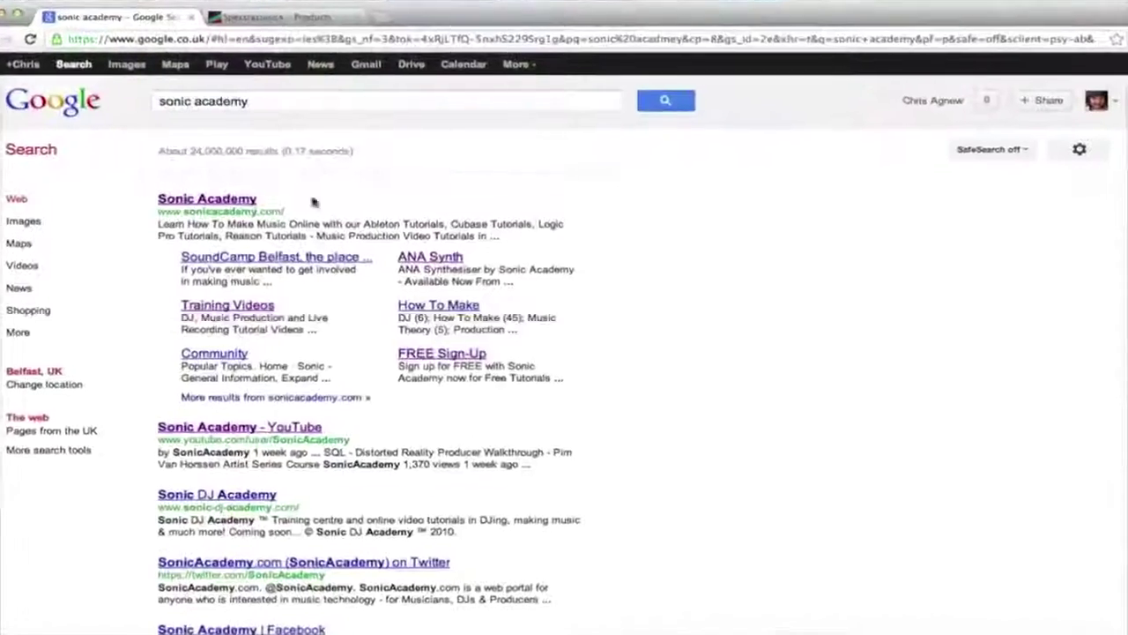